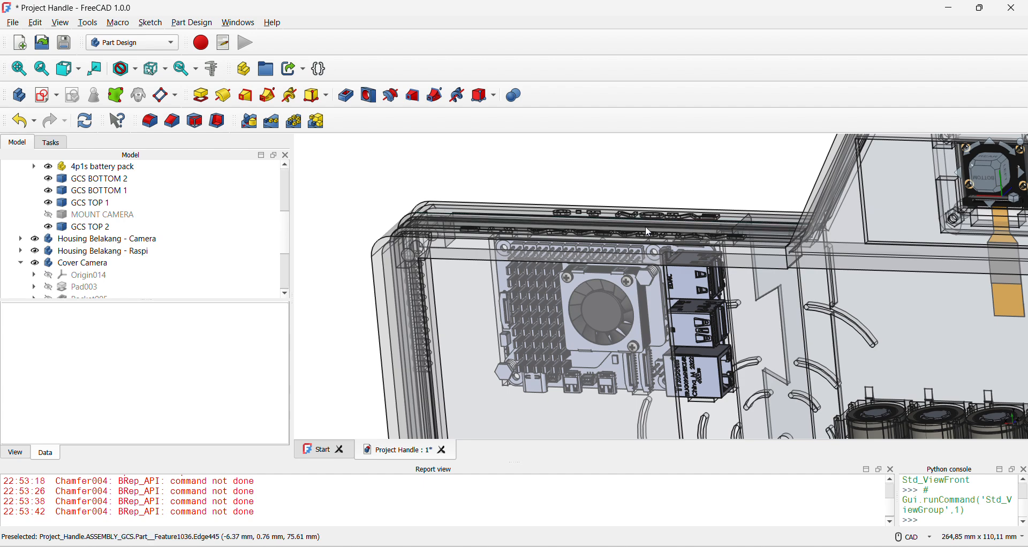
# - Examine the transparent handle assembly from several angles, including the camera, Raspberry Pi and battery pack areas
pyautogui.moveTo(644, 225); pyautogui.dragTo(648, 153, button='middle')
pyautogui.scroll(-2, 649, 153)
pyautogui.moveTo(650, 217); pyautogui.dragTo(679, 311, button='middle')
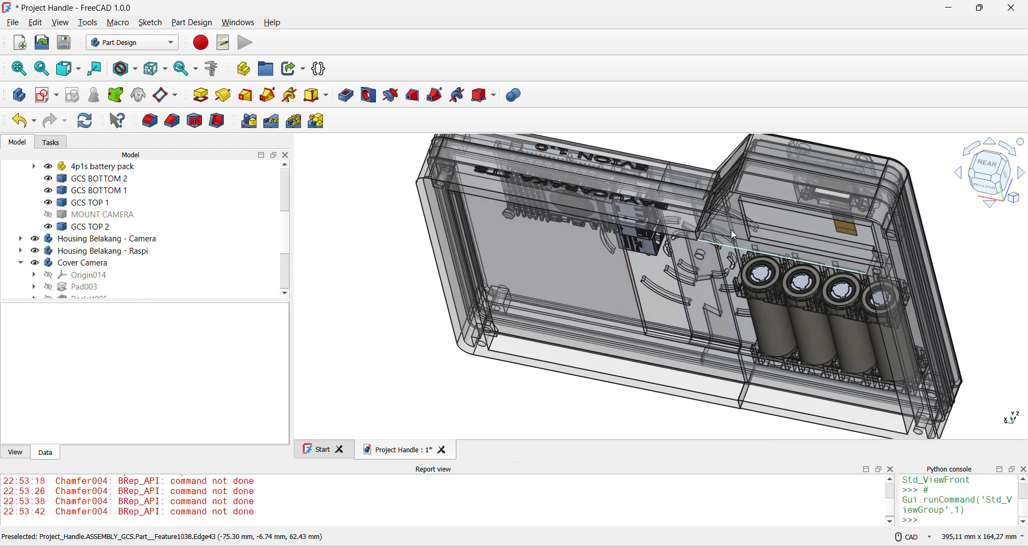
pyautogui.scroll(2, 749, 187)
pyautogui.scroll(2, 740, 178)
pyautogui.scroll(-3, 740, 178)
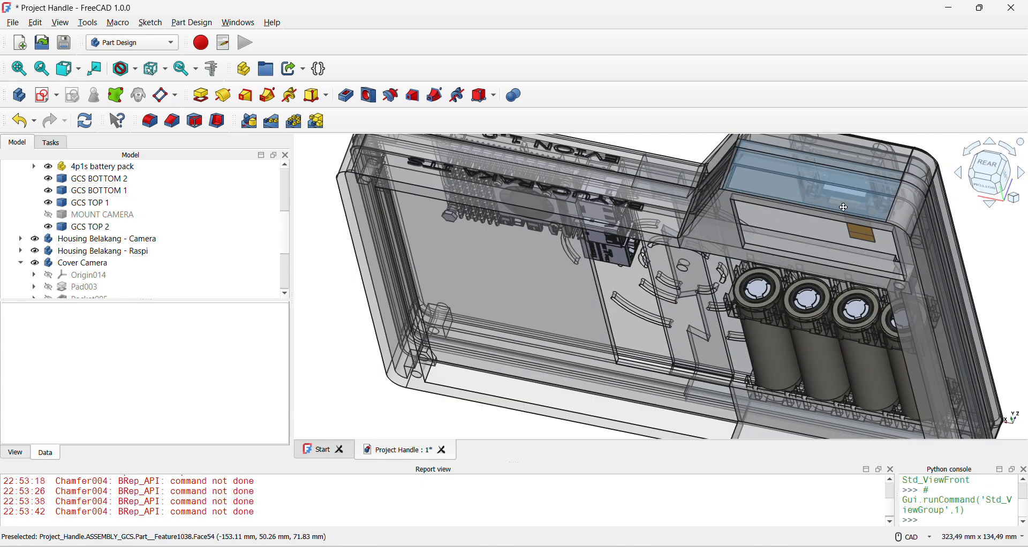
pyautogui.scroll(4, 753, 216)
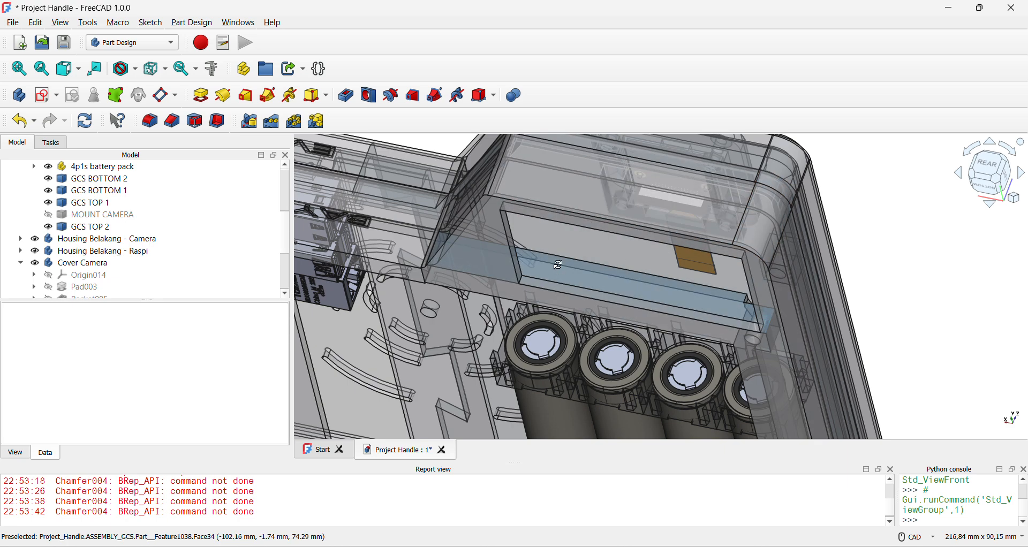
pyautogui.moveTo(557, 265); pyautogui.dragTo(846, 205, button='middle')
pyautogui.scroll(-3, 625, 226)
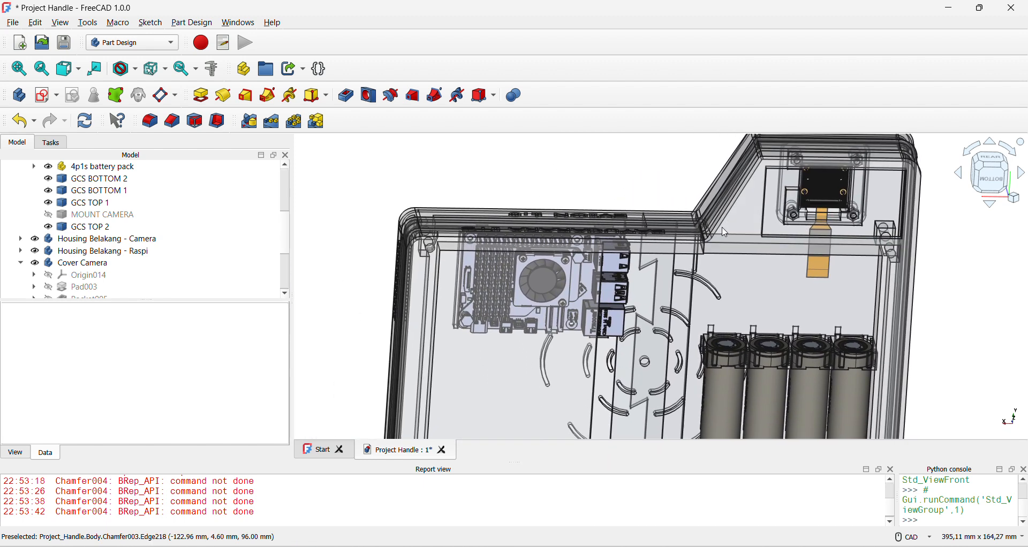
pyautogui.moveTo(729, 234); pyautogui.dragTo(752, 247, button='middle')
pyautogui.scroll(-3, 760, 223)
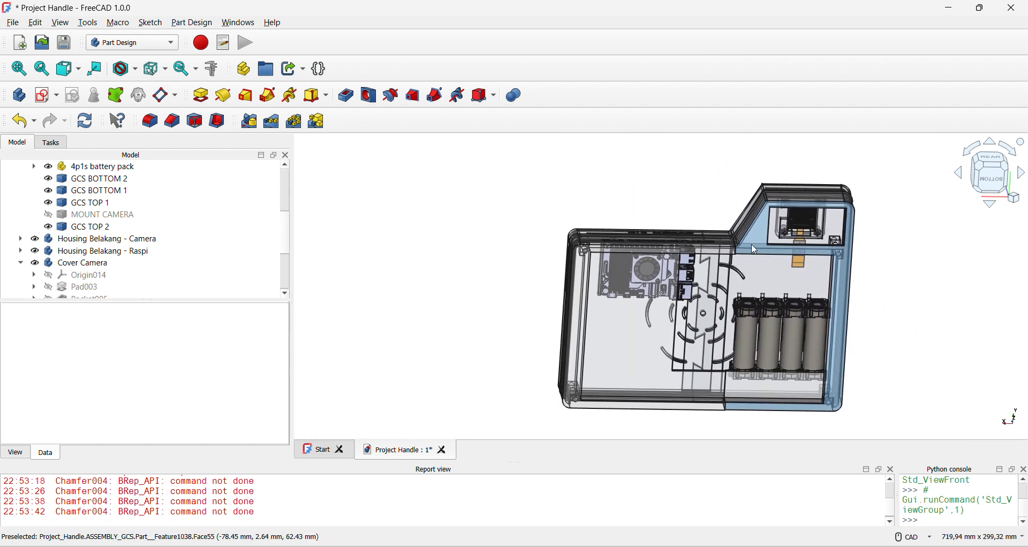
pyautogui.moveTo(649, 275); pyautogui.dragTo(634, 258, button='middle')
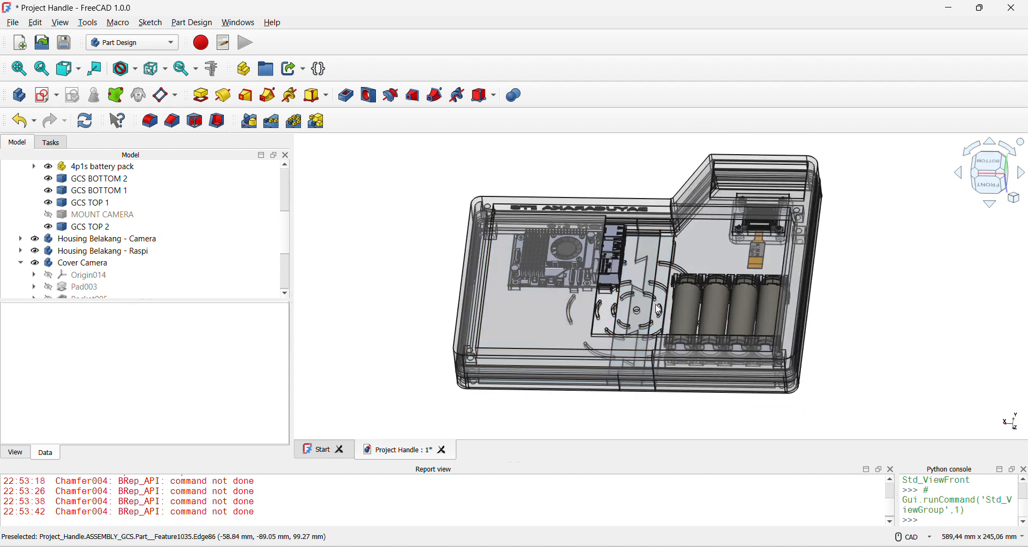
pyautogui.moveTo(566, 310); pyautogui.dragTo(511, 320, button='middle')
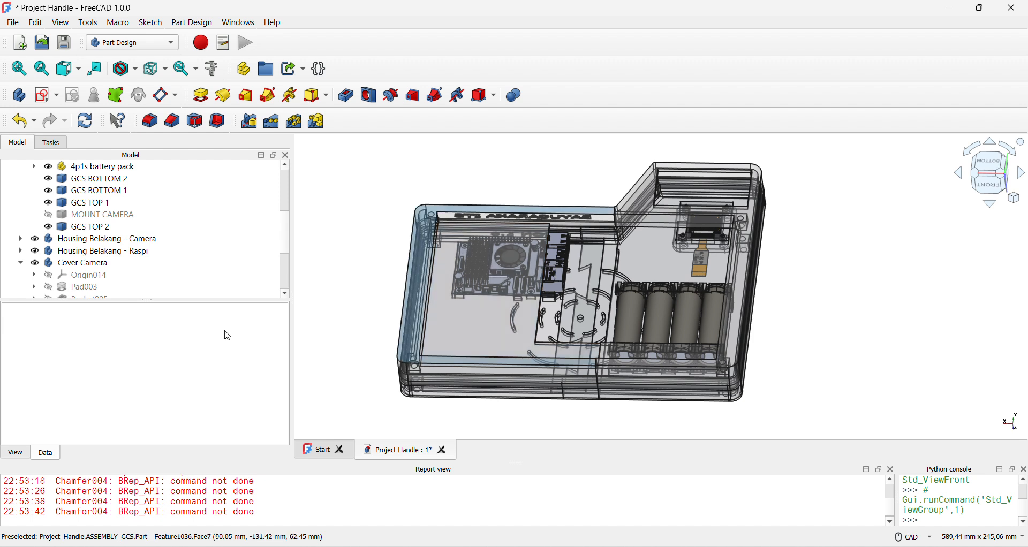
# - Create a new body and name it Housing Depan
pyautogui.click(20, 264)
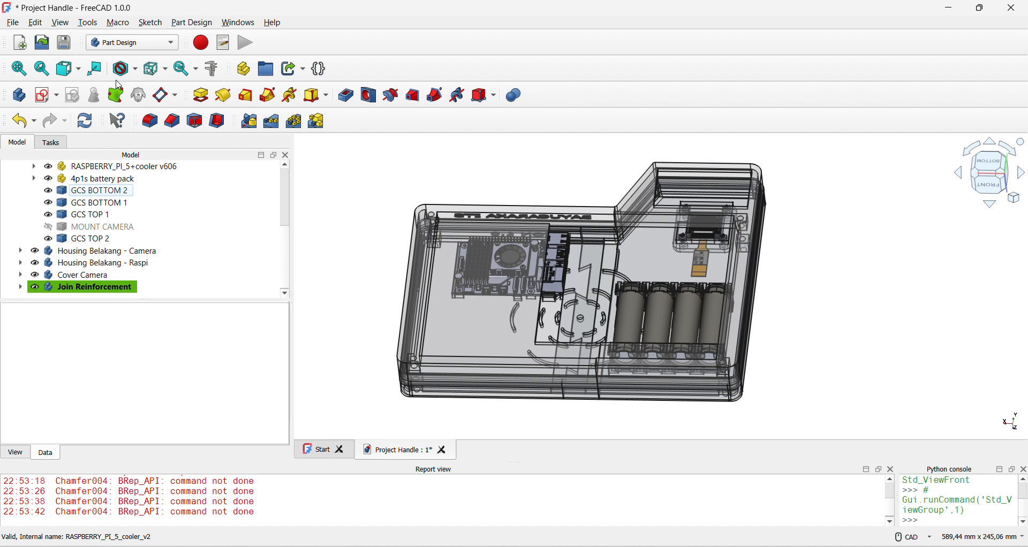
pyautogui.click(19, 95)
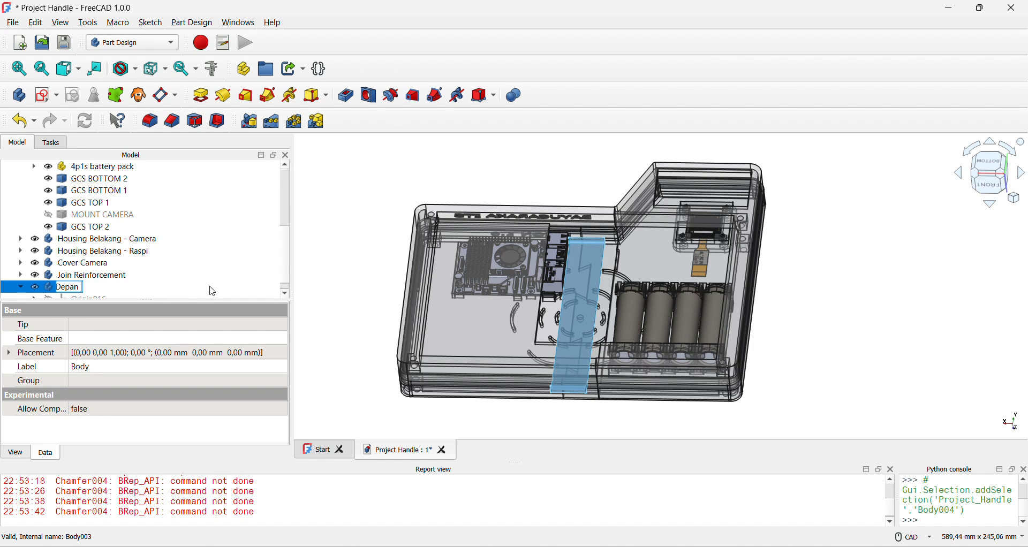
pyautogui.press('Return')
# - Hide the Join Reinforcement and Cover Camera bodies
pyautogui.click(90, 274)
pyautogui.press('space')
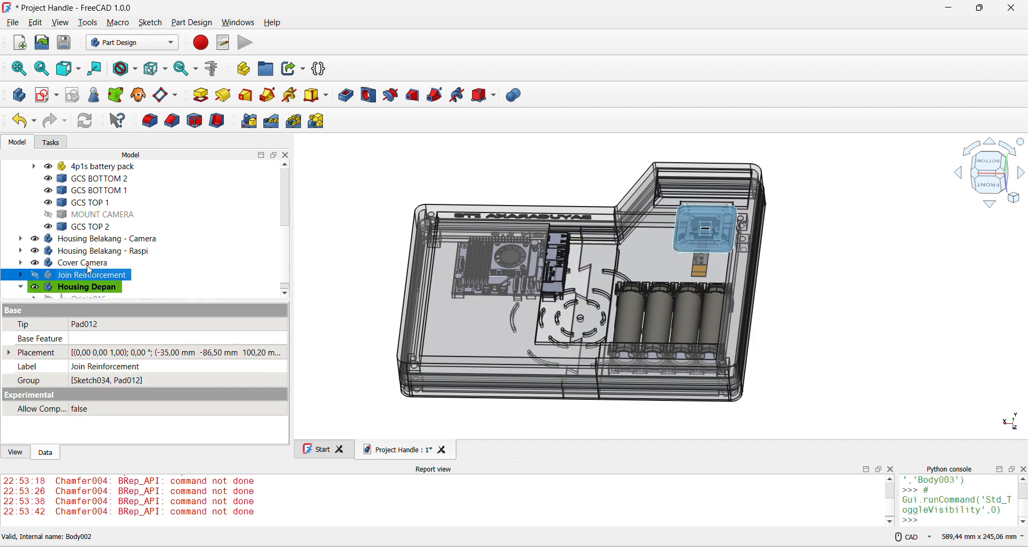
pyautogui.click(90, 263)
pyautogui.press('space')
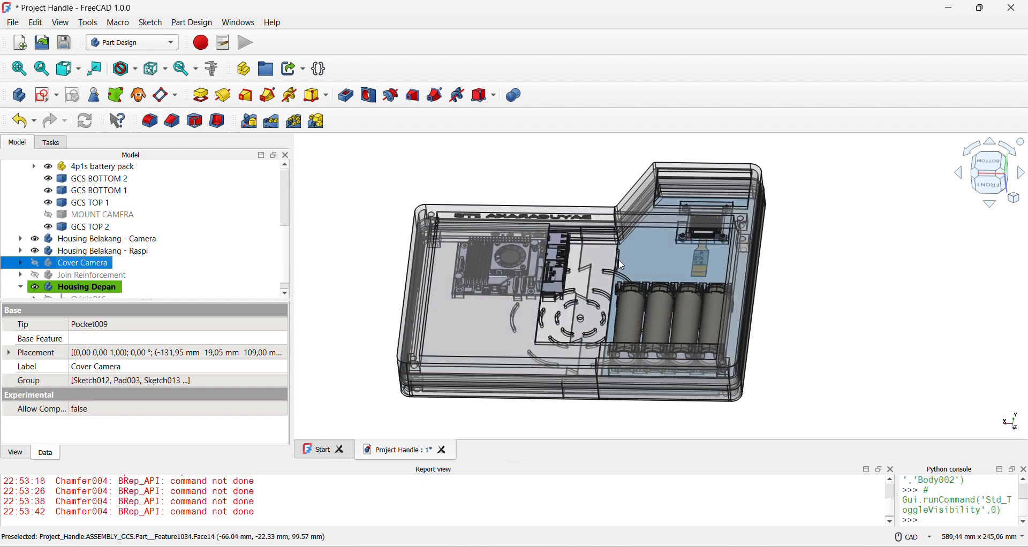
# - Hide PCB 1, 15 Pin Ribbon Block Assem002, ov5647af_rpi_camera080, RASPBERRY_PI_5+cooler v606 and the 4p1s battery pack
pyautogui.scroll(3, 99, 226)
pyautogui.click(86, 225)
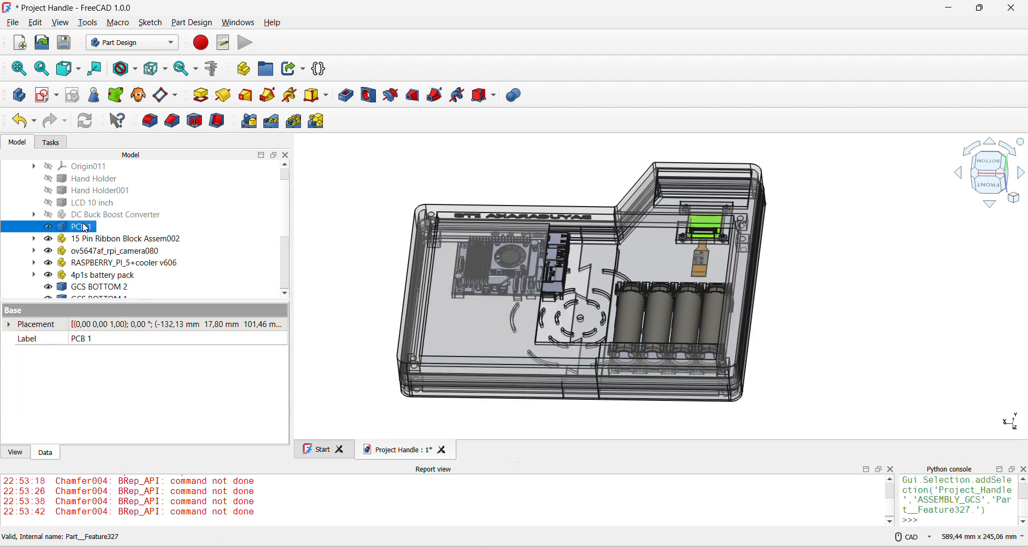
pyautogui.click(101, 239)
pyautogui.click(107, 256)
pyautogui.press('space')
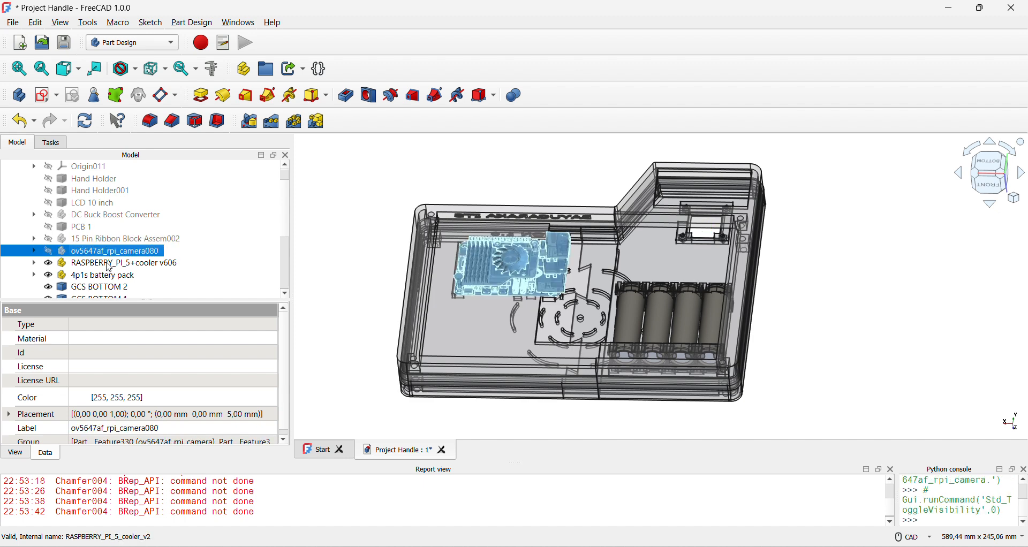
pyautogui.click(107, 263)
pyautogui.press('space')
pyautogui.click(107, 275)
pyautogui.press('space')
# - Hide the GCS BOTTOM 2, GCS BOTTOM 1, GCS TOP 1 and GCS TOP 2 parts, leaving the two Housing Belakang bodies shown
pyautogui.click(110, 287)
pyautogui.scroll(-2, 110, 294)
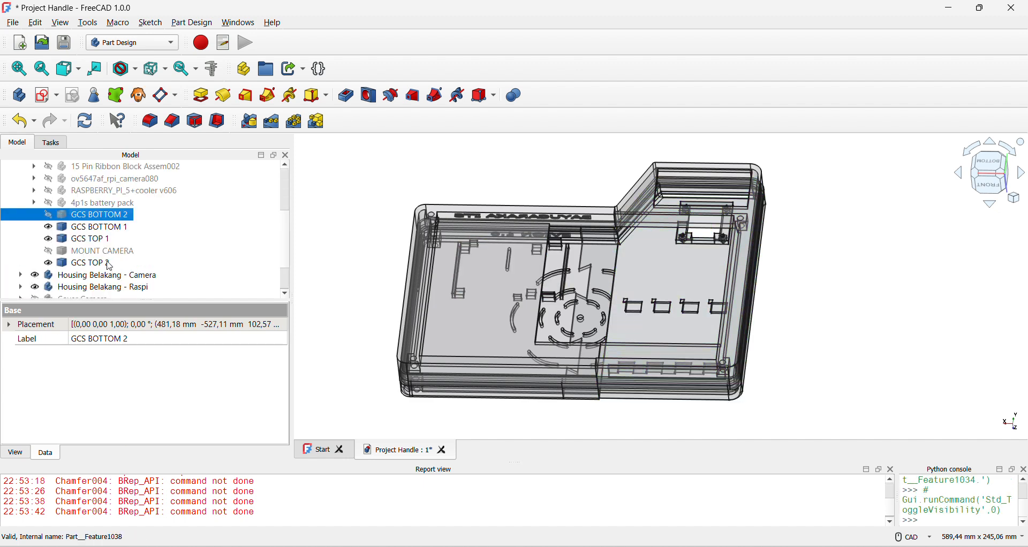
pyautogui.press('space')
pyautogui.click(107, 227)
pyautogui.press('space')
pyautogui.click(107, 238)
pyautogui.press('space')
pyautogui.click(105, 264)
pyautogui.press('space')
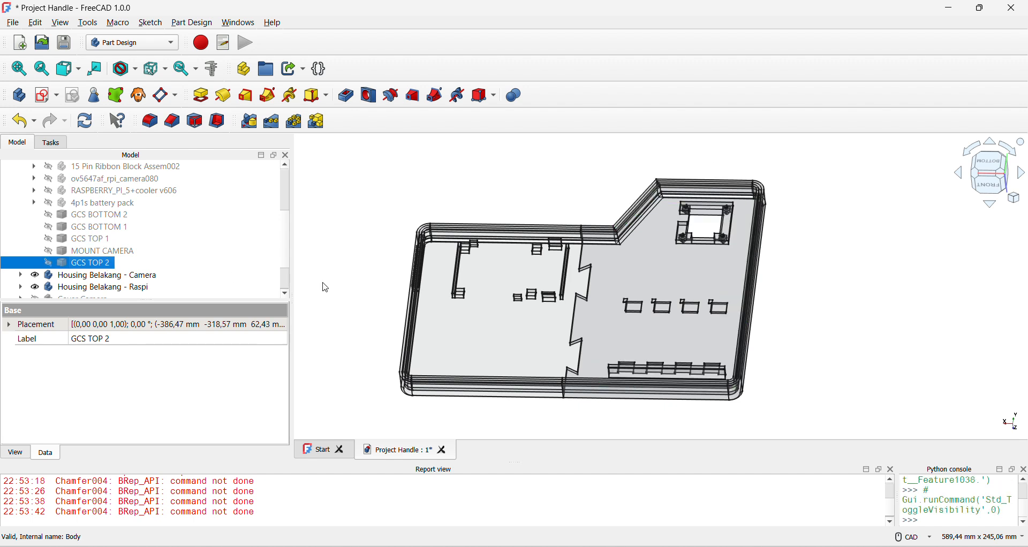
# - Check the display properties of the Housing Depan body, including its transparency
pyautogui.click(327, 286)
pyautogui.moveTo(335, 284); pyautogui.dragTo(411, 237, button='middle')
pyautogui.scroll(-1, 113, 269)
pyautogui.scroll(-1, 111, 268)
pyautogui.click(106, 279)
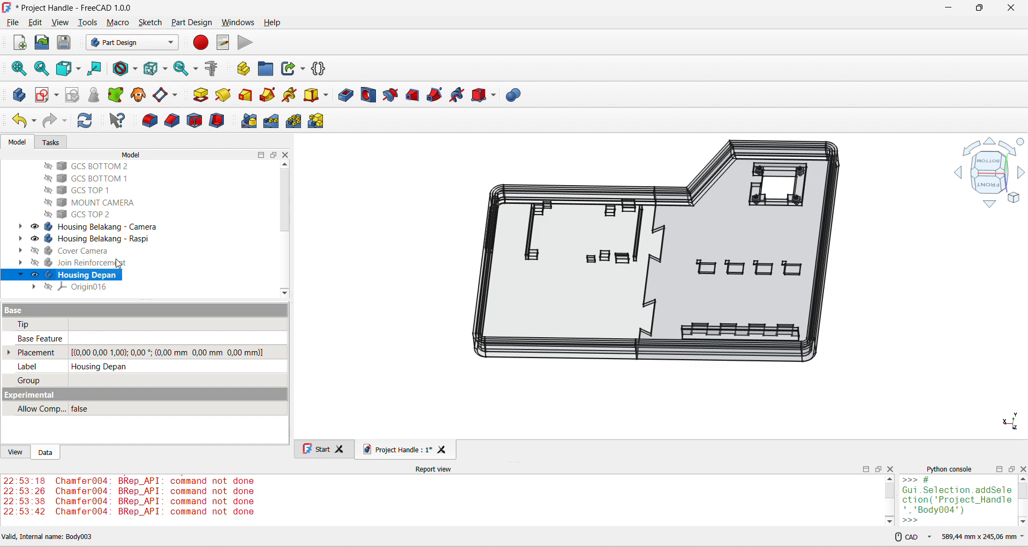
pyautogui.click(437, 260)
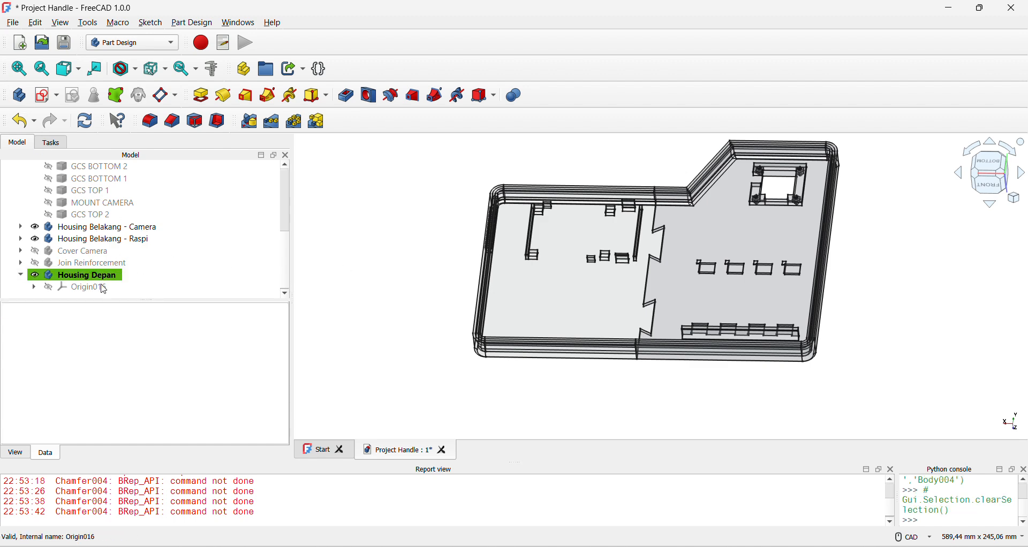
pyautogui.rightClick(95, 279)
pyautogui.click(146, 157)
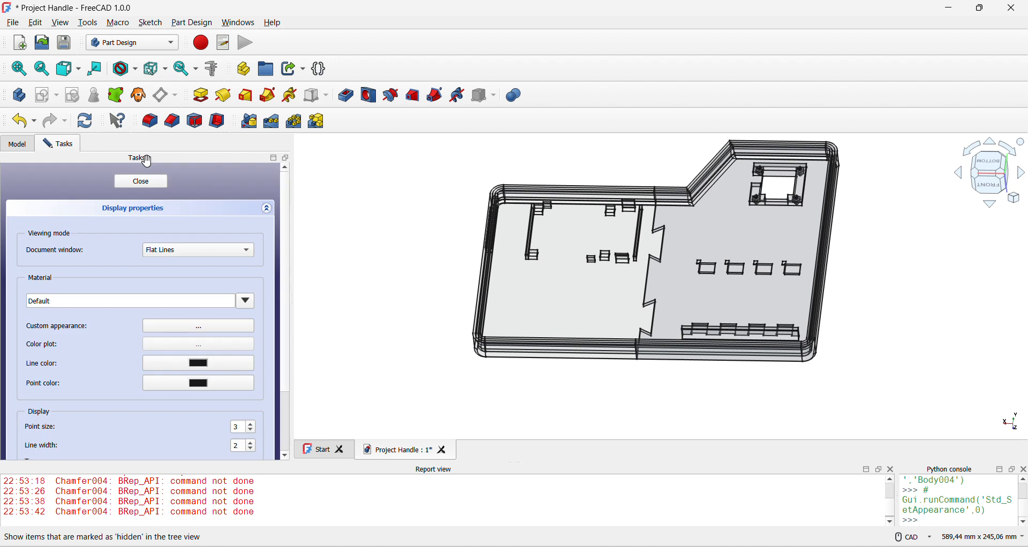
pyautogui.scroll(-3, 288, 194)
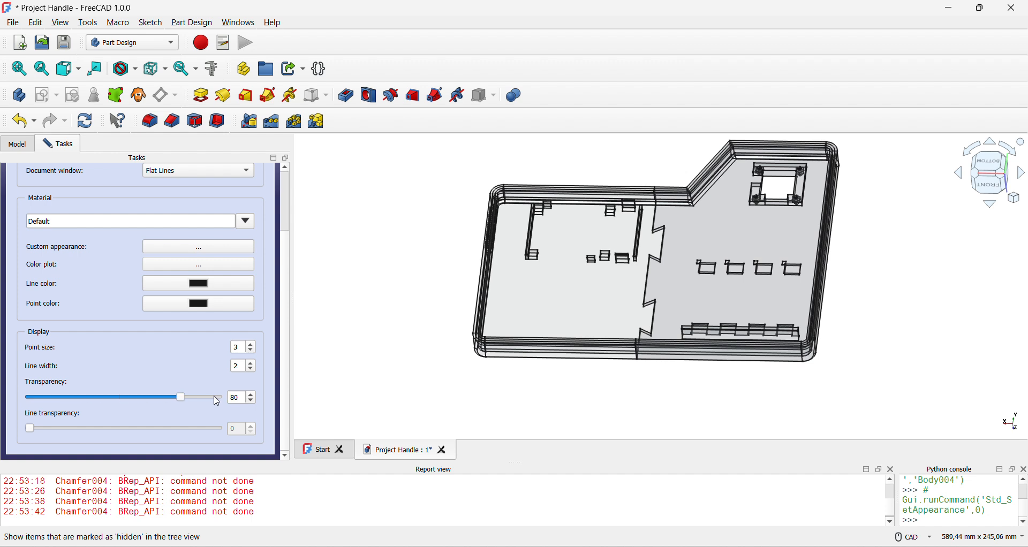
pyautogui.scroll(3, 275, 223)
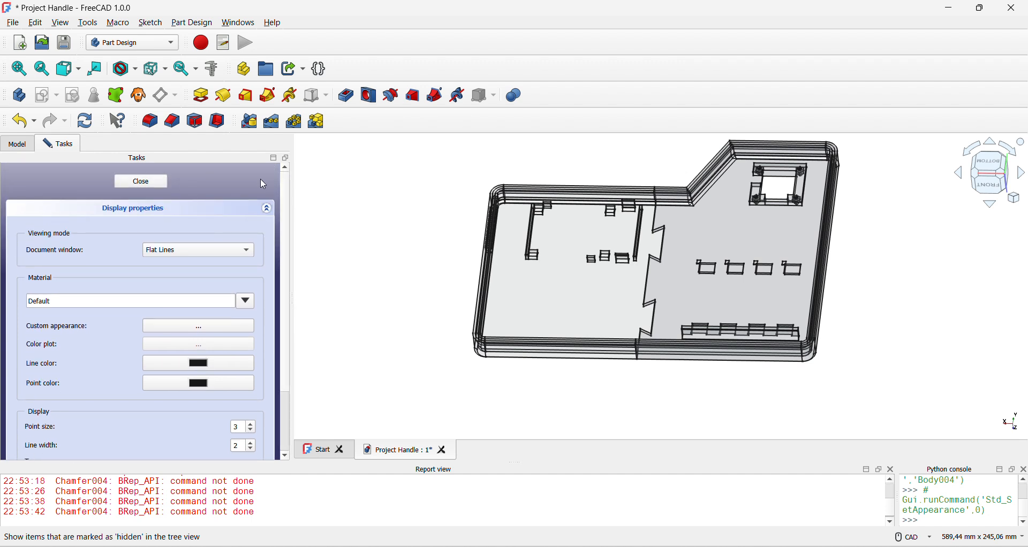
pyautogui.click(152, 182)
pyautogui.click(406, 230)
# - Start a new sketch in the Housing Depan body and compare its base planes with the rear housing in the standard views
pyautogui.scroll(5, 418, 227)
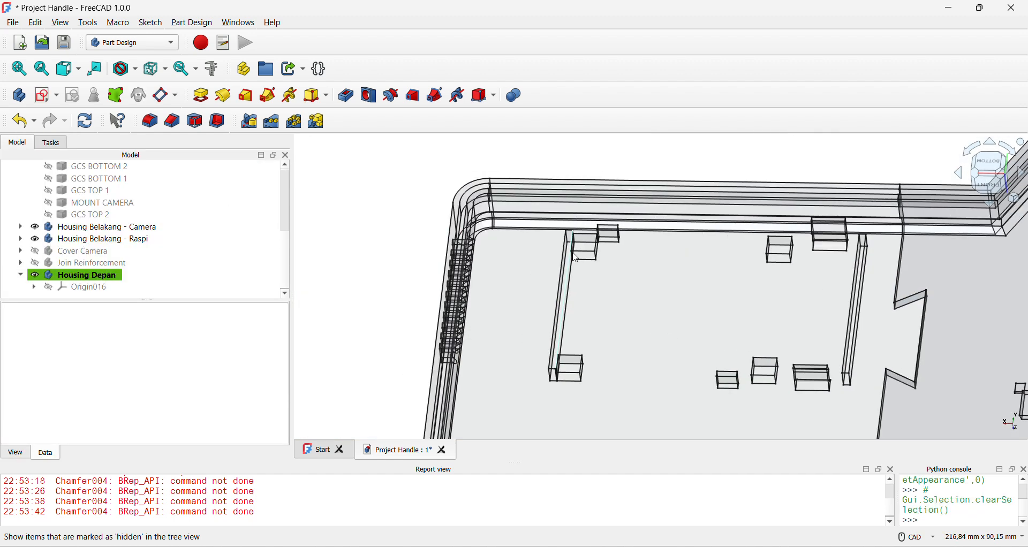
pyautogui.scroll(2, 438, 268)
pyautogui.moveTo(438, 268)
pyautogui.mouseDown(button='middle')
pyautogui.moveTo(536, 255)
pyautogui.moveTo(495, 215)
pyautogui.mouseUp(button='middle')
pyautogui.scroll(-4, 532, 260)
pyautogui.click(46, 95)
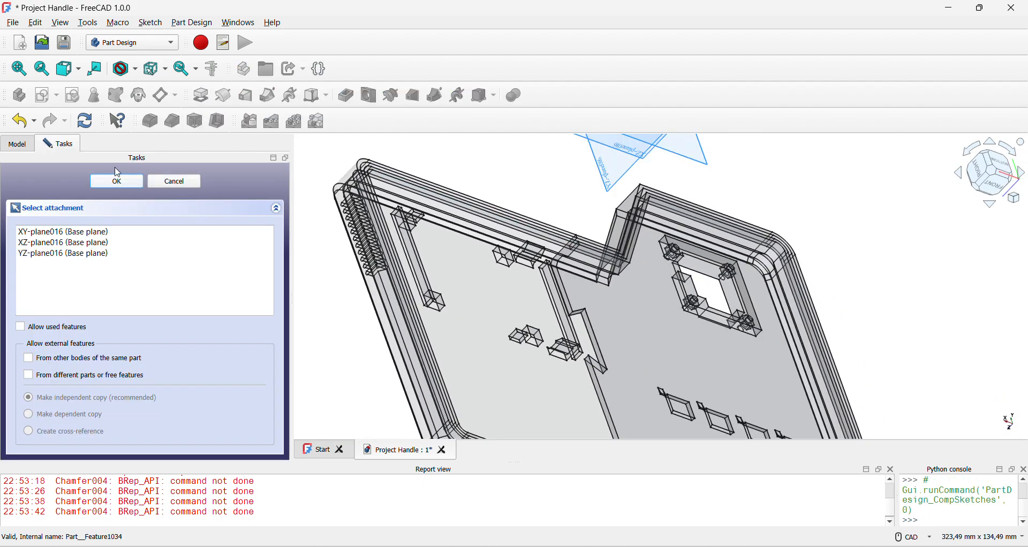
pyautogui.press('2')
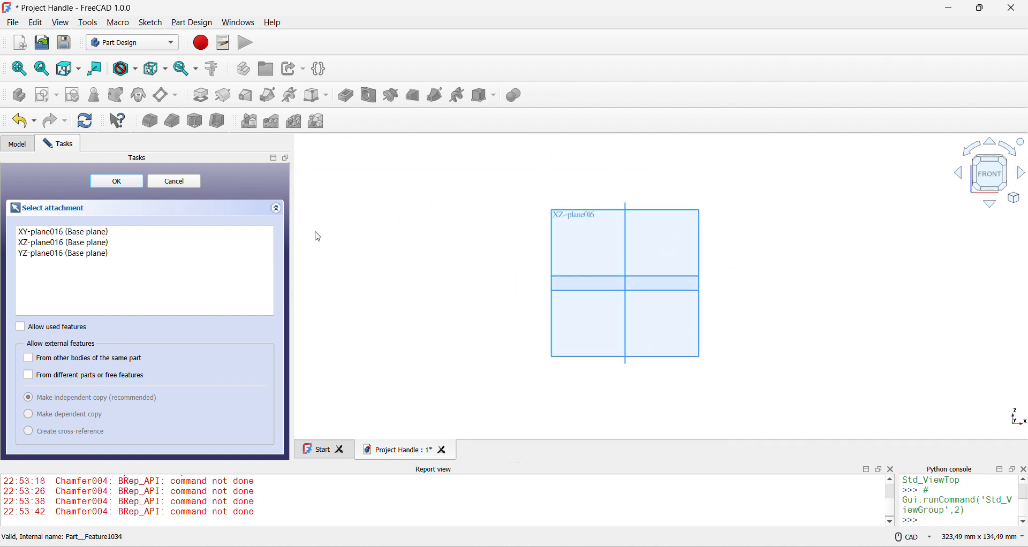
pyautogui.press('3')
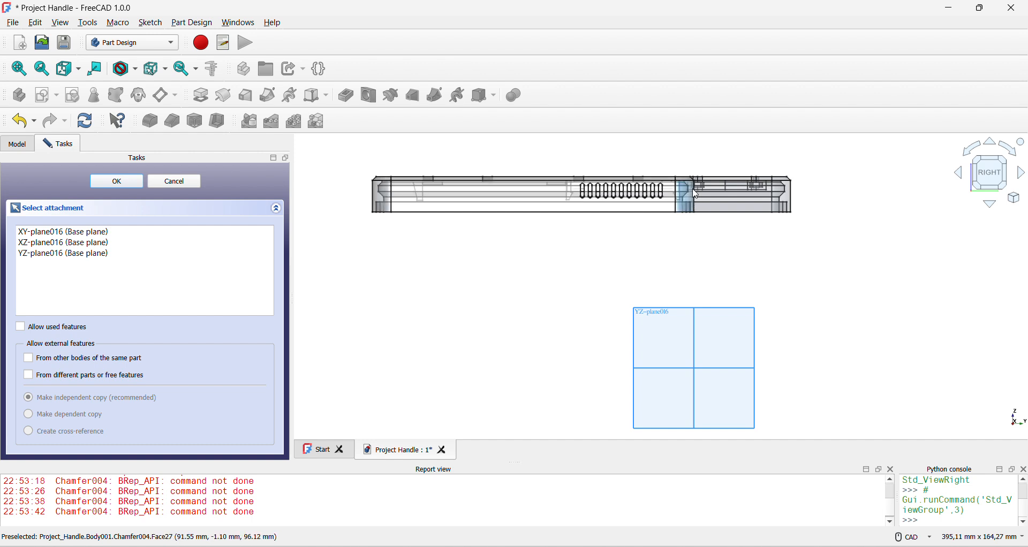
# - Raise the Housing Depan body's placement to a Z position of 84 mm, level with the rear housing's open edge
pyautogui.click(16, 147)
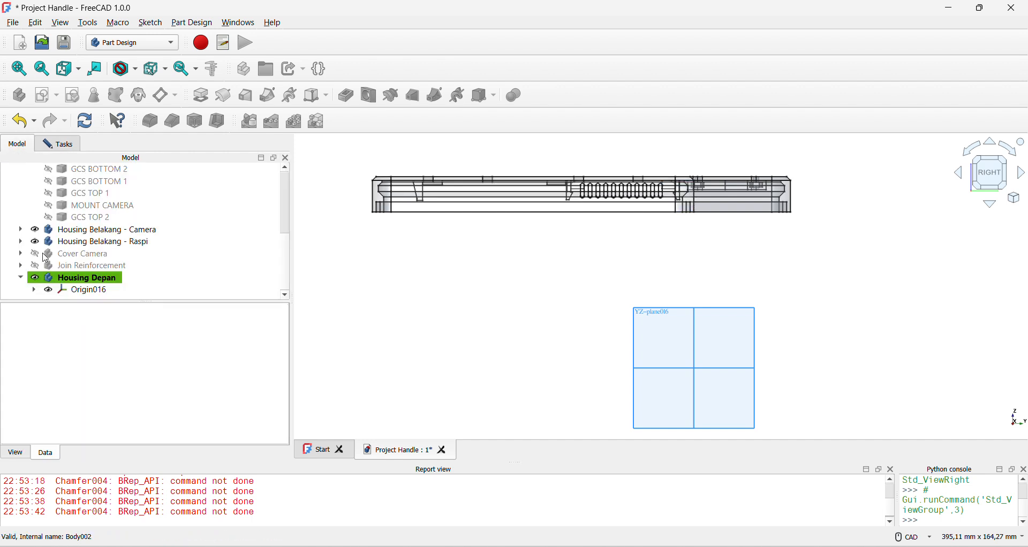
pyautogui.click(82, 280)
pyautogui.click(11, 355)
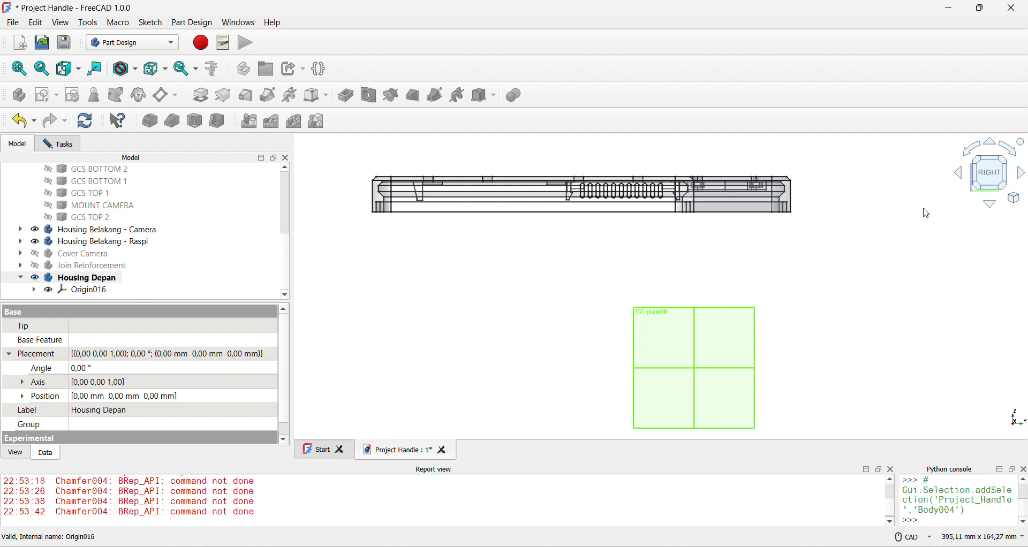
pyautogui.click(32, 401)
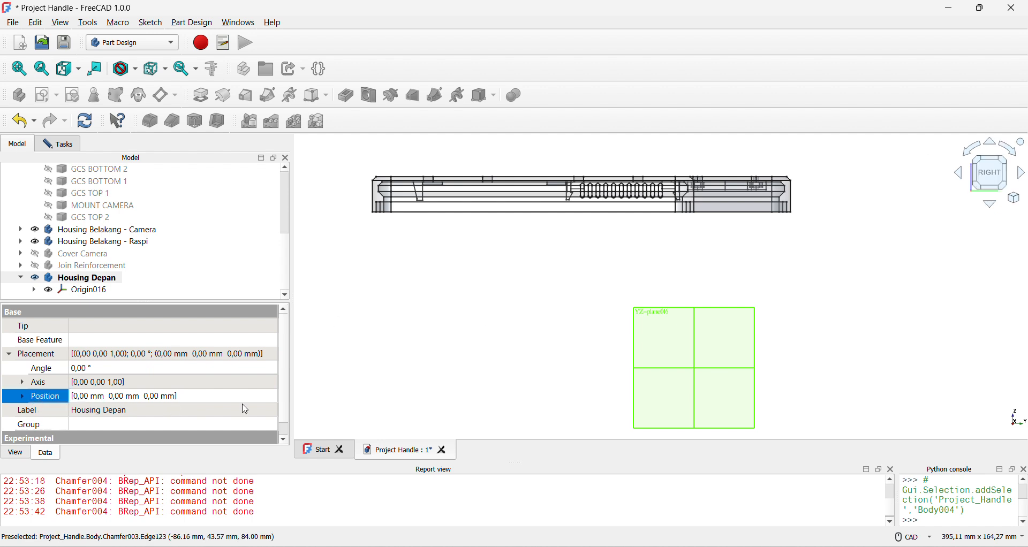
pyautogui.click(22, 396)
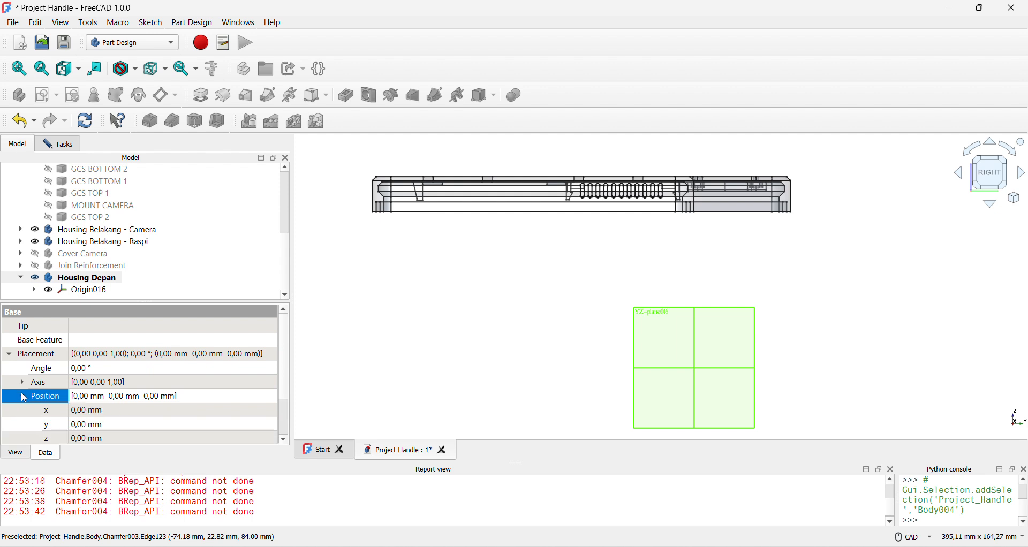
pyautogui.scroll(-1, 119, 418)
pyautogui.click(131, 399)
pyautogui.press('Up')
pyautogui.press('Up')
pyautogui.press('Up')
pyautogui.press('Up')
pyautogui.press('Up')
pyautogui.press('Up')
pyautogui.press('Up')
pyautogui.press('Up')
pyautogui.press('Up')
pyautogui.press('Up')
pyautogui.press('Up')
pyautogui.press('Up')
pyautogui.press('Up')
pyautogui.press('Up')
pyautogui.press('Up')
pyautogui.press('Up')
pyautogui.press('Up')
pyautogui.press('Up')
pyautogui.press('Up')
pyautogui.press('Up')
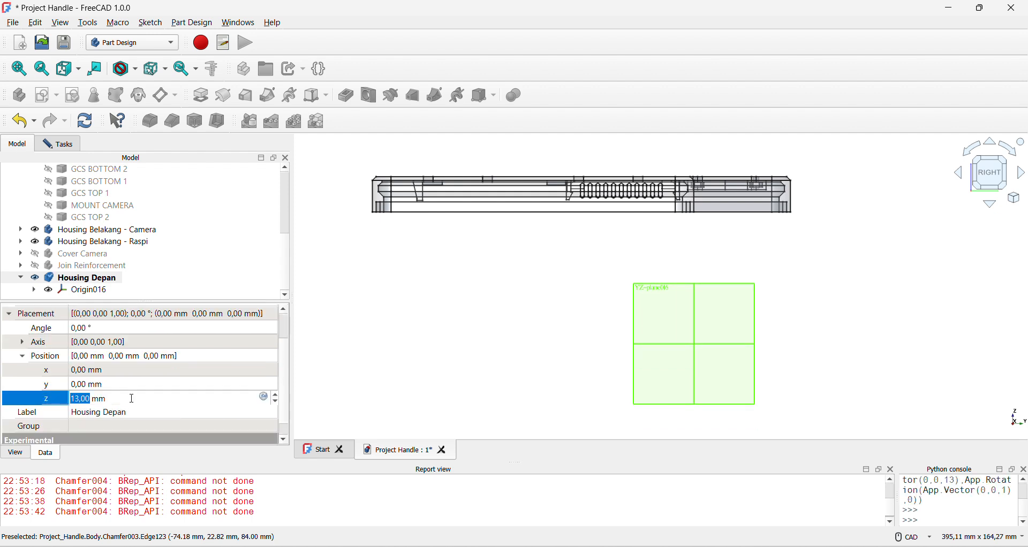
pyautogui.press('Up')
pyautogui.press('Up')
pyautogui.press('Up')
pyautogui.press('Up')
pyautogui.press('Up')
pyautogui.press('Up')
pyautogui.press('Up')
pyautogui.press('Up')
pyautogui.press('Up')
pyautogui.press('Up')
pyautogui.press('Up')
pyautogui.press('Up')
pyautogui.press('Up')
pyautogui.press('Up')
pyautogui.press('Up')
pyautogui.press('Up')
pyautogui.press('Up')
pyautogui.press('Up')
pyautogui.press('Up')
pyautogui.press('Up')
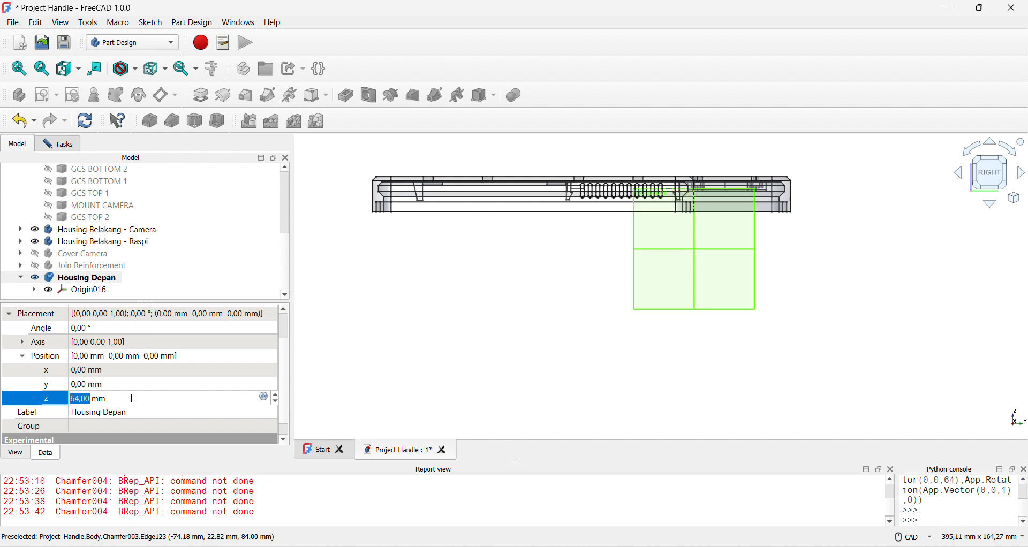
pyautogui.press('Up')
pyautogui.press('Up')
pyautogui.press('Up')
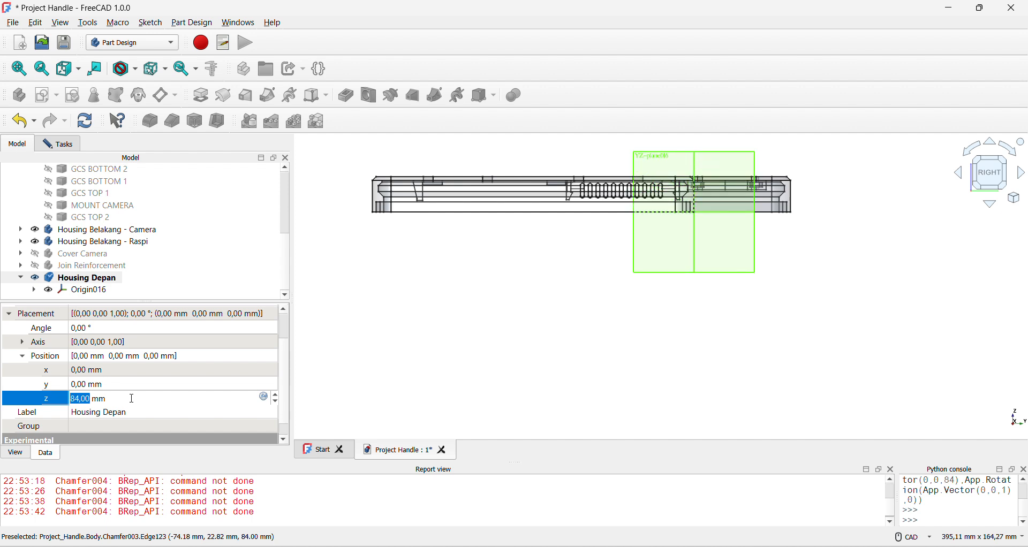
pyautogui.scroll(5, 666, 244)
pyautogui.click(939, 339)
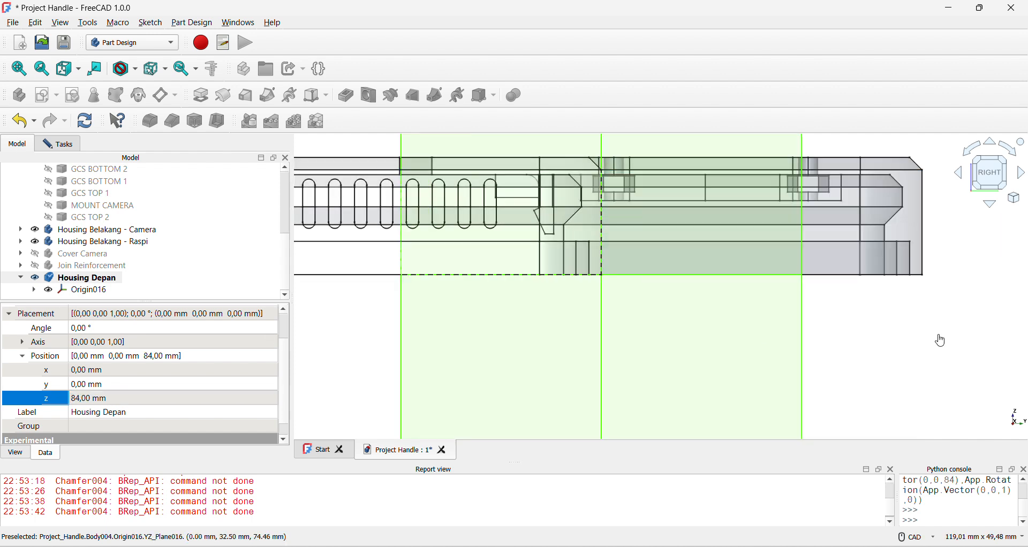
# - Attach the new sketch to the Housing Depan body's XY plane and open it in top view
pyautogui.press('3')
pyautogui.press('1')
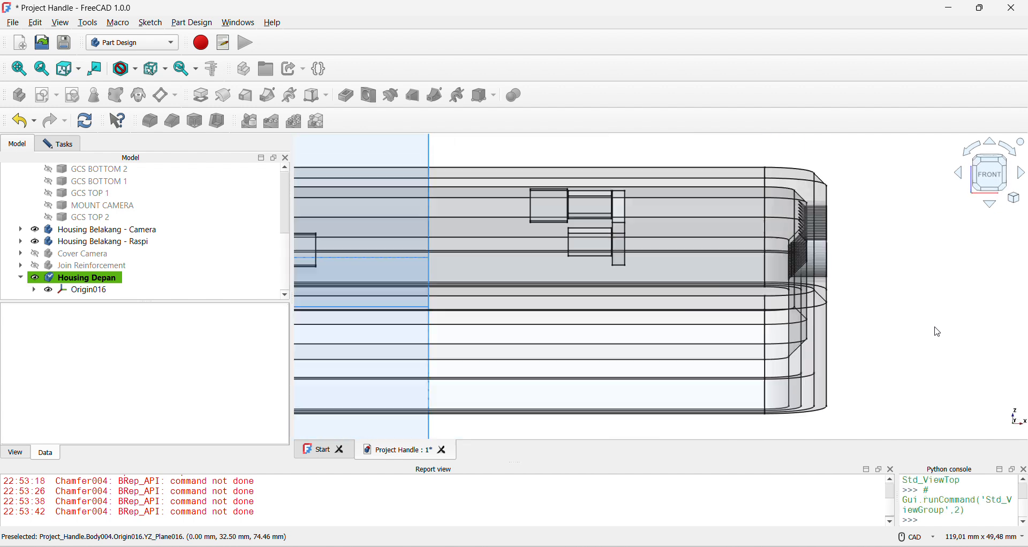
pyautogui.press('2')
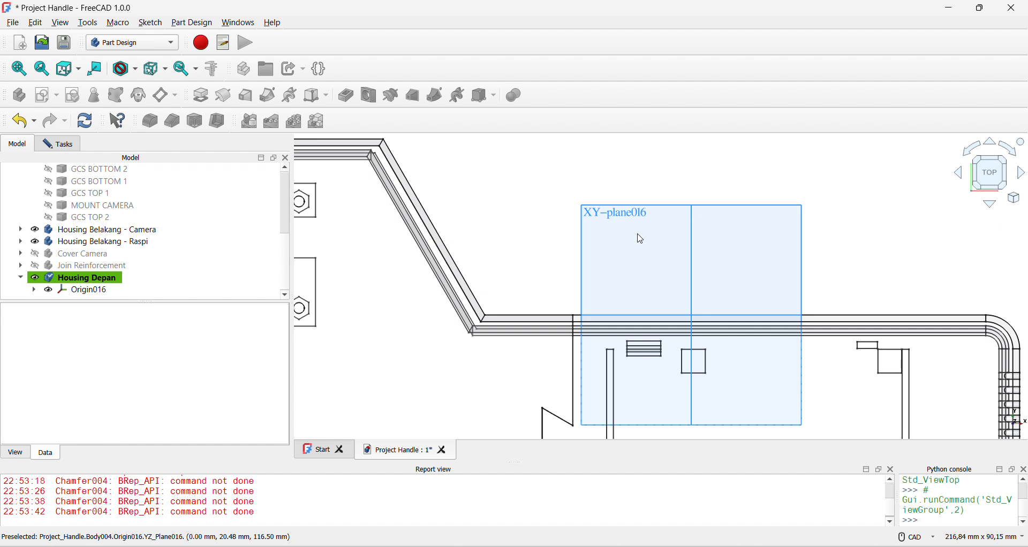
pyautogui.click(605, 220)
pyautogui.scroll(-5, 600, 264)
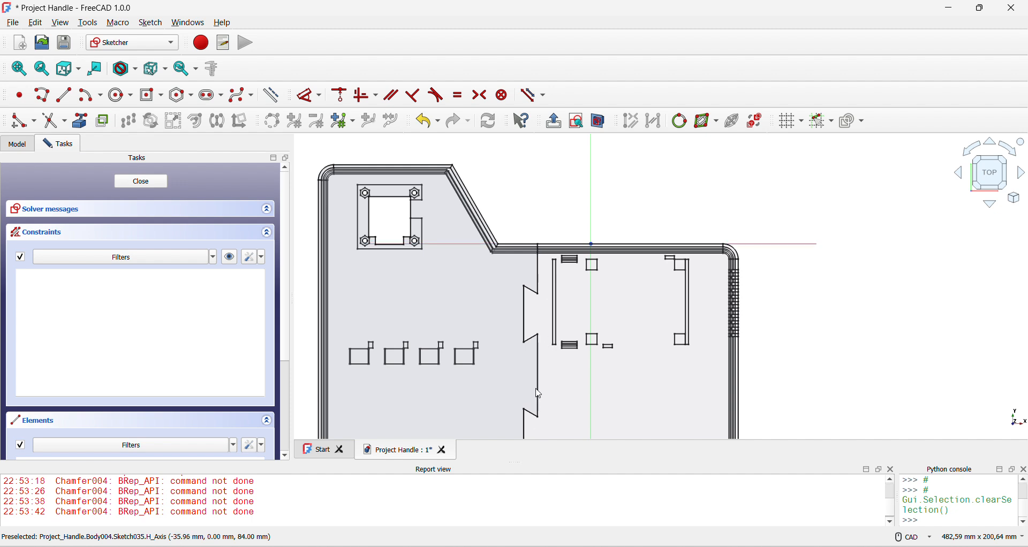
# - Examine where the sketch origin and axes lie relative to the rear housing in the top and front views
pyautogui.scroll(-2, 556, 286)
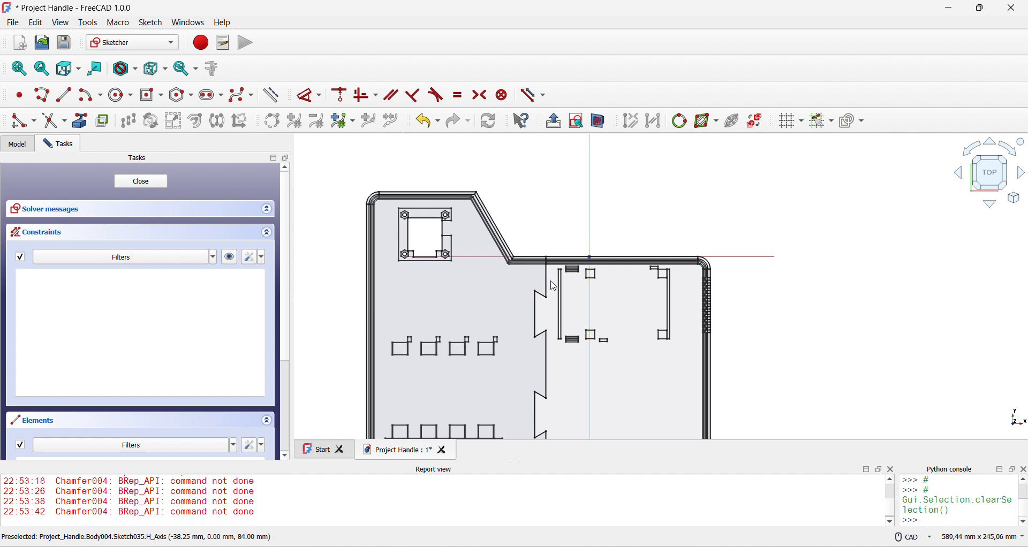
pyautogui.press('2')
pyautogui.press('1')
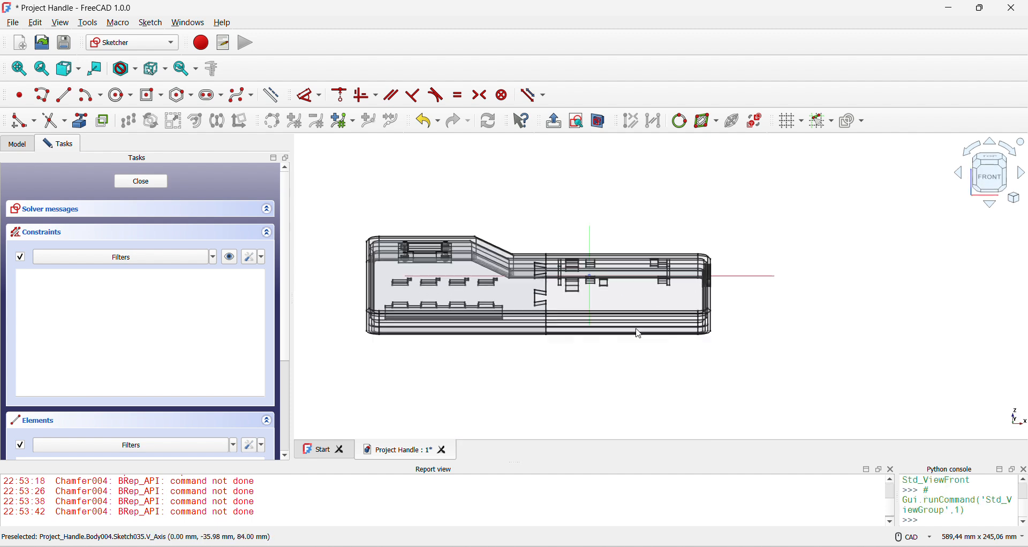
pyautogui.press('2')
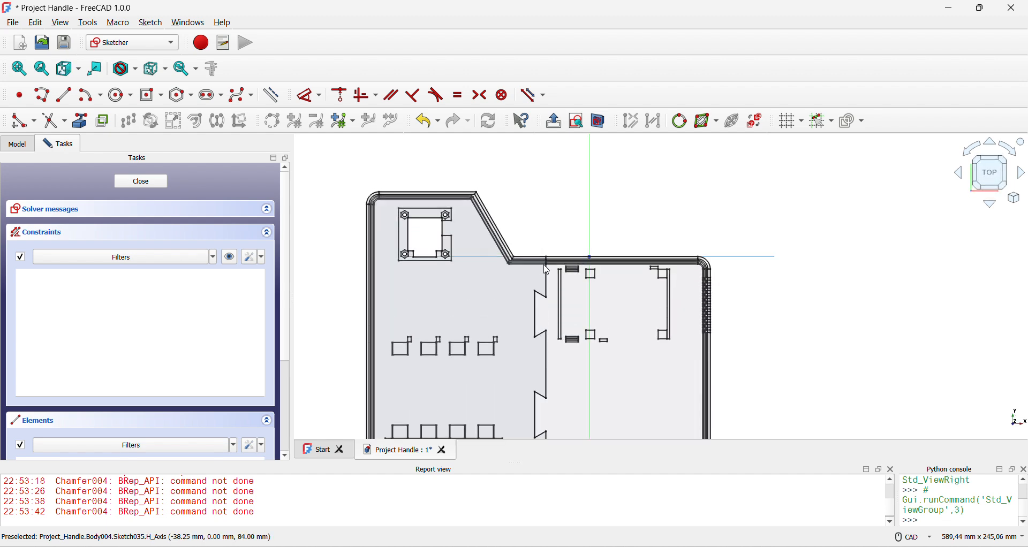
pyautogui.press('1')
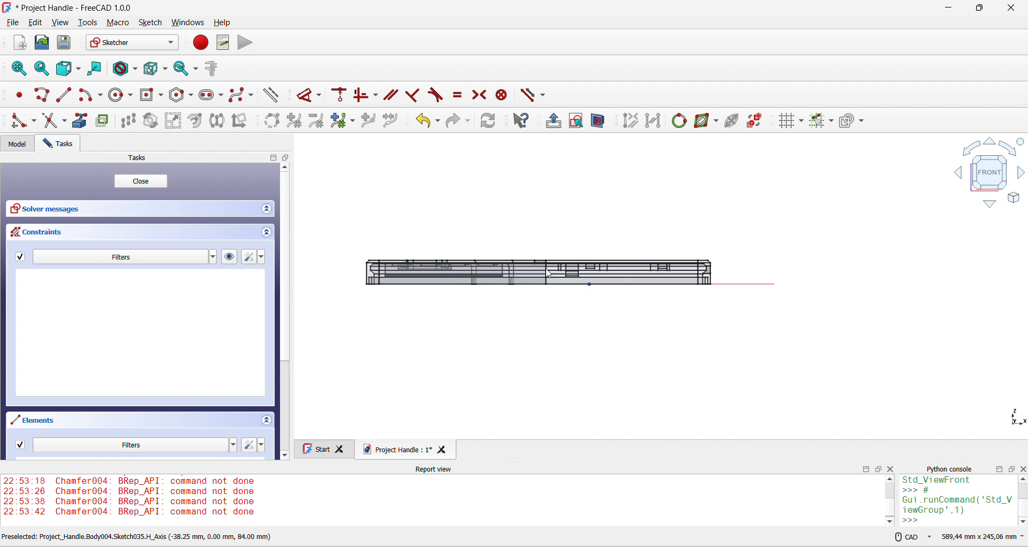
pyautogui.moveTo(577, 302)
pyautogui.mouseDown(button='middle')
pyautogui.moveTo(593, 298)
pyautogui.moveTo(609, 331)
pyautogui.moveTo(585, 269)
pyautogui.mouseUp(button='middle')
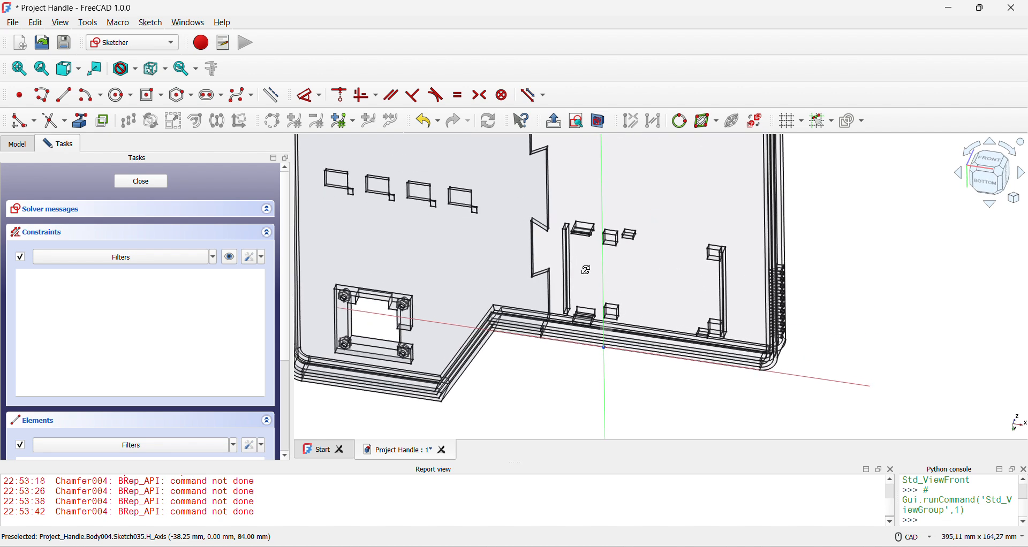
pyautogui.press('2')
pyautogui.press('1')
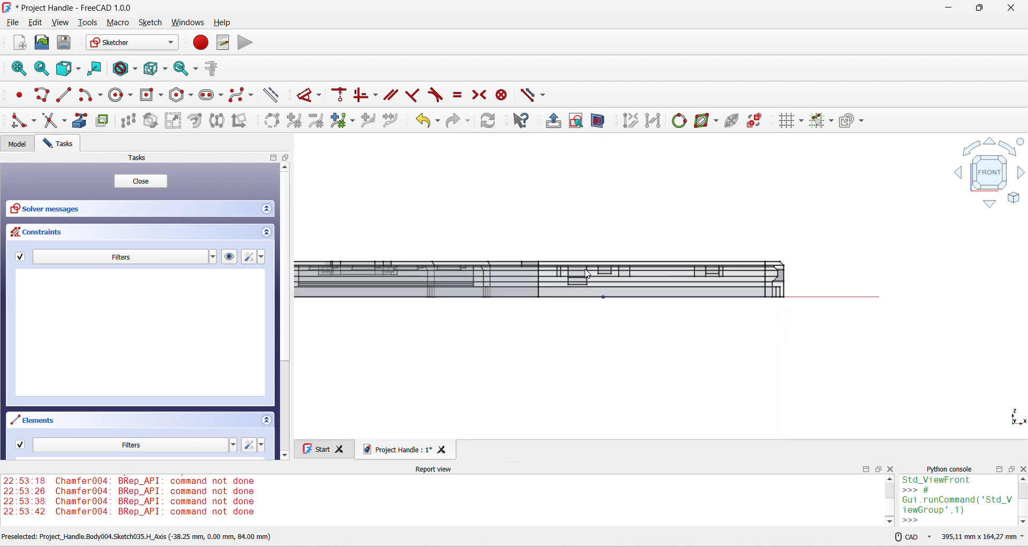
pyautogui.press('2')
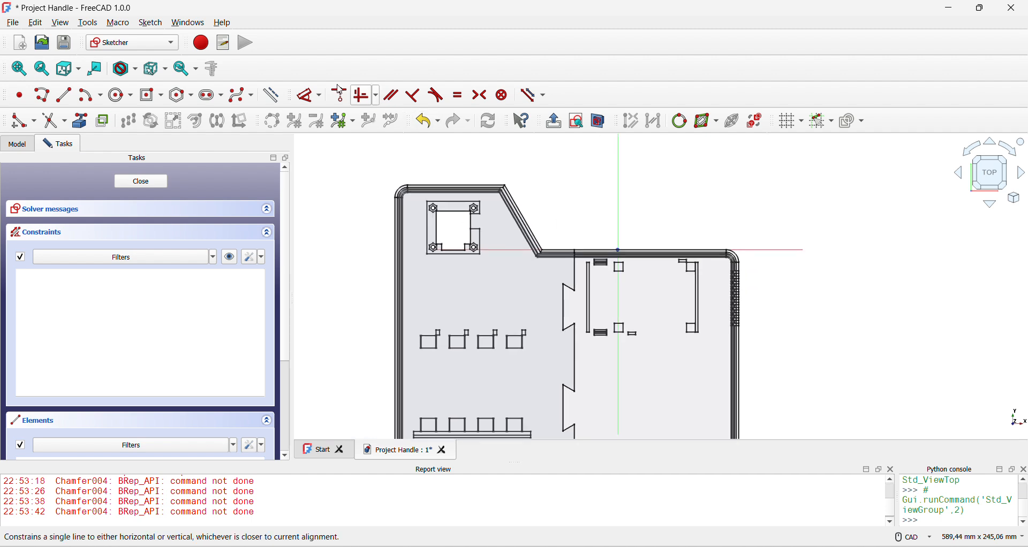
pyautogui.click(163, 101)
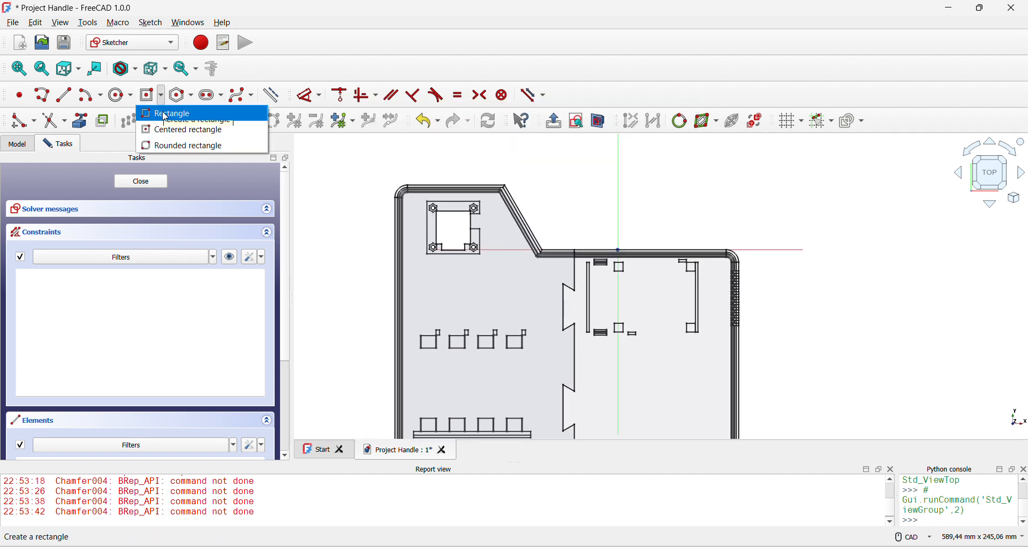
pyautogui.click(166, 114)
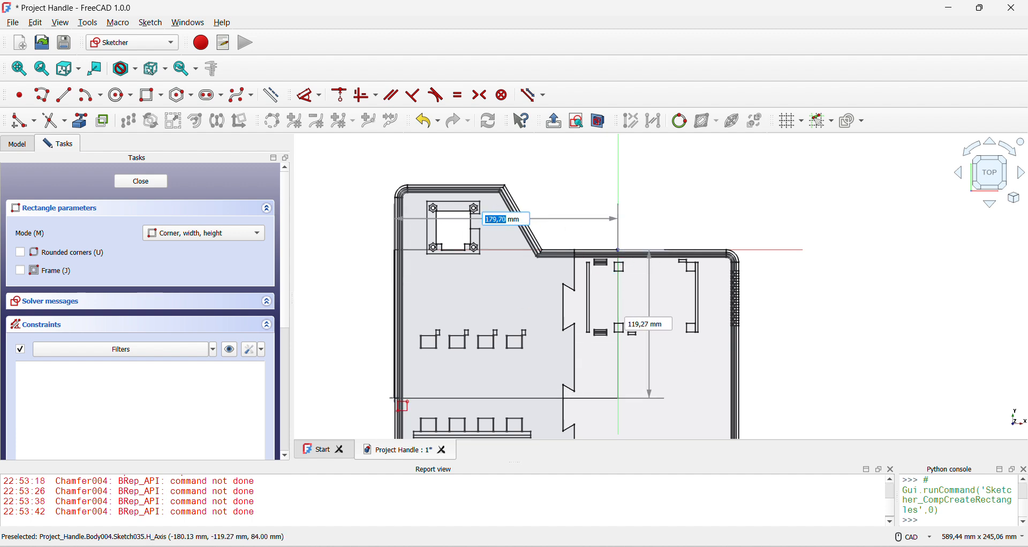
pyautogui.click(618, 250)
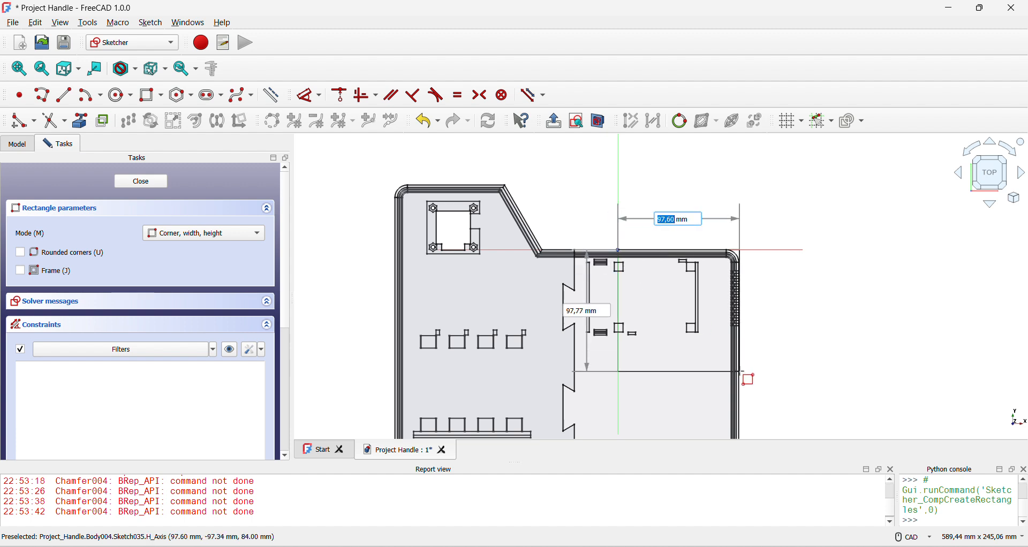
pyautogui.rightClick(739, 371)
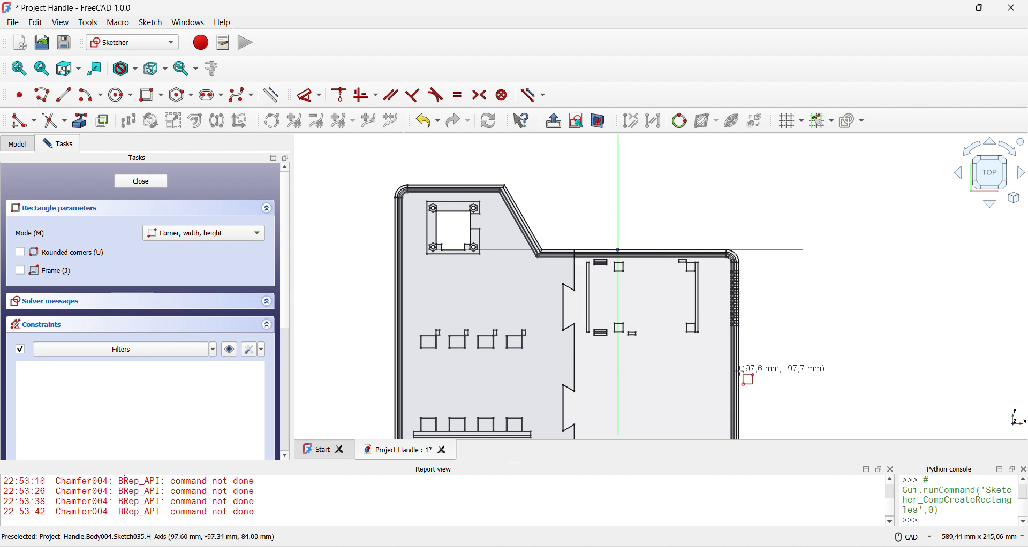
pyautogui.rightClick(581, 279)
pyautogui.scroll(2, 577, 254)
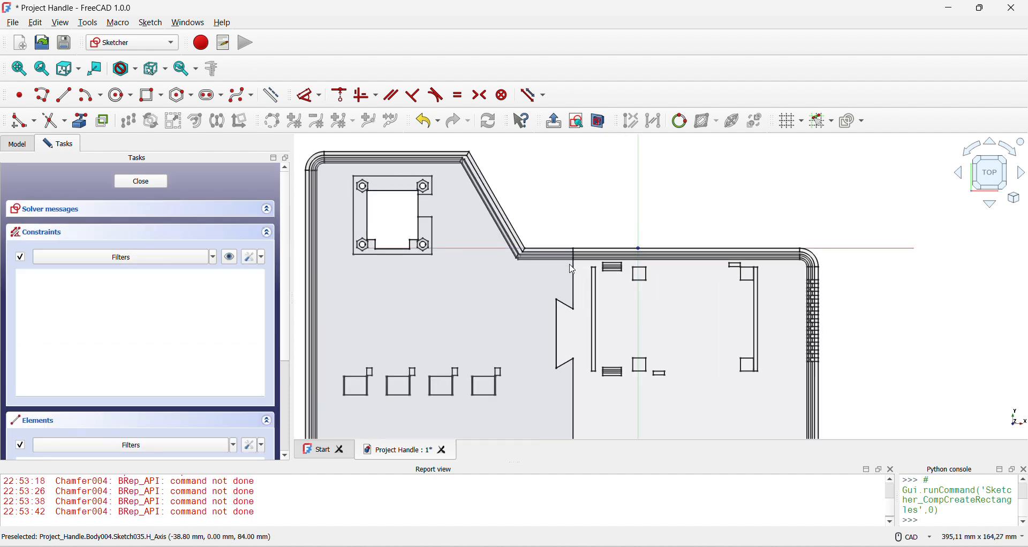
# - Set the Housing Depan body's placement to an X position of -35 mm, in line with the joint between the two rear housing halves
pyautogui.click(7, 145)
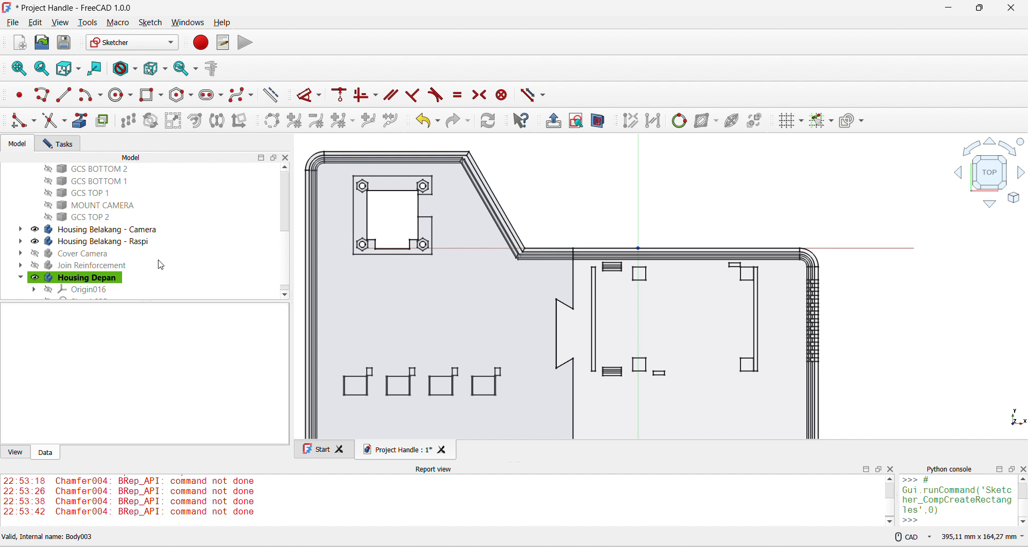
pyautogui.click(112, 279)
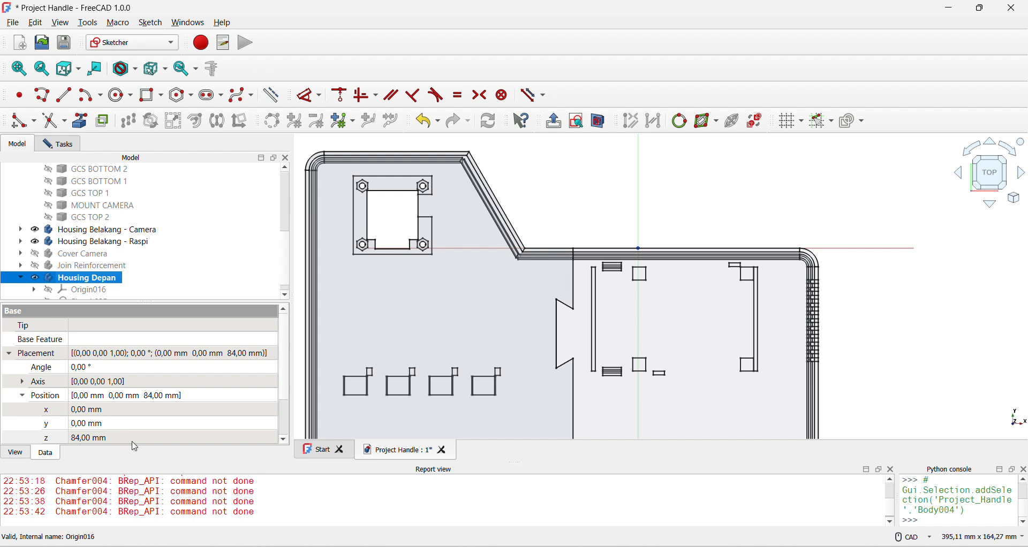
pyautogui.click(160, 425)
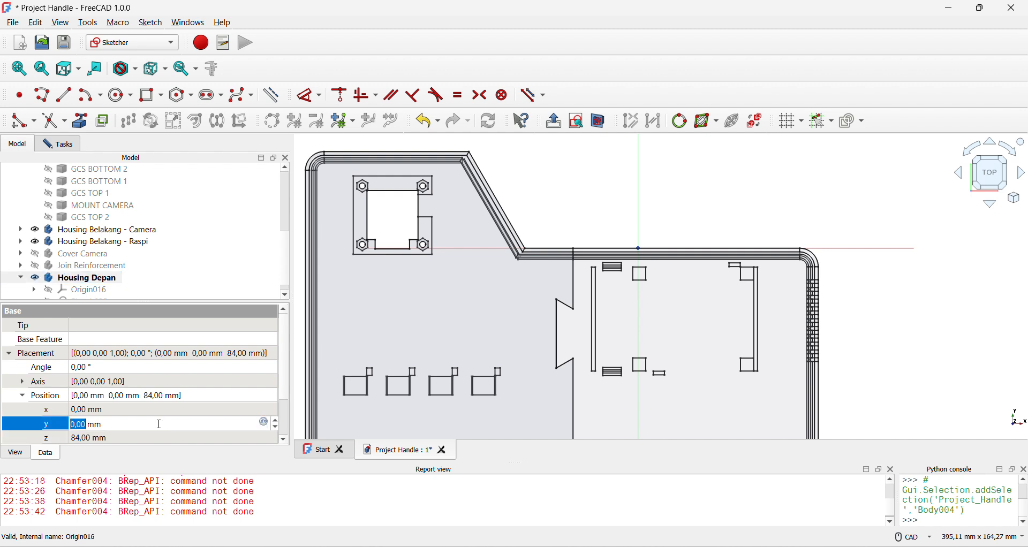
pyautogui.click(159, 409)
pyautogui.write('-13')
pyautogui.press('Return')
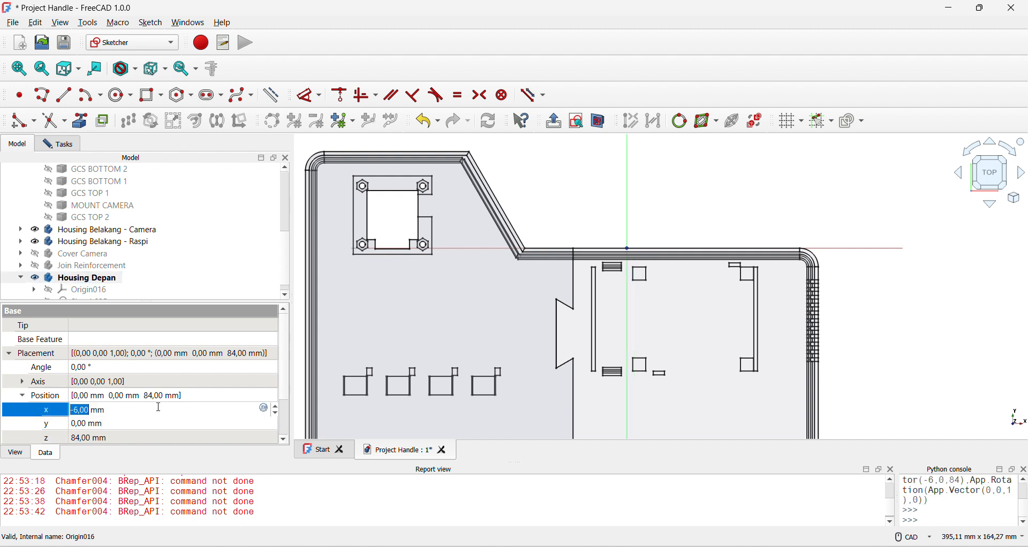
pyautogui.write('-33')
pyautogui.press('Return')
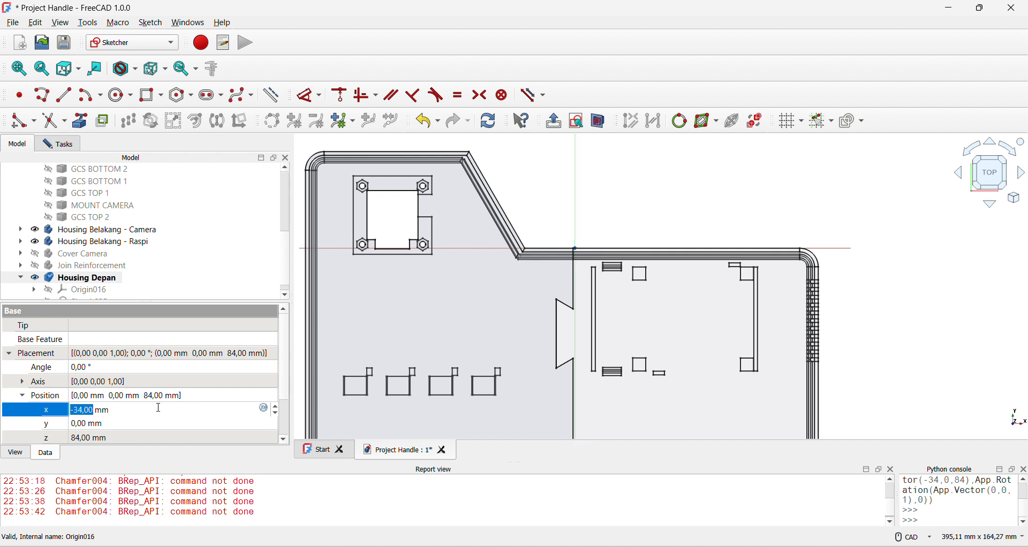
pyautogui.scroll(-1, 158, 408)
pyautogui.moveTo(721, 198); pyautogui.dragTo(727, 220, button='middle')
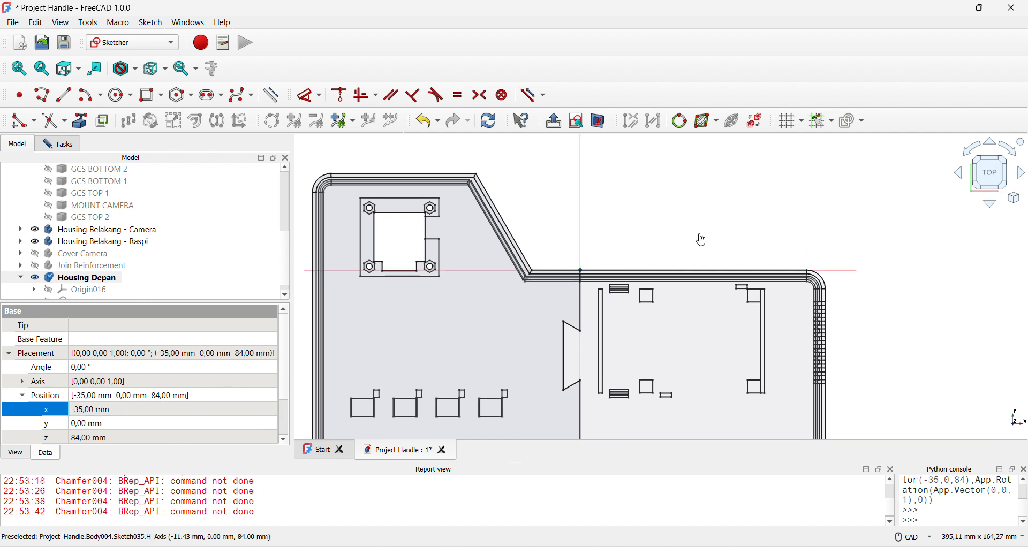
pyautogui.click(704, 240)
pyautogui.scroll(-3, 621, 216)
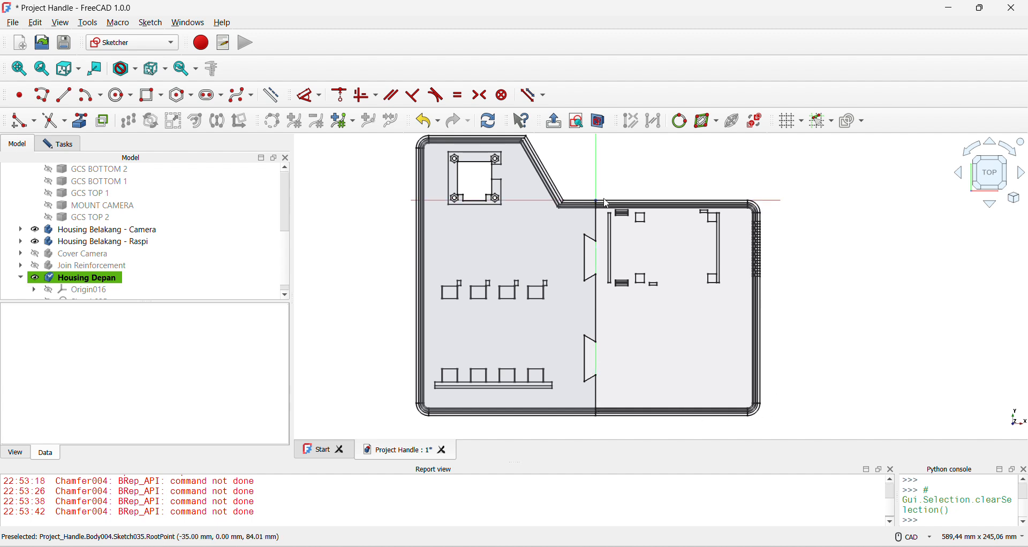
# - Sketch a rectangle about 132 by 173 mm from the origin to the lower right outer corner of the rear housing
pyautogui.click(53, 96)
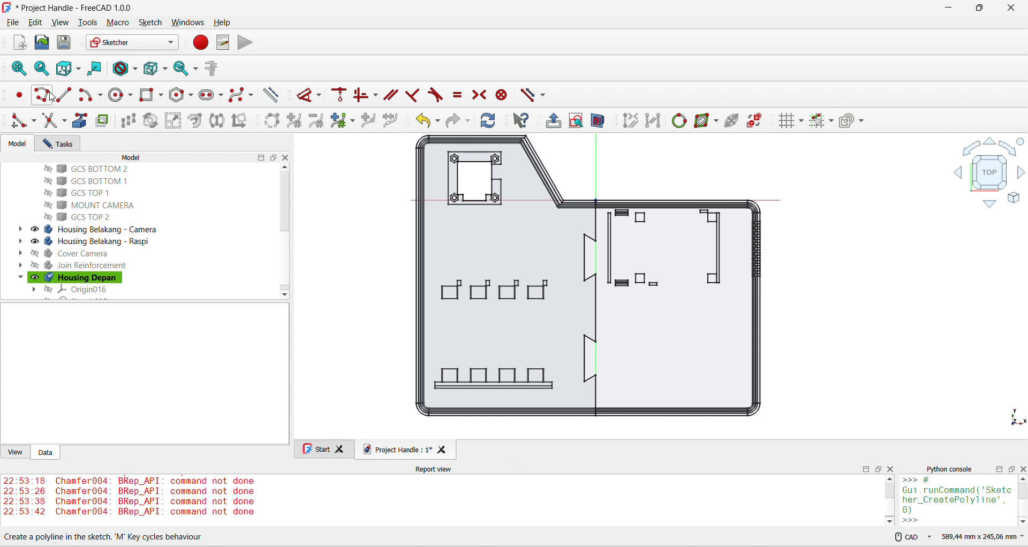
pyautogui.scroll(3, 654, 223)
pyautogui.scroll(2, 550, 179)
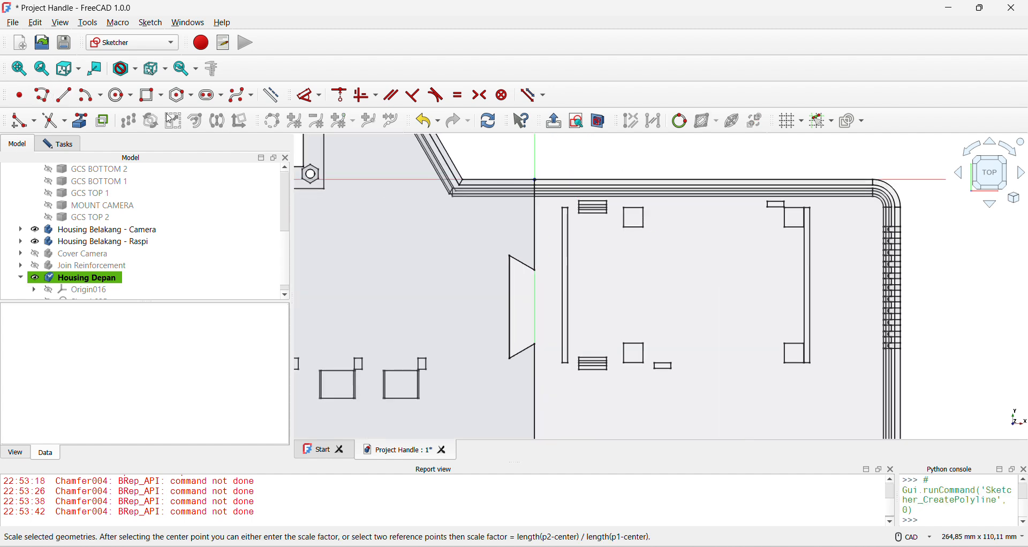
pyautogui.click(152, 95)
pyautogui.click(535, 180)
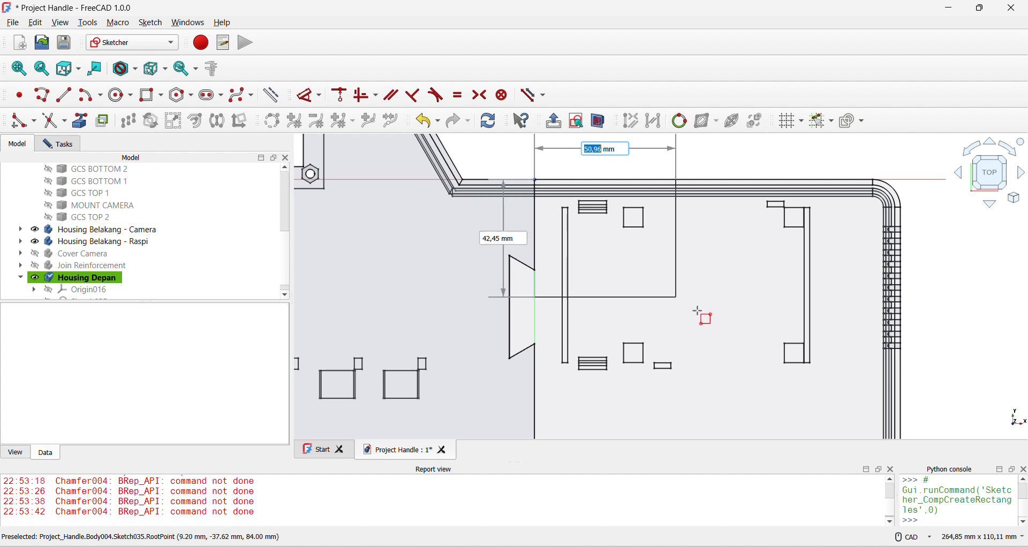
pyautogui.scroll(-3, 684, 171)
pyautogui.scroll(4, 768, 339)
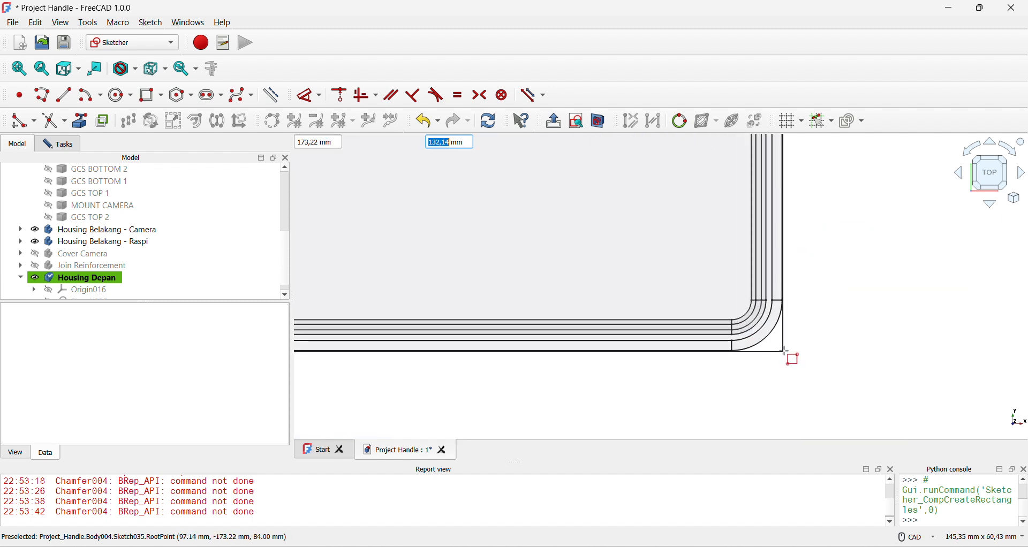
pyautogui.scroll(-4, 783, 325)
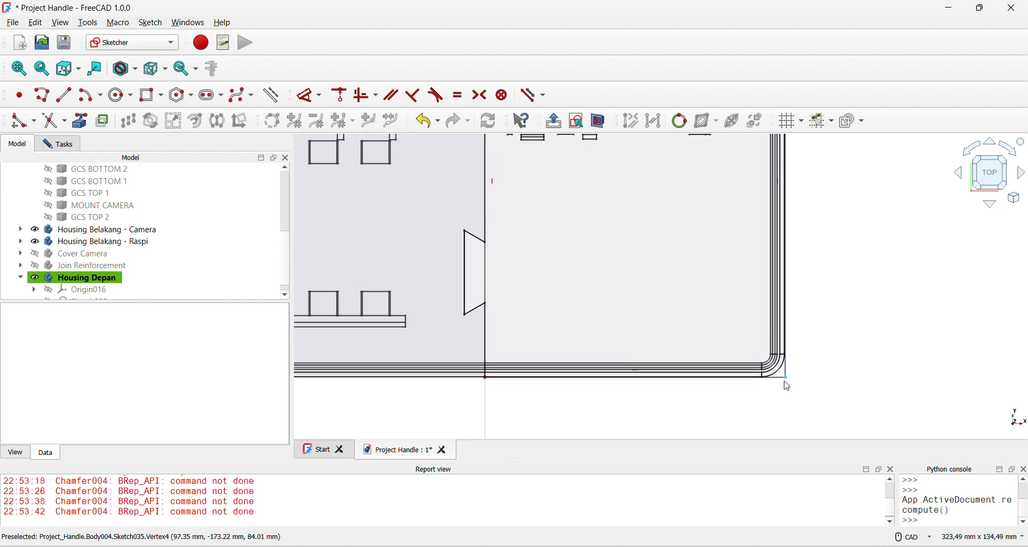
# - Constrain the vertical distance from the origin to the rectangle's lower right corner to 173 mm
pyautogui.click(785, 379)
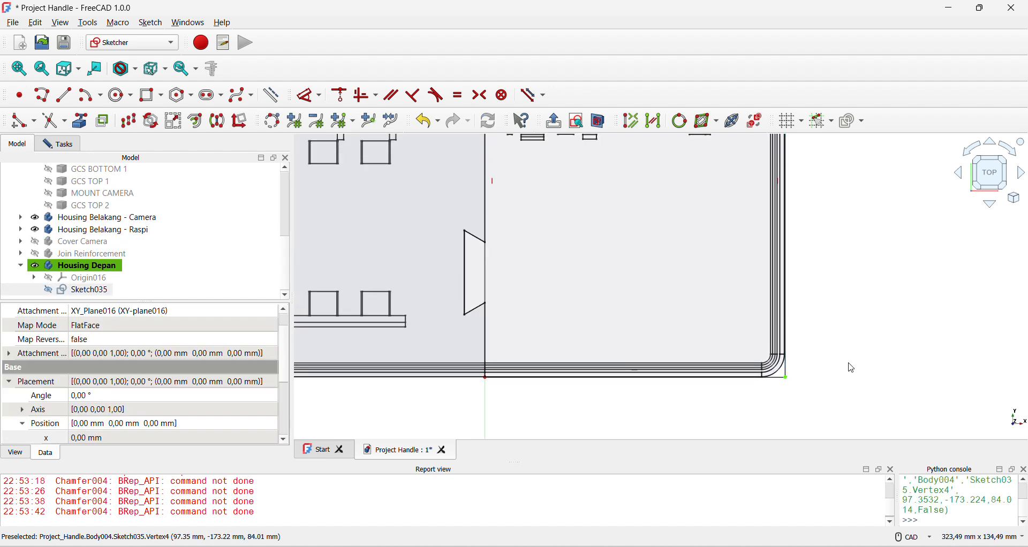
pyautogui.click(315, 96)
pyautogui.click(822, 251)
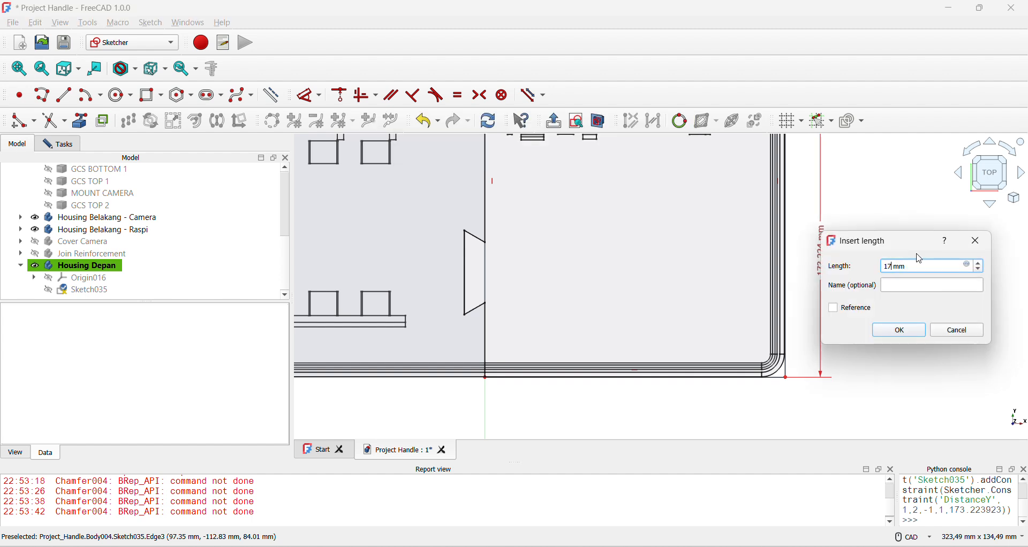
pyautogui.press('Return')
pyautogui.scroll(-3, 915, 253)
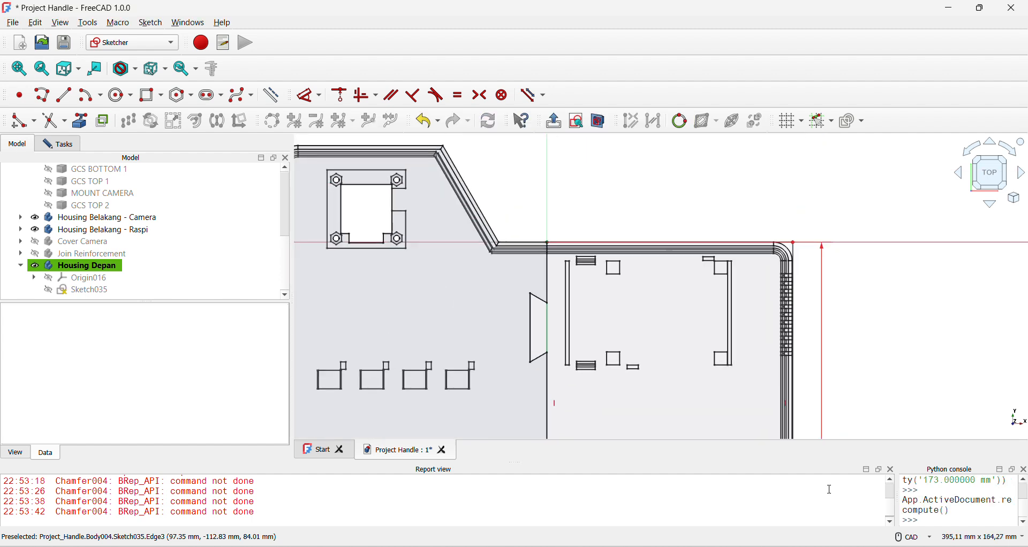
# - Dimension the rectangle's width from the origin to its upper right corner as 132 mm
pyautogui.scroll(3, 788, 213)
pyautogui.click(802, 210)
pyautogui.click(729, 191)
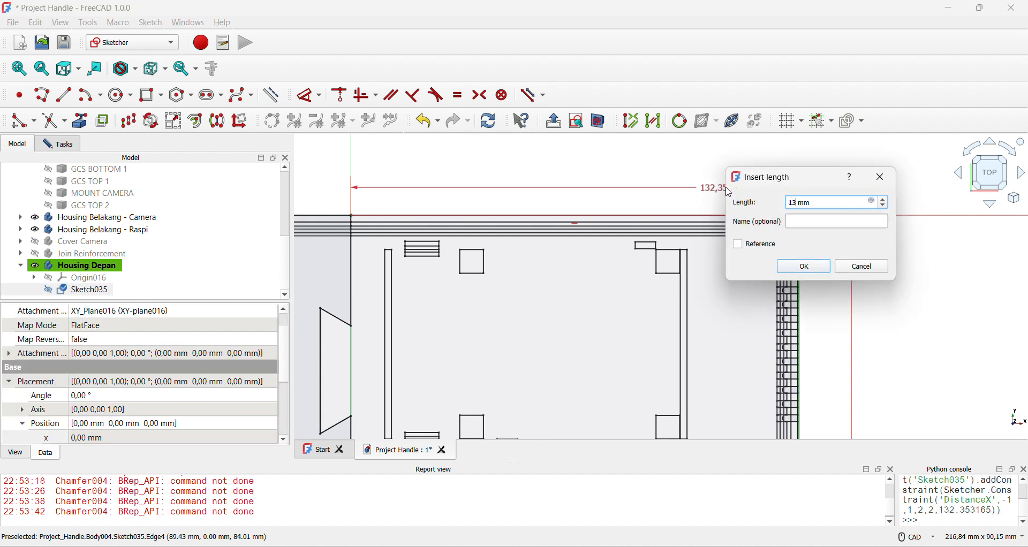
pyautogui.write('132')
pyautogui.press('Return')
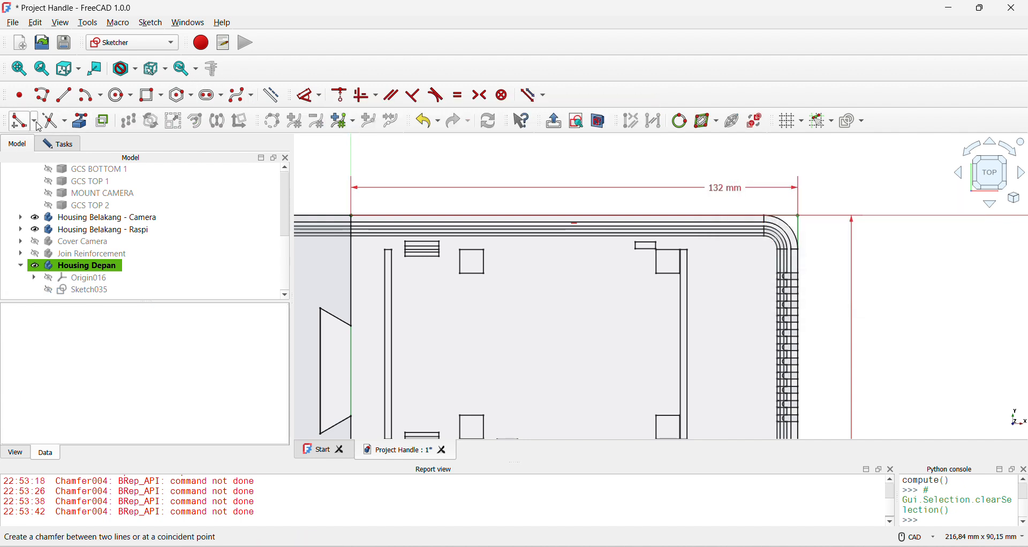
# - Fillet the rectangle's upper right and lower right corners to follow the rear housing's rounded corners
pyautogui.click(37, 141)
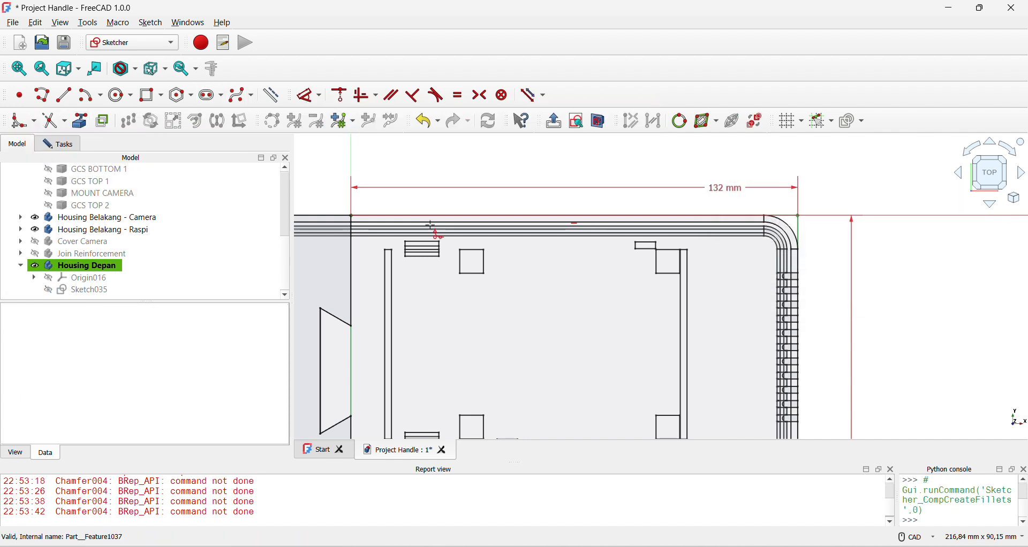
pyautogui.click(763, 216)
pyautogui.click(797, 258)
pyautogui.scroll(-4, 818, 271)
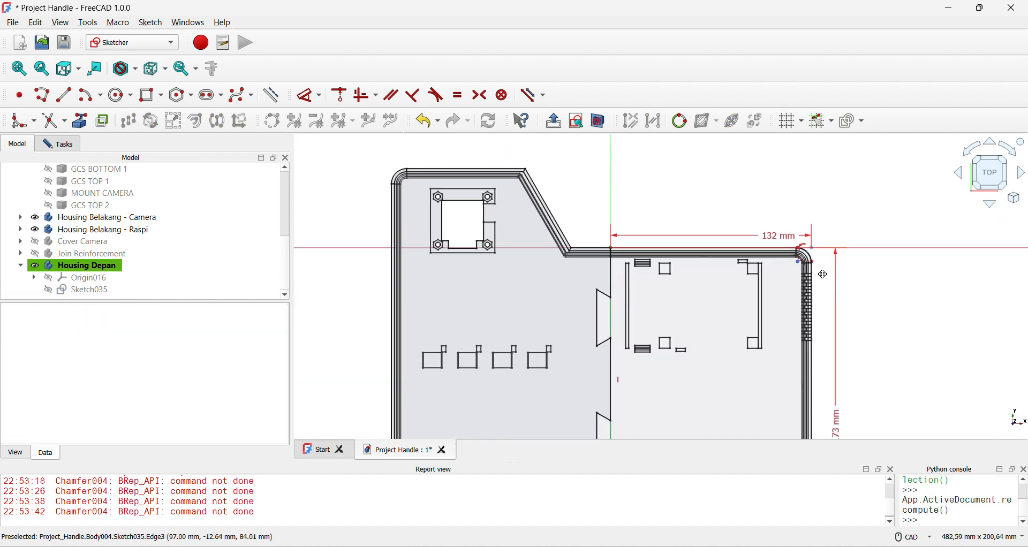
pyautogui.moveTo(819, 272); pyautogui.dragTo(849, 57, button='middle')
pyautogui.moveTo(852, 252); pyautogui.dragTo(759, 236, button='middle')
pyautogui.scroll(5, 752, 283)
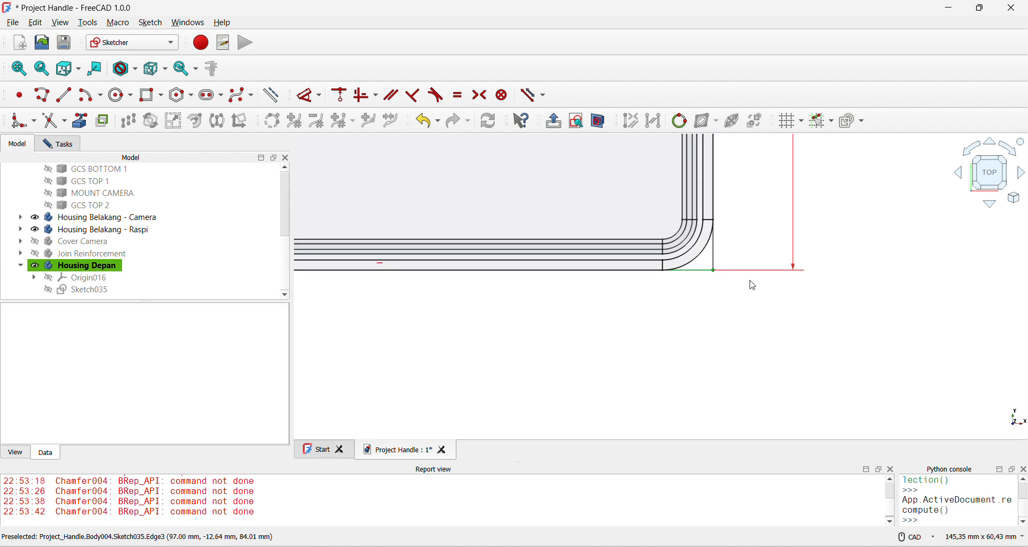
pyautogui.click(677, 266)
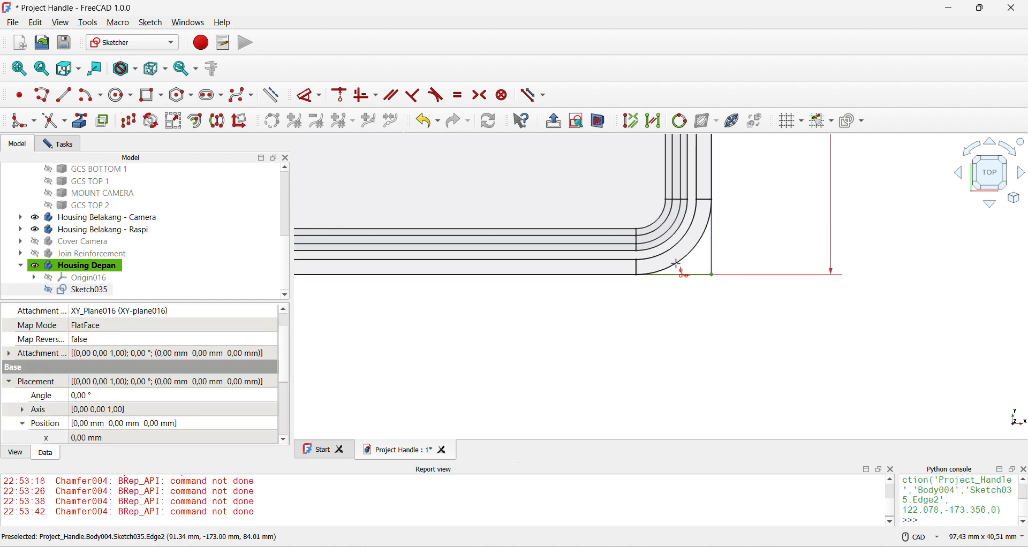
pyautogui.click(712, 200)
pyautogui.press('Escape')
# - Set the radius of the outline's lower right corner fillet to 10 mm
pyautogui.scroll(-5, 737, 225)
pyautogui.moveTo(738, 227); pyautogui.dragTo(768, 285, button='middle')
pyautogui.scroll(2, 771, 293)
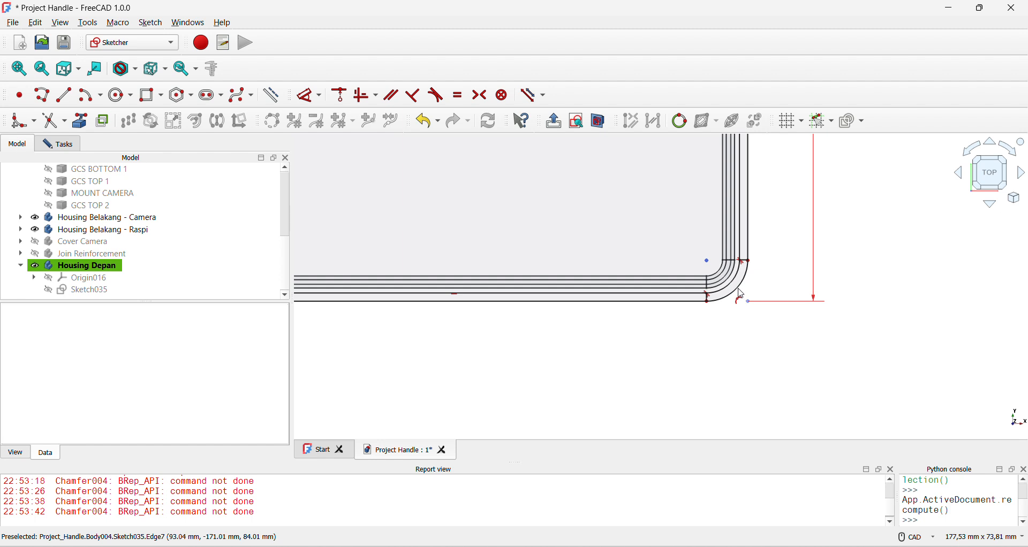
pyautogui.click(738, 289)
pyautogui.click(306, 95)
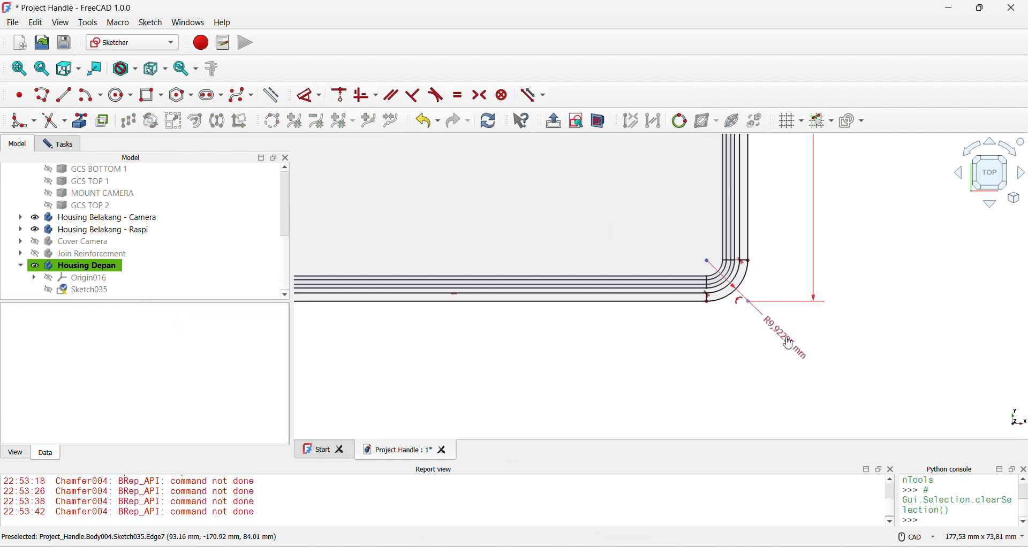
pyautogui.click(787, 342)
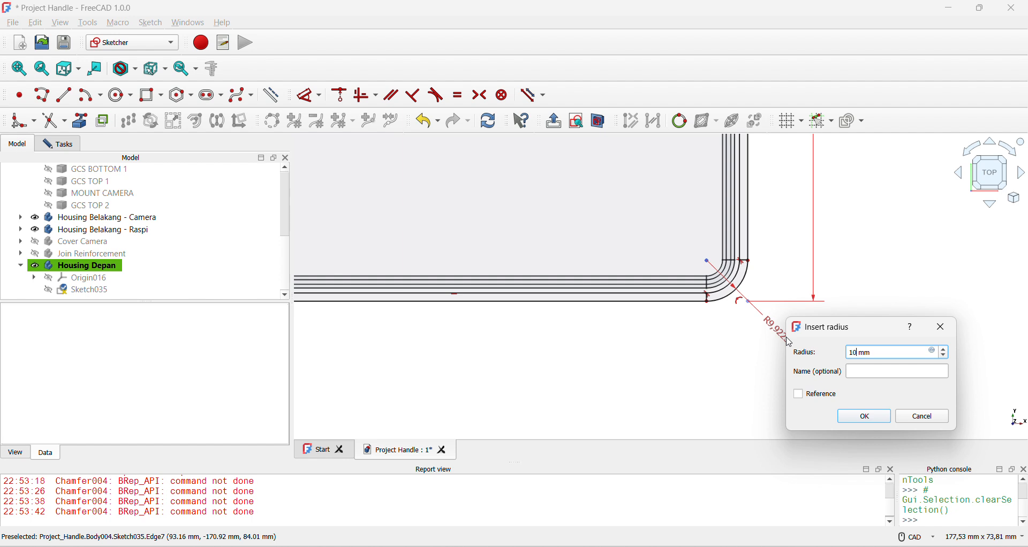
pyautogui.write('10')
pyautogui.press('Return')
# - Constrain the outline's upper right corner fillet to a 10 mm radius
pyautogui.scroll(-5, 795, 342)
pyautogui.scroll(6, 699, 248)
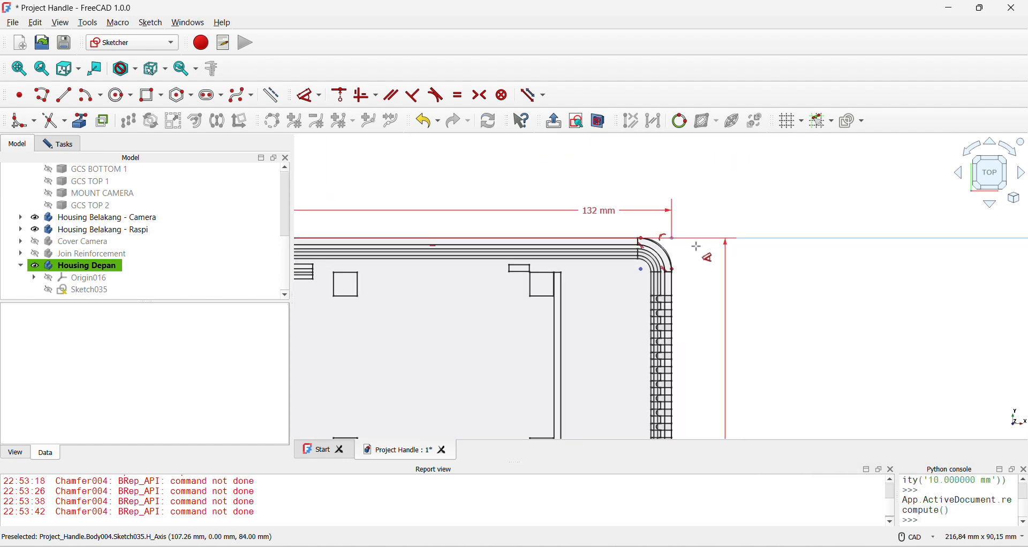
pyautogui.click(657, 238)
pyautogui.click(686, 188)
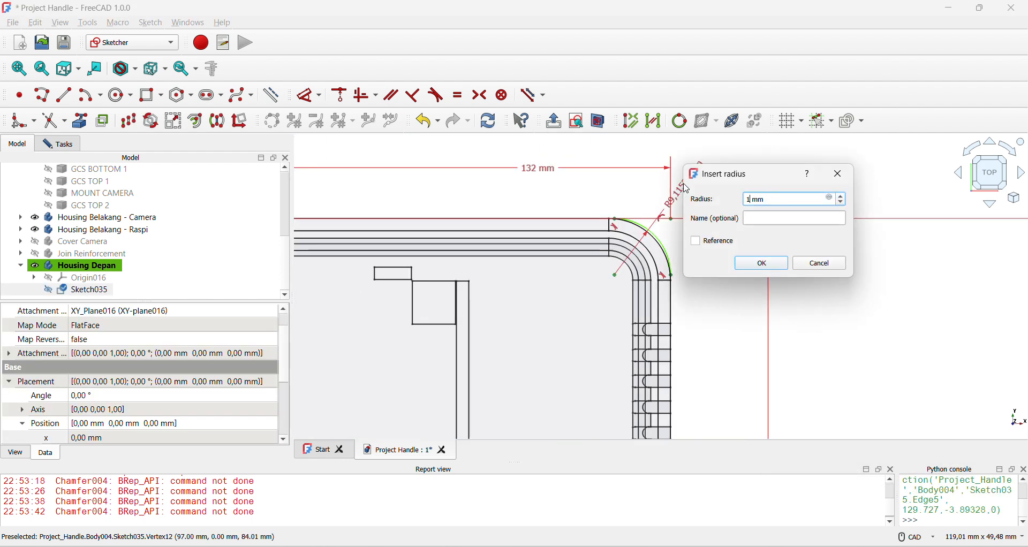
pyautogui.press('Return')
# - Check the dimensioned outline against the rear housing's edges and close the sketch
pyautogui.scroll(-5, 676, 199)
pyautogui.moveTo(670, 216); pyautogui.dragTo(700, 219, button='middle')
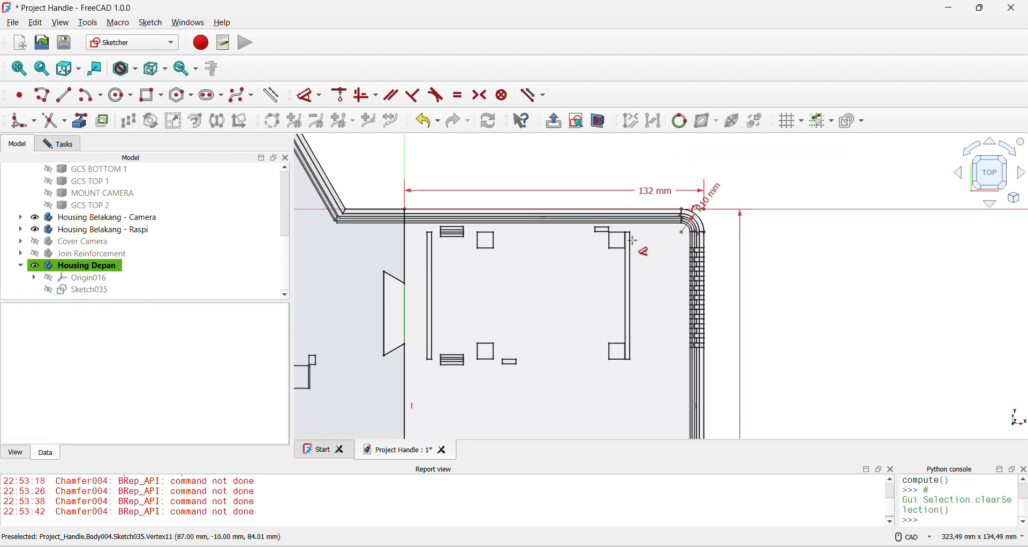
pyautogui.scroll(3, 608, 240)
pyautogui.scroll(-4, 605, 186)
pyautogui.moveTo(629, 281); pyautogui.dragTo(746, 79, button='middle')
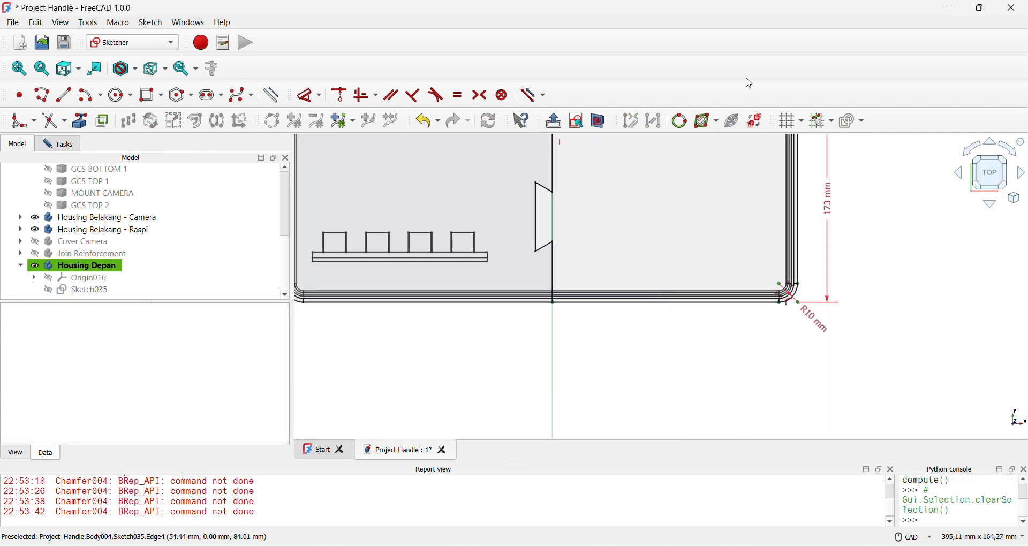
pyautogui.scroll(-2, 712, 324)
pyautogui.moveTo(704, 315); pyautogui.dragTo(704, 368, button='middle')
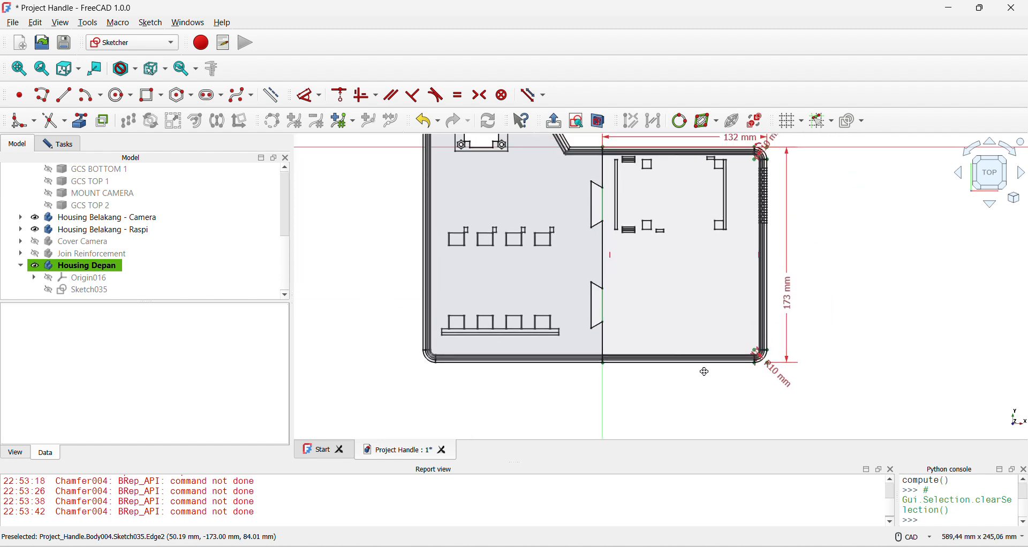
pyautogui.click(60, 144)
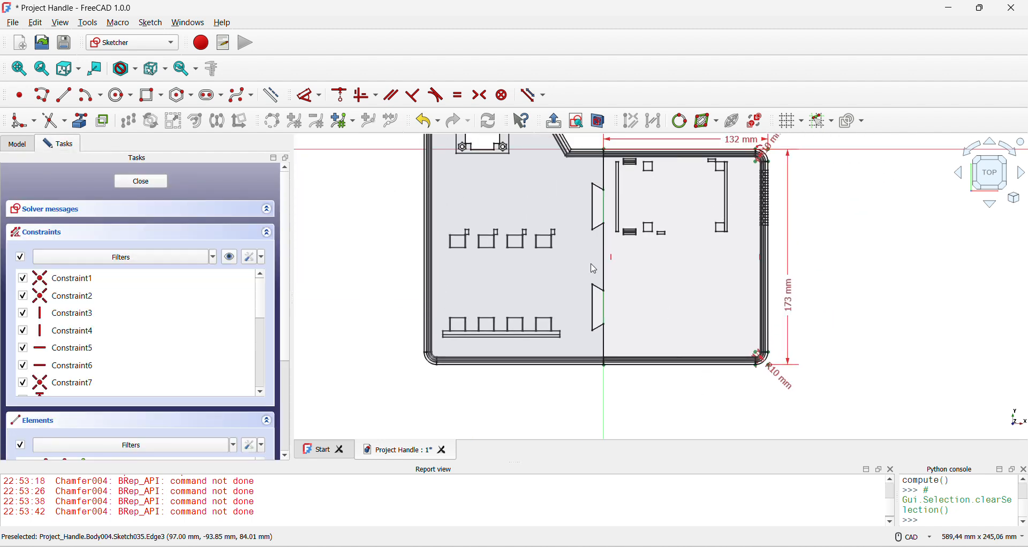
pyautogui.click(136, 184)
# - Show the GCS TOP 1 part together with the rear housing bodies
pyautogui.press('3')
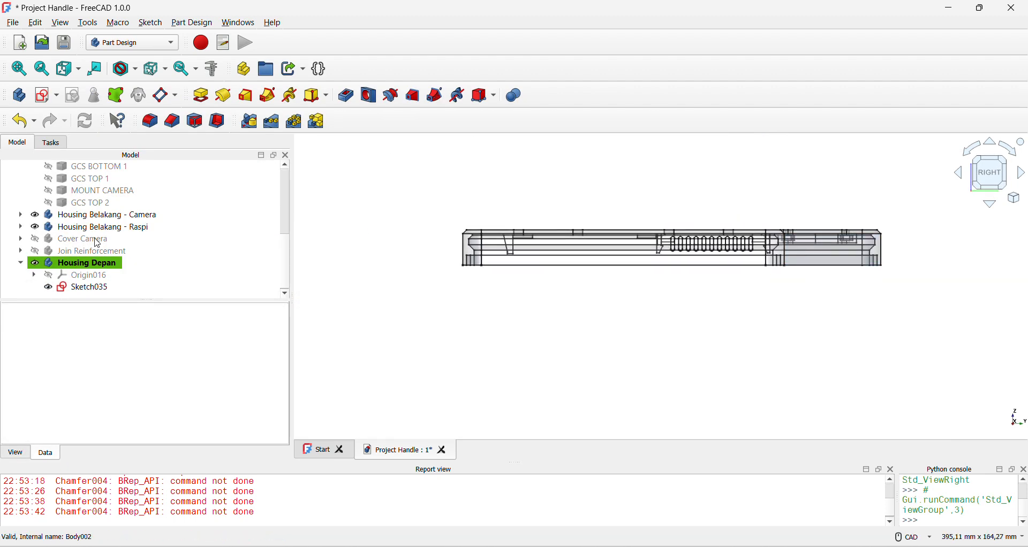
pyautogui.press('space')
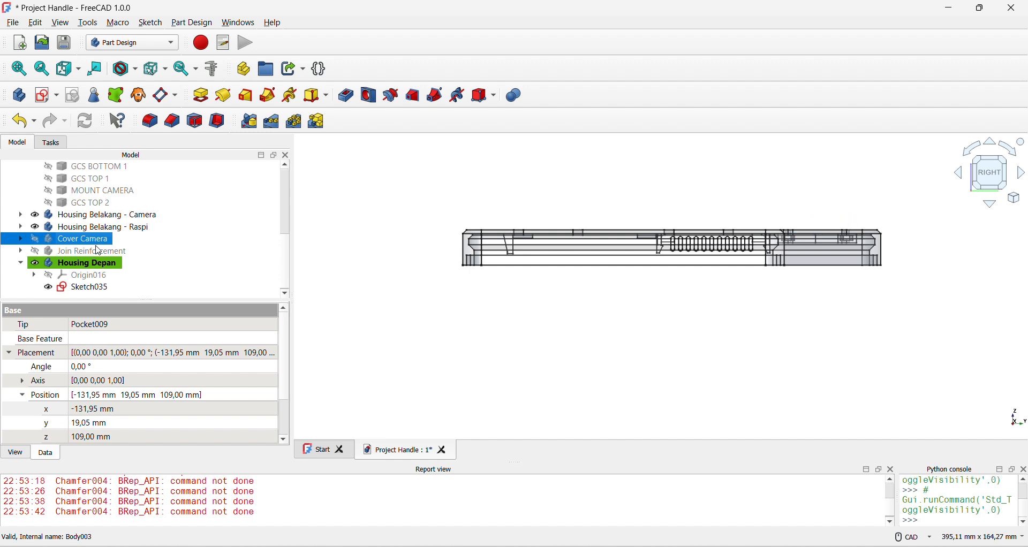
pyautogui.scroll(2, 98, 250)
pyautogui.scroll(-1, 103, 245)
pyautogui.press('space')
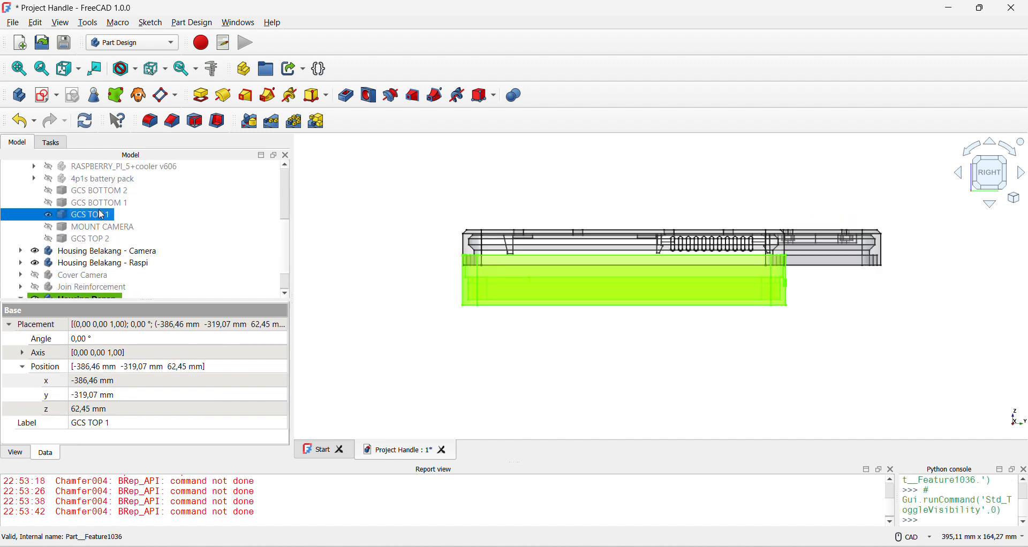
pyautogui.click(764, 370)
pyautogui.scroll(6, 476, 305)
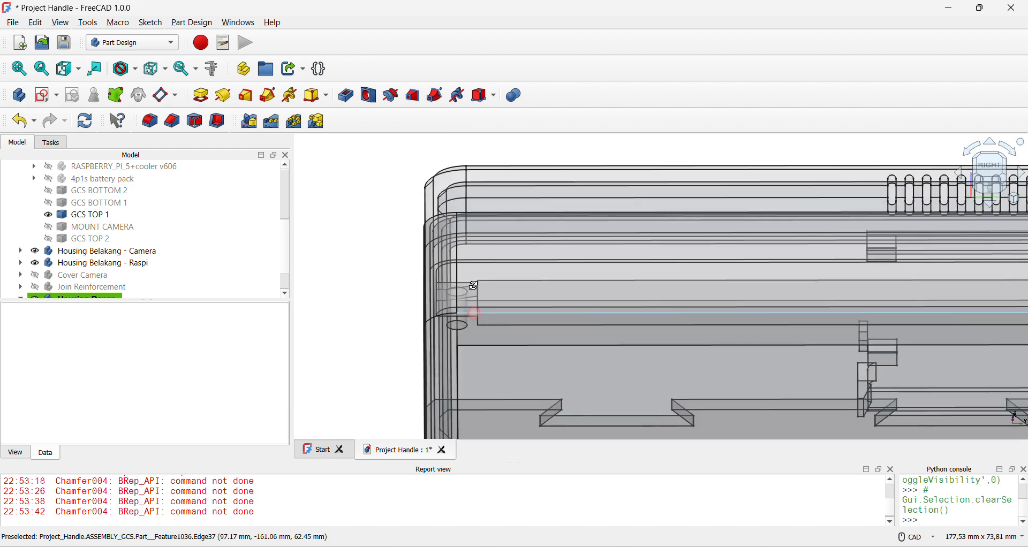
pyautogui.moveTo(496, 326); pyautogui.dragTo(594, 262, button='middle')
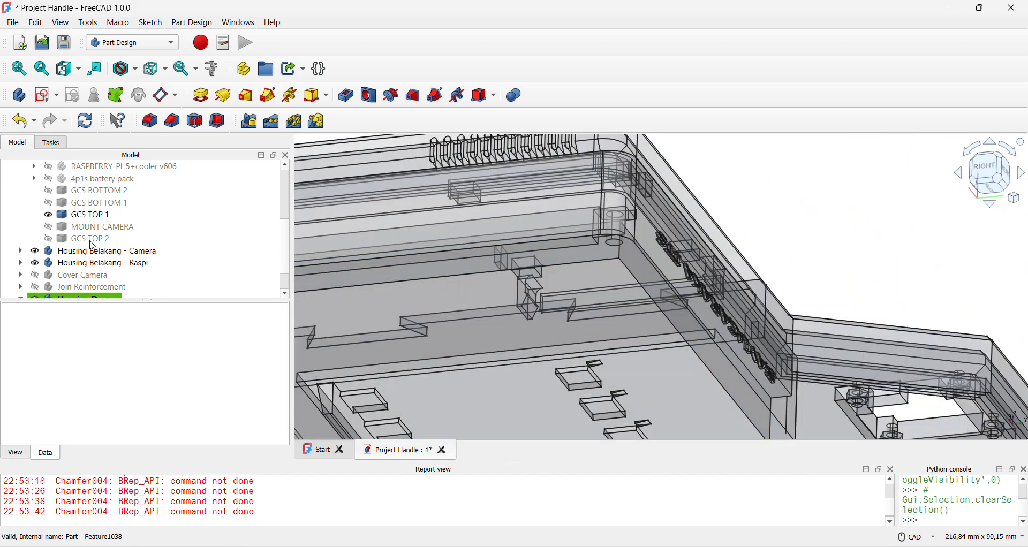
# - Show the LCD 10 inch part in the assembly
pyautogui.click(92, 179)
pyautogui.press('space')
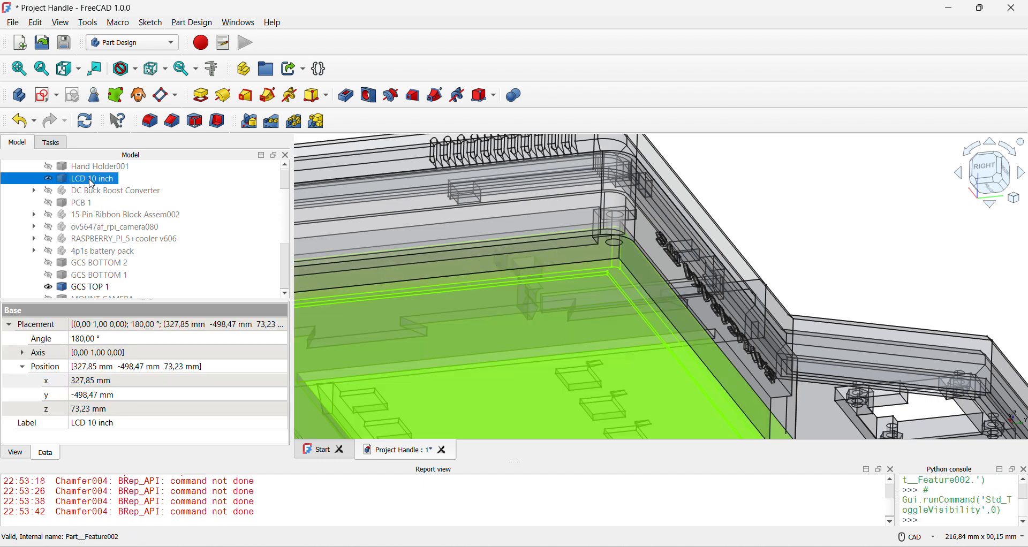
pyautogui.scroll(-3, 553, 274)
pyautogui.click(755, 224)
pyautogui.press('2')
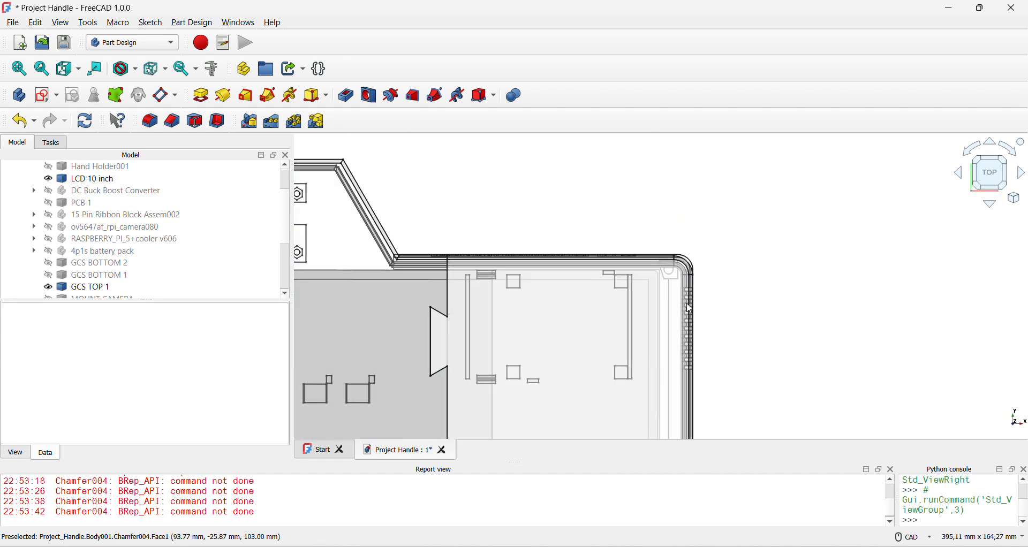
# - Examine in the right side view how the LCD sits within GCS TOP 1
pyautogui.press('3')
pyautogui.scroll(2, 373, 254)
pyautogui.scroll(2, 373, 255)
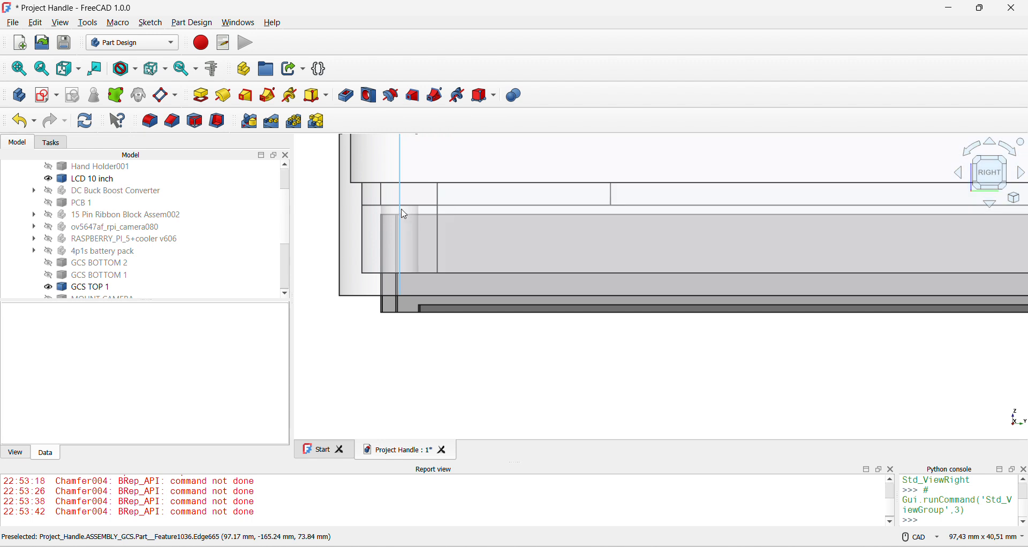
pyautogui.scroll(-1, 405, 208)
pyautogui.moveTo(406, 209); pyautogui.dragTo(405, 239, button='middle')
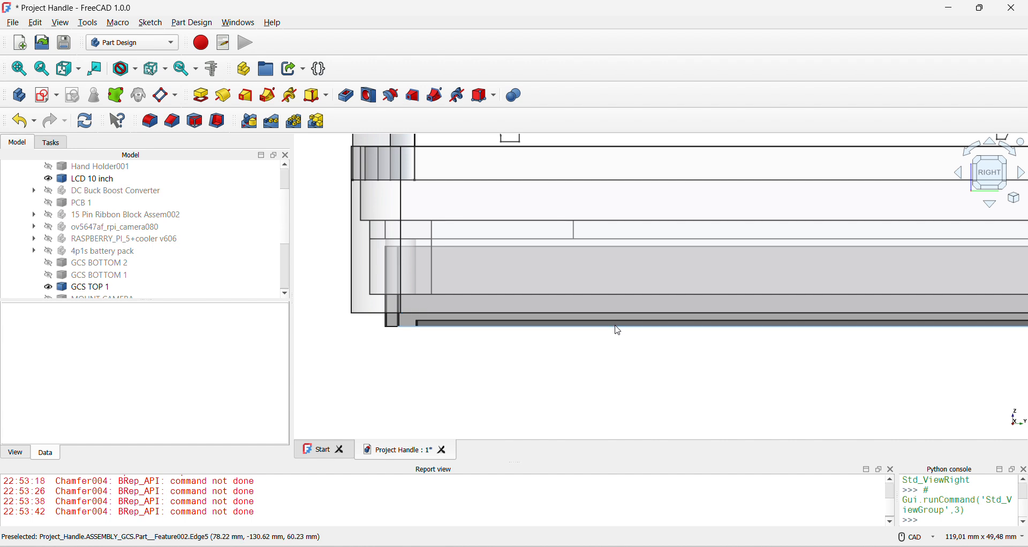
pyautogui.moveTo(616, 328); pyautogui.dragTo(611, 339, button='middle')
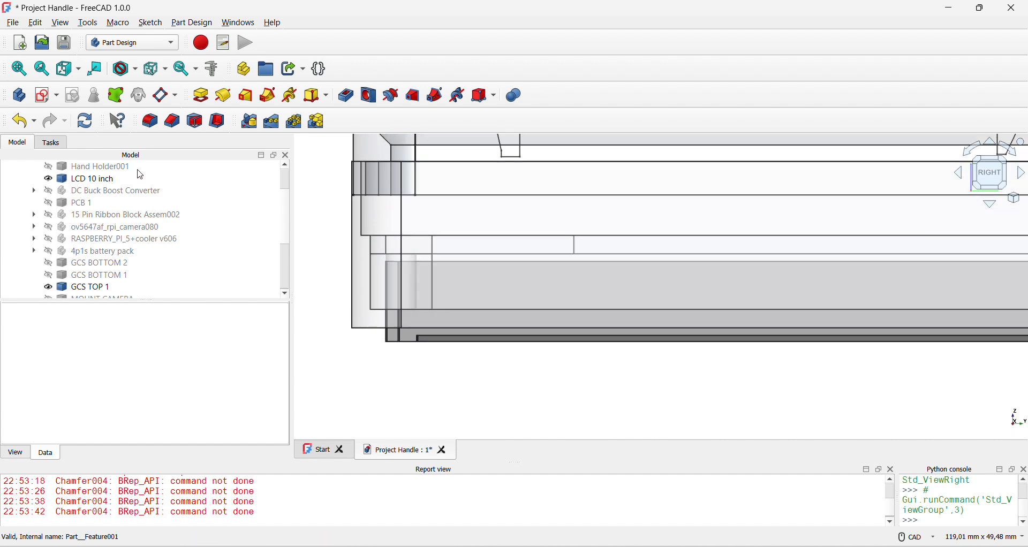
# - Highlight the LCD 10 inch part and examine its fit in GCS TOP 1 from the front, right, bottom and left views
pyautogui.click(113, 181)
pyautogui.moveTo(714, 360); pyautogui.dragTo(574, 337, button='middle')
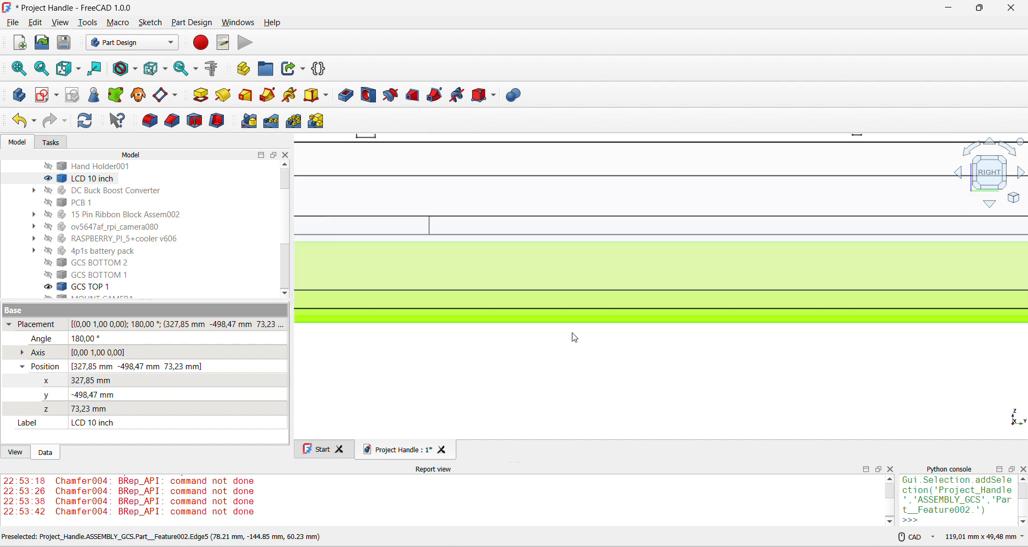
pyautogui.scroll(-3, 581, 337)
pyautogui.moveTo(718, 337); pyautogui.dragTo(521, 199, button='middle')
pyautogui.moveTo(669, 310); pyautogui.dragTo(728, 197, button='middle')
pyautogui.scroll(2, 876, 289)
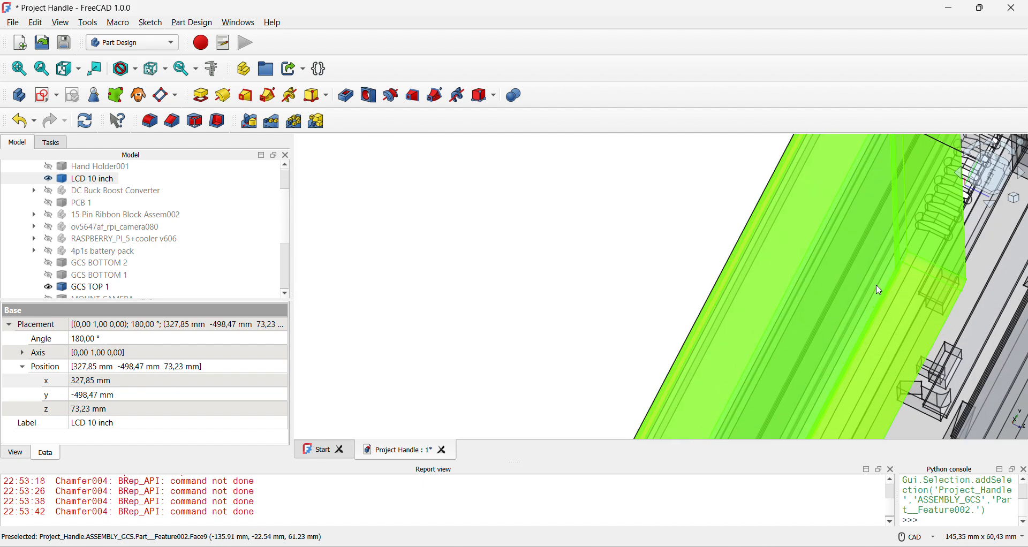
pyautogui.moveTo(876, 289); pyautogui.dragTo(856, 491, button='middle')
pyautogui.press('3')
pyautogui.scroll(-3, 862, 295)
pyautogui.scroll(-3, 812, 383)
pyautogui.moveTo(812, 383); pyautogui.dragTo(542, 326, button='middle')
pyautogui.scroll(4, 640, 315)
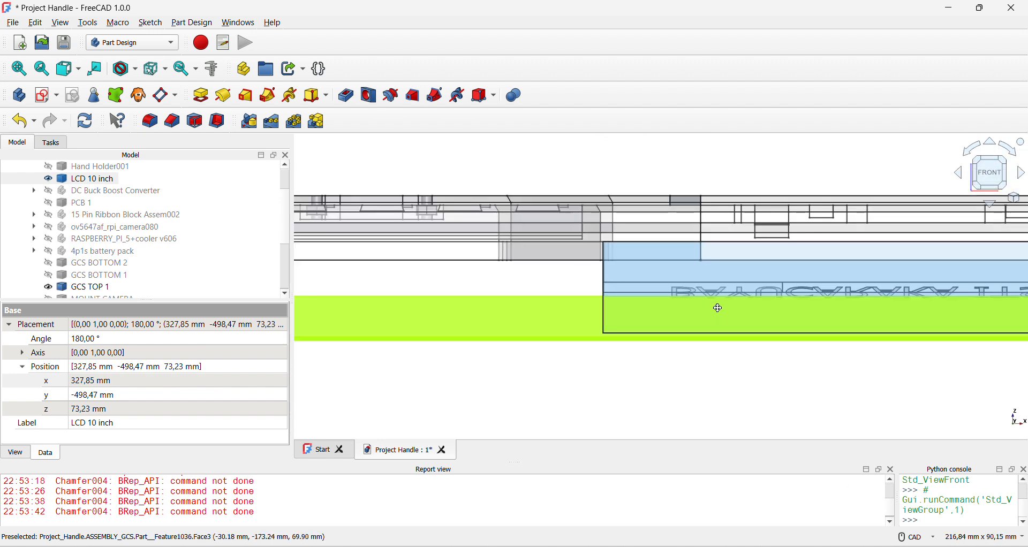
pyautogui.moveTo(717, 307); pyautogui.dragTo(516, 303, button='middle')
pyautogui.scroll(2, 904, 304)
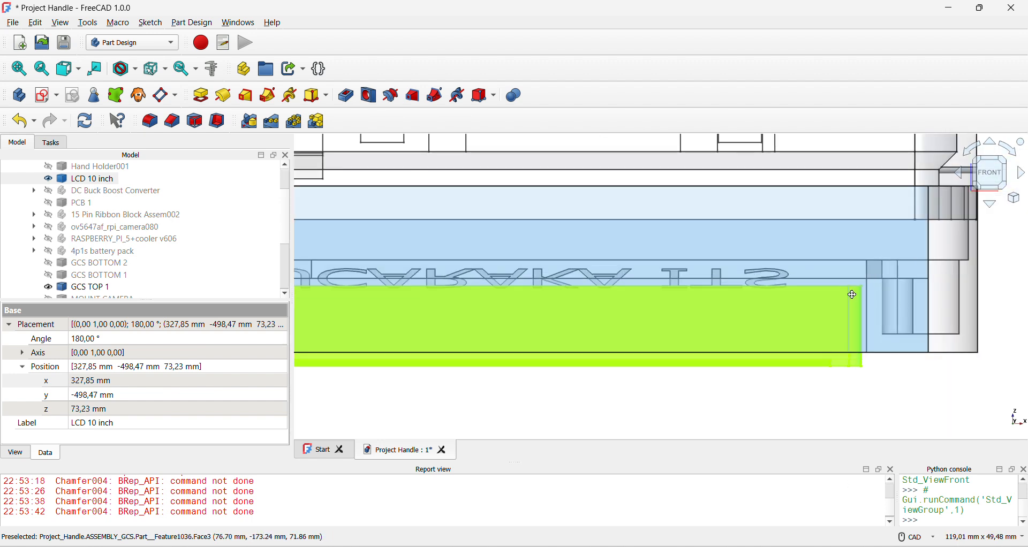
pyautogui.scroll(-3, 699, 305)
pyautogui.press('3')
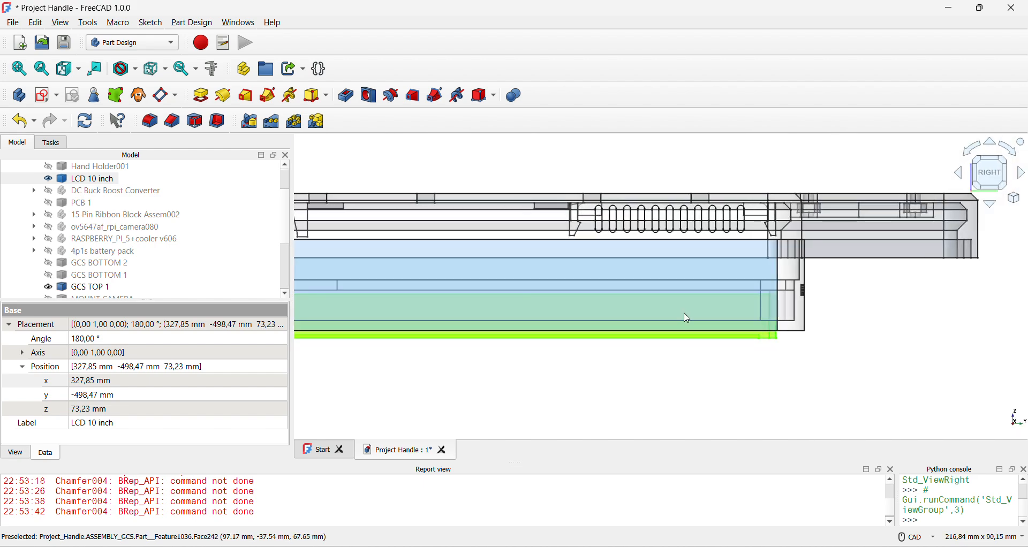
pyautogui.press('4')
pyautogui.press('5')
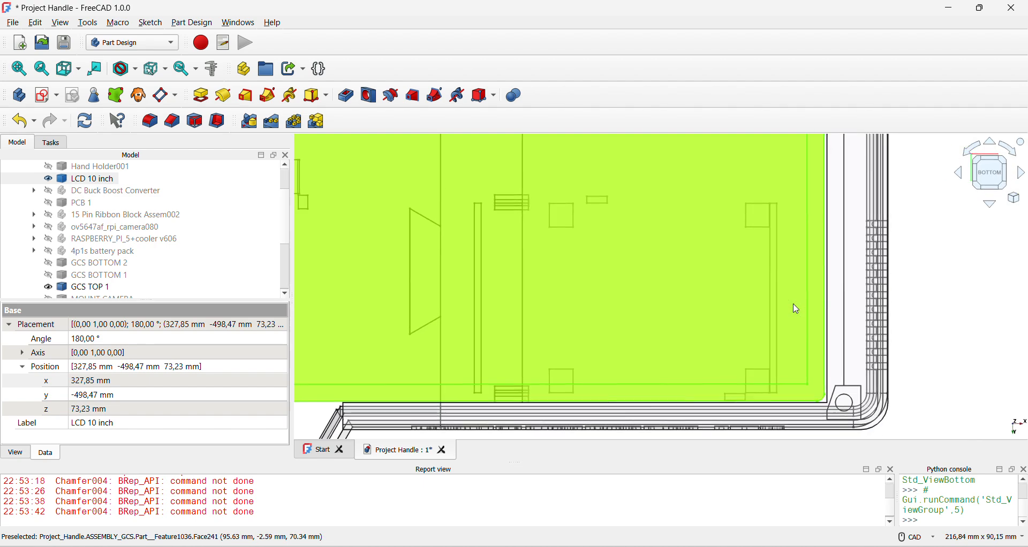
pyautogui.press('6')
pyautogui.scroll(4, 683, 298)
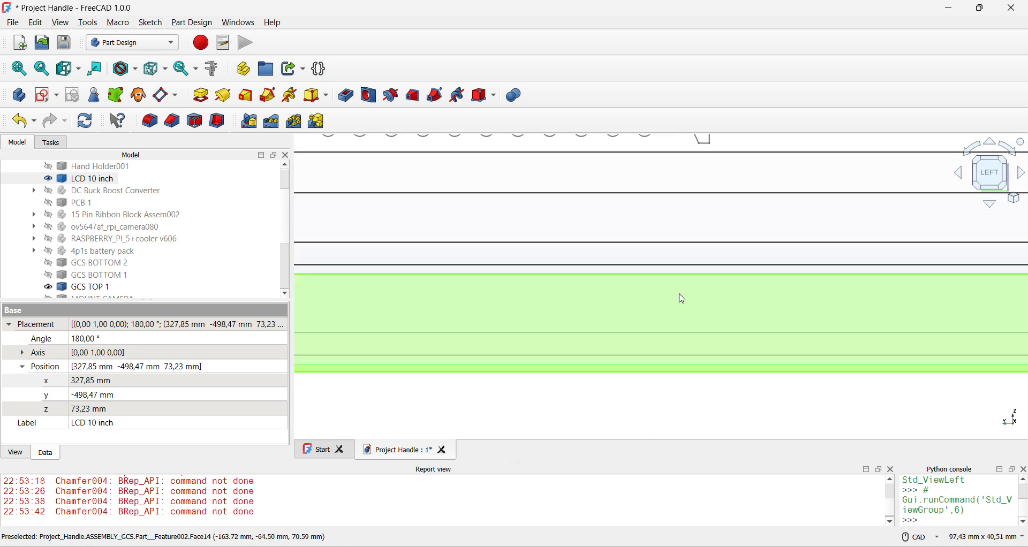
pyautogui.scroll(2, 588, 273)
pyautogui.scroll(-3, 844, 305)
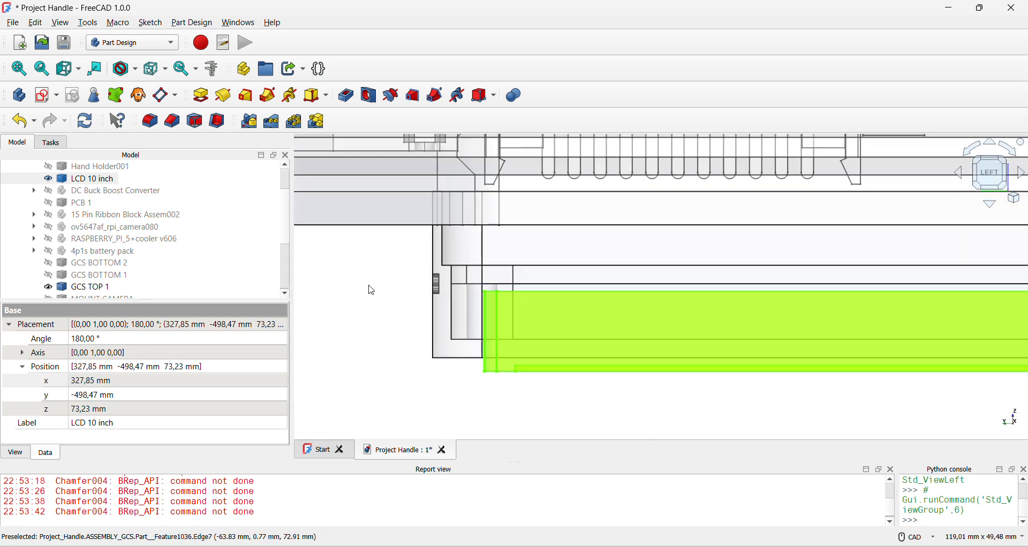
# - Toggle GCS TOP 1's visibility off and on and inspect the gap between its inner edge and the LCD in the left view
pyautogui.click(106, 289)
pyautogui.press('space')
pyautogui.press('space')
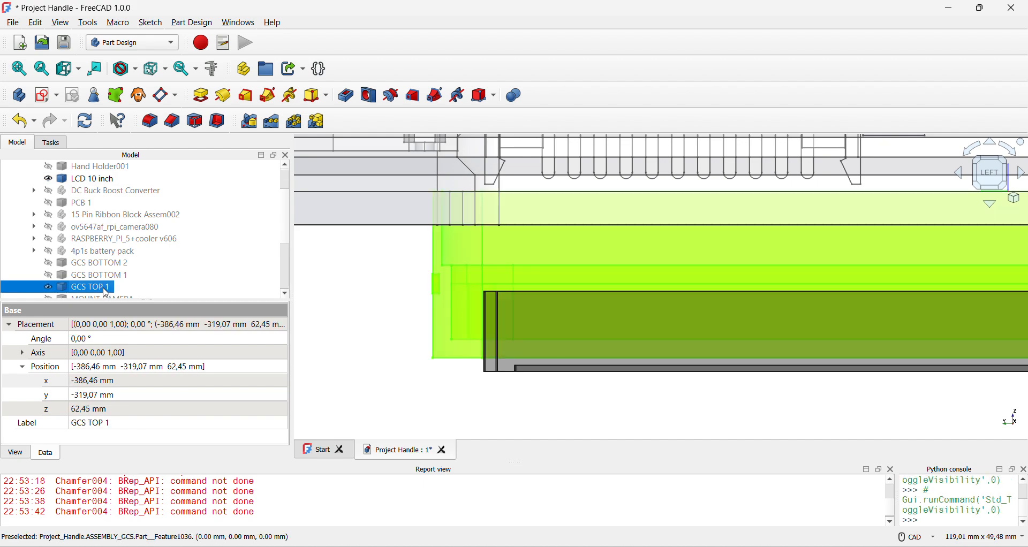
pyautogui.scroll(-2, 582, 265)
pyautogui.moveTo(611, 266); pyautogui.dragTo(734, 243, button='middle')
pyautogui.moveTo(706, 285)
pyautogui.mouseDown(button='middle')
pyautogui.moveTo(709, 241)
pyautogui.moveTo(735, 283)
pyautogui.moveTo(708, 289)
pyautogui.mouseUp(button='middle')
pyautogui.press('6')
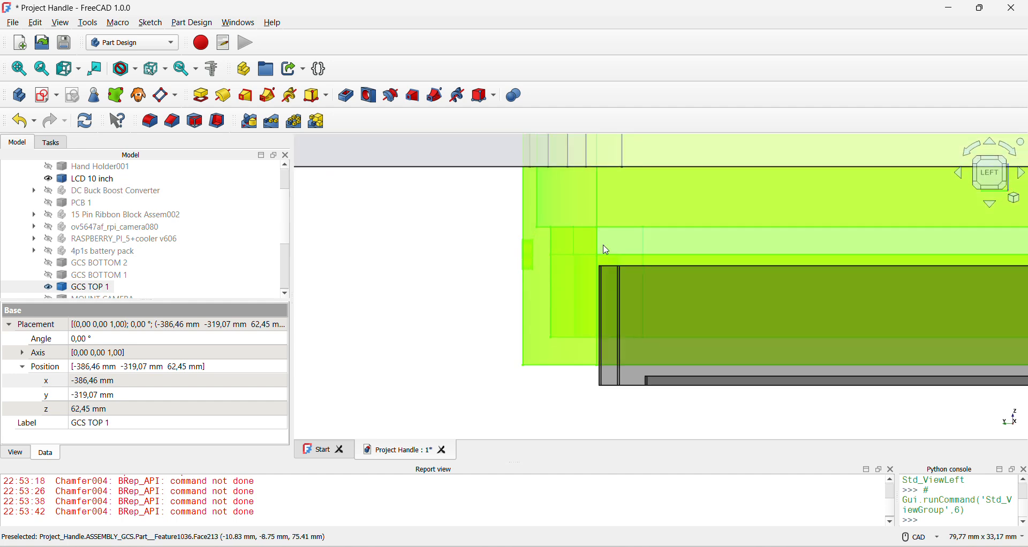
pyautogui.click(440, 292)
pyautogui.click(650, 261)
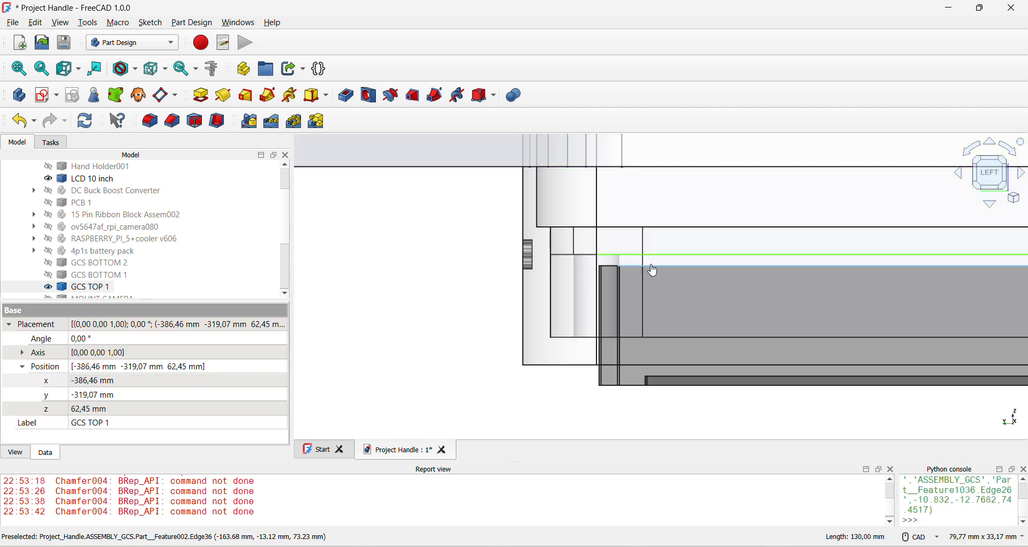
pyautogui.scroll(-5, 592, 266)
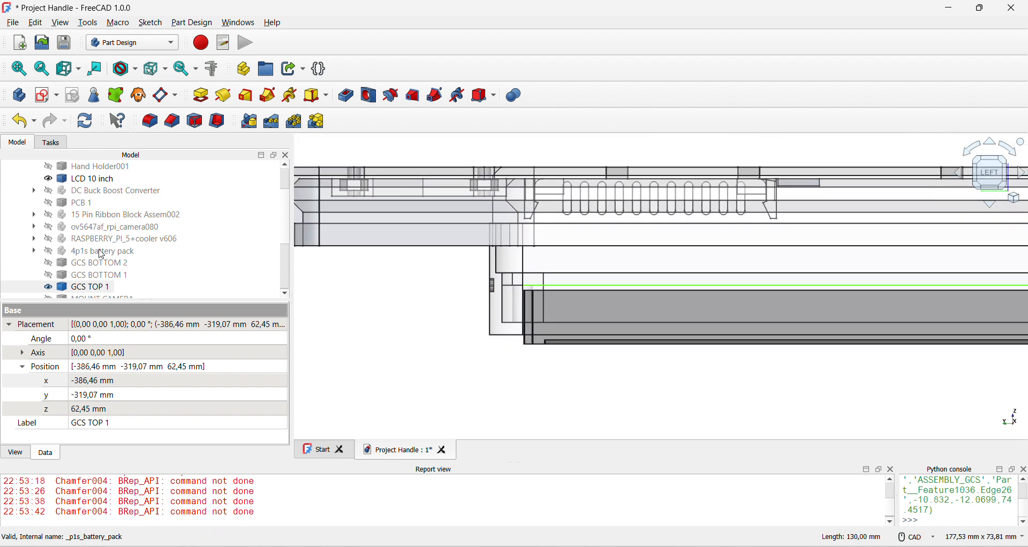
# - Set the LCD 10 inch part's z position to 74,23 mm and check its fit against GCS TOP 1
pyautogui.click(98, 179)
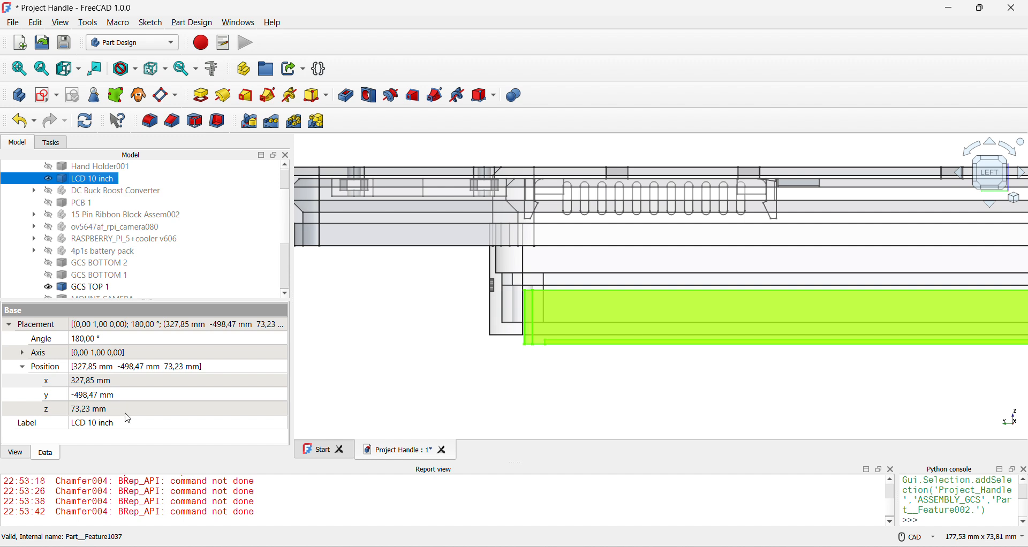
pyautogui.scroll(1, 127, 409)
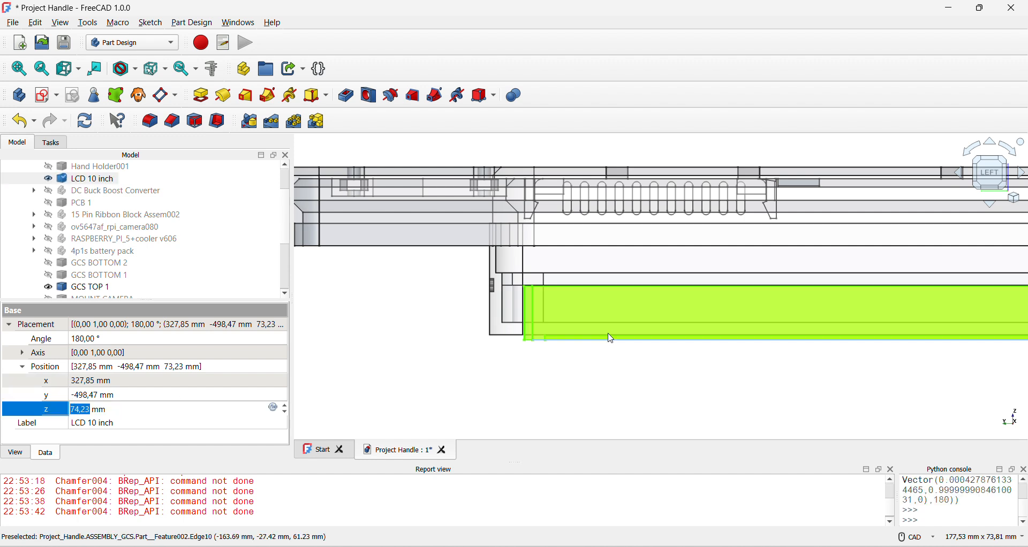
pyautogui.scroll(6, 511, 288)
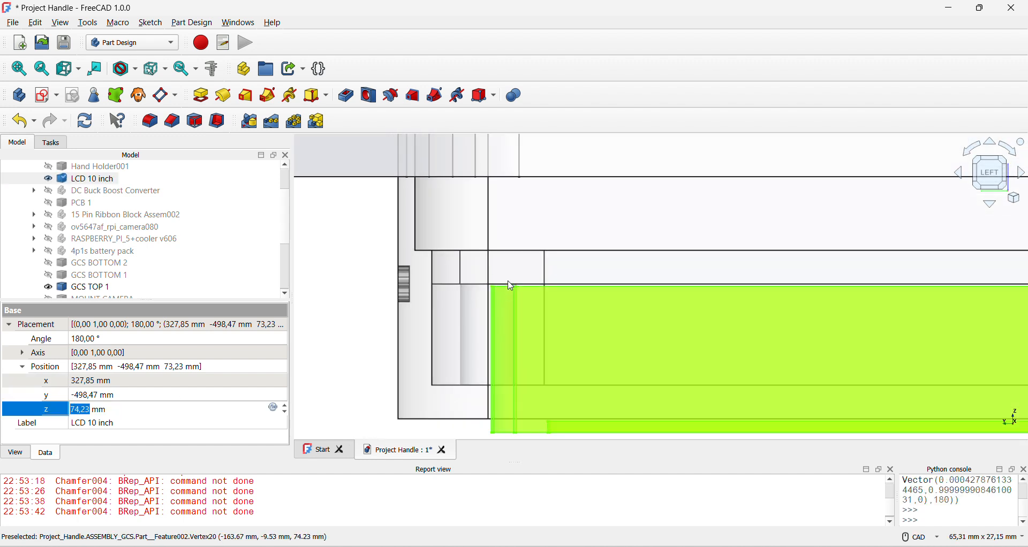
pyautogui.scroll(-7, 511, 287)
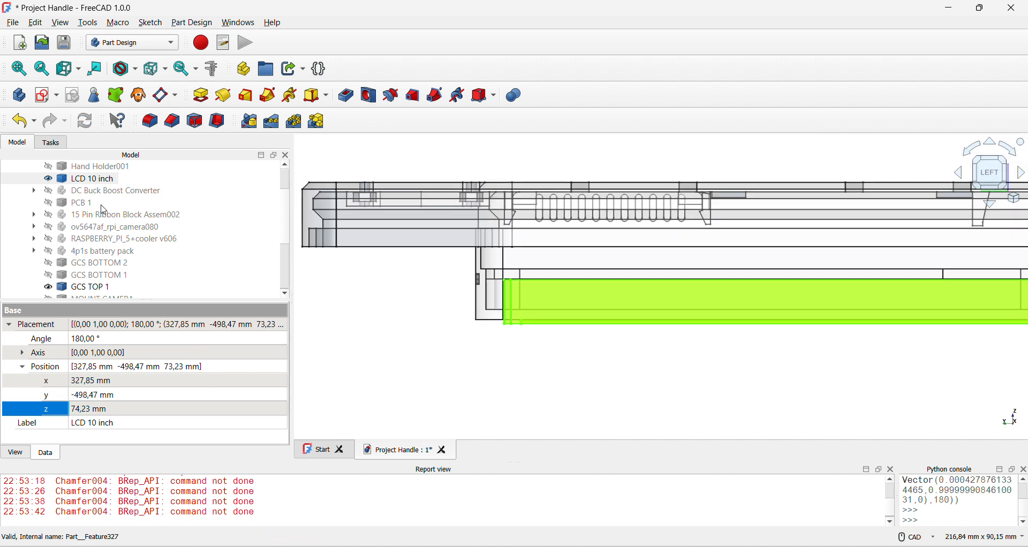
# - Hide the LCD 10 inch part and show the remaining housing parts in the right side view
pyautogui.click(96, 181)
pyautogui.press('space')
pyautogui.scroll(-3, 535, 320)
pyautogui.scroll(3, 696, 326)
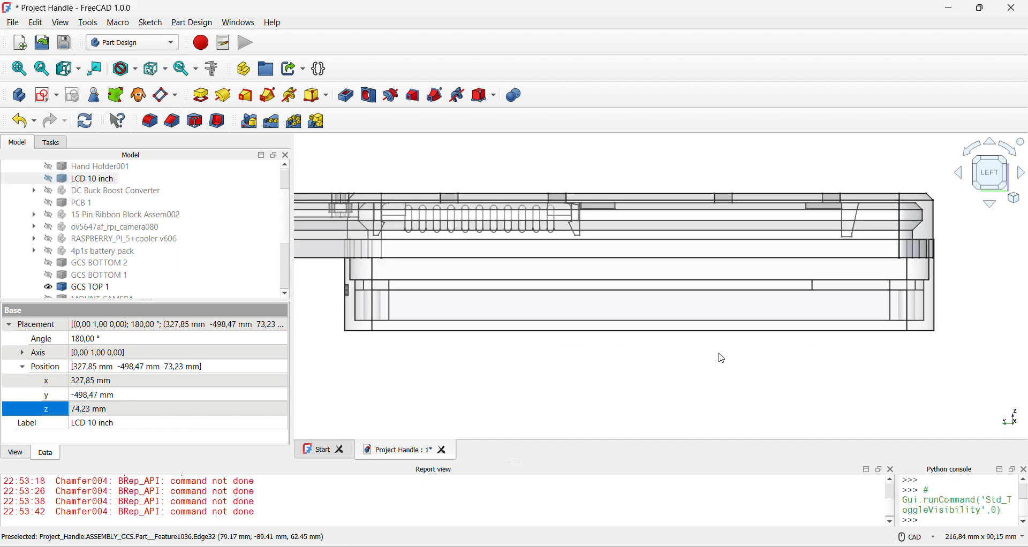
pyautogui.press('3')
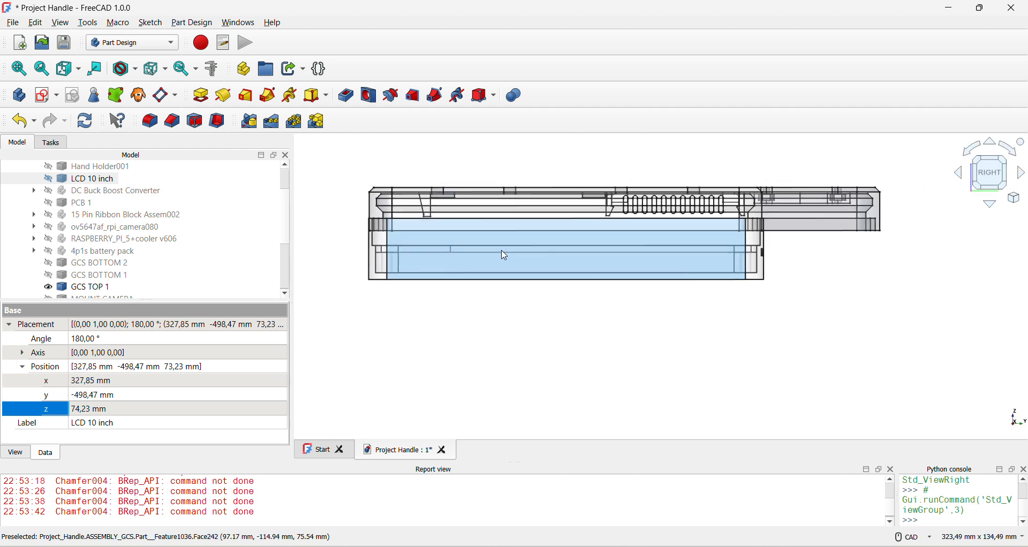
# - Pad the Housing Depan outline sketch 22 mm in the reversed direction
pyautogui.scroll(-3, 93, 277)
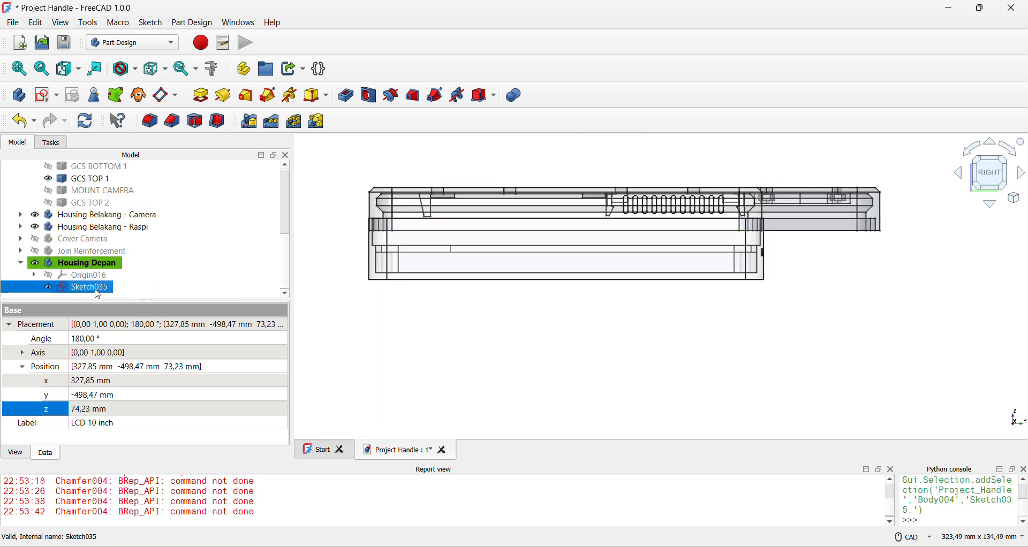
pyautogui.click(207, 102)
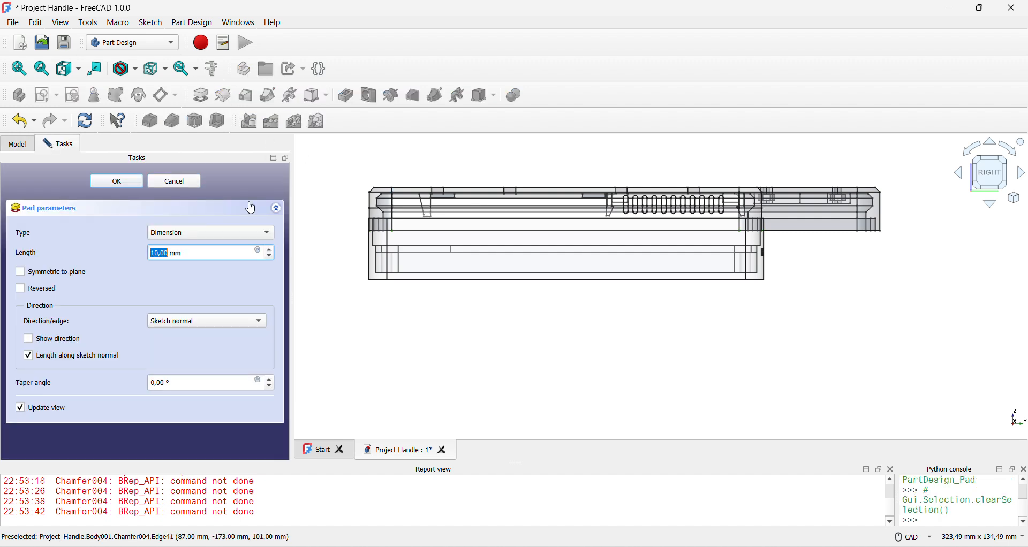
pyautogui.scroll(3, 333, 216)
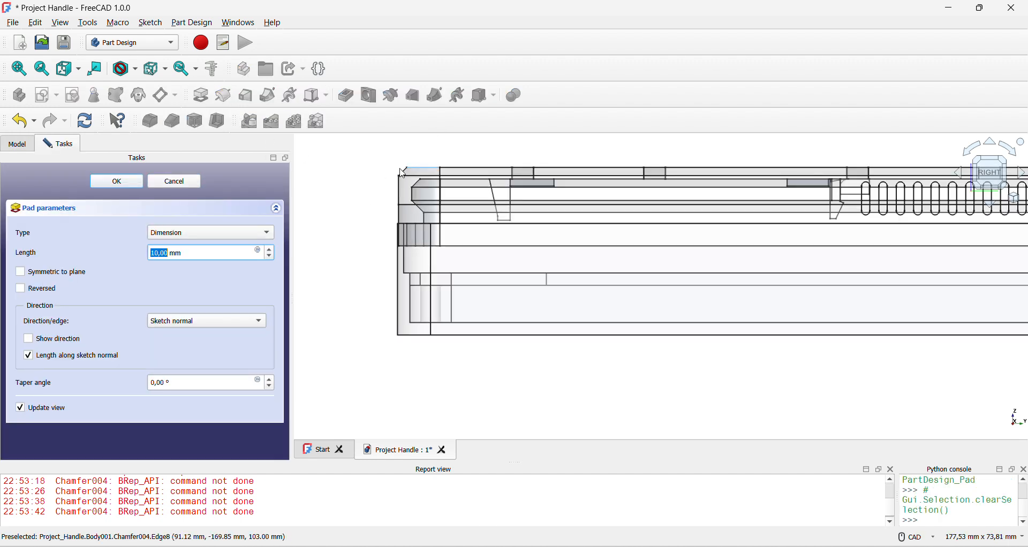
pyautogui.click(22, 290)
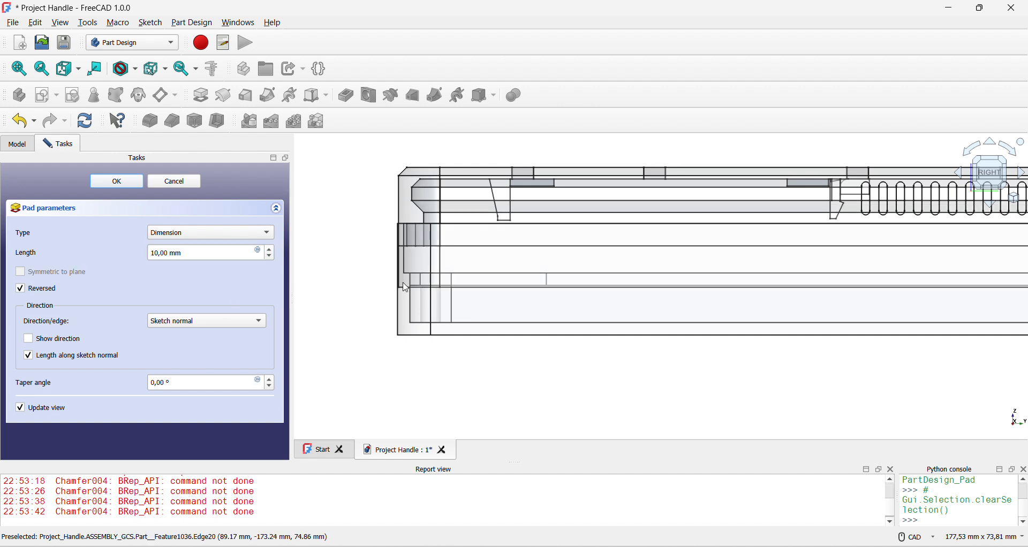
pyautogui.scroll(4, 405, 288)
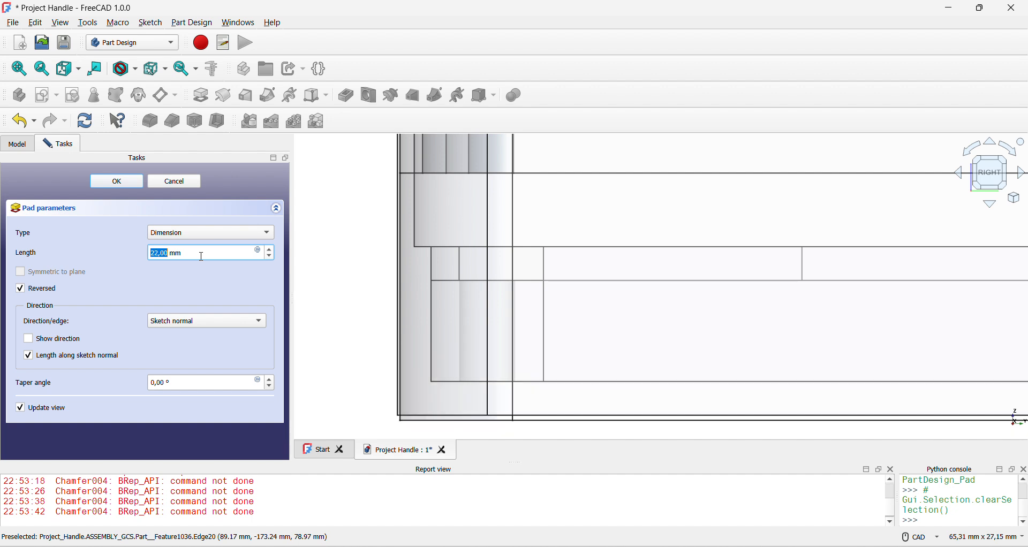
pyautogui.click(134, 184)
# - Compare the padded front housing with GCS TOP 1 in the right and front views
pyautogui.scroll(-6, 505, 219)
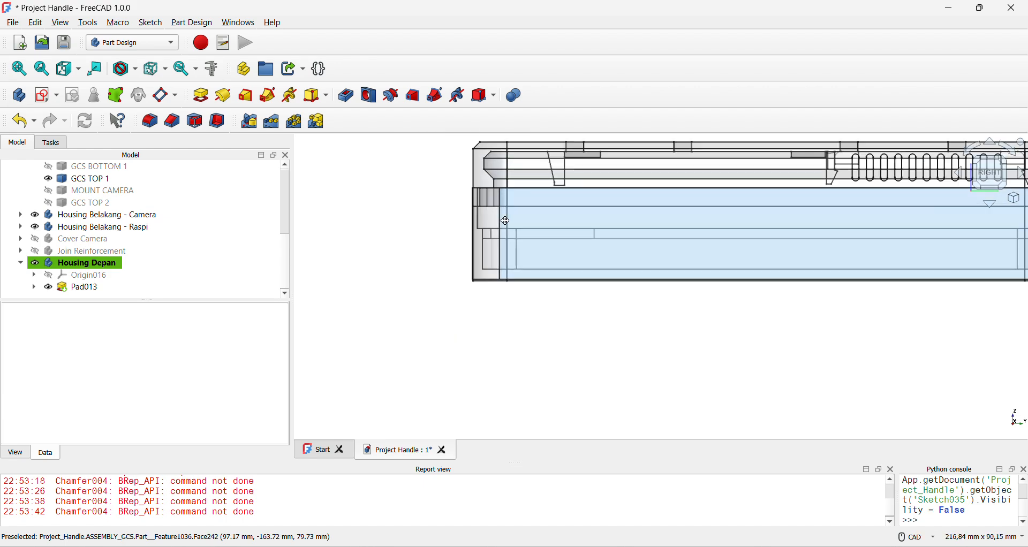
pyautogui.moveTo(628, 218); pyautogui.dragTo(716, 294, button='middle')
pyautogui.press('1')
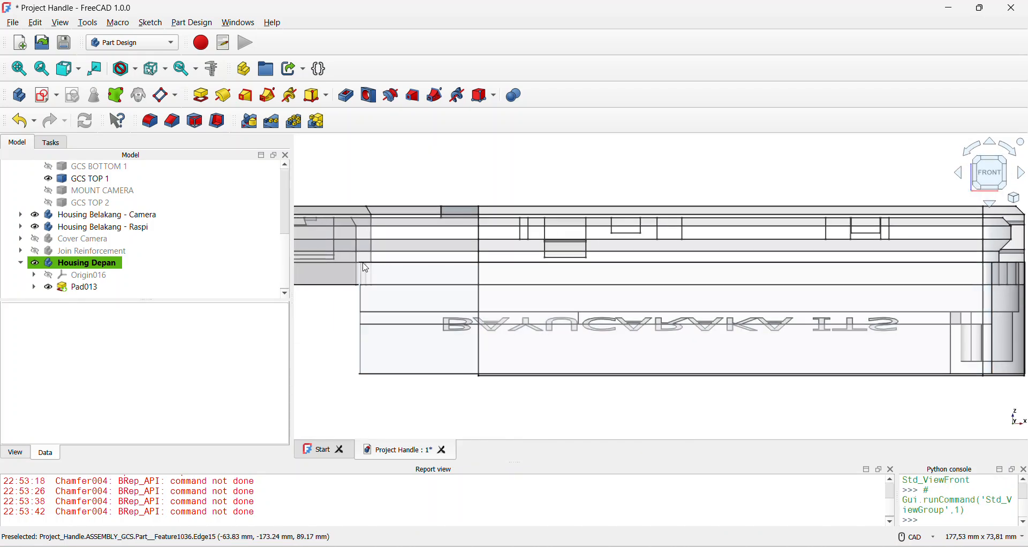
pyautogui.scroll(4, 368, 252)
pyautogui.scroll(-3, 571, 257)
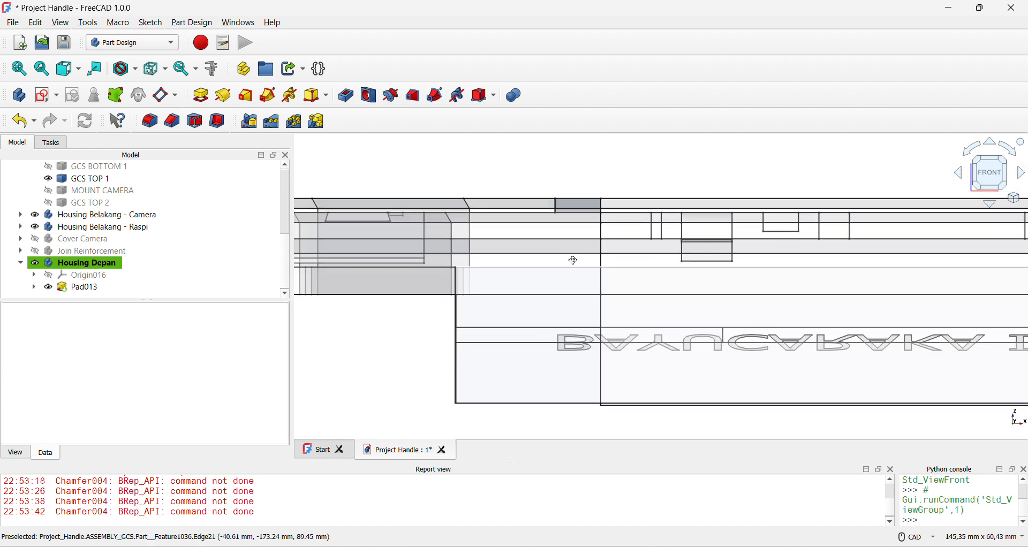
pyautogui.scroll(2, 127, 261)
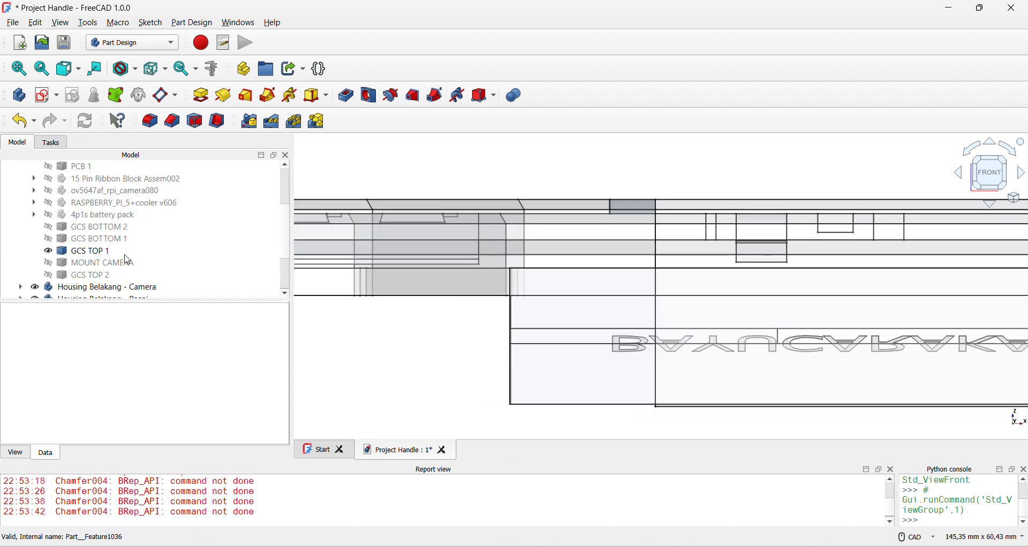
# - Hide Housing Belakang - Camera and examine how the padded front housing meets GCS TOP 1 at its ends
pyautogui.click(128, 250)
pyautogui.press('space')
pyautogui.scroll(-3, 519, 283)
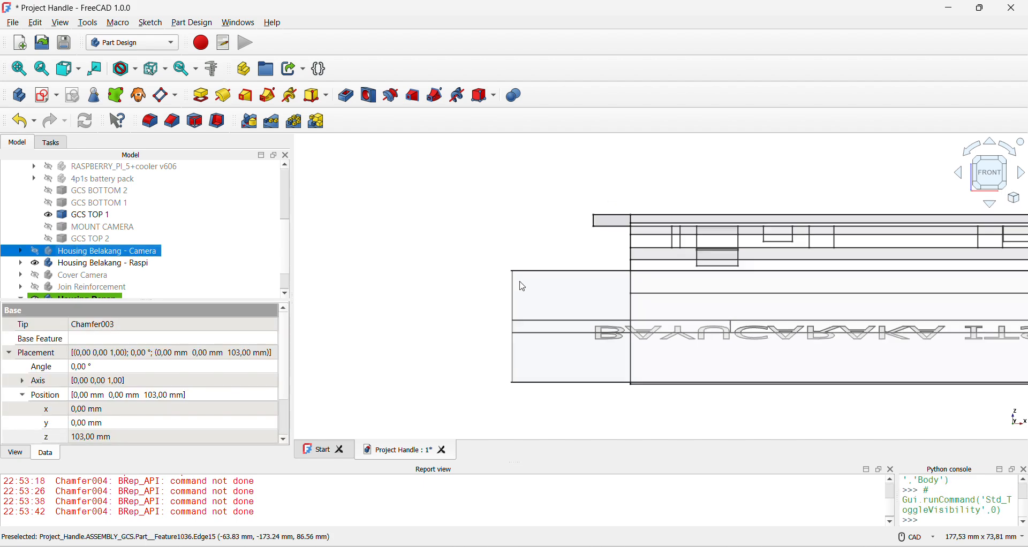
pyautogui.moveTo(631, 287)
pyautogui.mouseDown(button='middle')
pyautogui.moveTo(833, 307)
pyautogui.moveTo(609, 282)
pyautogui.mouseUp(button='middle')
pyautogui.scroll(4, 641, 293)
pyautogui.scroll(-2, 609, 282)
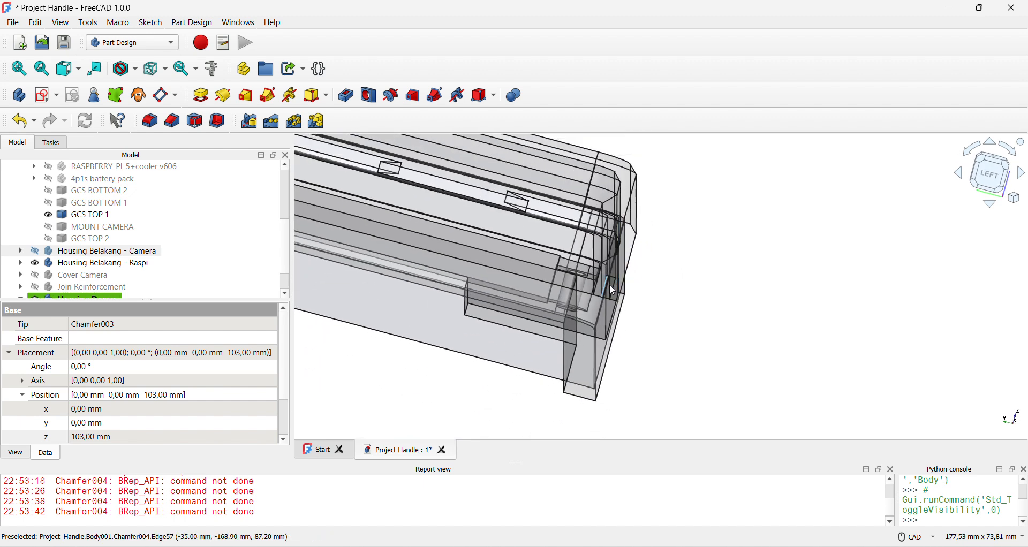
pyautogui.moveTo(464, 224); pyautogui.dragTo(582, 284, button='middle')
pyautogui.moveTo(693, 296); pyautogui.dragTo(666, 300, button='middle')
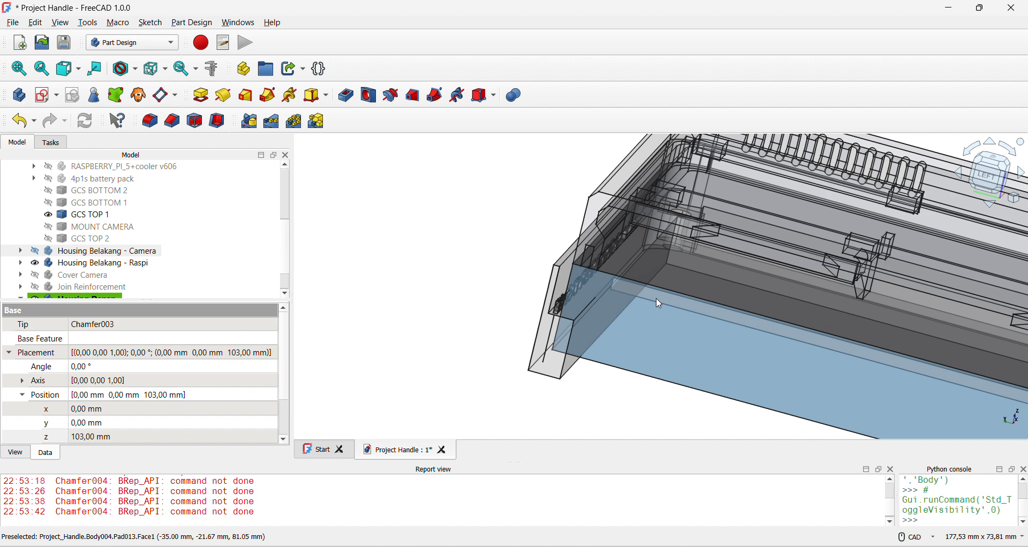
# - Highlight Housing Belakang - Raspi and Housing Depan in turn to tell the two bodies apart
pyautogui.scroll(-1, 118, 266)
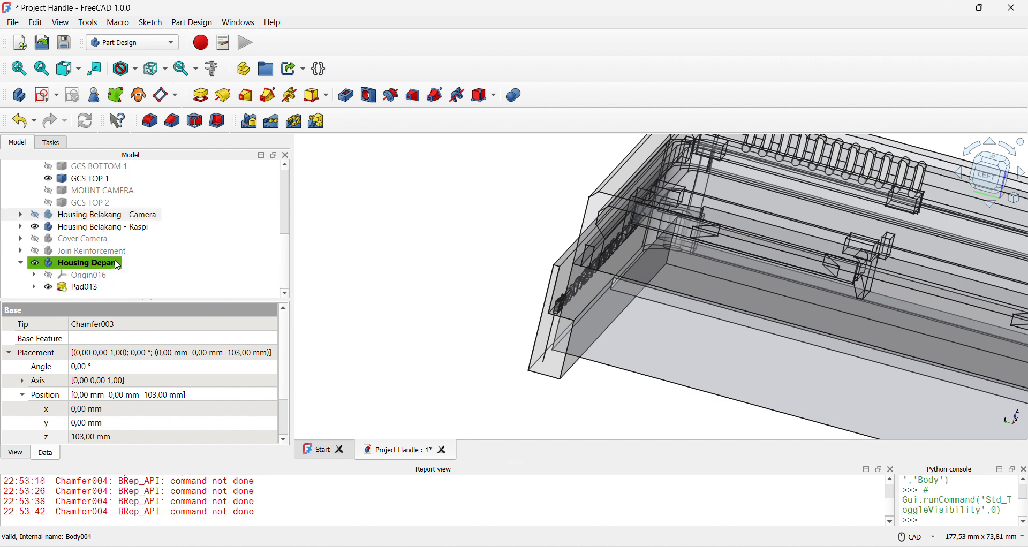
pyautogui.click(89, 266)
pyautogui.click(127, 229)
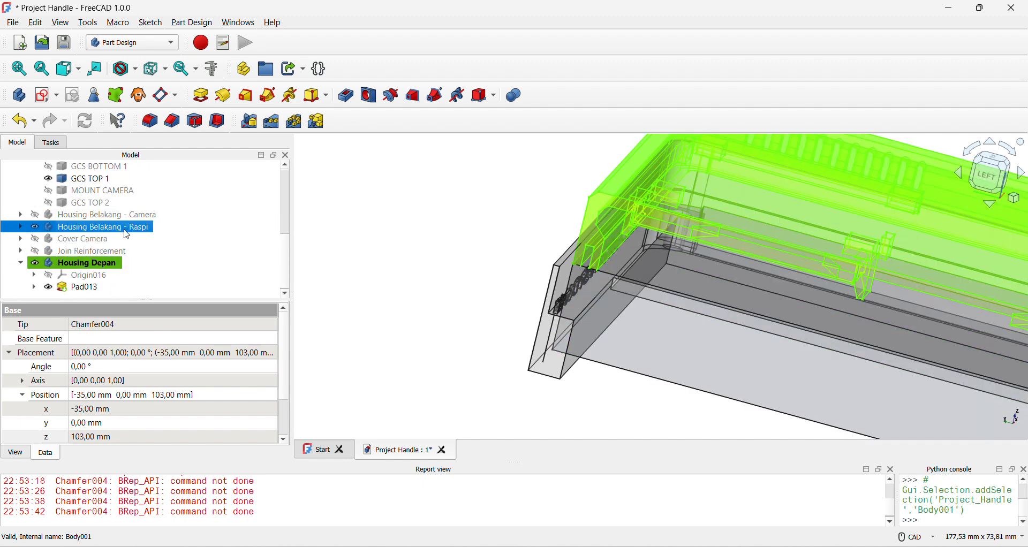
pyautogui.click(94, 266)
# - Hide GCS TOP 1 and inspect the joint between Housing Belakang - Raspi and the front housing pad
pyautogui.scroll(1, 102, 240)
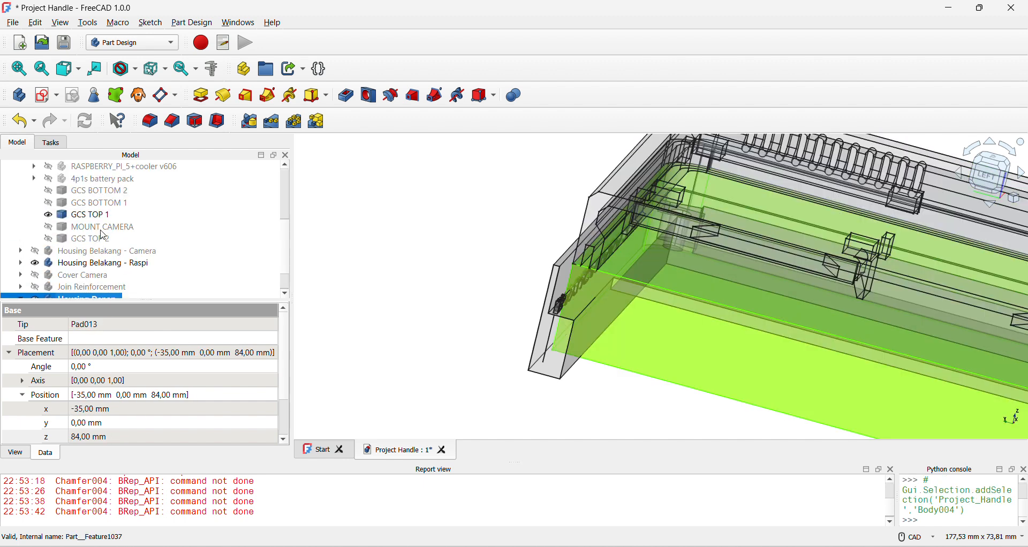
pyautogui.click(99, 215)
pyautogui.press('space')
pyautogui.click(448, 262)
pyautogui.scroll(-4, 466, 260)
pyautogui.scroll(4, 636, 314)
pyautogui.moveTo(479, 255); pyautogui.dragTo(479, 277, button='middle')
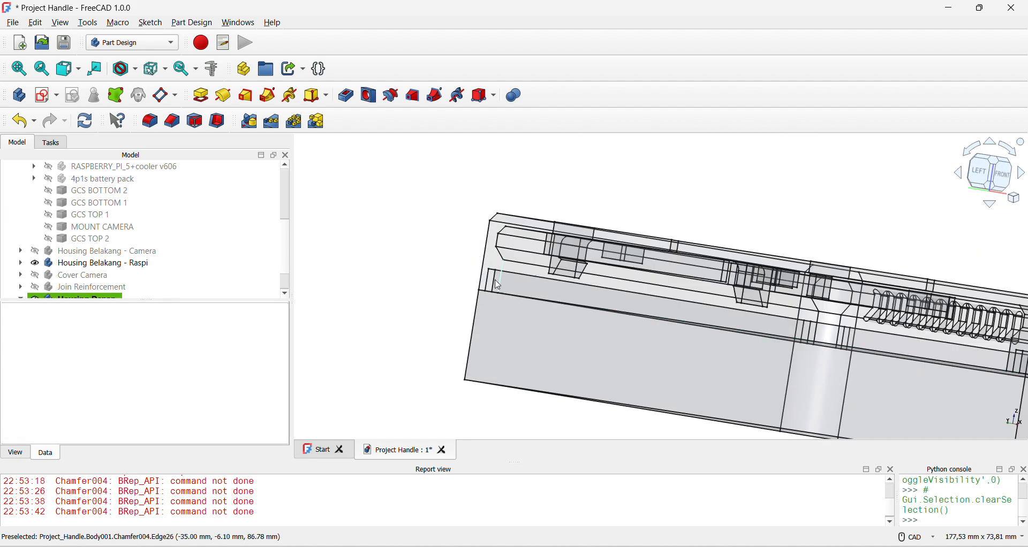
# - Duplicate the front housing pad's outline sketch, Sketch035
pyautogui.scroll(-1, 173, 265)
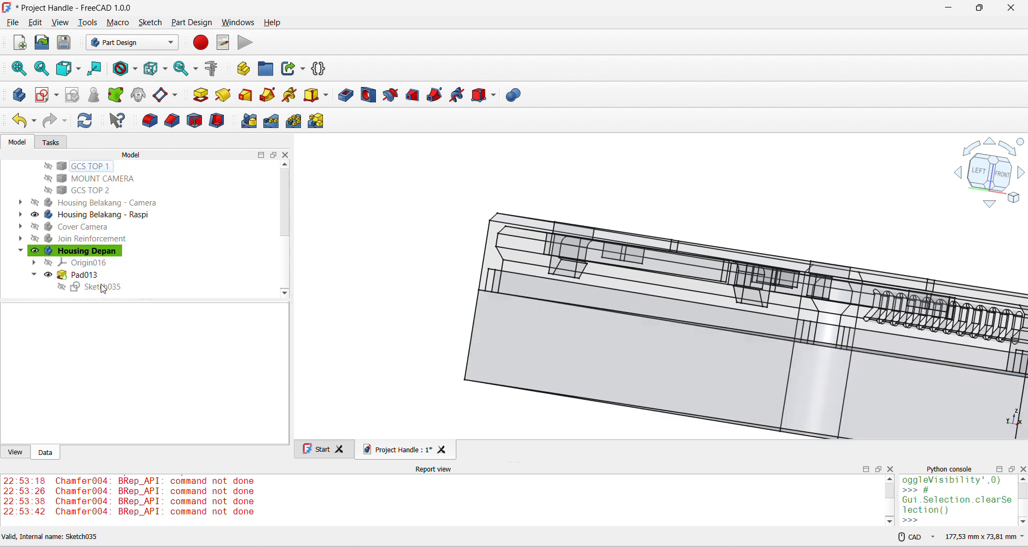
pyautogui.click(104, 289)
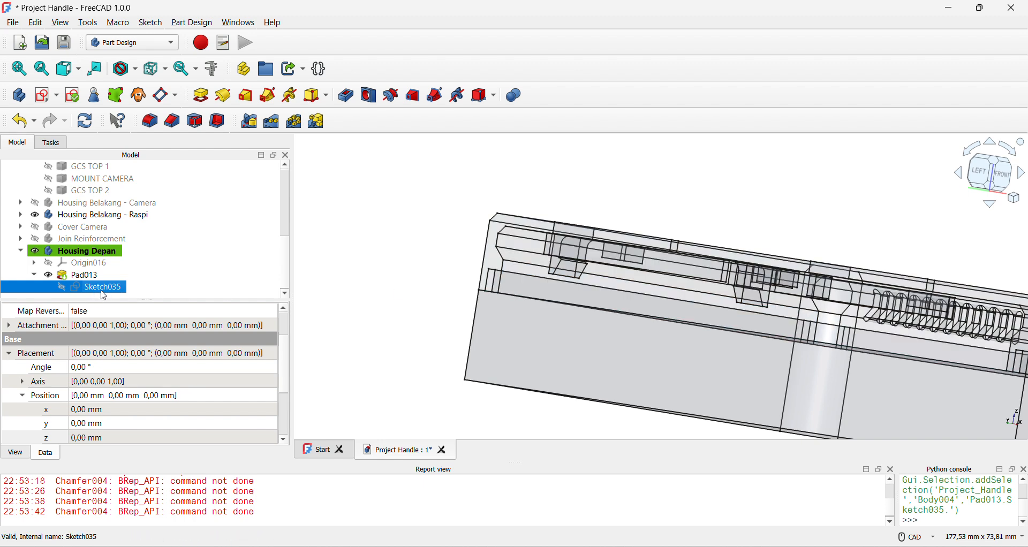
pyautogui.hotkey('ctrl', 'e')
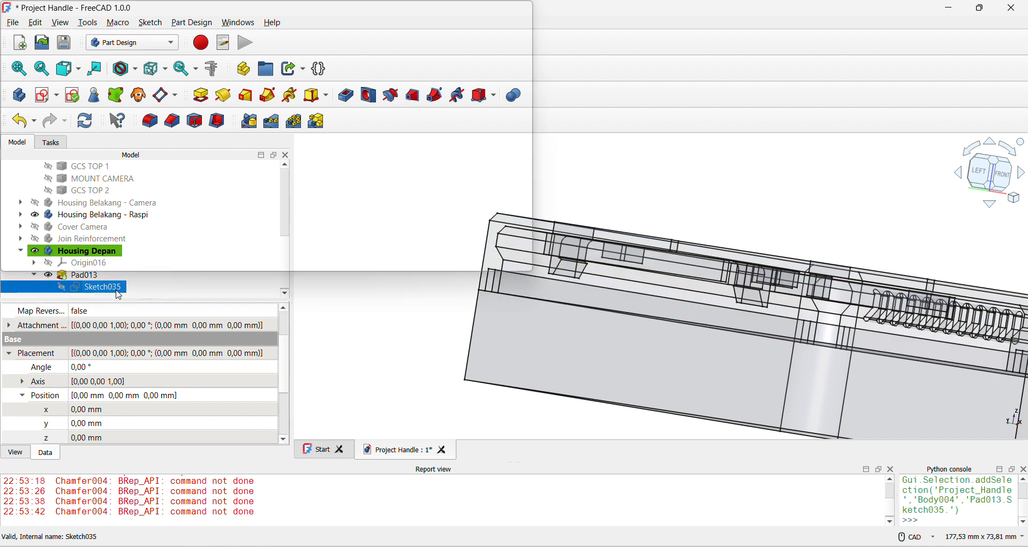
pyautogui.click(691, 394)
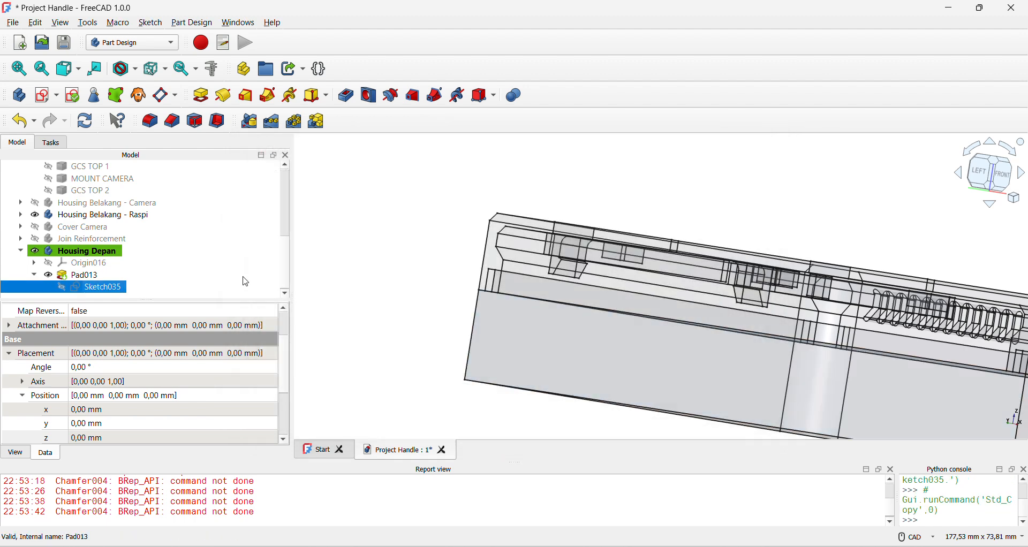
pyautogui.hotkey('ctrl', 'v')
# - Move the duplicated sketch into the Housing Depan body and delete the leftover copied XY plane
pyautogui.click(79, 276)
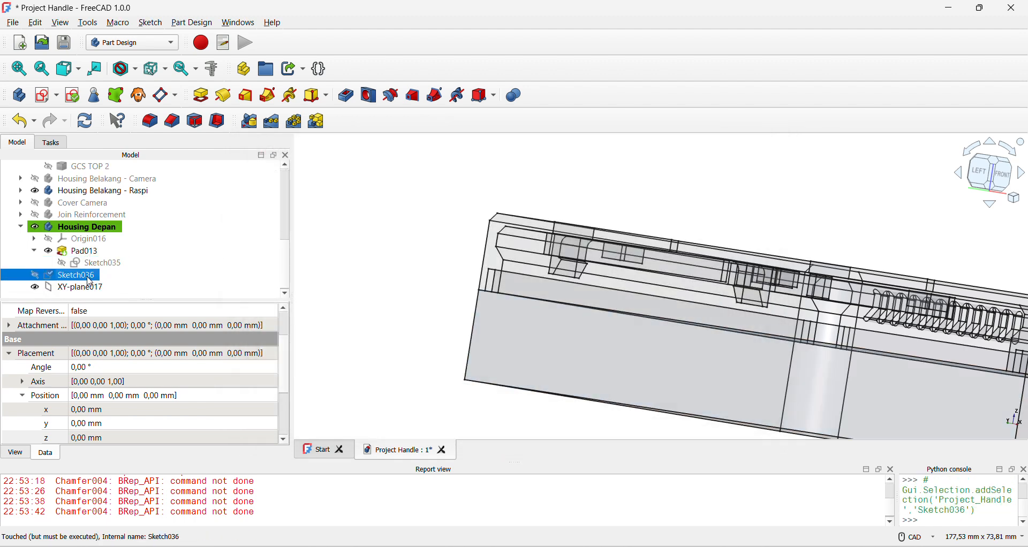
pyautogui.moveTo(91, 282)
pyautogui.mouseDown()
pyautogui.moveTo(102, 239)
pyautogui.moveTo(110, 251)
pyautogui.mouseUp()
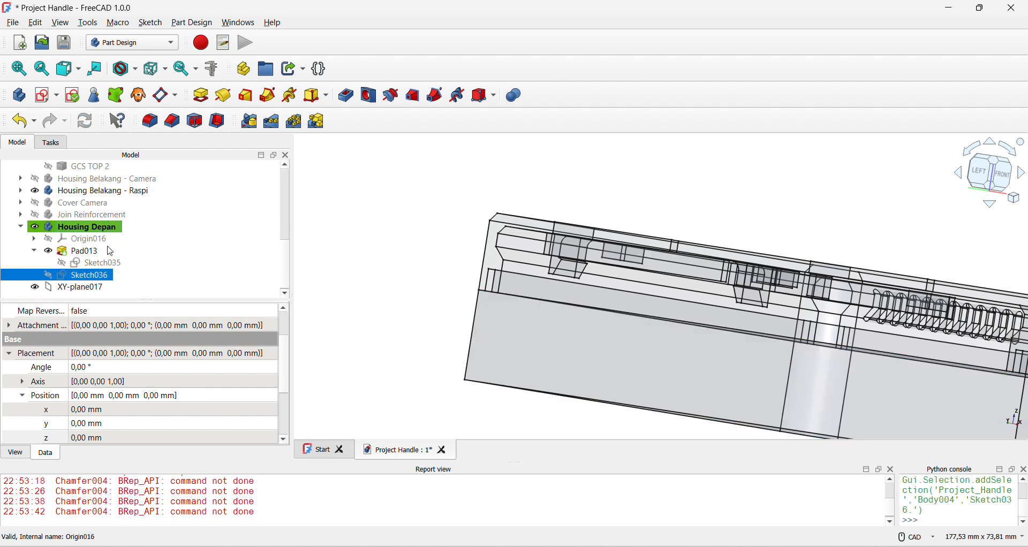
pyautogui.click(106, 287)
pyautogui.press('Delete')
# - Open the duplicated sketch for editing and draw a rectangle from beyond the housing's left edge to its lower-right corner
pyautogui.click(105, 289)
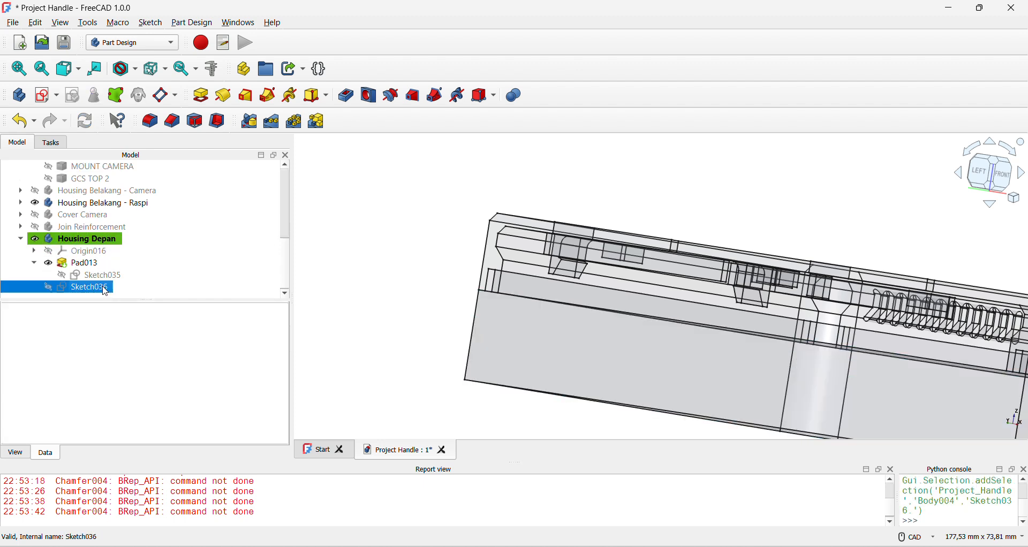
pyautogui.doubleClick(105, 288)
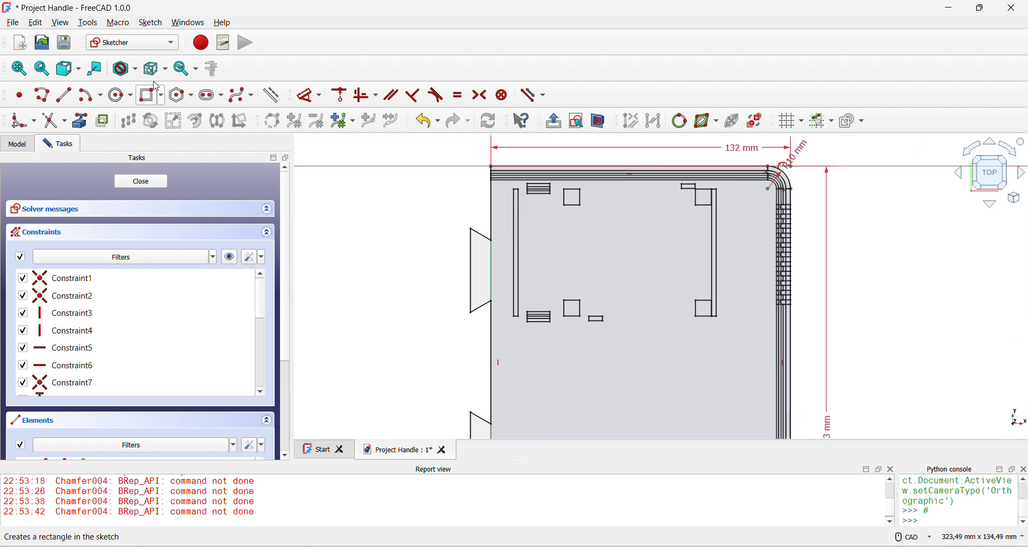
pyautogui.click(161, 97)
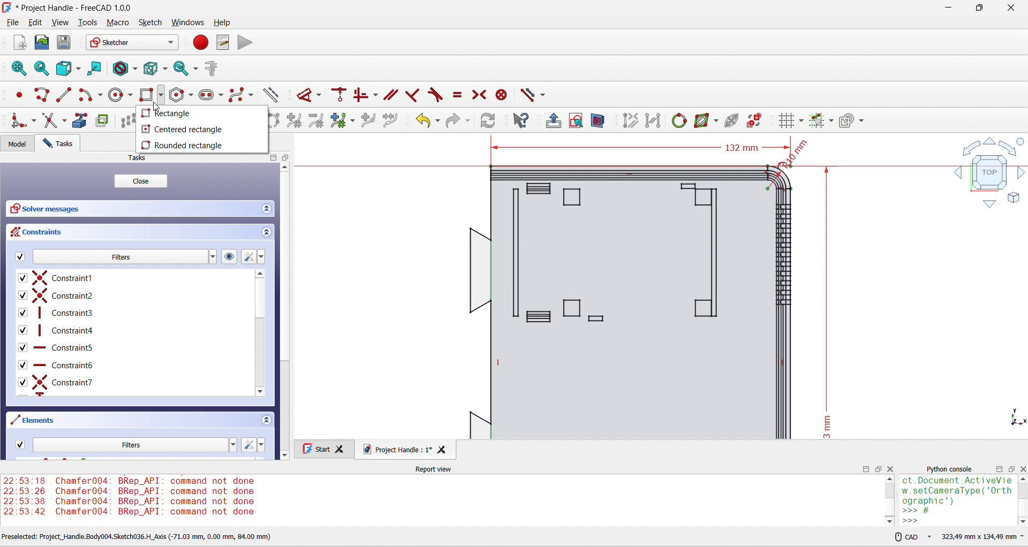
pyautogui.click(160, 114)
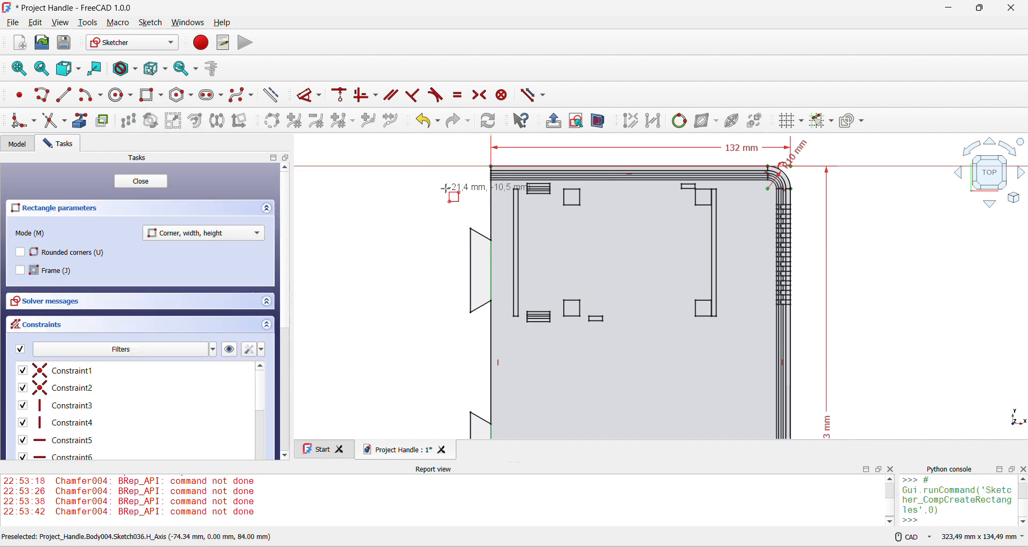
pyautogui.click(468, 179)
pyautogui.moveTo(587, 292); pyautogui.dragTo(532, 145, button='middle')
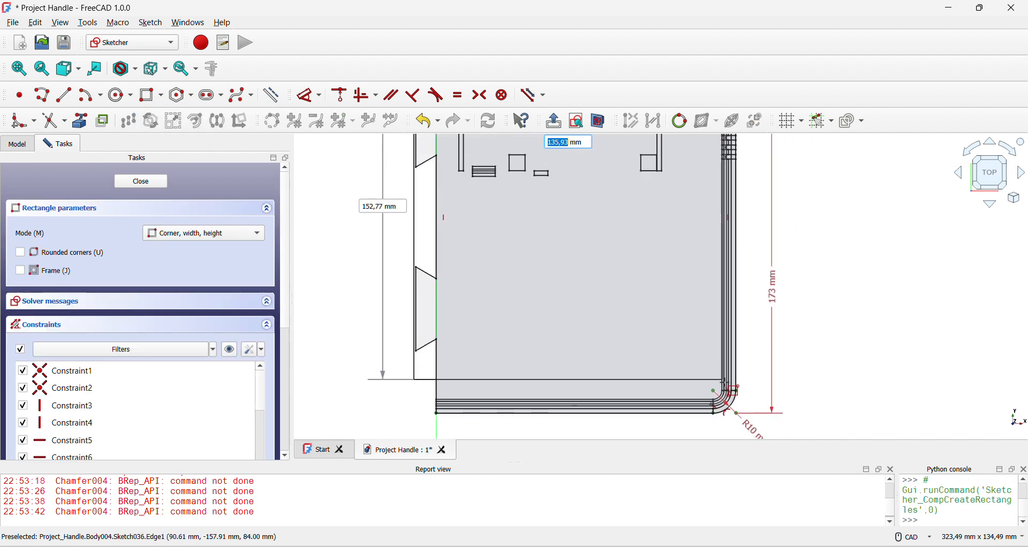
pyautogui.click(744, 412)
# - Draw a second rectangle that starts farther left and ends just inside the housing's lower-right corner
pyautogui.moveTo(530, 289); pyautogui.dragTo(576, 397, button='middle')
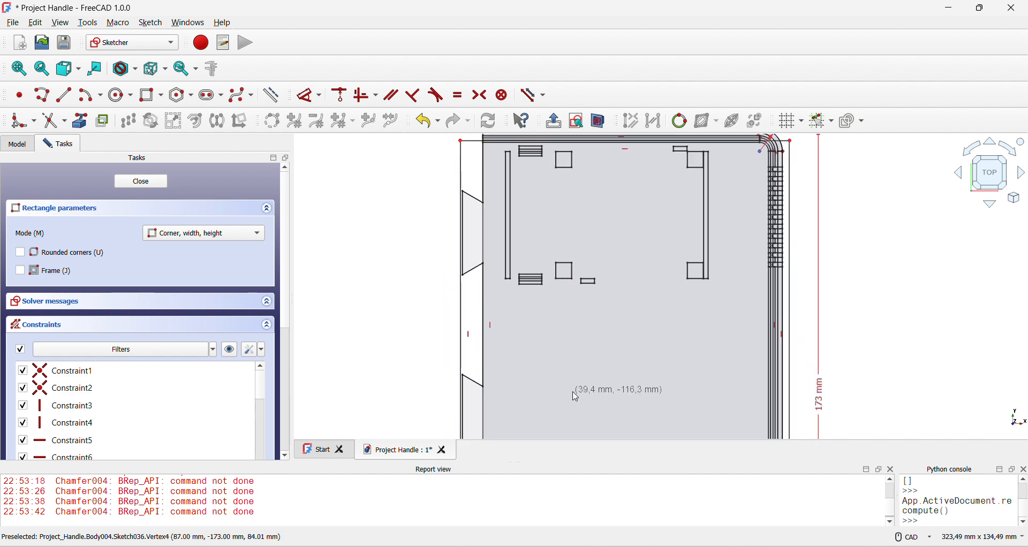
pyautogui.click(420, 156)
pyautogui.moveTo(712, 336); pyautogui.dragTo(628, 136, button='middle')
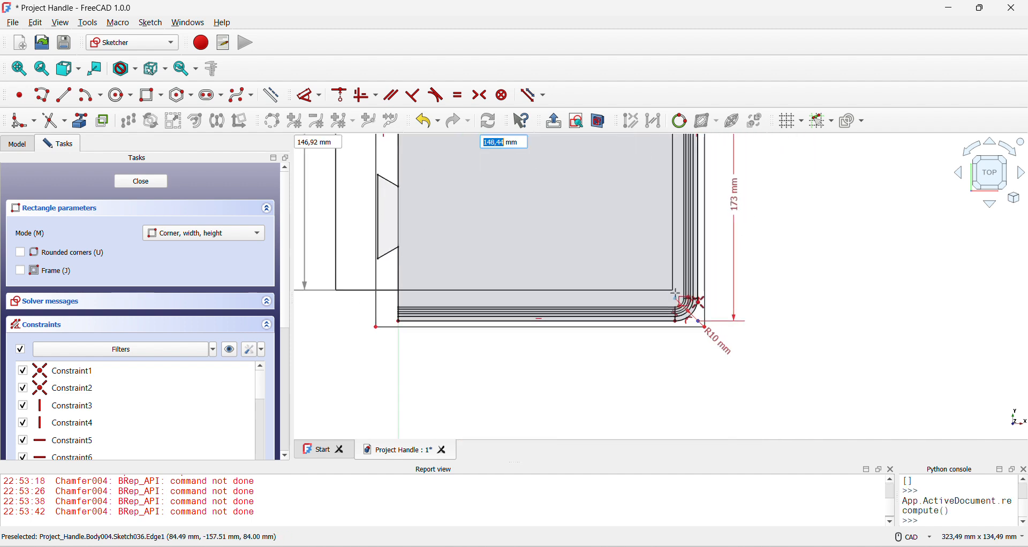
pyautogui.click(651, 279)
# - Move the smaller rectangle's lower-right and upper-right corners outward so its edges lie close inside the larger rectangle
pyautogui.scroll(-2, 672, 270)
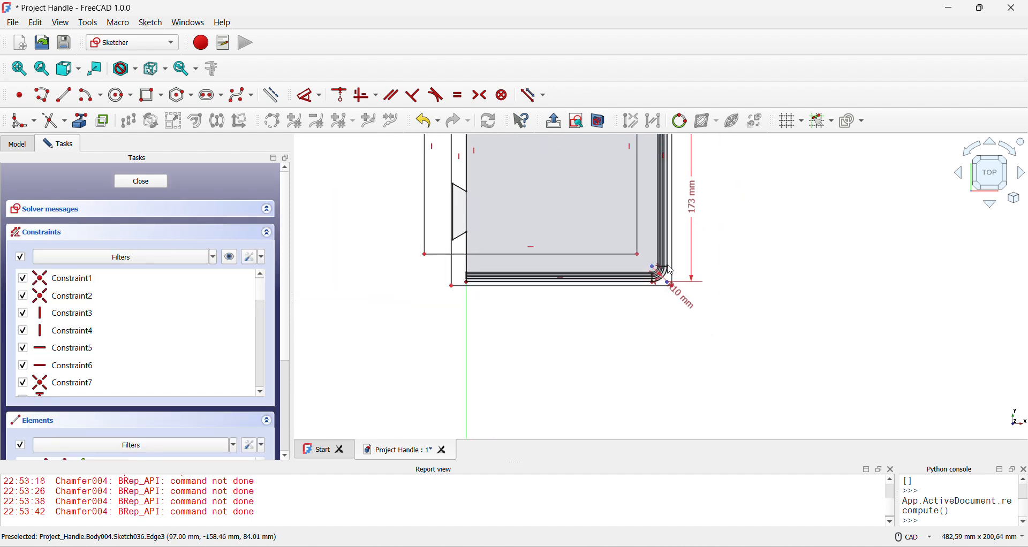
pyautogui.scroll(4, 670, 270)
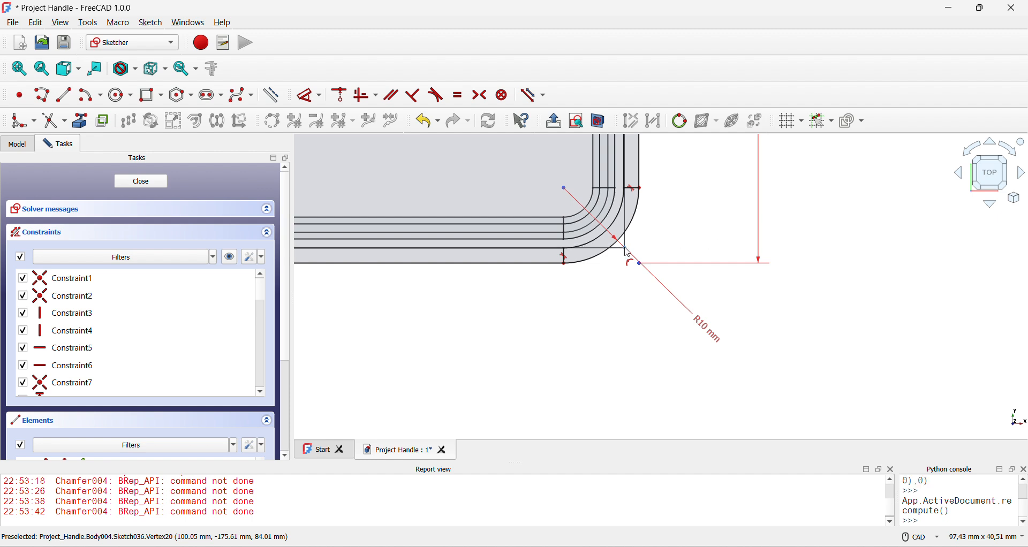
pyautogui.moveTo(627, 252); pyautogui.dragTo(617, 336, button='middle')
pyautogui.moveTo(543, 284); pyautogui.dragTo(634, 368)
pyautogui.scroll(-8, 571, 314)
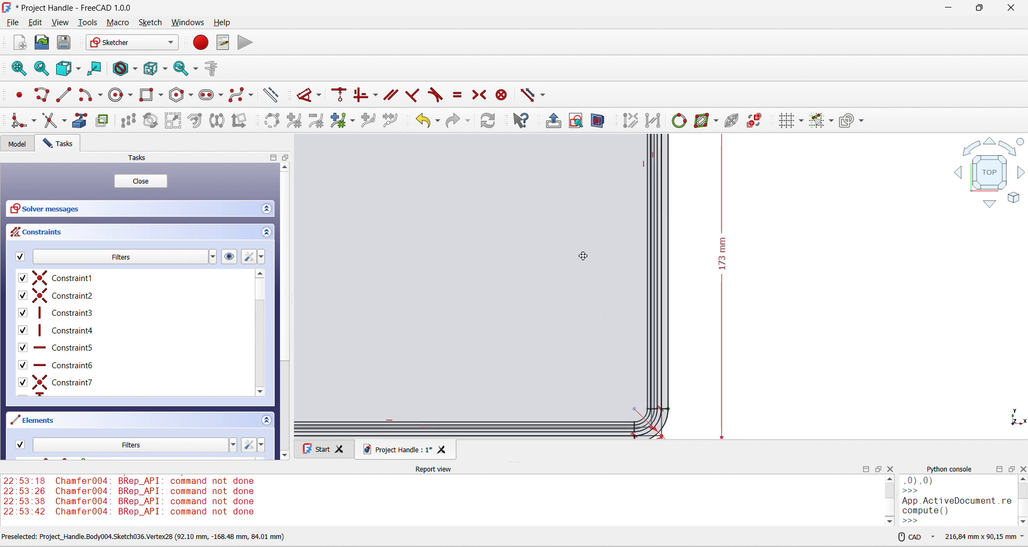
pyautogui.scroll(5, 666, 263)
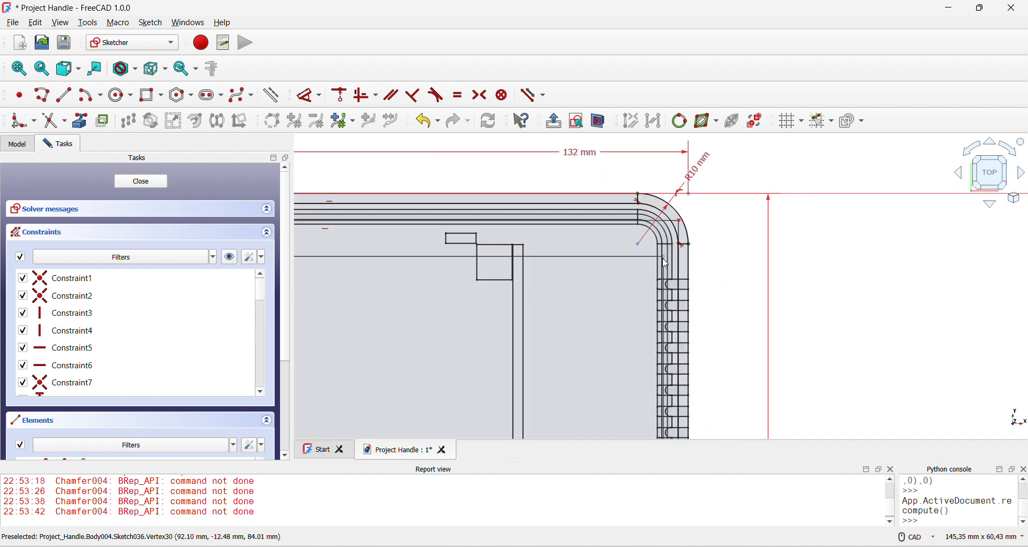
pyautogui.moveTo(664, 262); pyautogui.dragTo(689, 211)
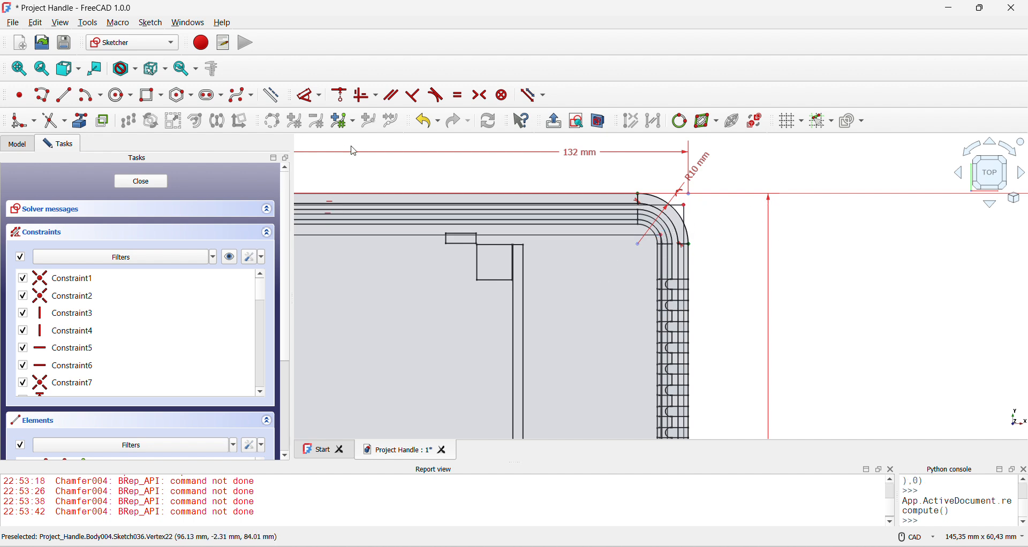
# - Fillet the upper-right corners of both rectangles with corner preservation enabled
pyautogui.click(22, 121)
pyautogui.scroll(1, 661, 234)
pyautogui.scroll(2, 661, 234)
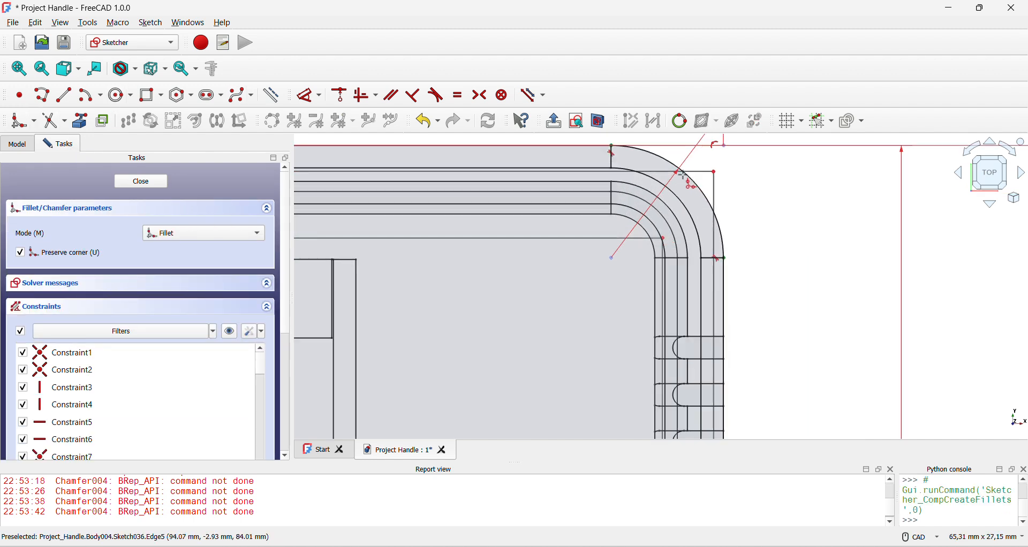
pyautogui.click(645, 172)
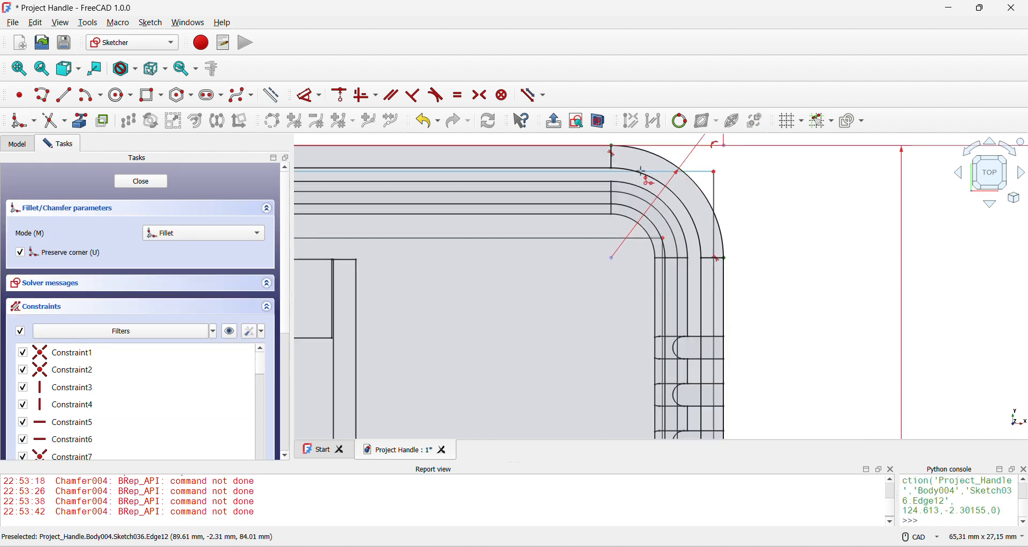
pyautogui.click(711, 247)
pyautogui.click(606, 239)
pyautogui.click(664, 303)
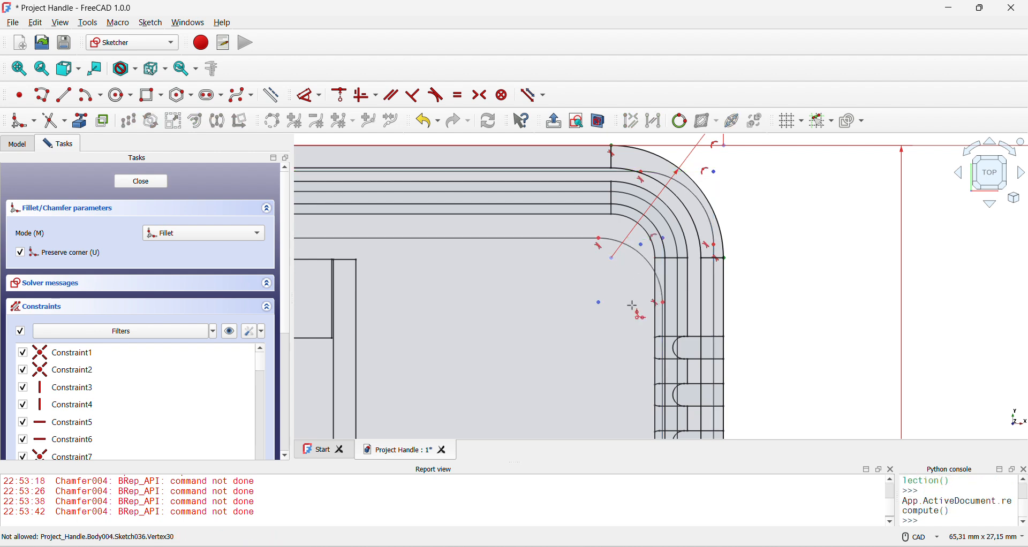
pyautogui.press('Escape')
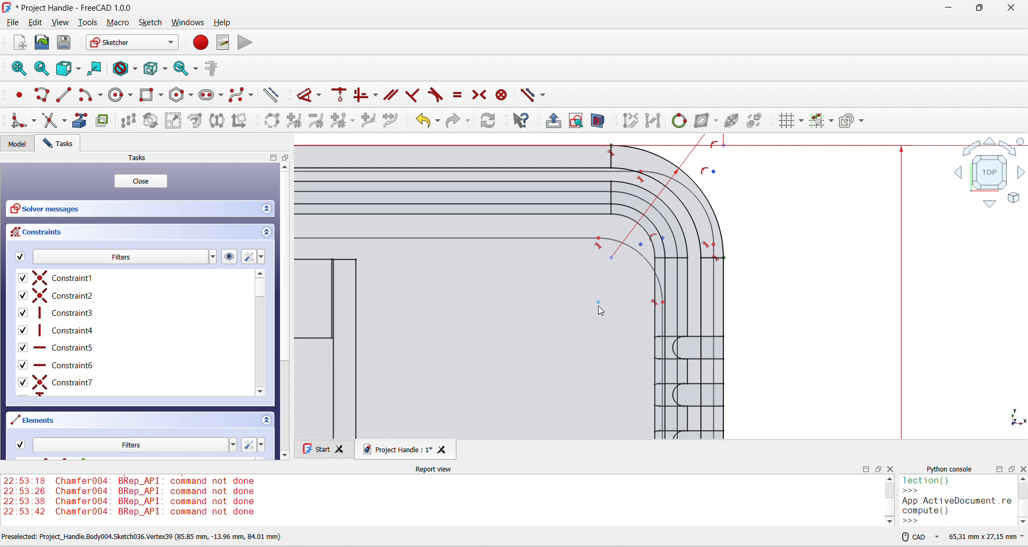
# - Make the inner rectangle's upper-right fillet centre coincident with the centre of the outline's R10 corner arc
pyautogui.click(600, 308)
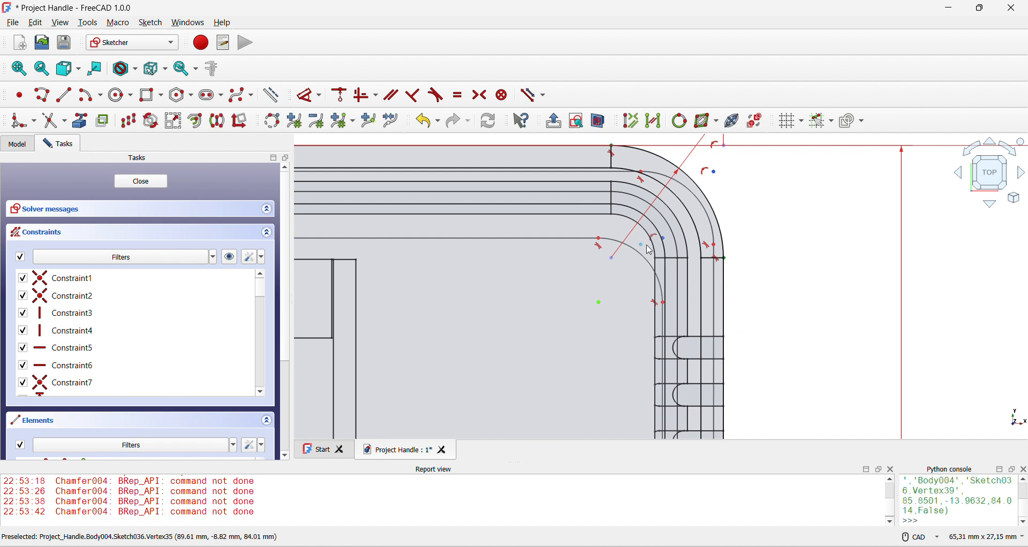
pyautogui.click(613, 260)
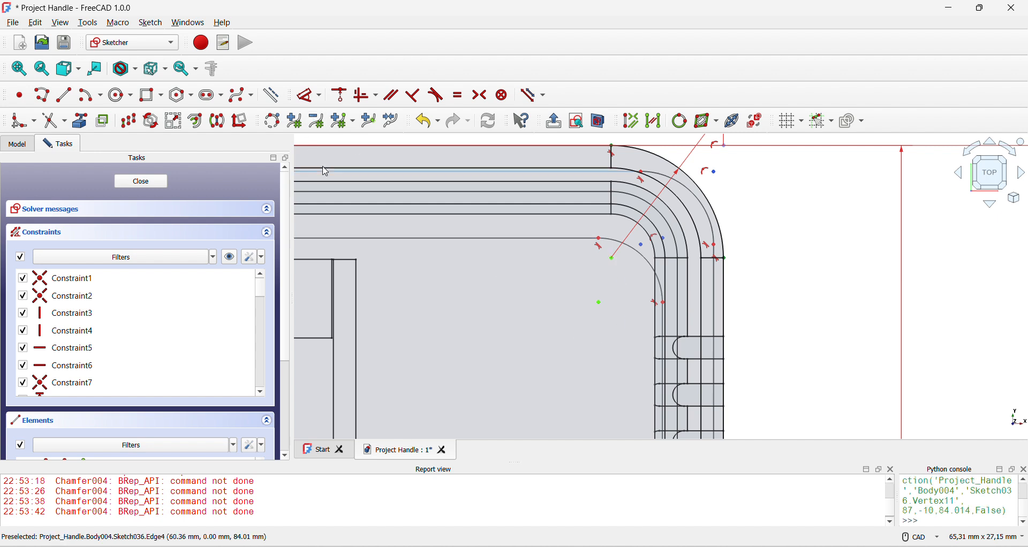
pyautogui.click(567, 367)
pyautogui.moveTo(642, 254); pyautogui.dragTo(637, 269)
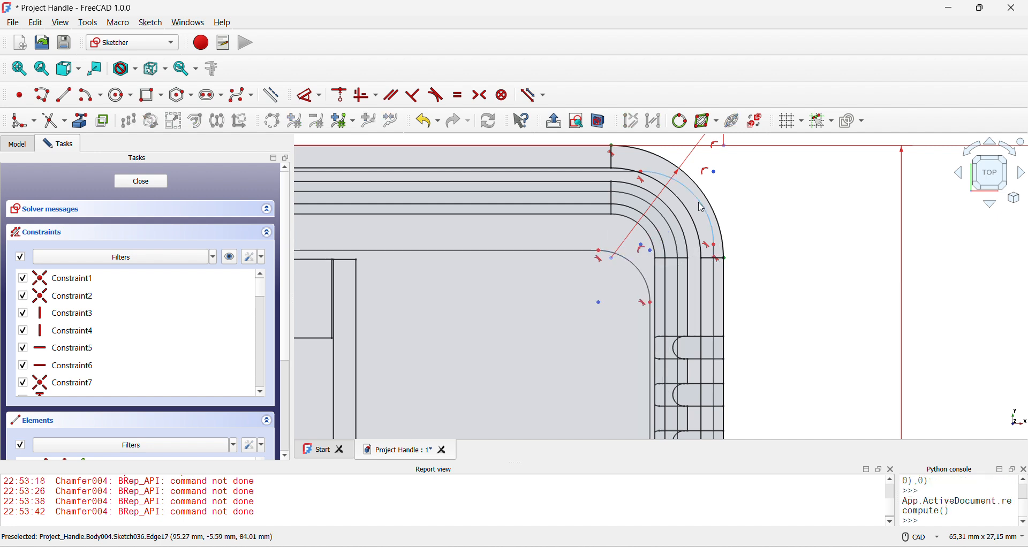
pyautogui.click(598, 306)
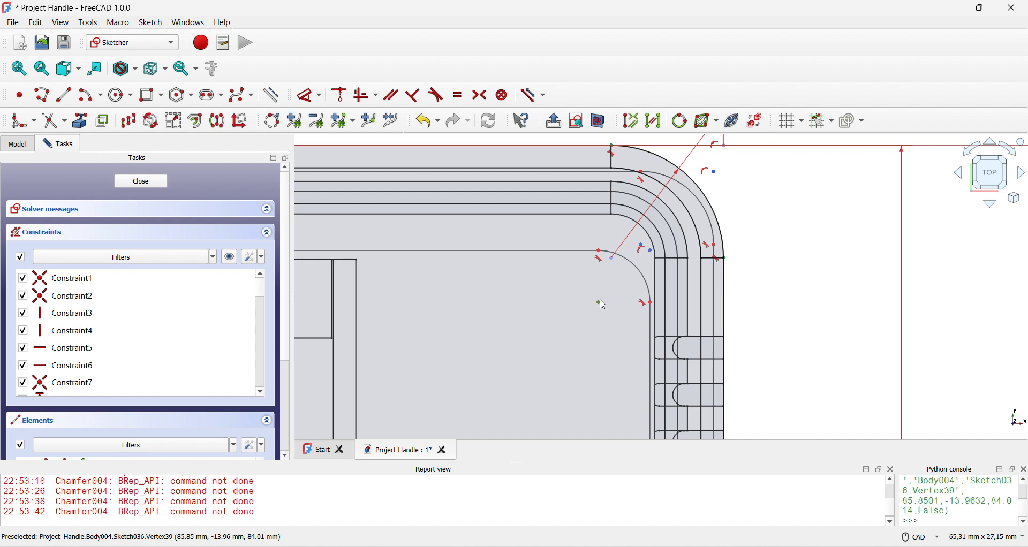
pyautogui.click(613, 260)
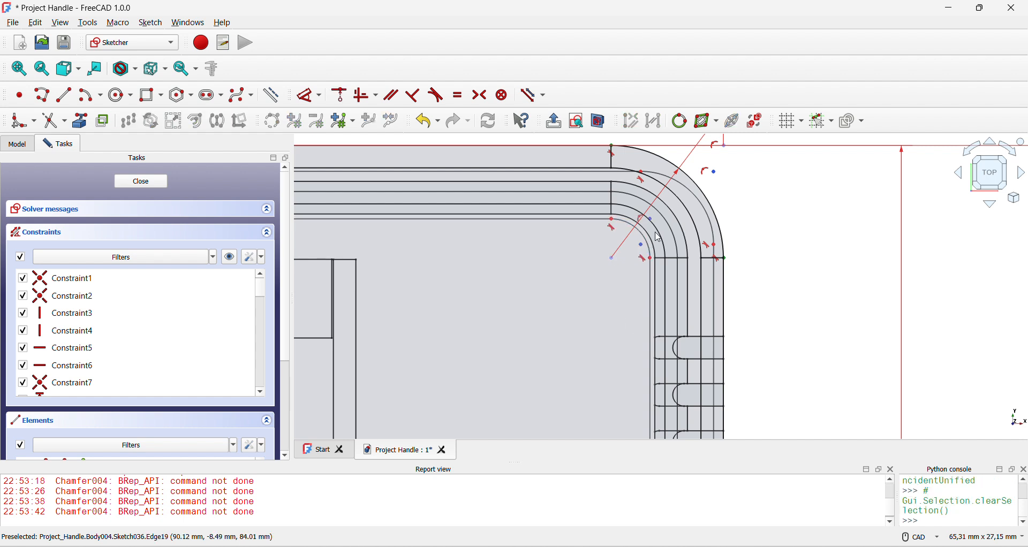
# - Make the outer rectangle's upper-right fillet centre coincident with the same outline arc centre
pyautogui.moveTo(659, 239); pyautogui.dragTo(630, 247)
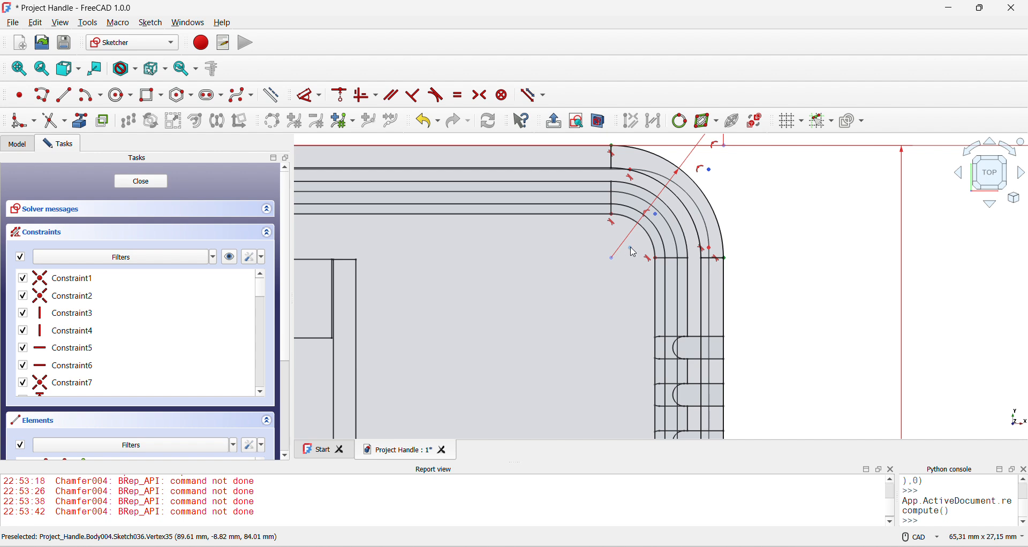
pyautogui.click(631, 249)
pyautogui.click(612, 260)
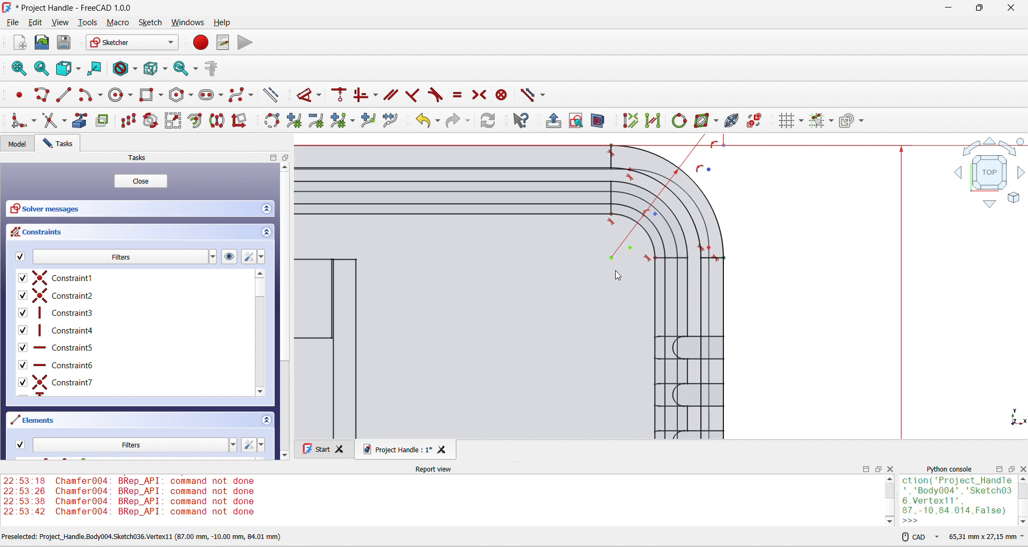
pyautogui.press('c')
# - Fillet the lower-right corners of the inner and outer rectangles
pyautogui.scroll(-12, 627, 297)
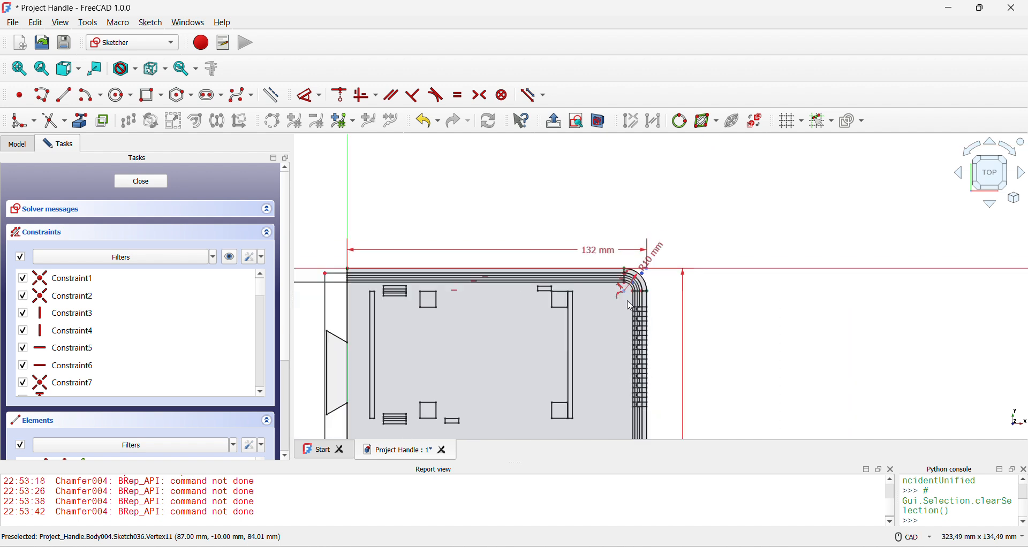
pyautogui.scroll(4, 625, 338)
pyautogui.scroll(10, 628, 341)
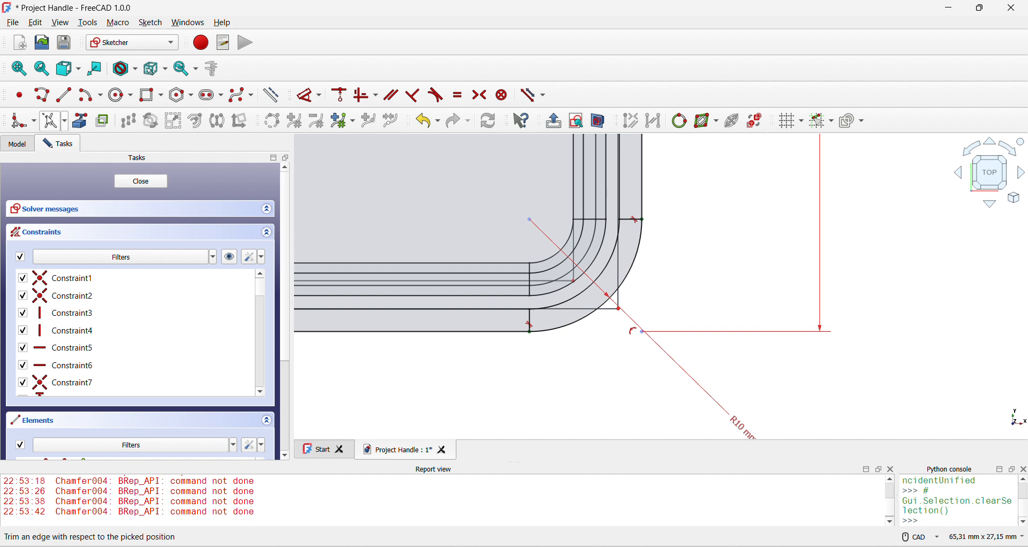
pyautogui.click(12, 122)
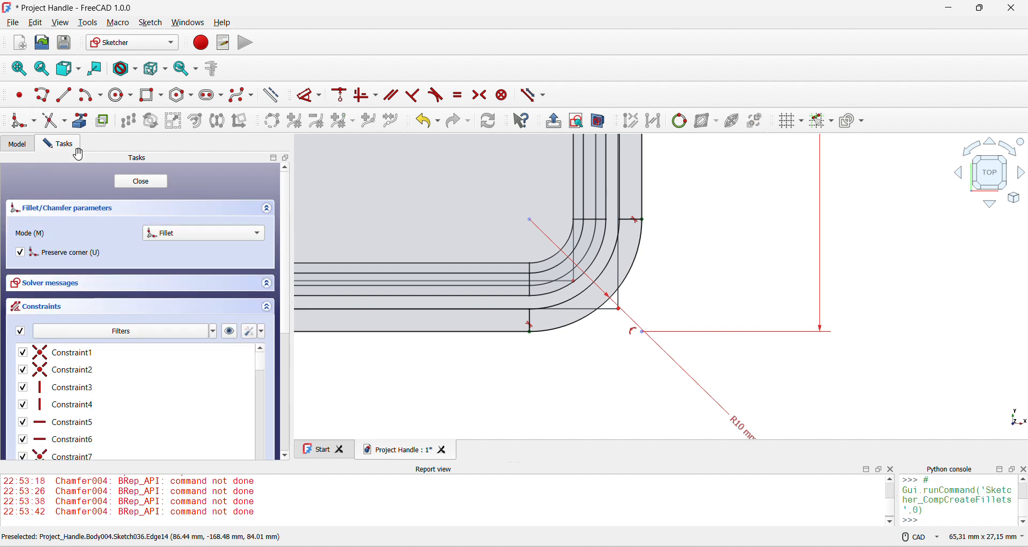
pyautogui.click(516, 278)
pyautogui.click(574, 225)
pyautogui.click(513, 309)
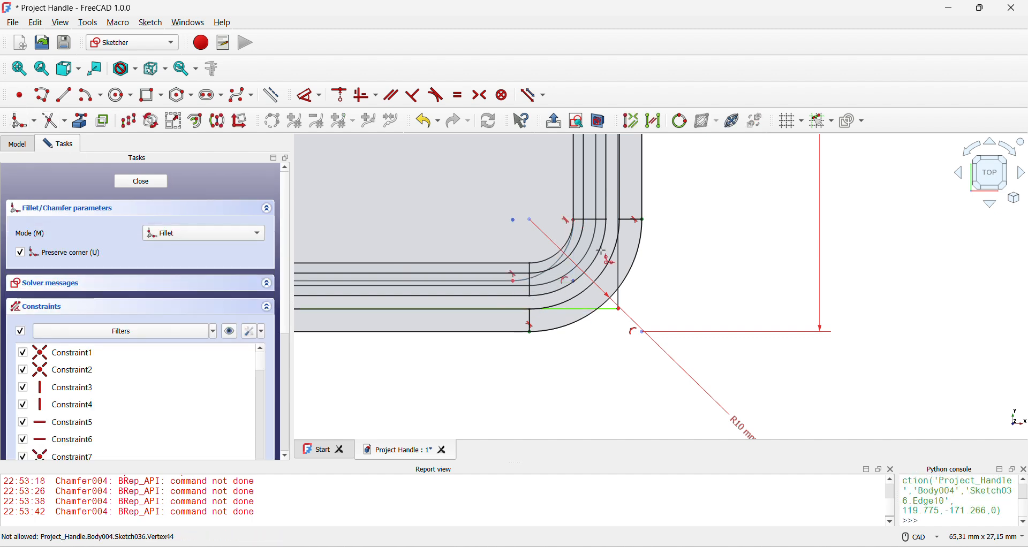
pyautogui.click(618, 235)
pyautogui.press('Escape')
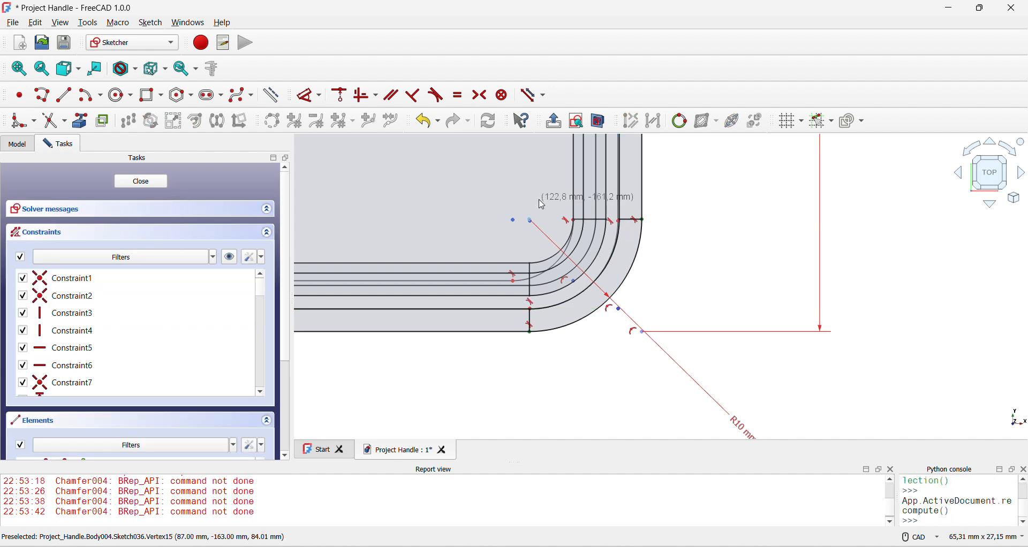
# - Make both lower-right fillet centres coincident with the centre of the outline's lower-right R10 corner arc
pyautogui.click(534, 222)
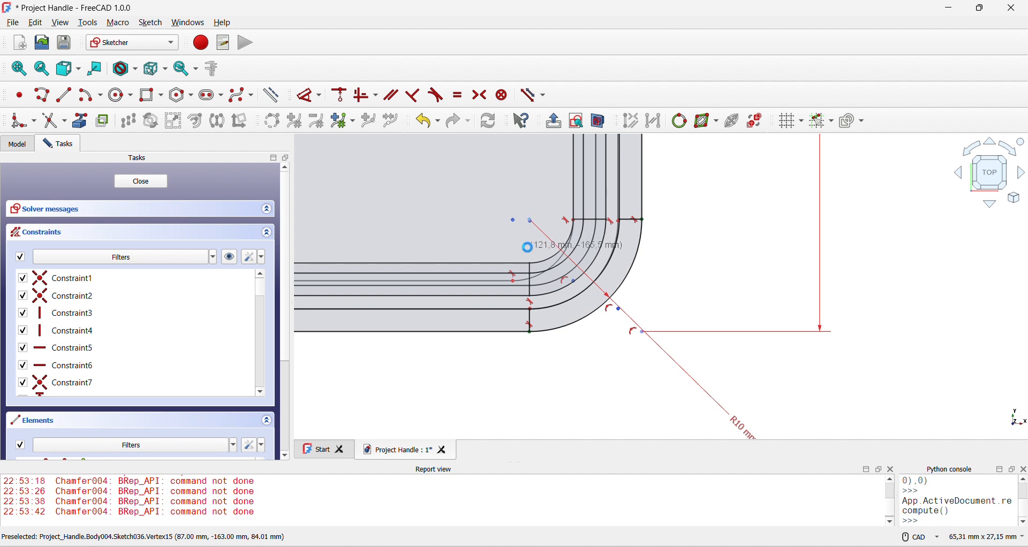
pyautogui.scroll(6, 530, 222)
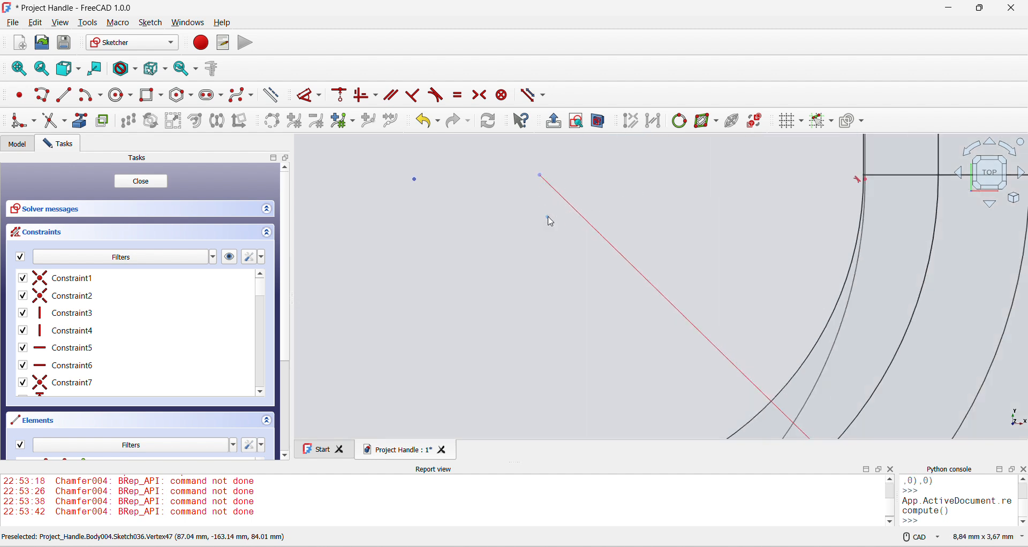
pyautogui.click(549, 219)
pyautogui.click(415, 188)
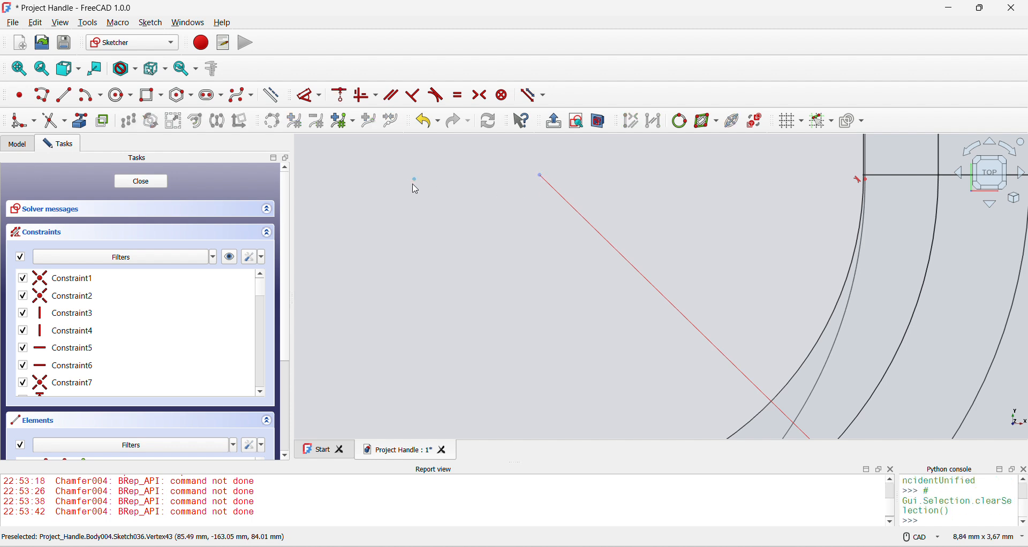
pyautogui.click(416, 181)
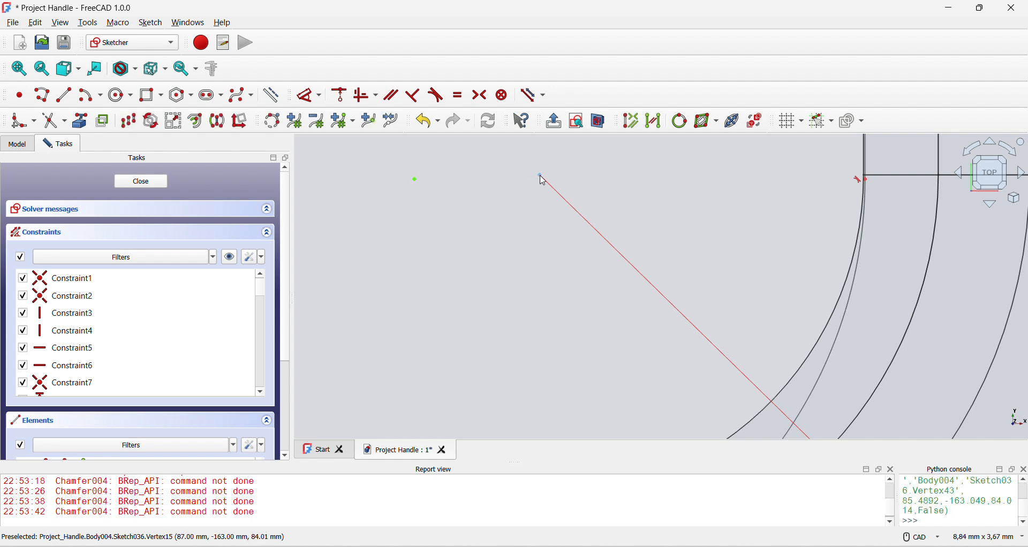
pyautogui.click(543, 180)
pyautogui.press('c')
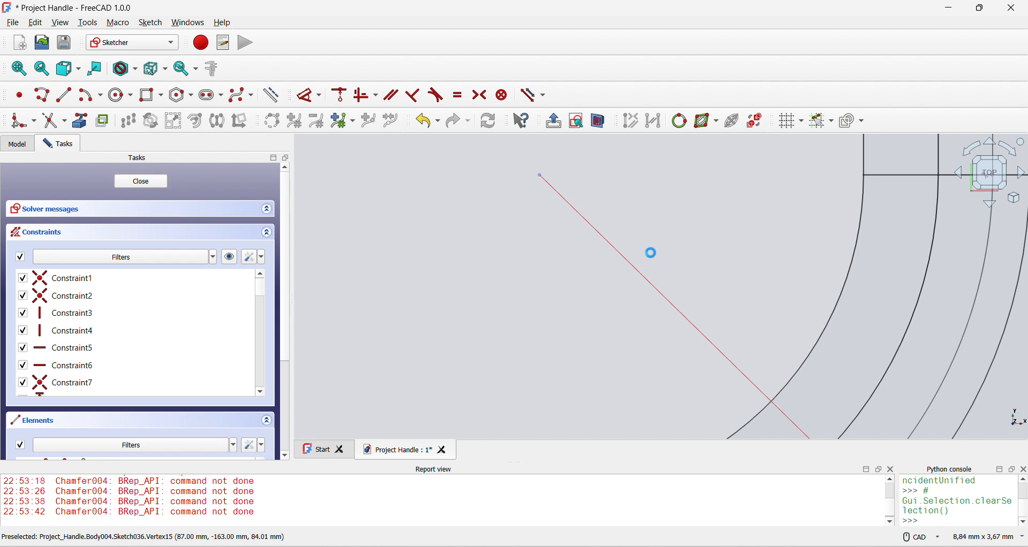
# - Try to set the distance between the outer rectangle's lower fillet endpoint and the housing outline to 2 mm
pyautogui.scroll(-10, 653, 254)
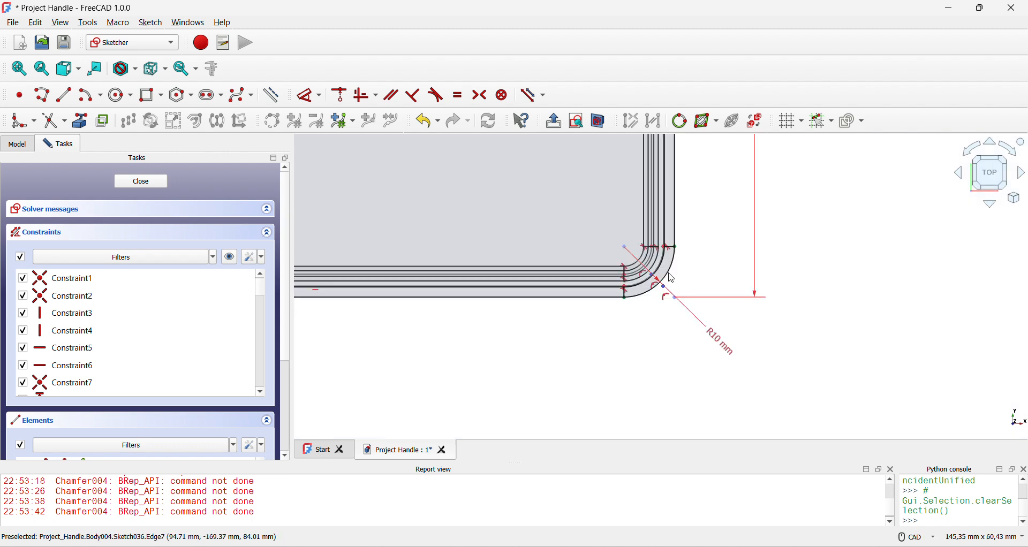
pyautogui.scroll(8, 648, 261)
pyautogui.moveTo(649, 261); pyautogui.dragTo(652, 266)
pyautogui.click(514, 326)
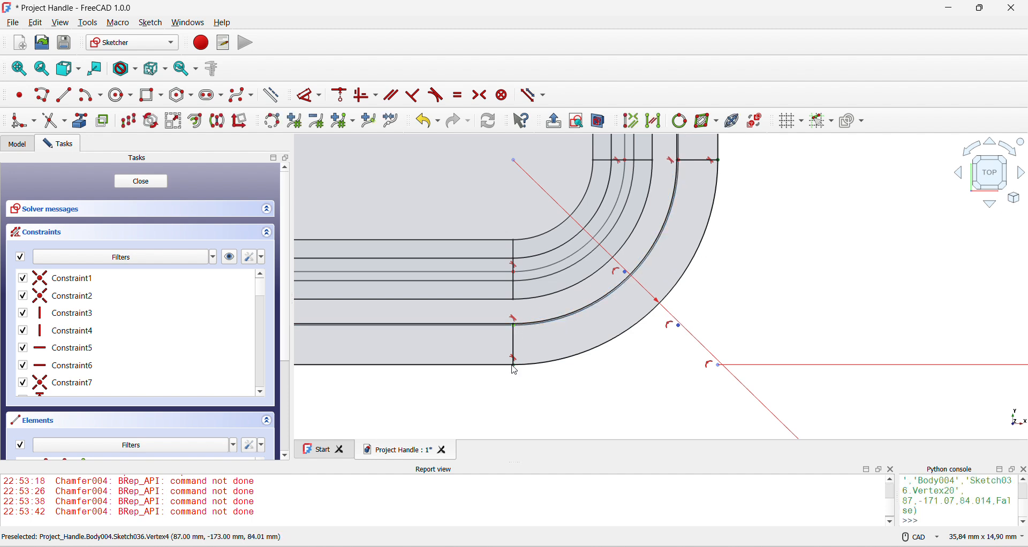
pyautogui.click(309, 95)
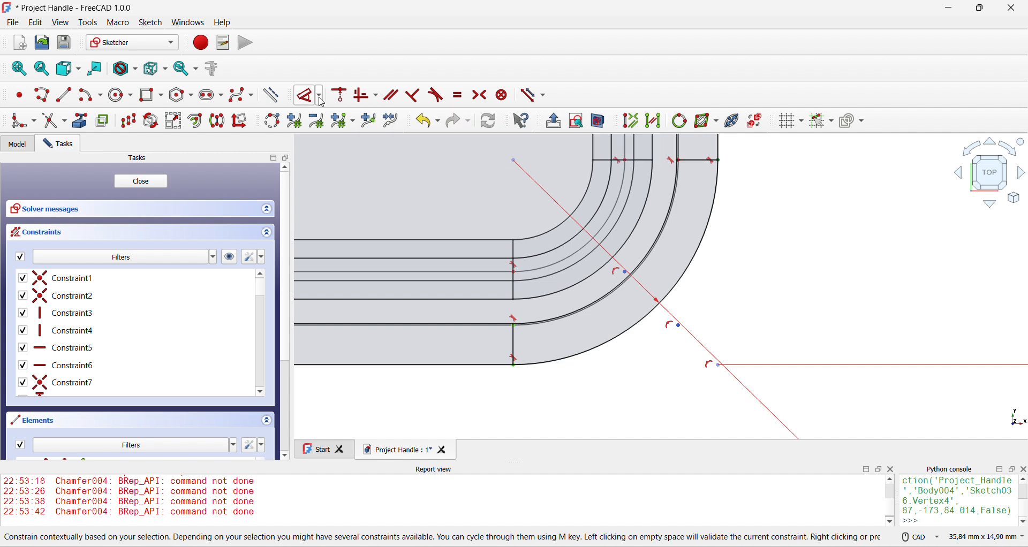
pyautogui.click(760, 298)
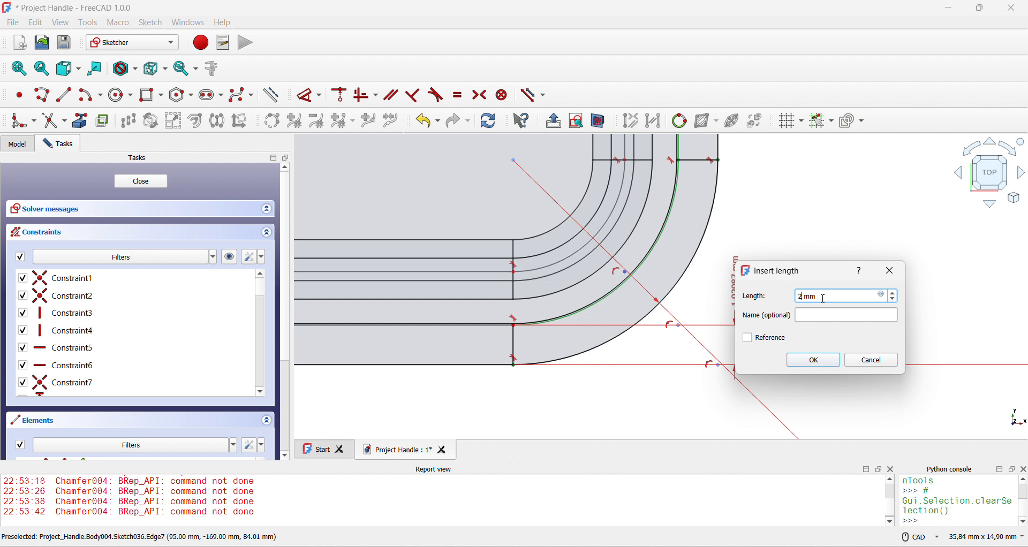
pyautogui.write('2')
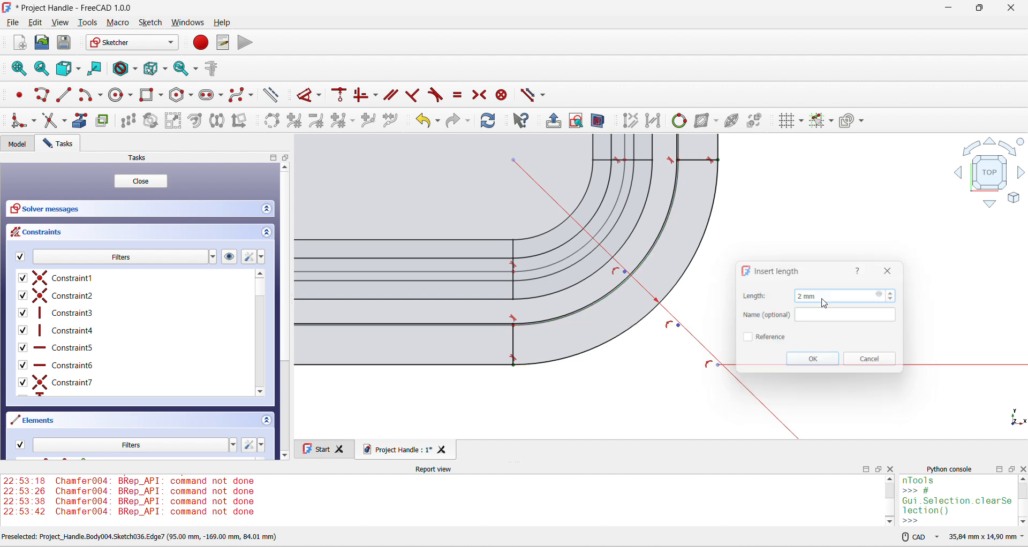
pyautogui.press('Return')
# - Move the inner rectangle's lower edge outward and set the gap between the inner and outer rectangles' lower edges to 2 mm
pyautogui.moveTo(518, 278); pyautogui.dragTo(515, 309)
pyautogui.click(515, 306)
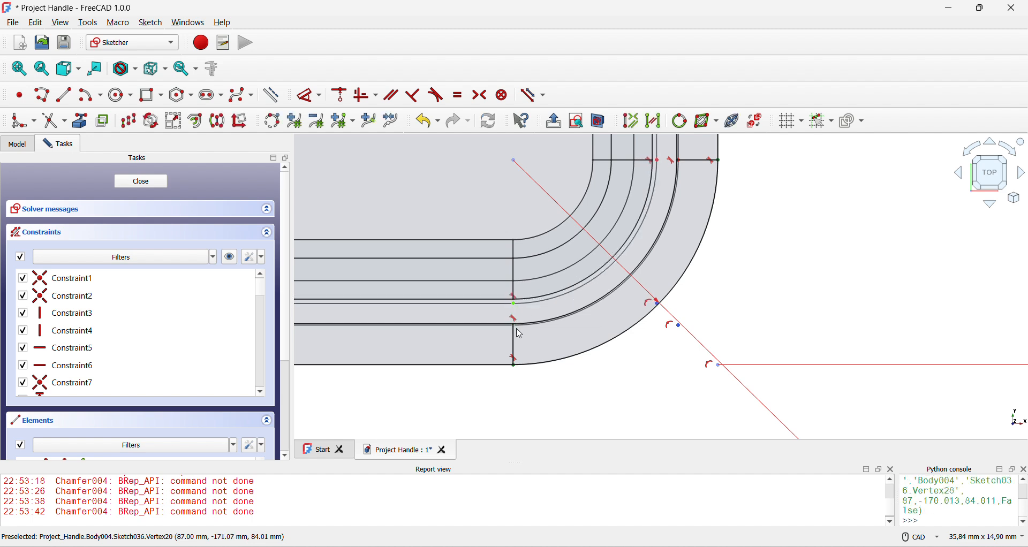
pyautogui.click(515, 331)
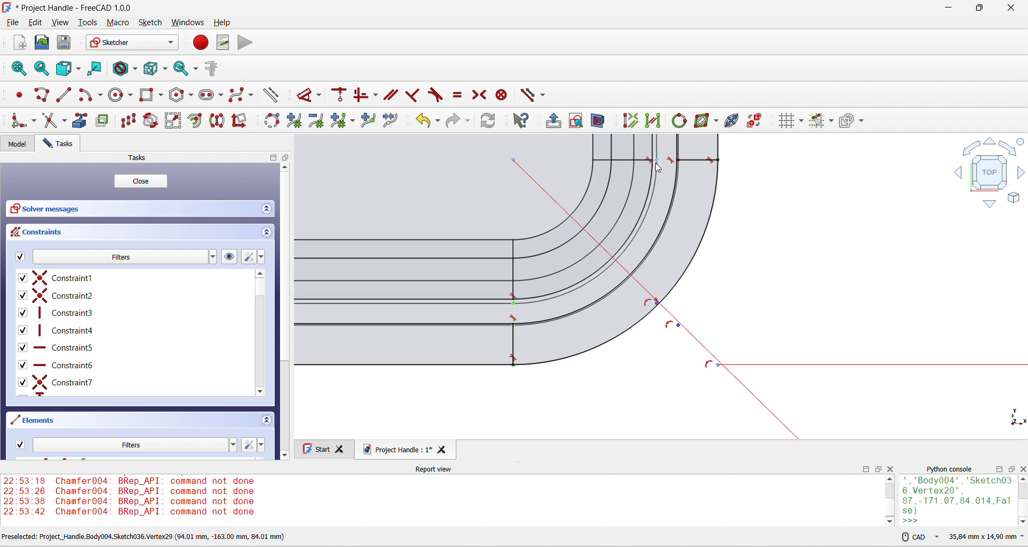
pyautogui.click(309, 95)
pyautogui.click(773, 243)
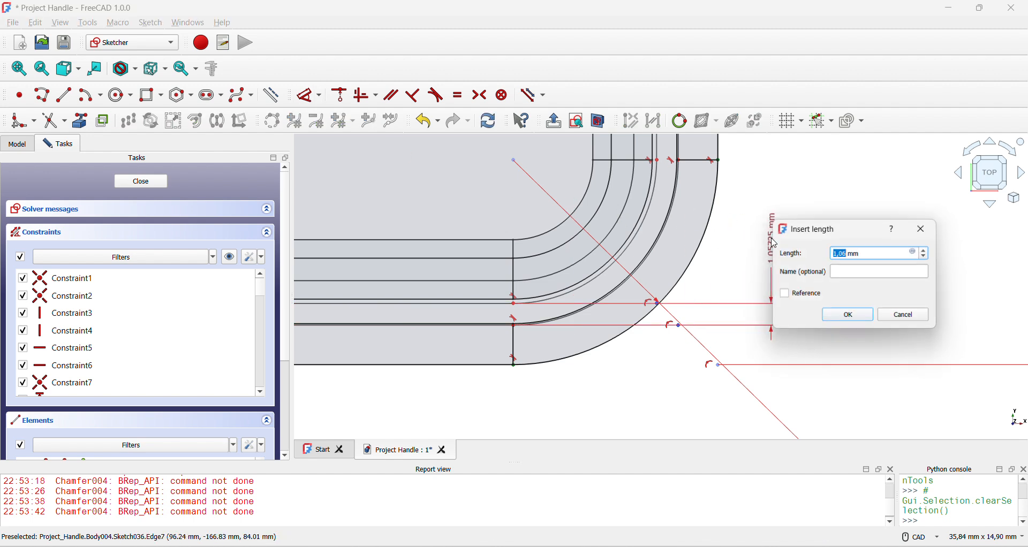
pyautogui.write('2')
pyautogui.press('Return')
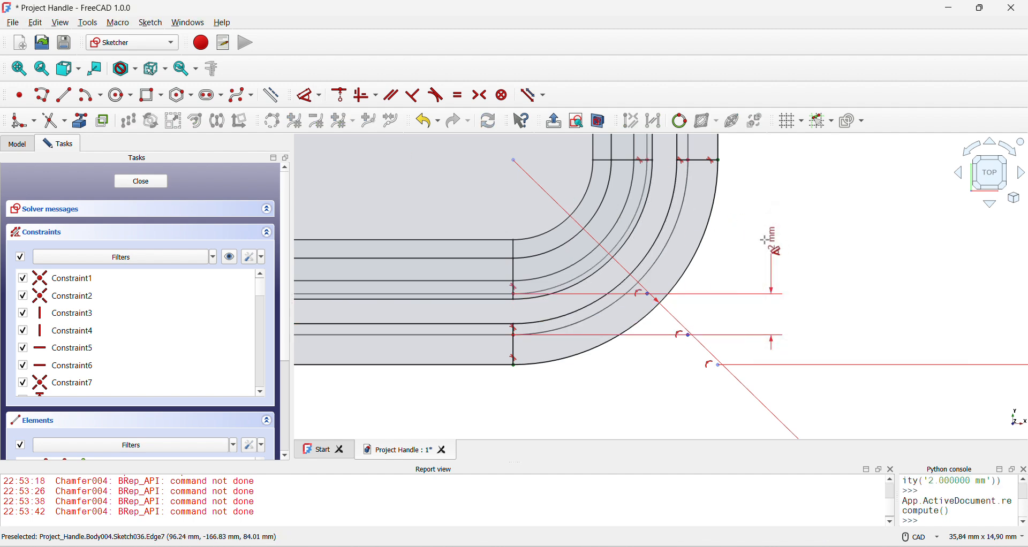
# - Set the vertical distance between the outer wall profile's lower edge and the housing outline's lower edge to 2.05 mm
pyautogui.click(514, 345)
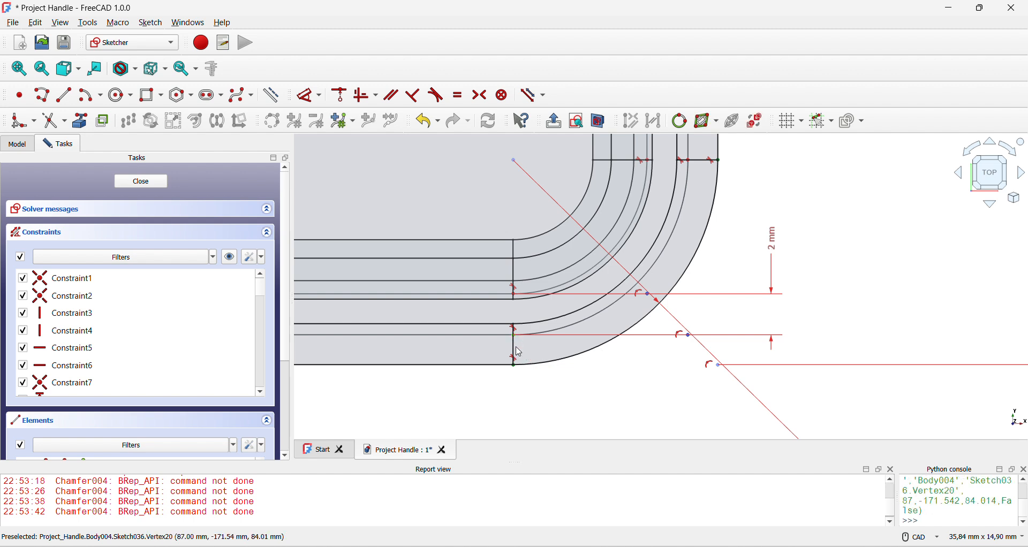
pyautogui.click(306, 96)
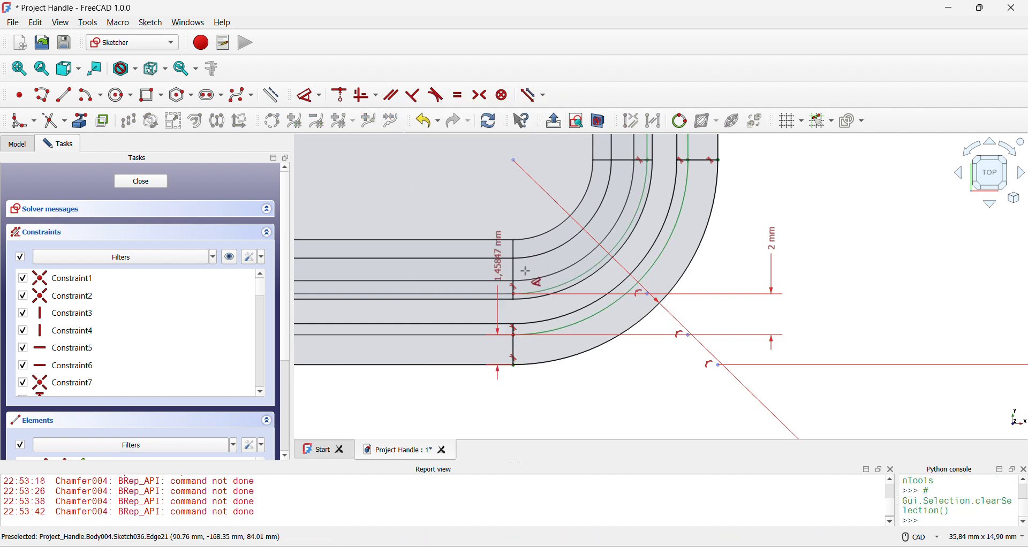
pyautogui.click(846, 295)
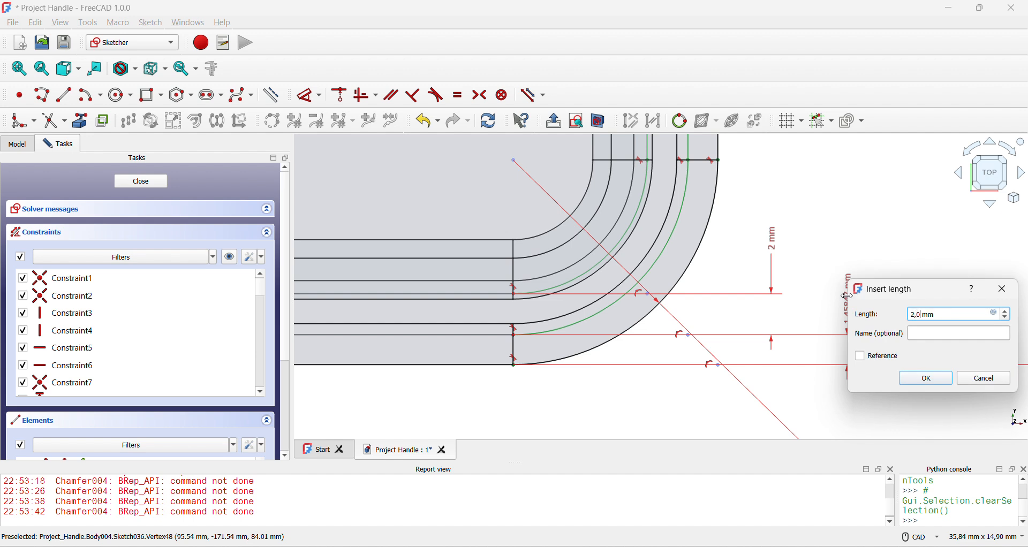
pyautogui.press('Return')
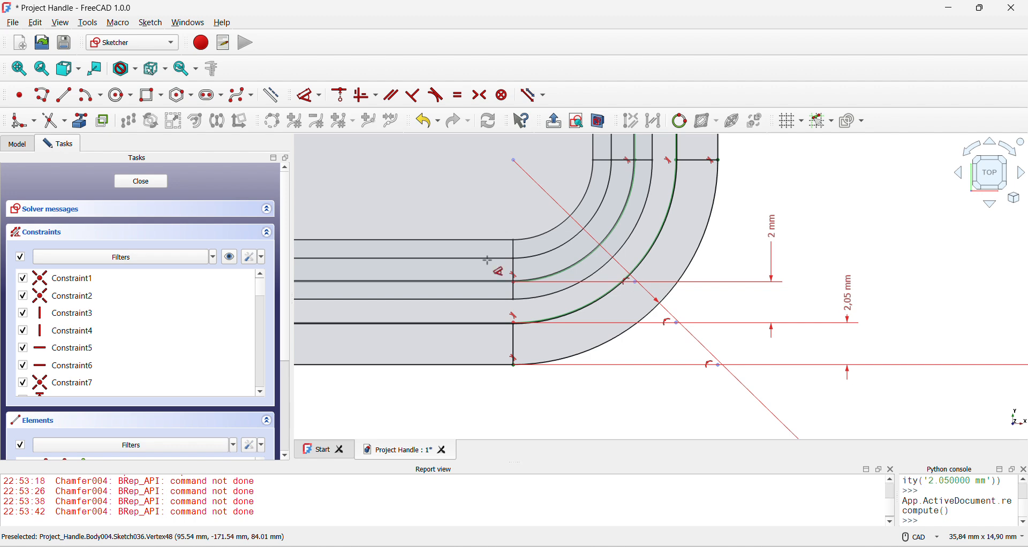
# - Inspect the wall profile at the lower-right and upper-right corners against the existing housing edges
pyautogui.scroll(3, 487, 260)
pyautogui.scroll(-2, 482, 255)
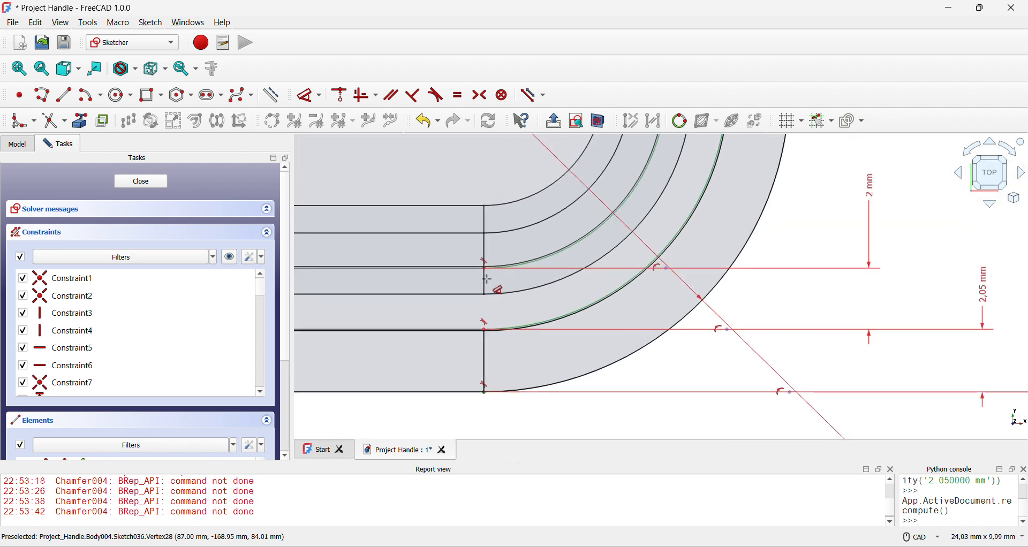
pyautogui.scroll(-11, 486, 279)
pyautogui.moveTo(486, 279); pyautogui.dragTo(528, 425, button='middle')
pyautogui.moveTo(533, 212); pyautogui.dragTo(584, 483, button='middle')
pyautogui.moveTo(583, 300); pyautogui.dragTo(583, 421, button='middle')
pyautogui.scroll(5, 605, 275)
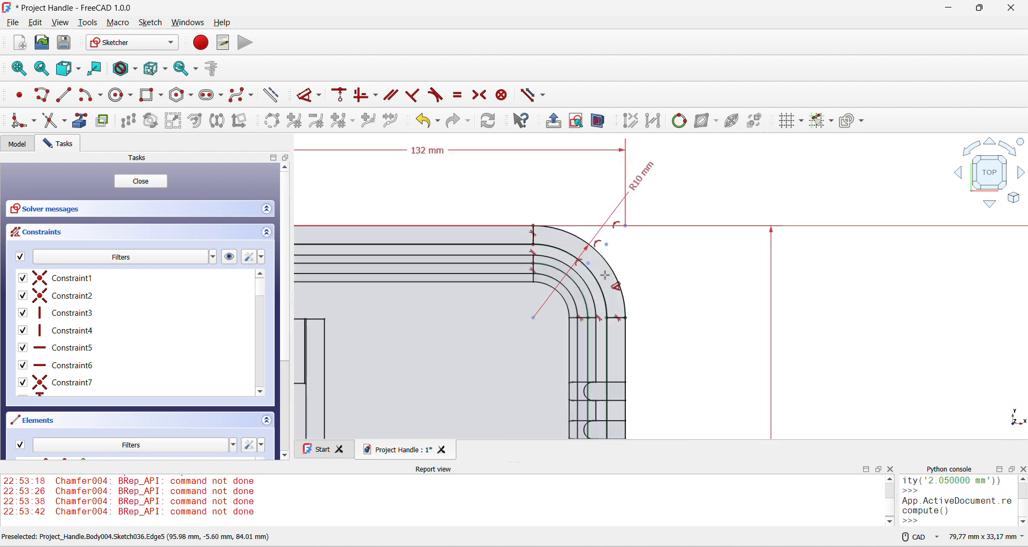
pyautogui.scroll(5, 562, 283)
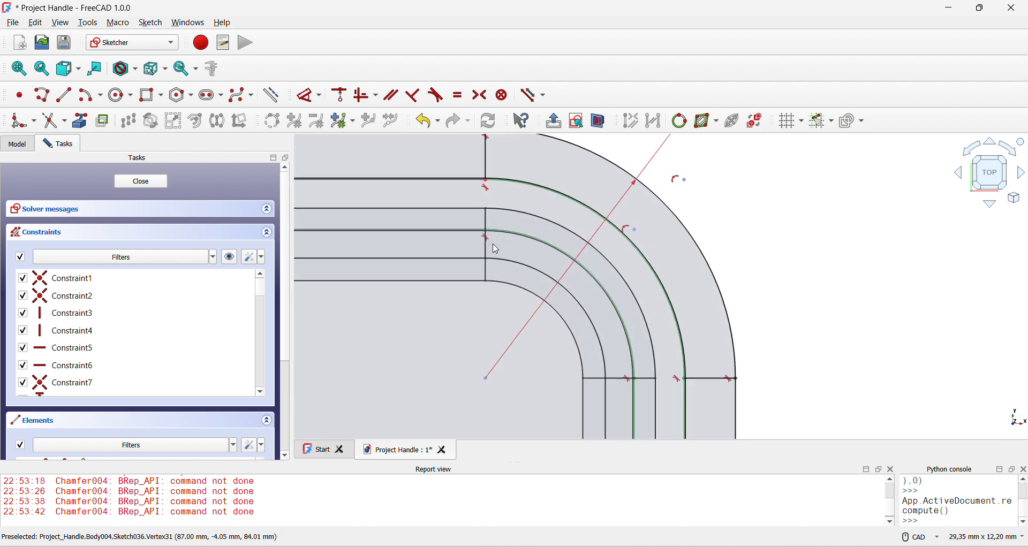
# - Trim away the inner rectangle's overhang beyond the outer rectangle's left edge, including its left vertical edge
pyautogui.scroll(-6, 494, 246)
pyautogui.moveTo(495, 247); pyautogui.dragTo(850, 231, button='middle')
pyautogui.scroll(-3, 581, 254)
pyautogui.moveTo(578, 254); pyautogui.dragTo(832, 232, button='middle')
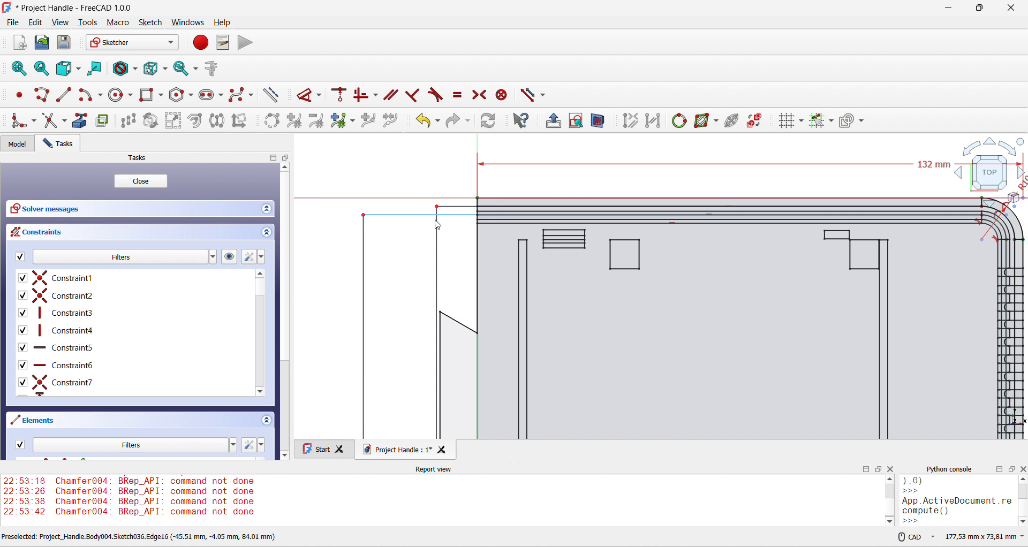
pyautogui.click(56, 128)
pyautogui.click(402, 215)
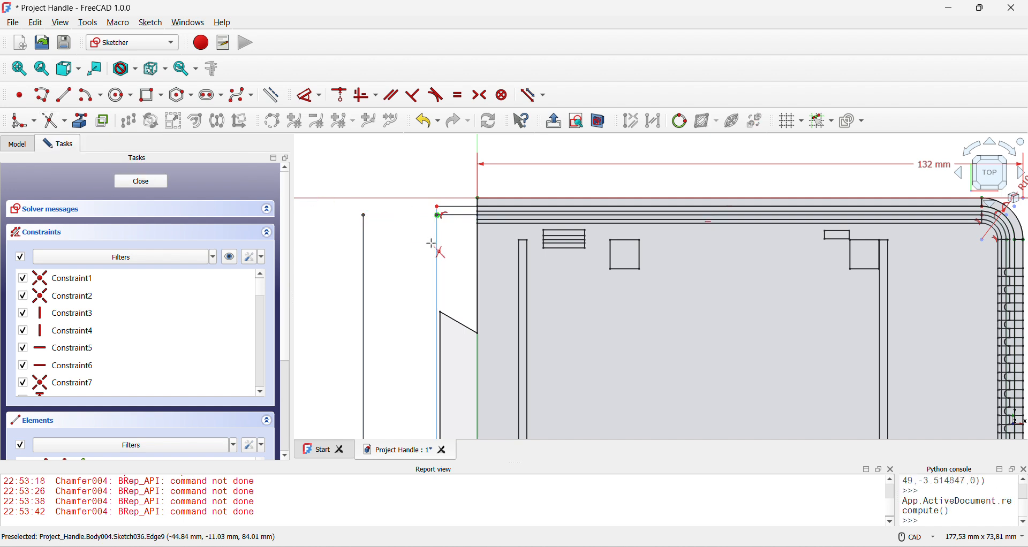
pyautogui.scroll(-3, 440, 255)
pyautogui.scroll(5, 398, 316)
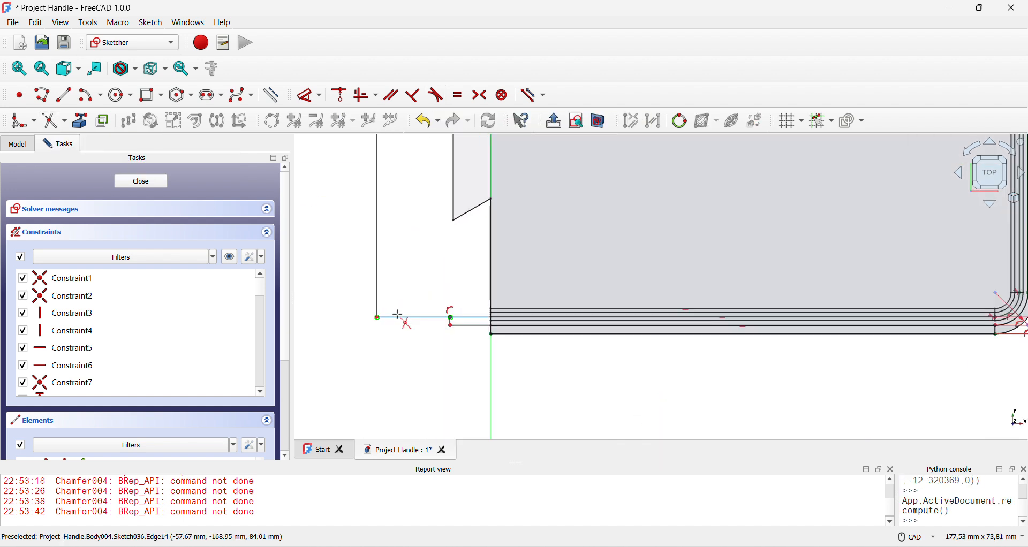
pyautogui.click(407, 316)
pyautogui.click(379, 270)
pyautogui.scroll(-3, 455, 225)
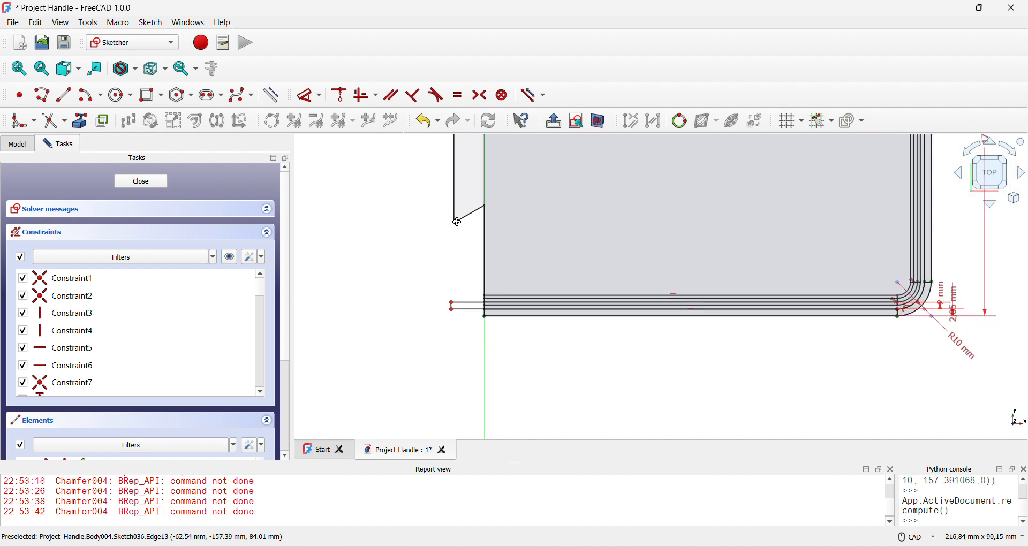
# - Trim the outer rectangle's left edge between the two profiles and constrain the wall's upper-left end onto the vertical axis
pyautogui.scroll(-3, 451, 191)
pyautogui.scroll(4, 486, 349)
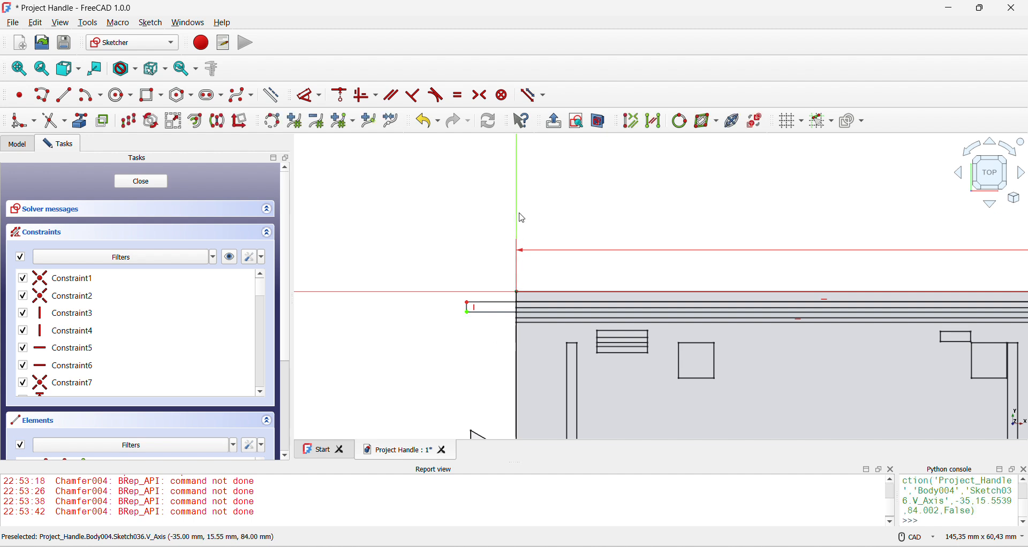
pyautogui.press('c')
pyautogui.scroll(-4, 500, 350)
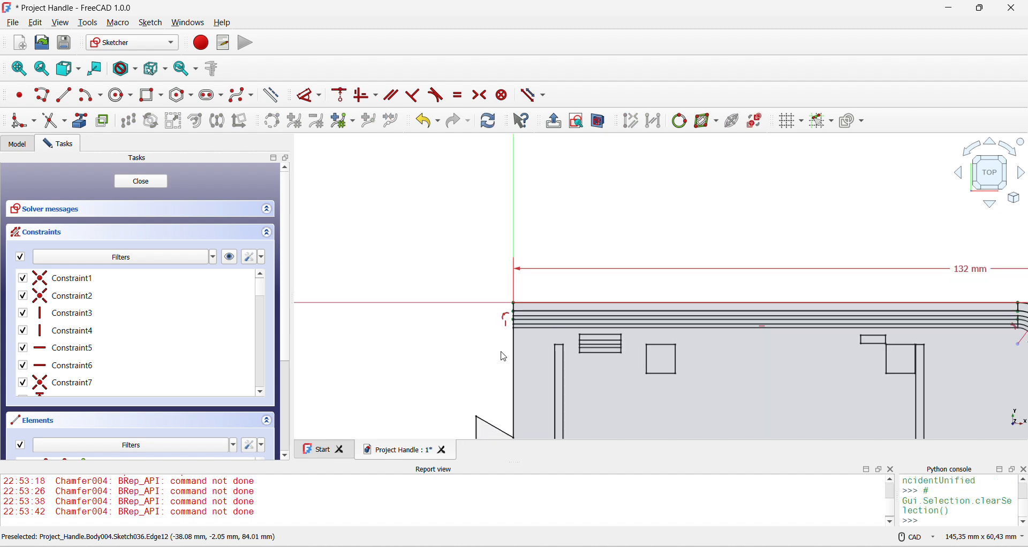
# - Constrain the outer profile's lower-left endpoint onto the vertical axis
pyautogui.moveTo(471, 366); pyautogui.dragTo(485, 159, button='middle')
pyautogui.scroll(-6, 508, 337)
pyautogui.moveTo(508, 353); pyautogui.dragTo(507, 226, button='middle')
pyautogui.scroll(6, 511, 301)
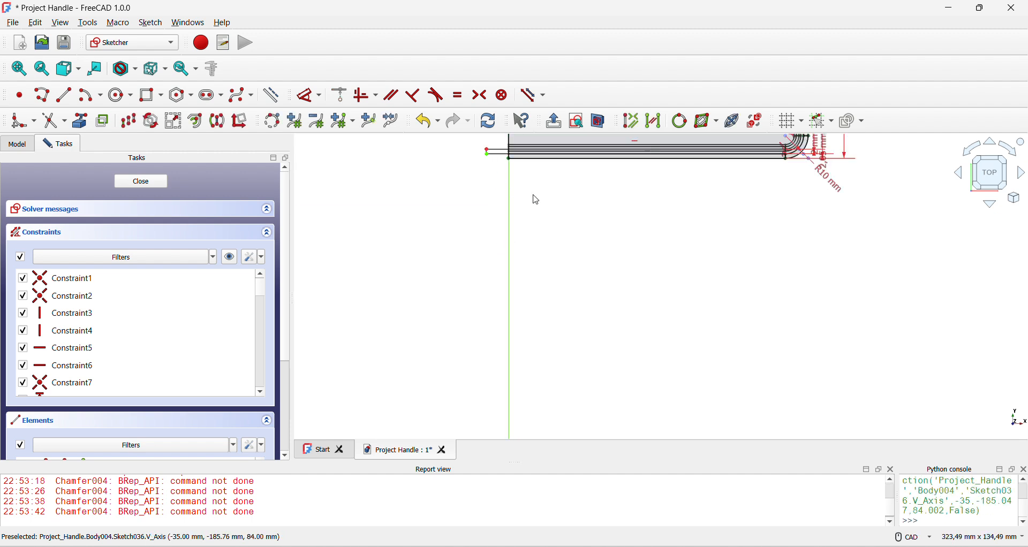
pyautogui.click(634, 207)
pyautogui.scroll(6, 500, 166)
pyautogui.moveTo(499, 166); pyautogui.dragTo(524, 458, button='middle')
pyautogui.scroll(1, 525, 446)
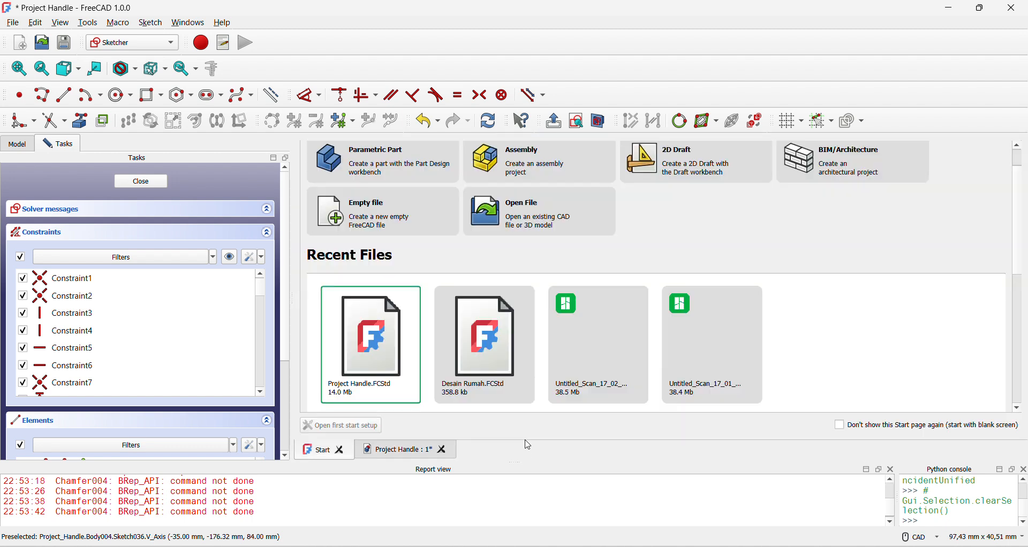
pyautogui.click(393, 451)
pyautogui.moveTo(452, 338); pyautogui.dragTo(500, 266, button='middle')
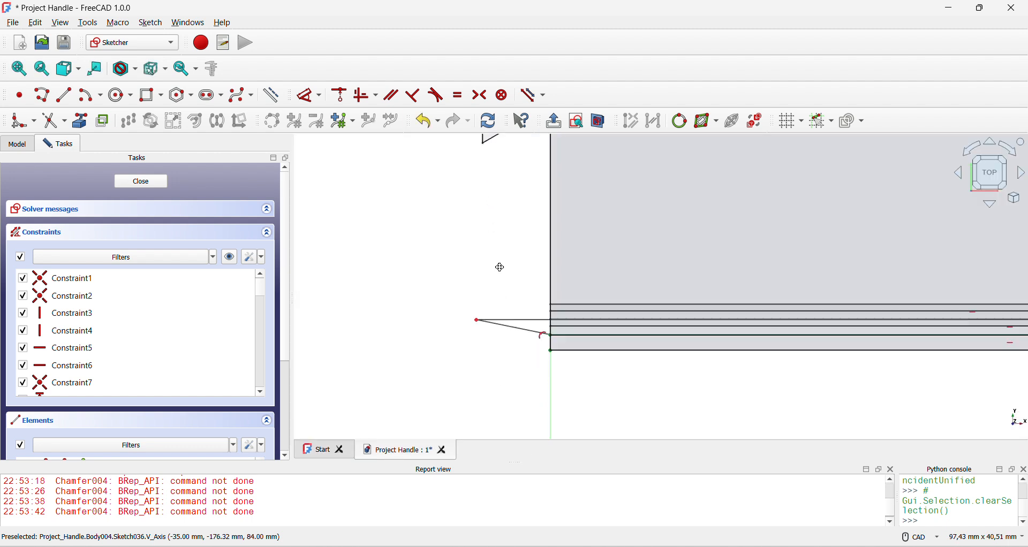
# - Make the slanted closing line at the wall's lower-left end vertical
pyautogui.scroll(3, 500, 266)
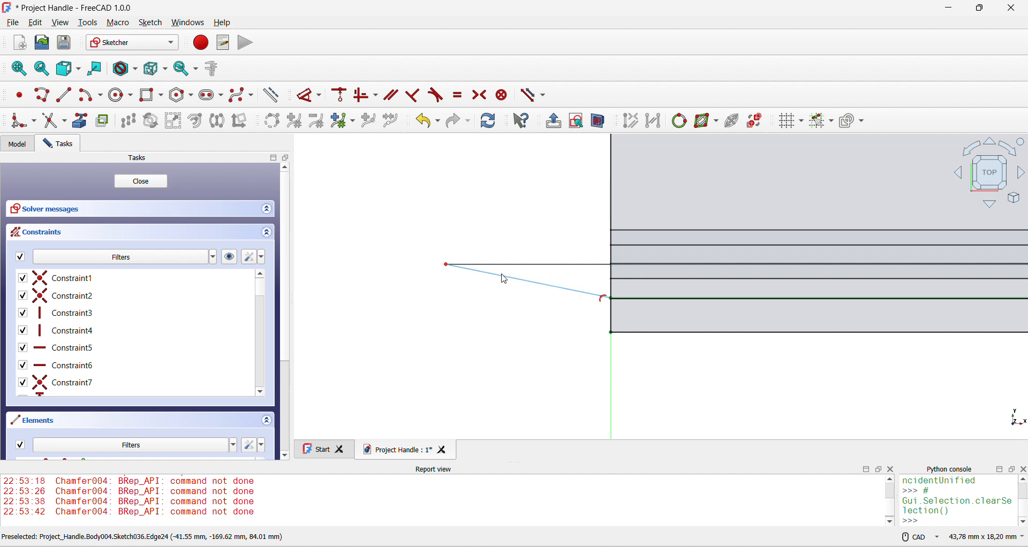
pyautogui.click(561, 292)
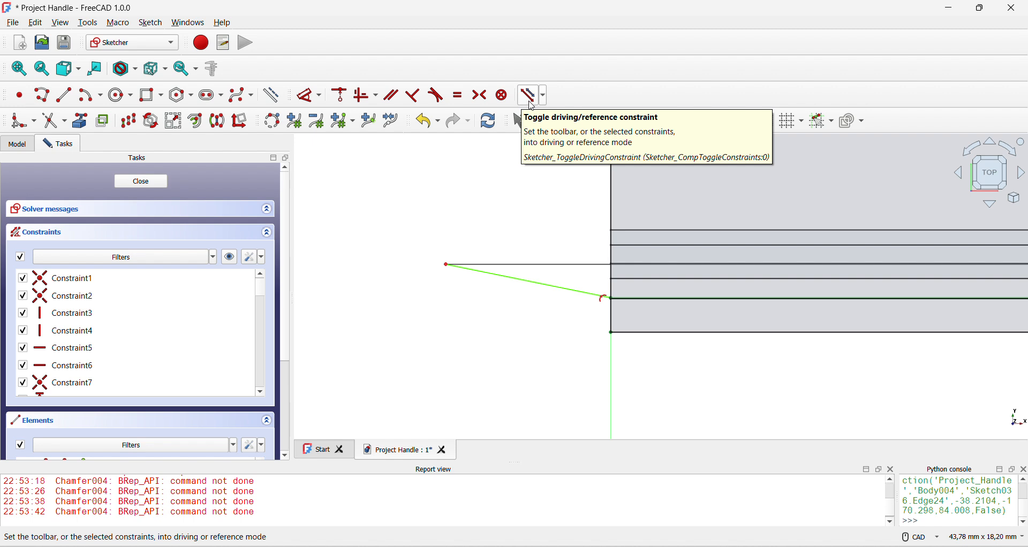
pyautogui.click(376, 96)
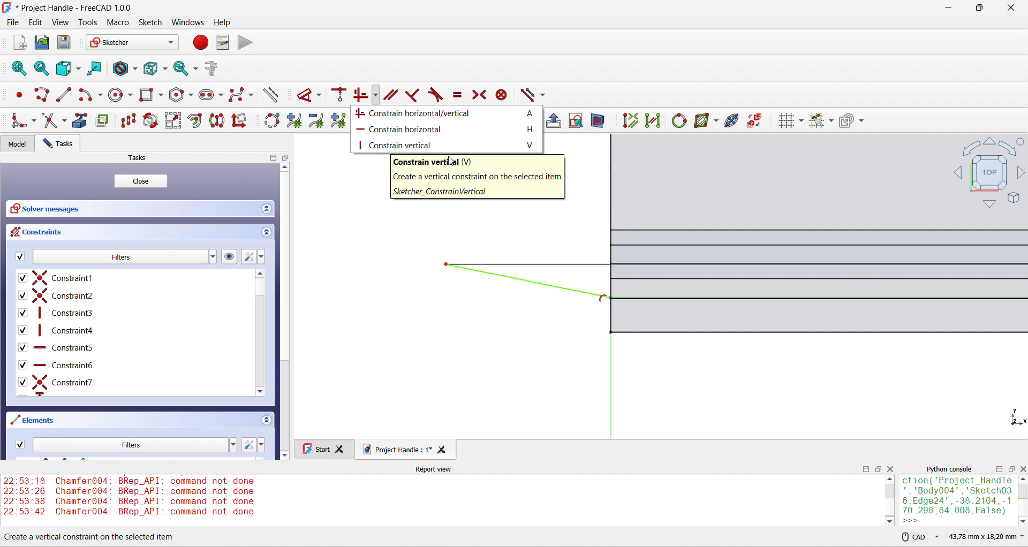
pyautogui.click(430, 145)
pyautogui.scroll(-5, 546, 361)
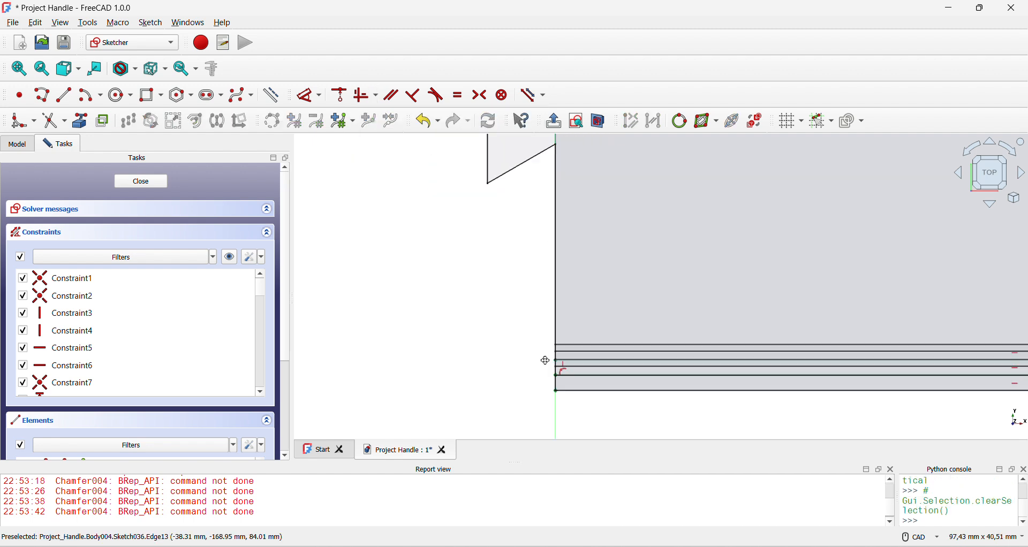
# - Close the sketch and pad it 10 mm in the reversed direction
pyautogui.click(141, 182)
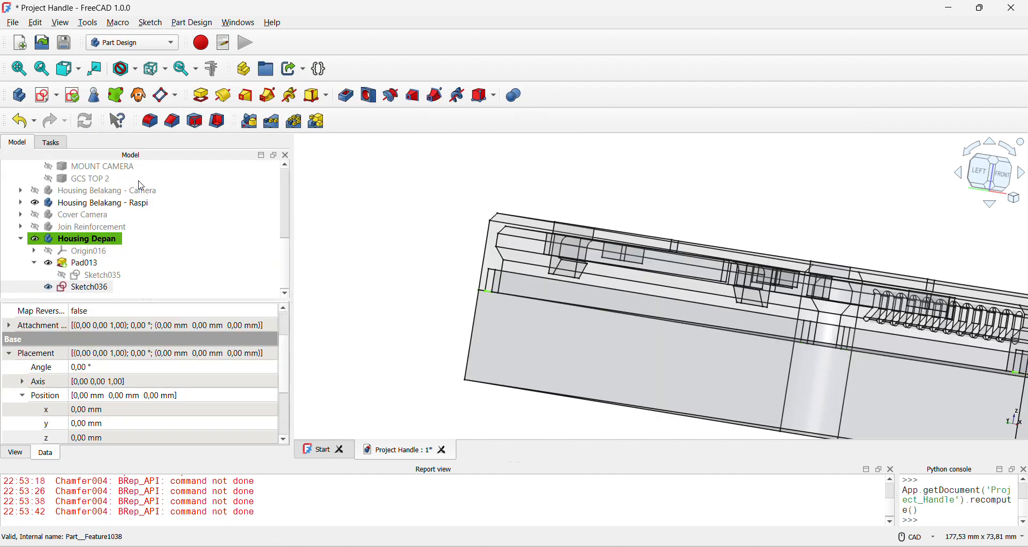
pyautogui.press('3')
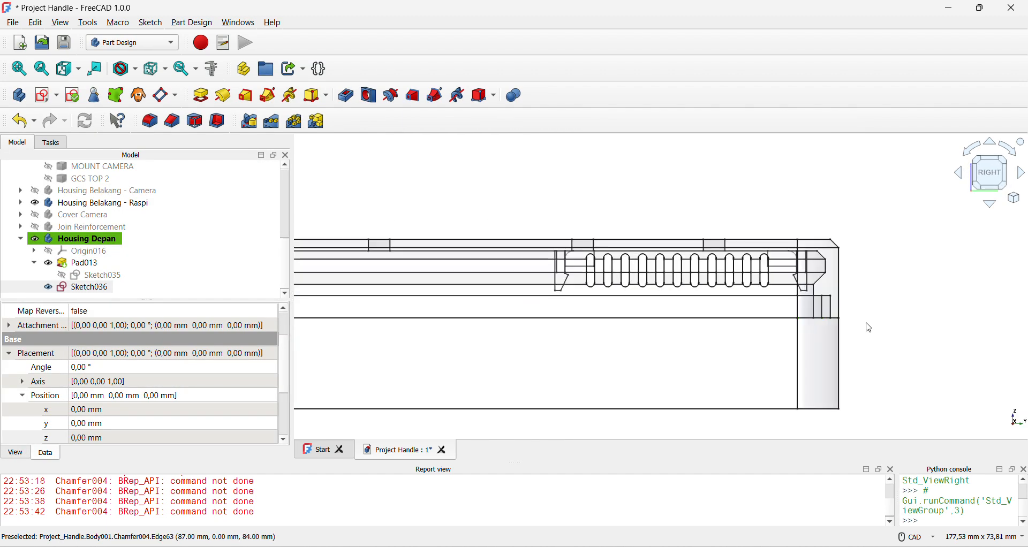
pyautogui.scroll(5, 763, 287)
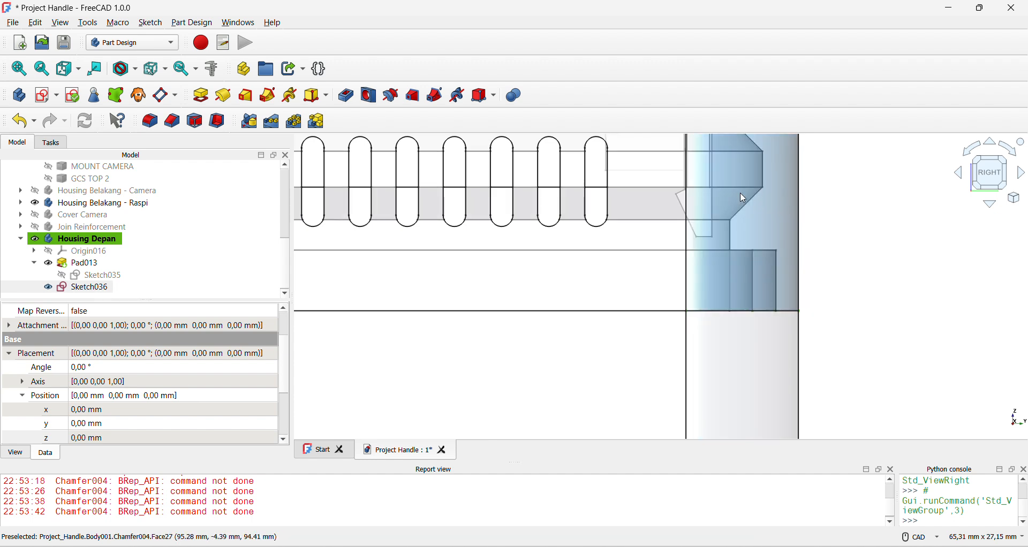
pyautogui.click(201, 96)
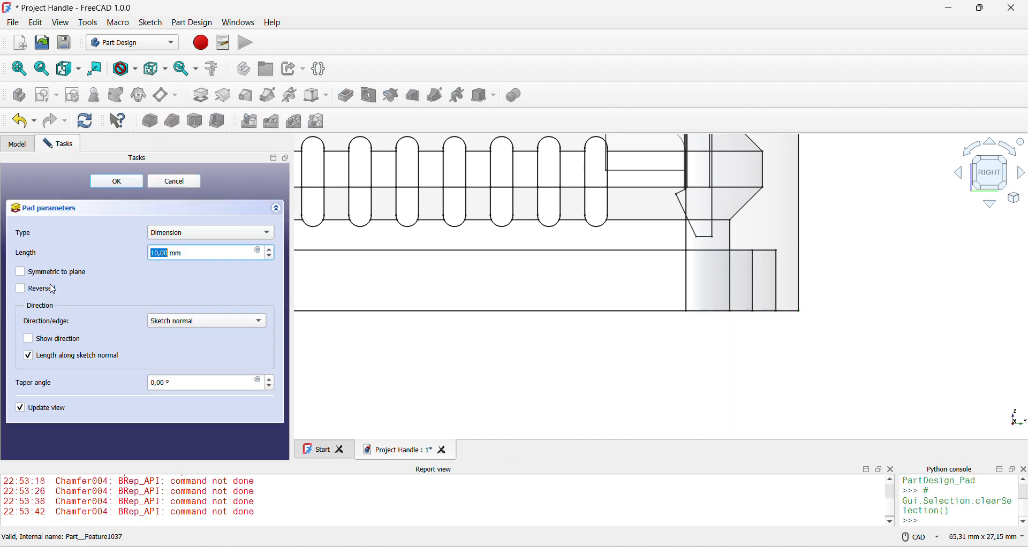
pyautogui.click(21, 290)
pyautogui.click(131, 187)
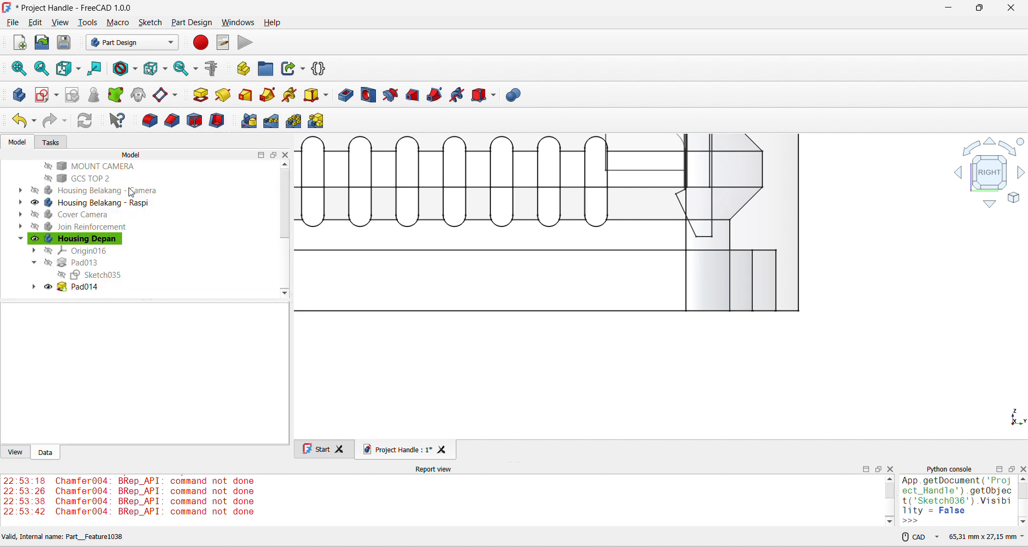
# - Remove the new pad from Housing Depan and reopen its wall sketch for editing
pyautogui.click(103, 289)
pyautogui.moveTo(630, 317); pyautogui.dragTo(975, 239, button='middle')
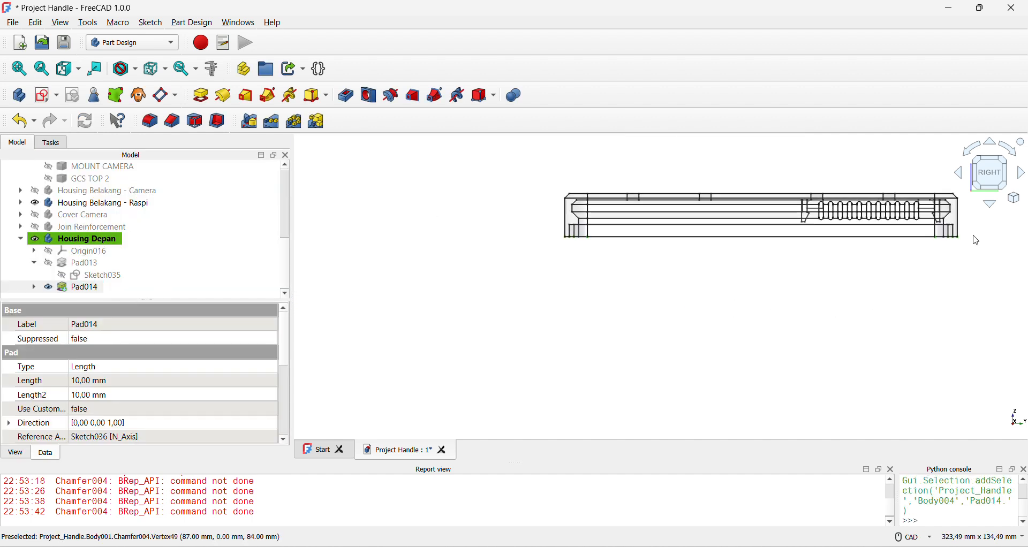
pyautogui.press('Delete')
pyautogui.click(80, 289)
pyautogui.doubleClick(80, 289)
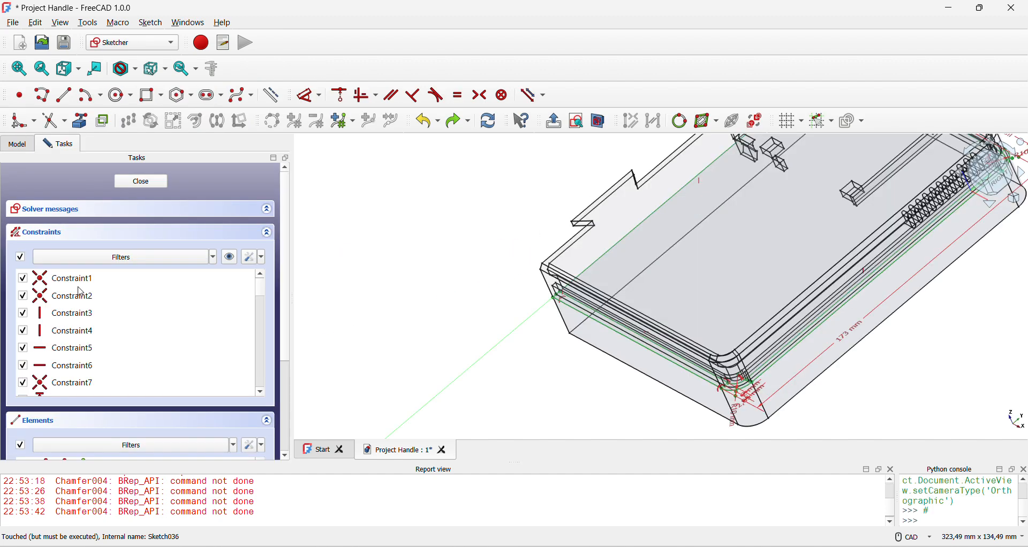
# - Delete the housing outline's lower horizontal edge from the wall sketch
pyautogui.scroll(4, 686, 297)
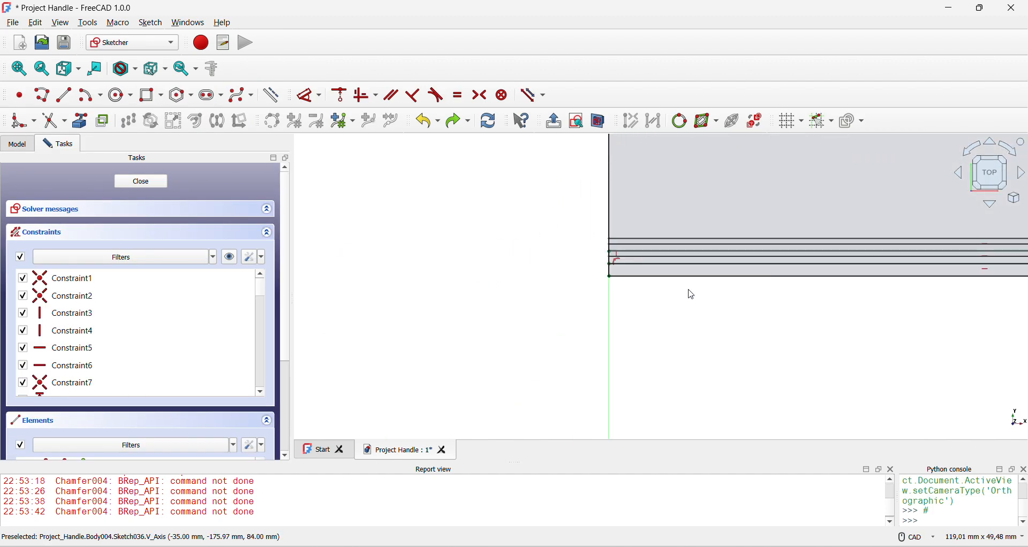
pyautogui.scroll(4, 546, 273)
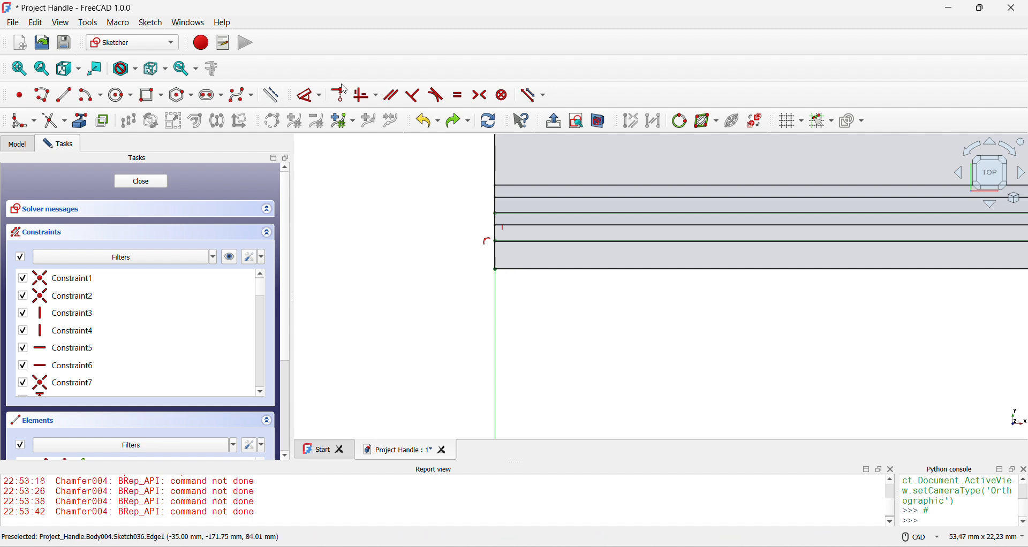
pyautogui.click(518, 270)
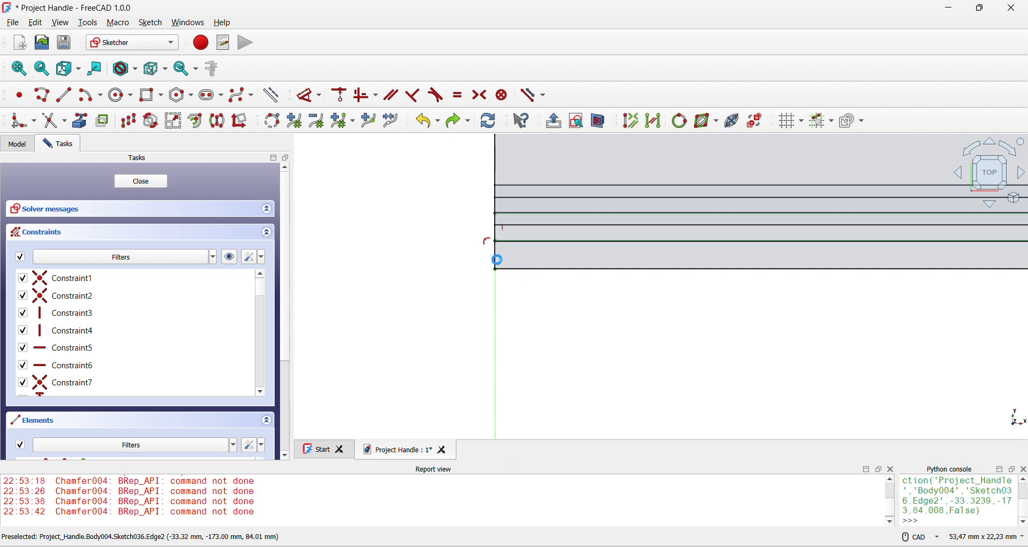
pyautogui.press('Delete')
pyautogui.scroll(-7, 525, 260)
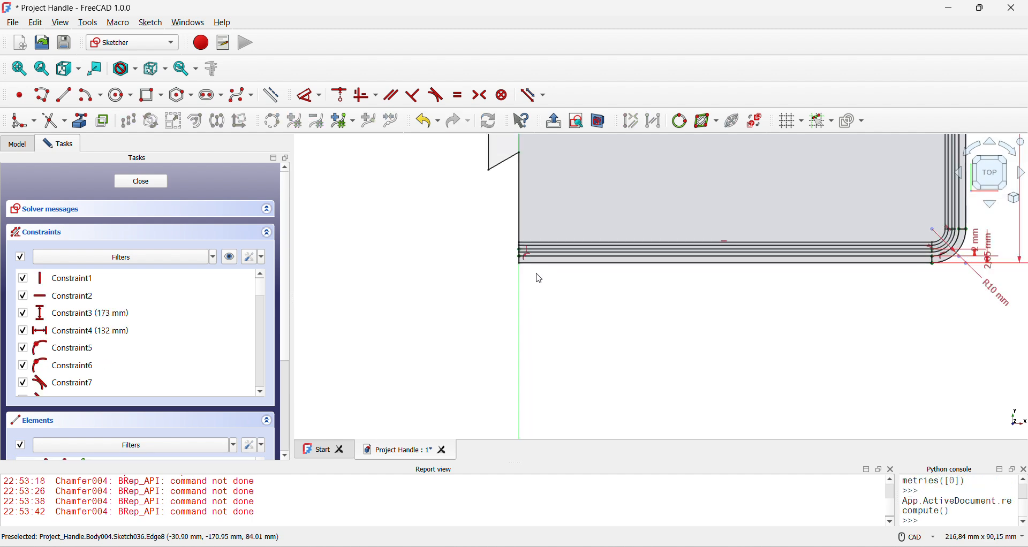
# - Delete the housing outline's lower-right corner arc and its right vertical edge
pyautogui.moveTo(968, 263); pyautogui.dragTo(668, 349, button='middle')
pyautogui.scroll(4, 668, 349)
pyautogui.click(626, 341)
pyautogui.press('Delete')
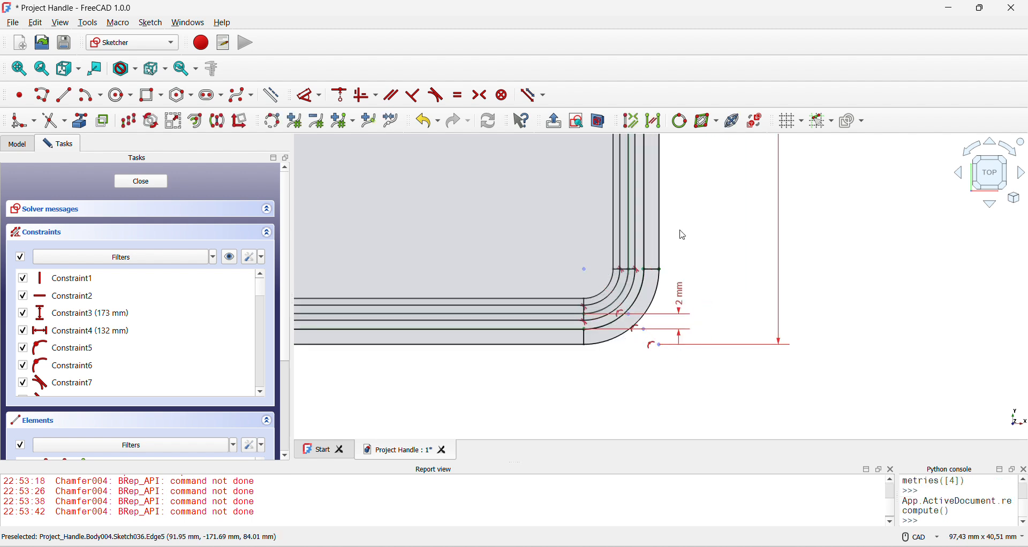
pyautogui.click(659, 227)
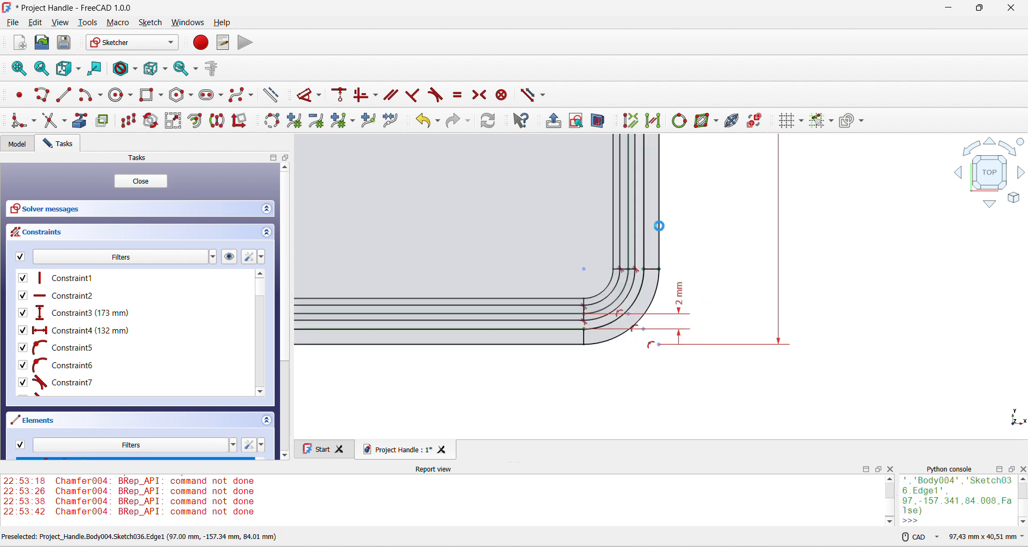
pyautogui.press('Delete')
# - Delete the housing outline's upper-right corner arc and upper horizontal edge from the wall sketch, and close the sketch
pyautogui.scroll(-8, 659, 225)
pyautogui.moveTo(660, 225); pyautogui.dragTo(673, 461, button='middle')
pyautogui.scroll(5, 669, 224)
pyautogui.scroll(3, 670, 242)
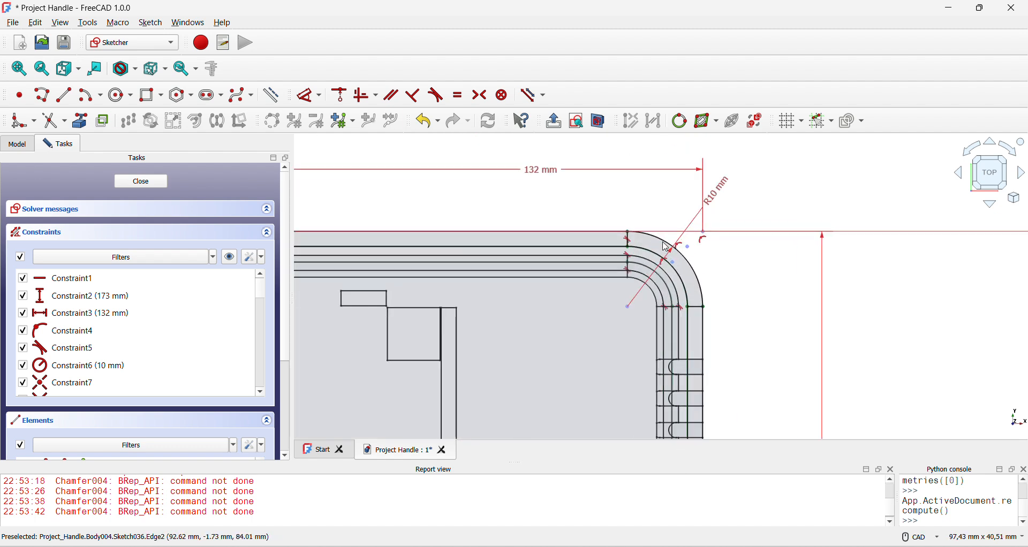
pyautogui.click(669, 247)
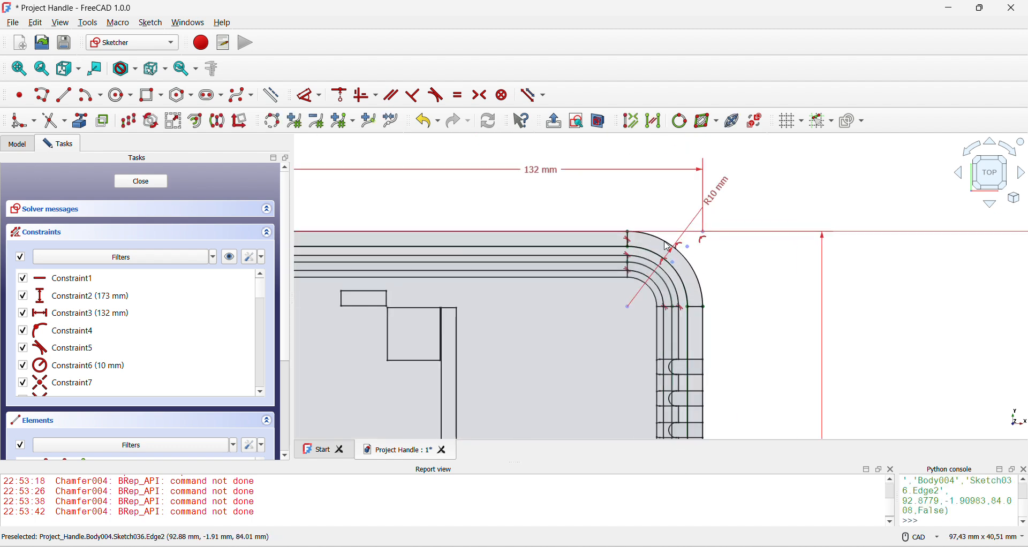
pyautogui.press('Delete')
pyautogui.scroll(-3, 545, 236)
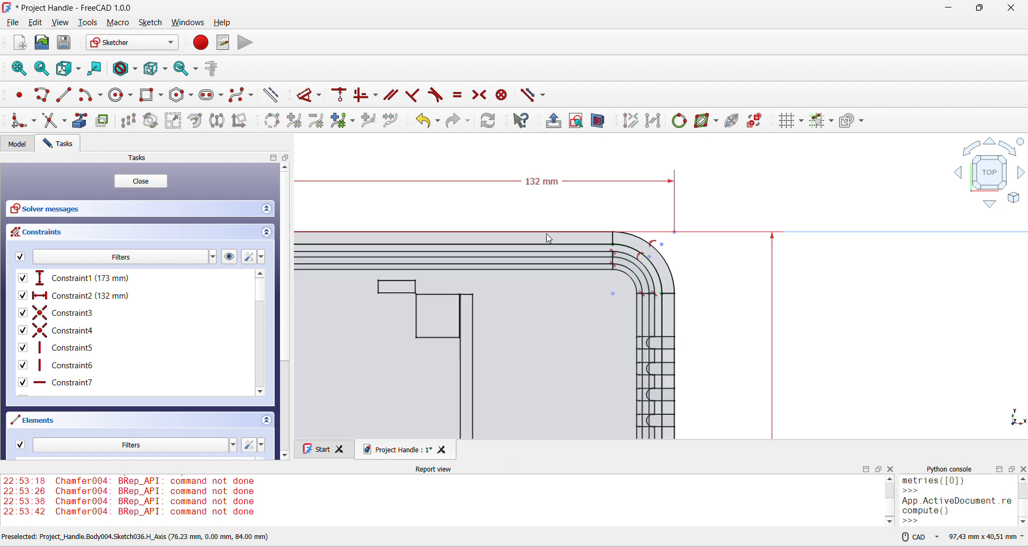
pyautogui.moveTo(389, 237); pyautogui.dragTo(716, 250, button='middle')
pyautogui.scroll(8, 395, 253)
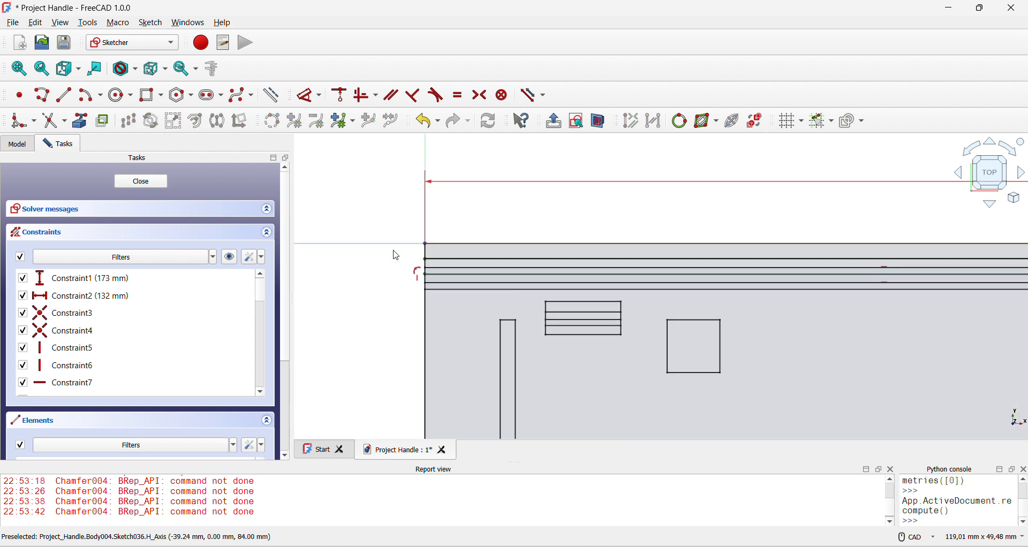
pyautogui.click(427, 257)
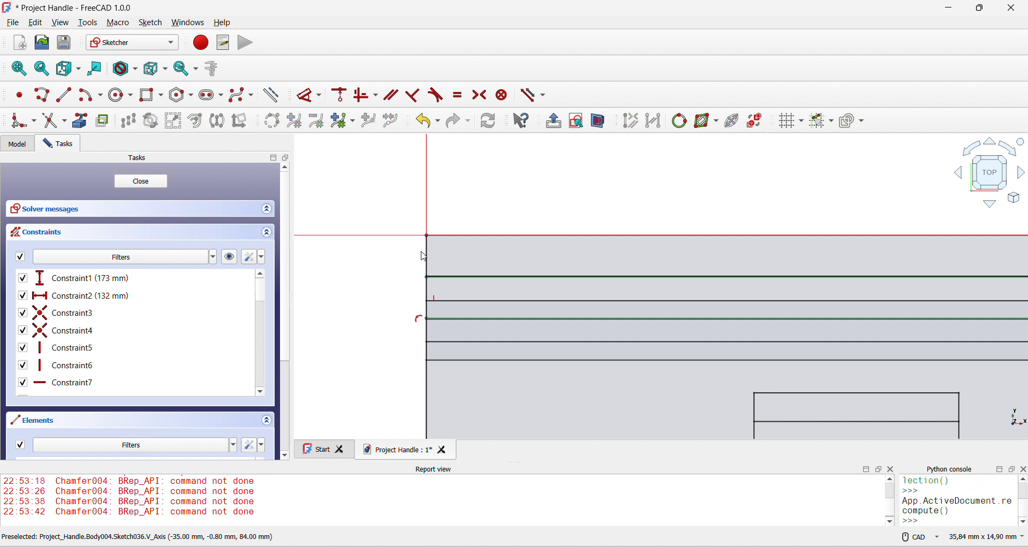
pyautogui.click(140, 182)
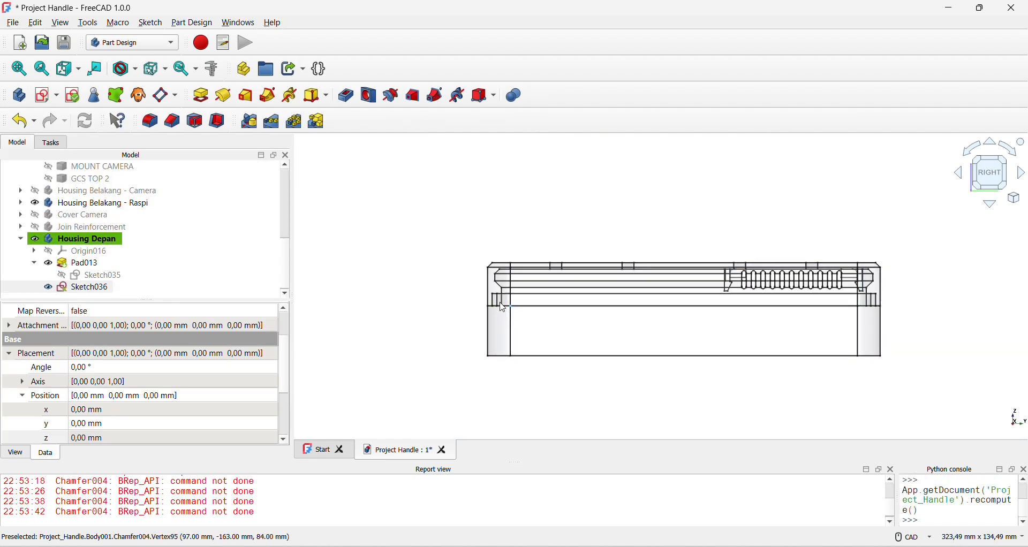
# - Pad the wall sketch of Housing Depan with a length of 4.6 mm
pyautogui.scroll(6, 498, 297)
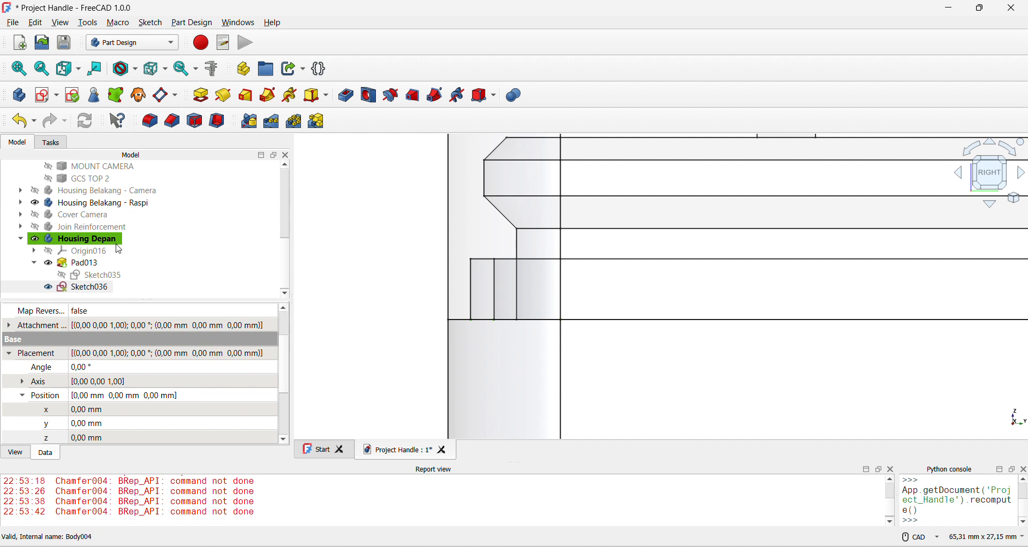
pyautogui.click(97, 288)
pyautogui.click(202, 96)
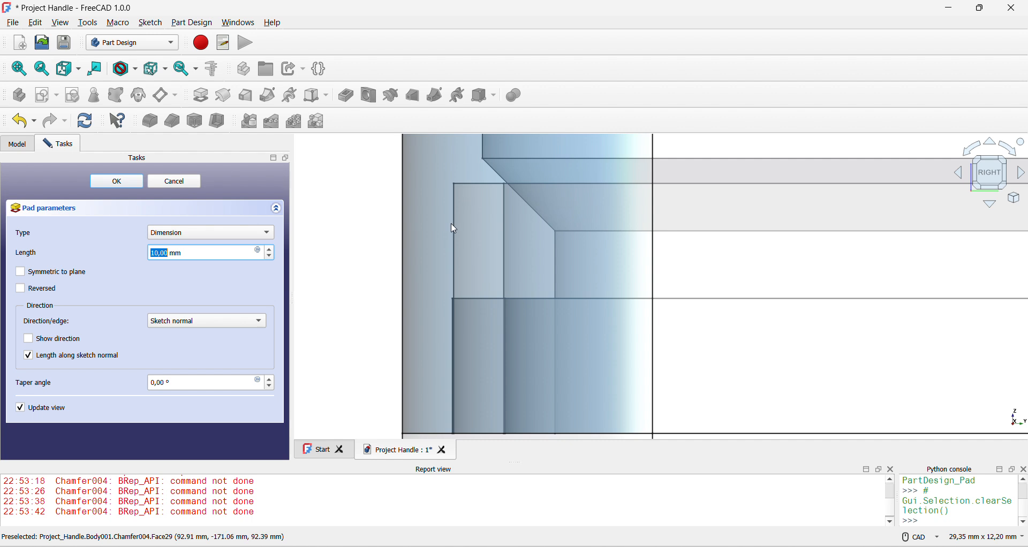
pyautogui.moveTo(451, 224); pyautogui.dragTo(464, 156, button='middle')
pyautogui.scroll(-5, 199, 255)
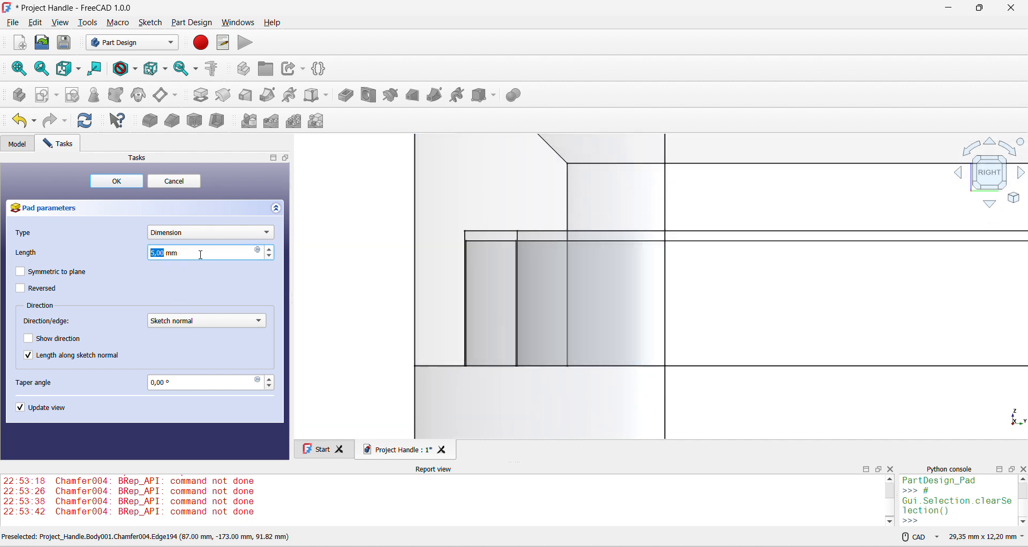
pyautogui.write('4,6')
pyautogui.press('Return')
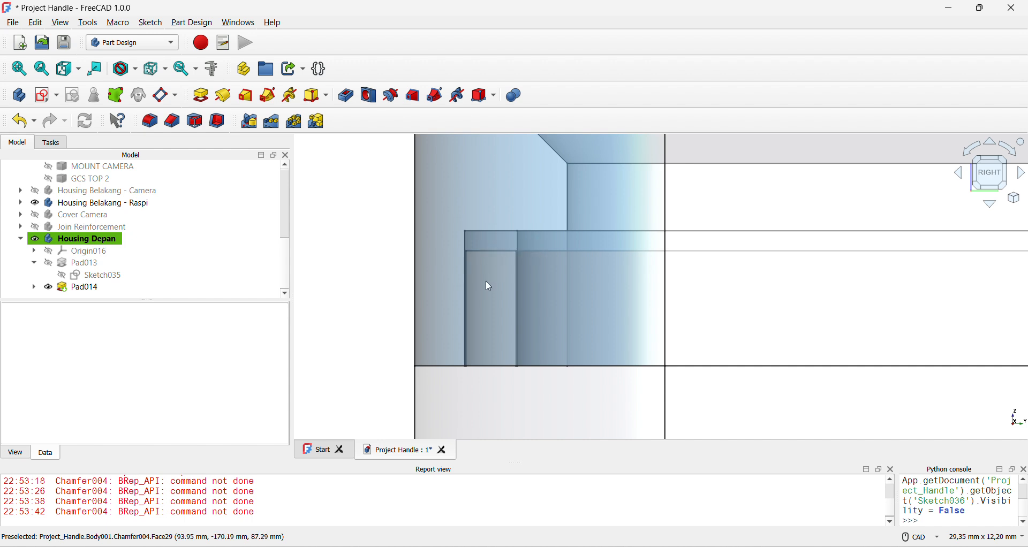
# - Examine how the new wall pad fits inside the rear housing, from the side and at an angle
pyautogui.scroll(-3, 489, 289)
pyautogui.scroll(-2, 496, 281)
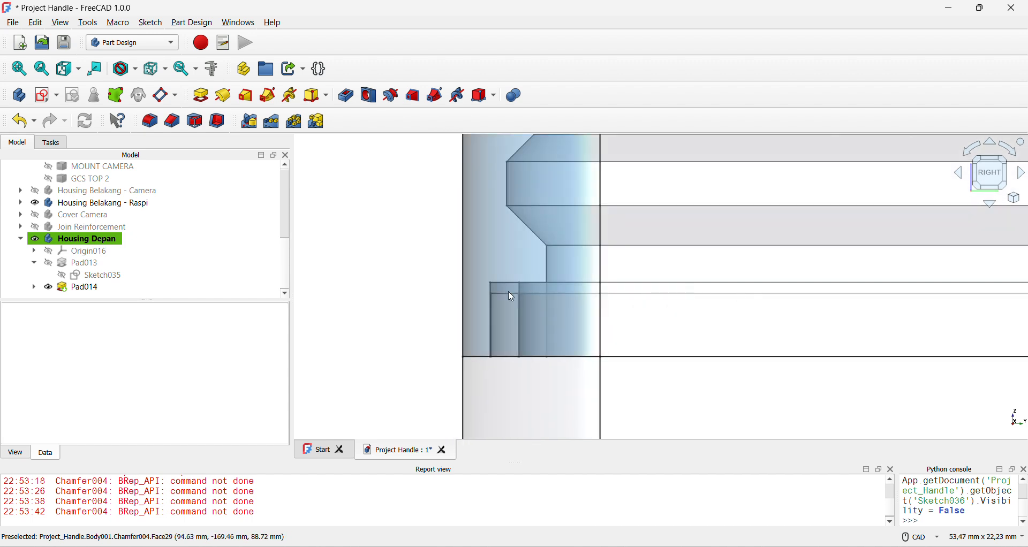
pyautogui.moveTo(442, 292); pyautogui.dragTo(446, 307, button='middle')
pyautogui.scroll(-2, 446, 302)
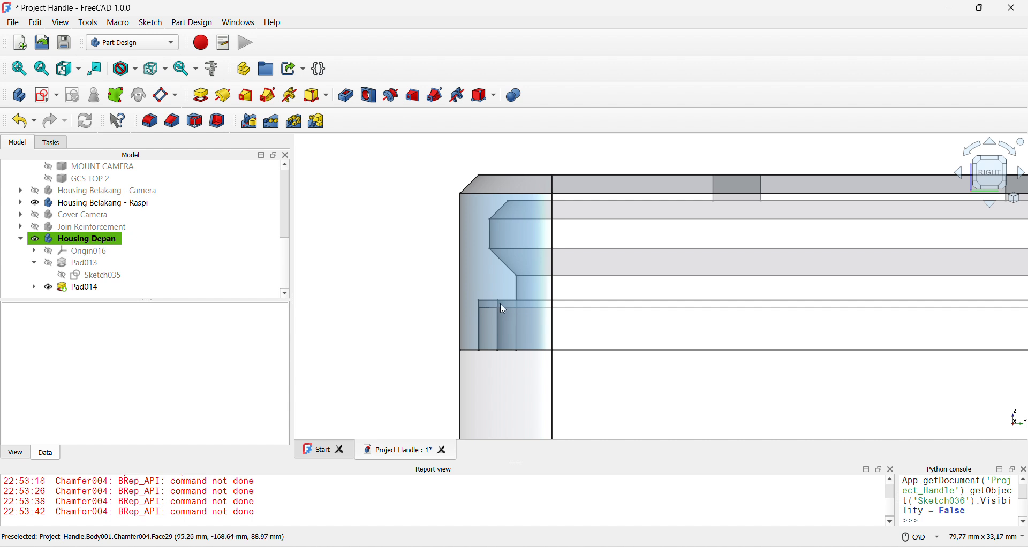
pyautogui.moveTo(500, 310); pyautogui.dragTo(454, 351, button='middle')
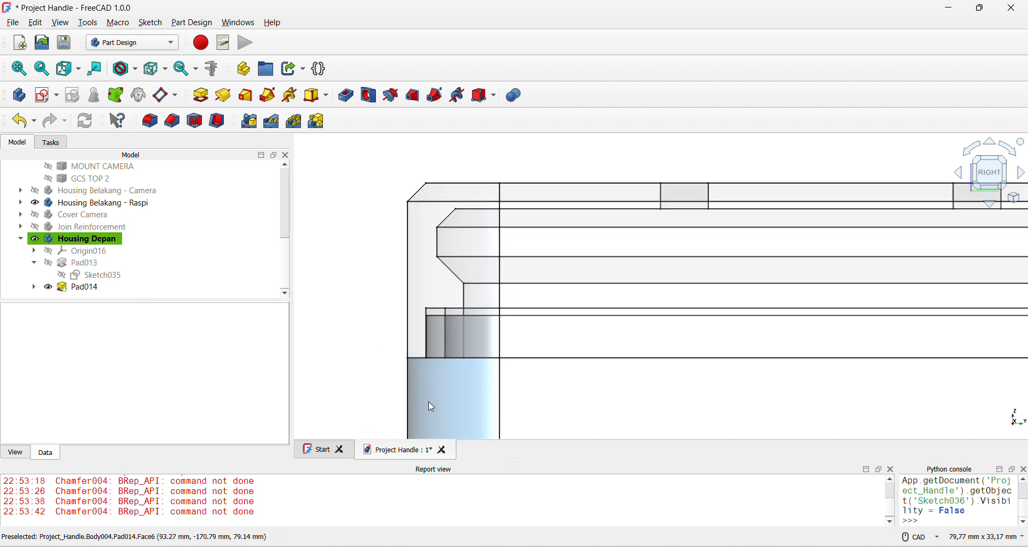
pyautogui.scroll(-3, 433, 240)
pyautogui.moveTo(429, 300); pyautogui.dragTo(523, 231, button='middle')
pyautogui.scroll(-3, 484, 287)
pyautogui.scroll(1, 515, 248)
pyautogui.moveTo(432, 261); pyautogui.dragTo(522, 306, button='middle')
pyautogui.scroll(-2, 557, 372)
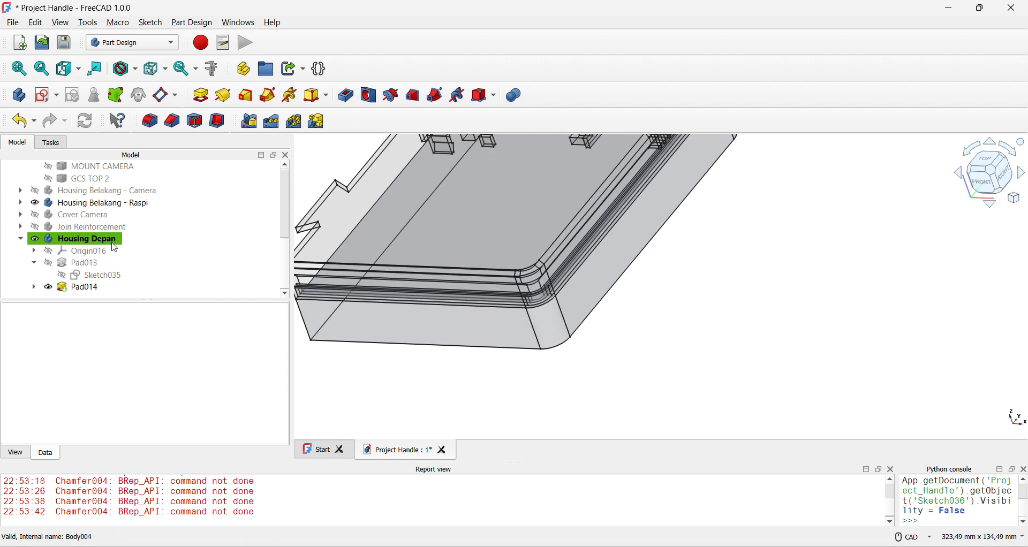
# - Make the LCD 10 inch part visible in the assembly
pyautogui.scroll(2, 99, 208)
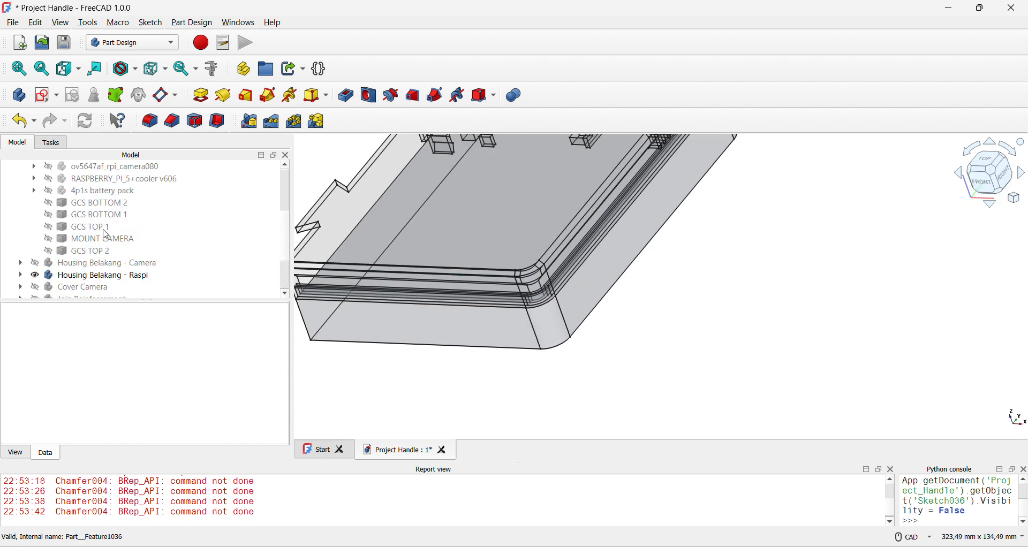
pyautogui.scroll(2, 113, 220)
pyautogui.click(109, 214)
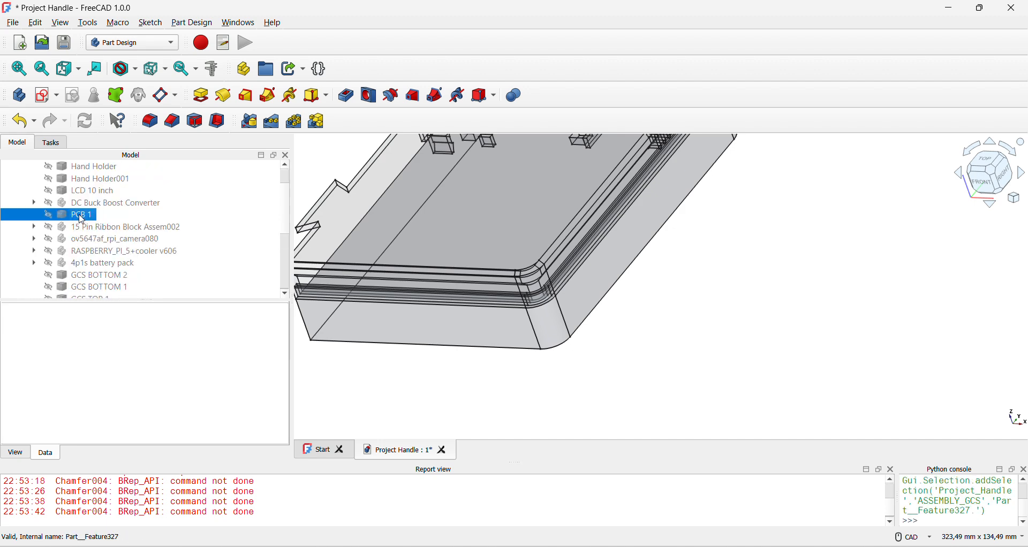
pyautogui.click(105, 192)
pyautogui.press('space')
pyautogui.scroll(-2, 605, 321)
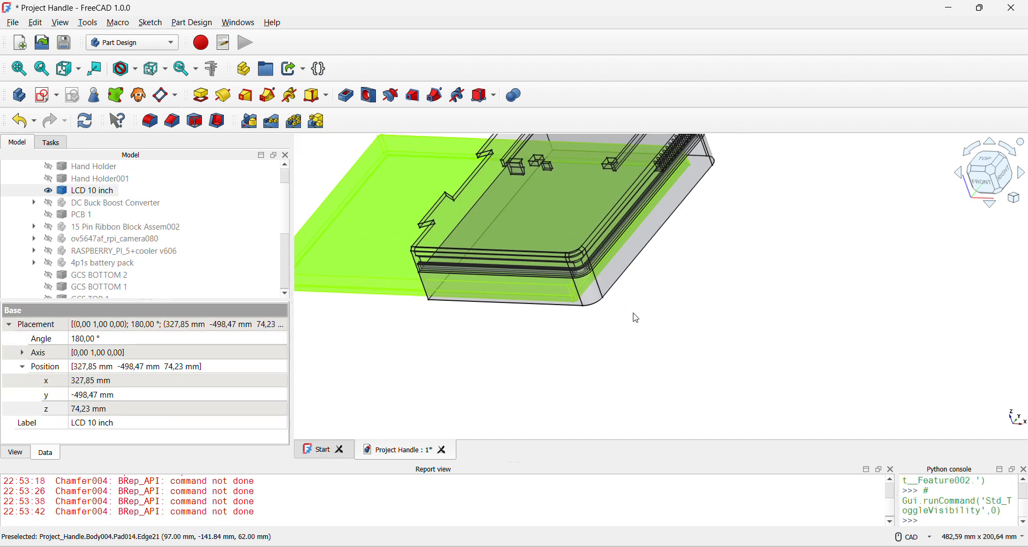
# - Examine how the LCD sits inside the front housing from below, at an angle, from the top and from the side
pyautogui.click(635, 317)
pyautogui.moveTo(635, 317); pyautogui.dragTo(622, 220, button='middle')
pyautogui.scroll(-3, 642, 200)
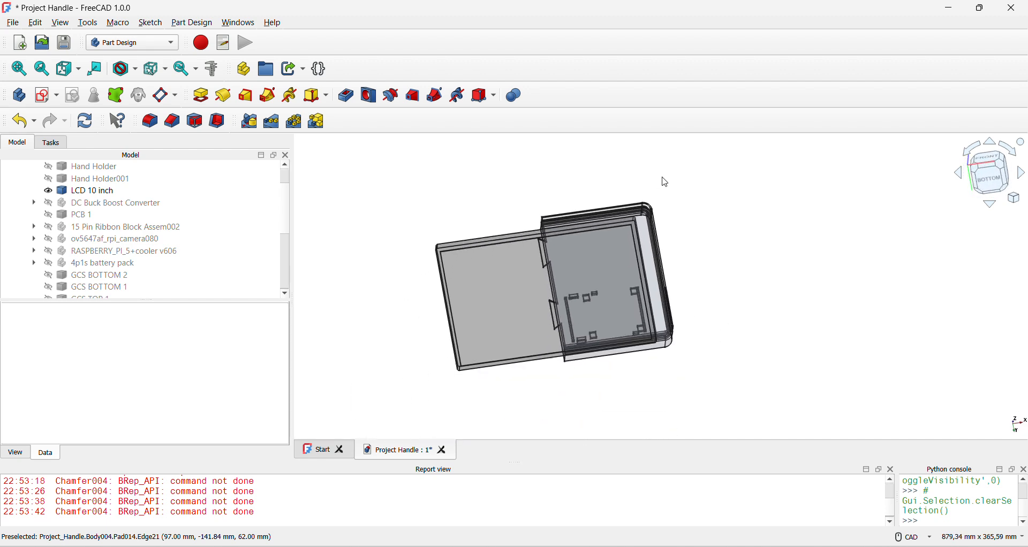
pyautogui.scroll(4, 551, 282)
pyautogui.moveTo(551, 282); pyautogui.dragTo(688, 273, button='middle')
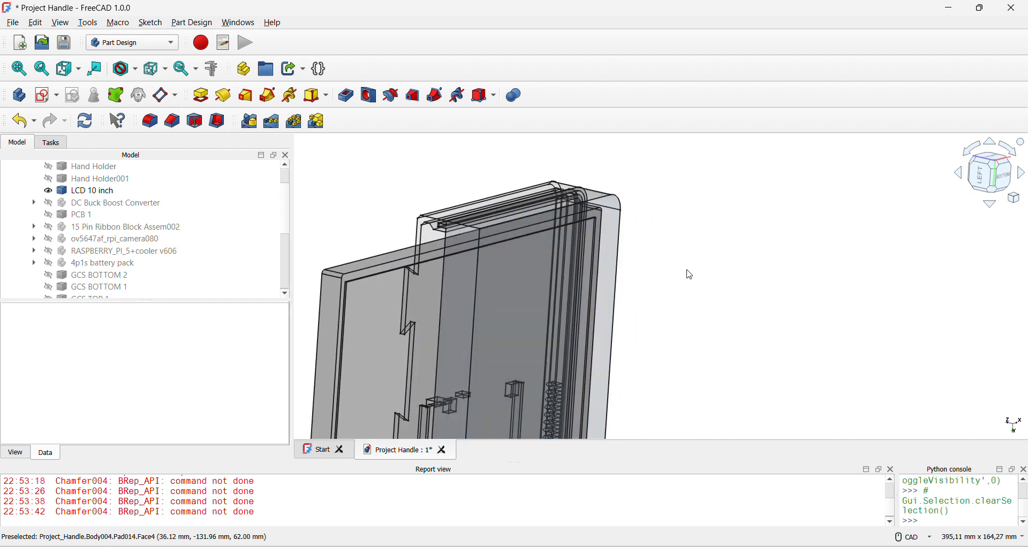
pyautogui.moveTo(544, 351); pyautogui.dragTo(564, 277, button='middle')
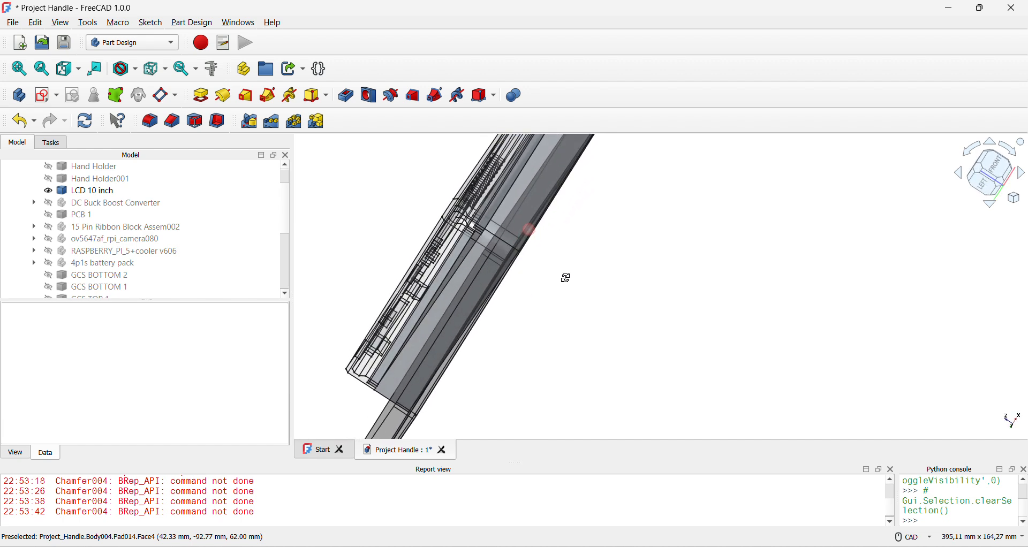
pyautogui.press('2')
pyautogui.scroll(-5, 535, 300)
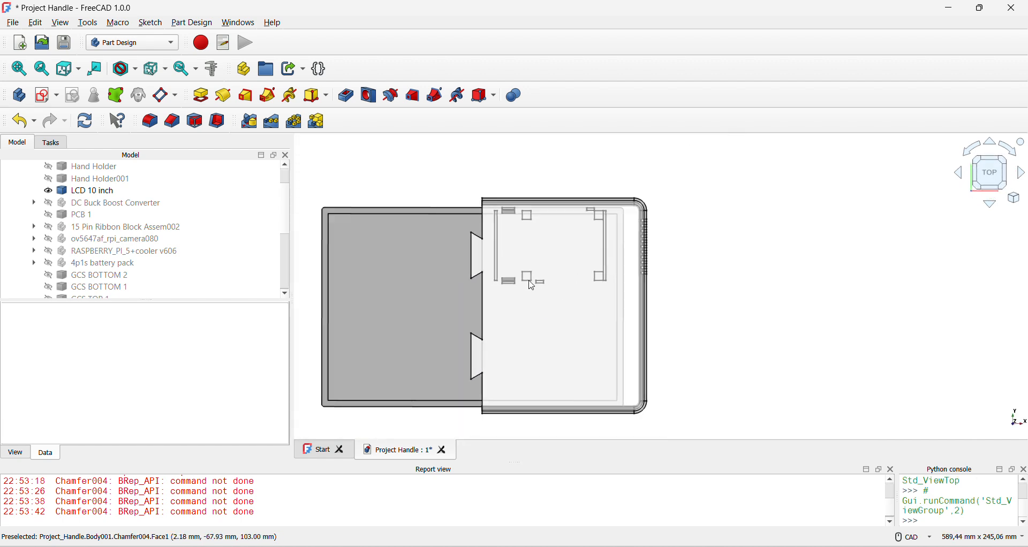
pyautogui.press('3')
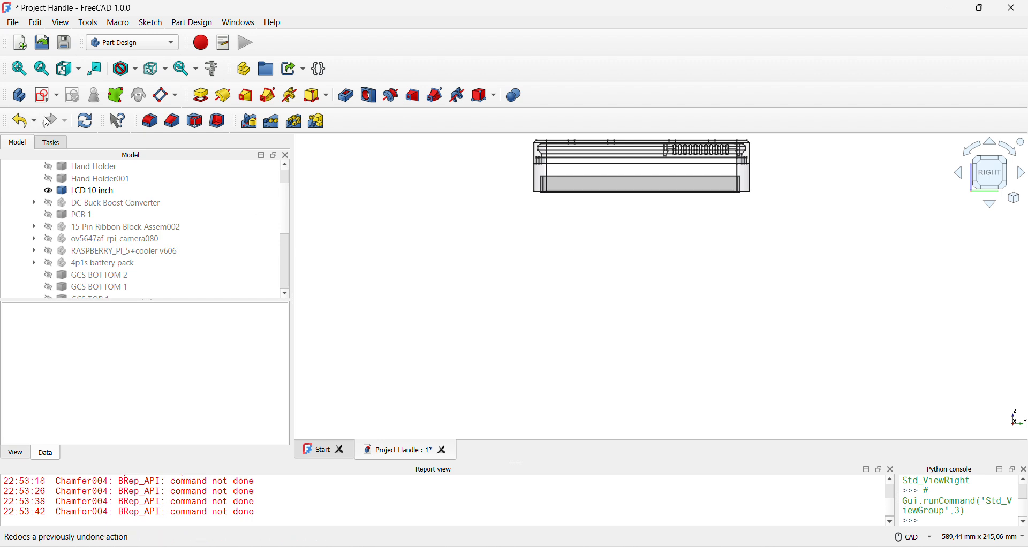
# - Create a new sketch on the XY base plane of Housing Depan
pyautogui.click(46, 96)
pyautogui.scroll(-3, 575, 249)
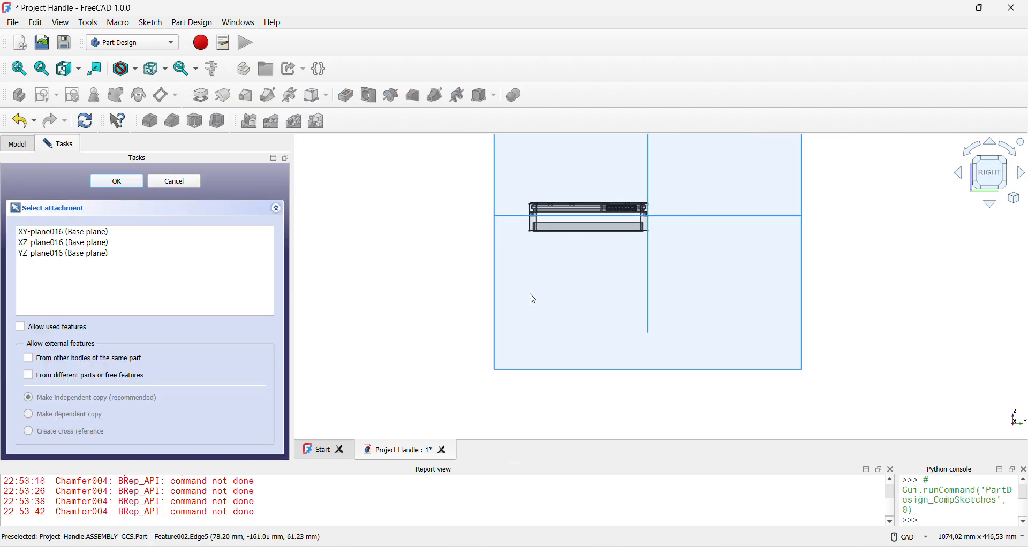
pyautogui.press('2')
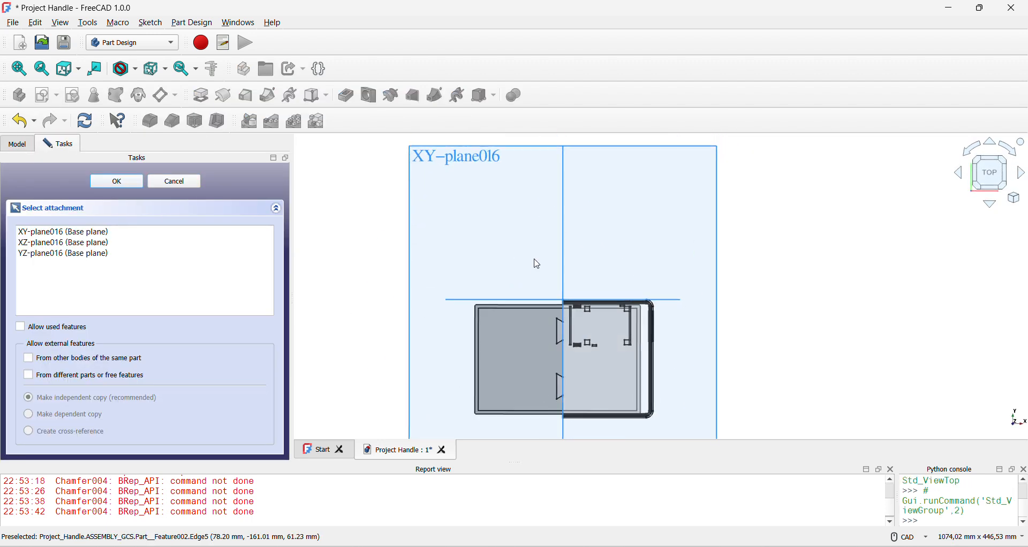
pyautogui.click(497, 159)
# - Set the z position of the new sketch's attachment offset to -6 mm, placing its plane above the LCD
pyautogui.press('3')
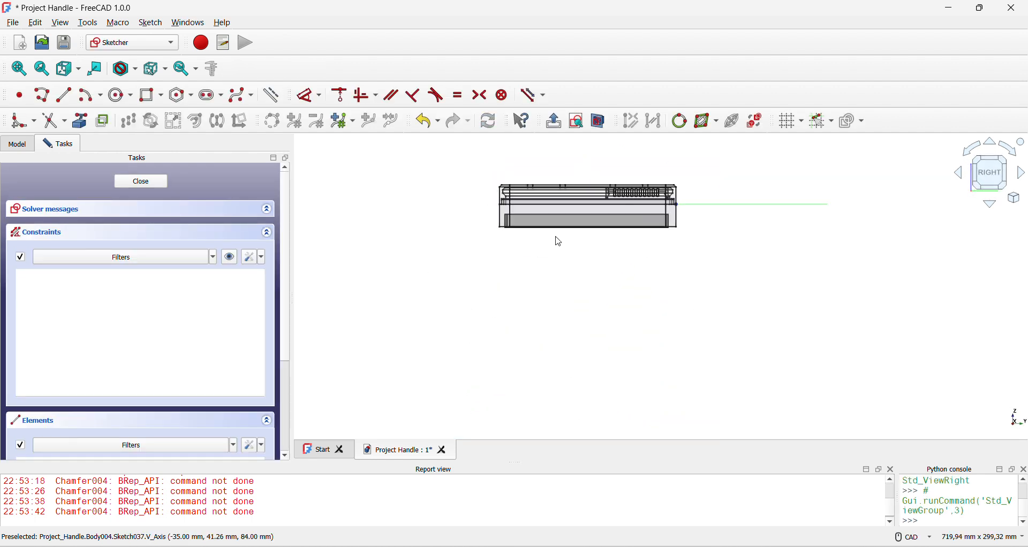
pyautogui.scroll(6, 559, 242)
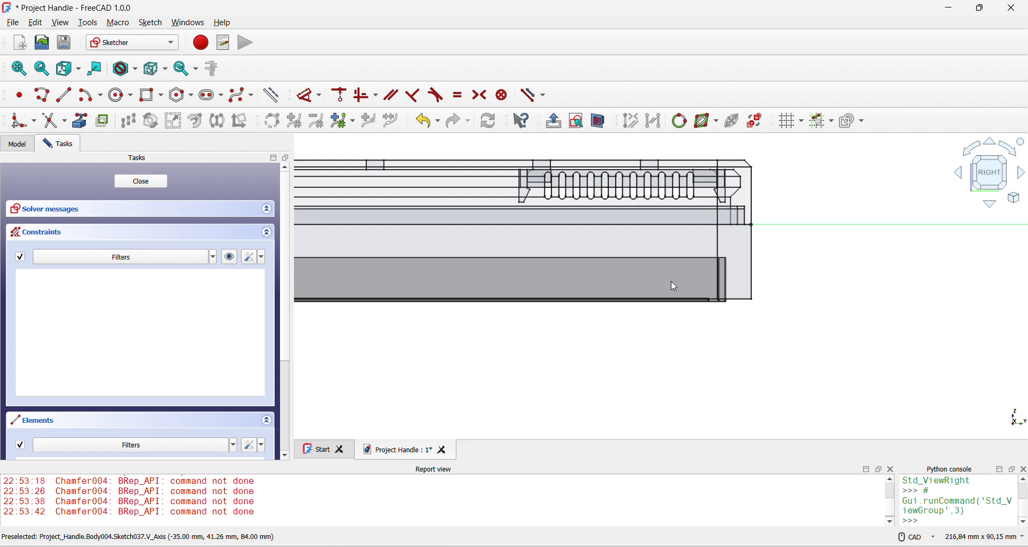
pyautogui.scroll(5, 687, 256)
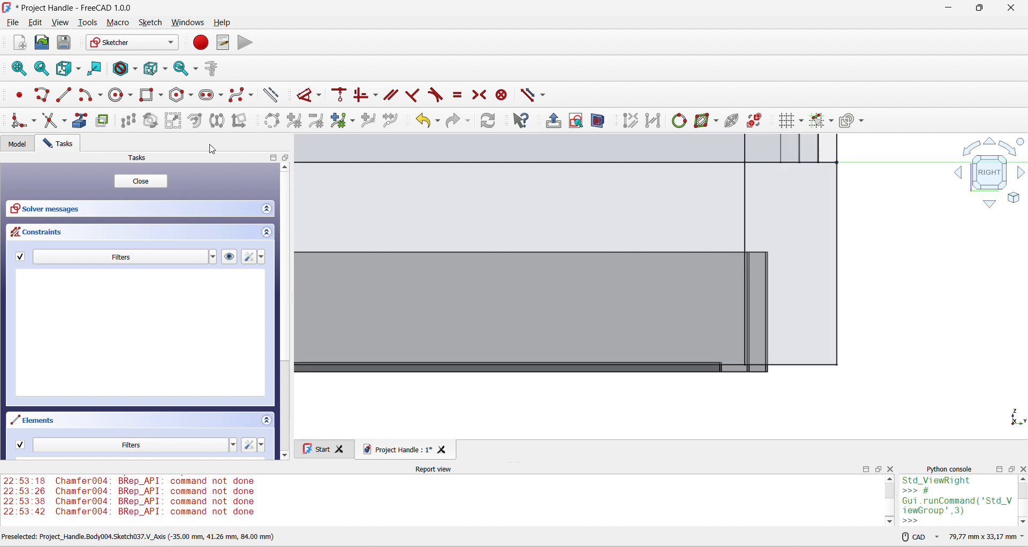
pyautogui.click(24, 146)
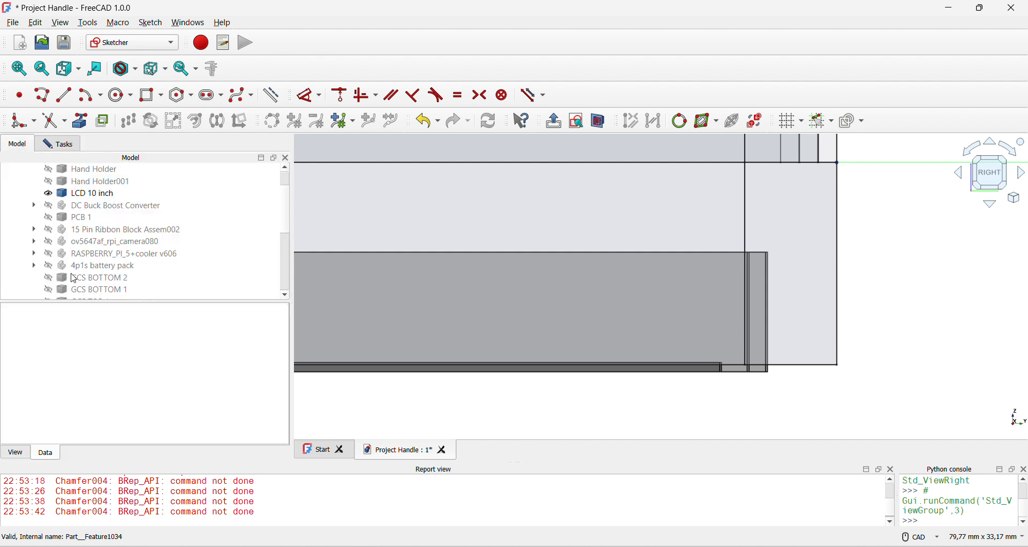
pyautogui.click(89, 290)
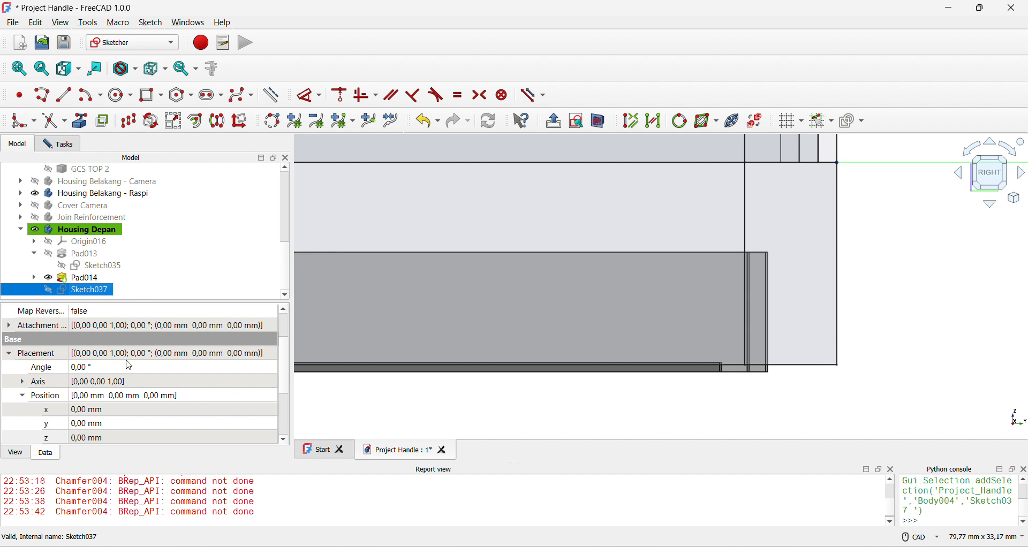
pyautogui.scroll(2, 129, 366)
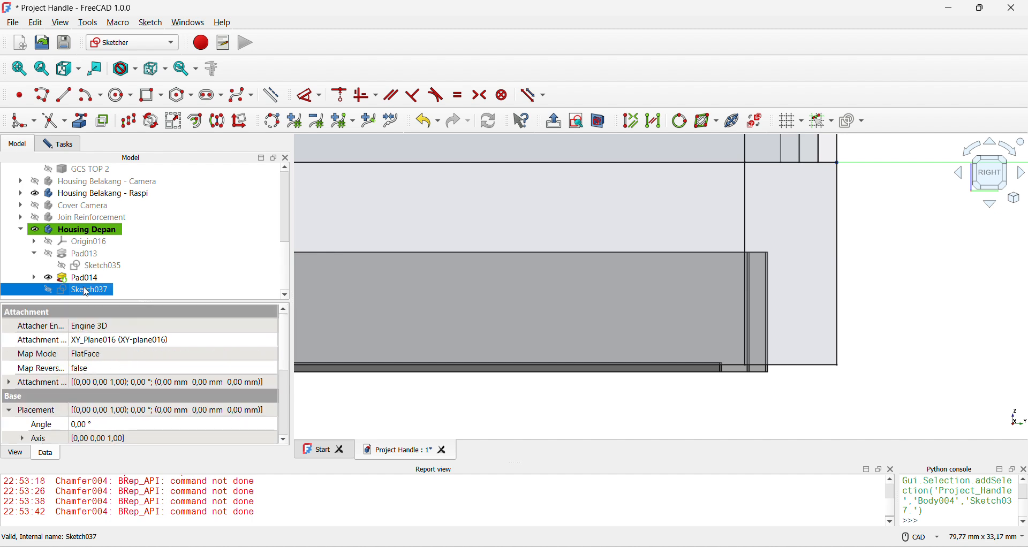
pyautogui.click(9, 384)
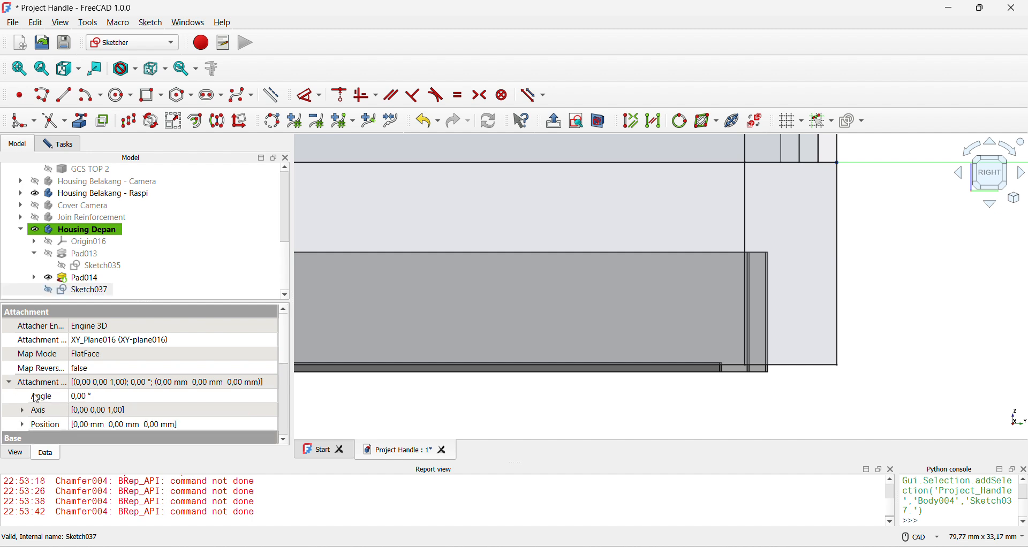
pyautogui.click(22, 424)
pyautogui.scroll(-2, 80, 407)
pyautogui.click(137, 387)
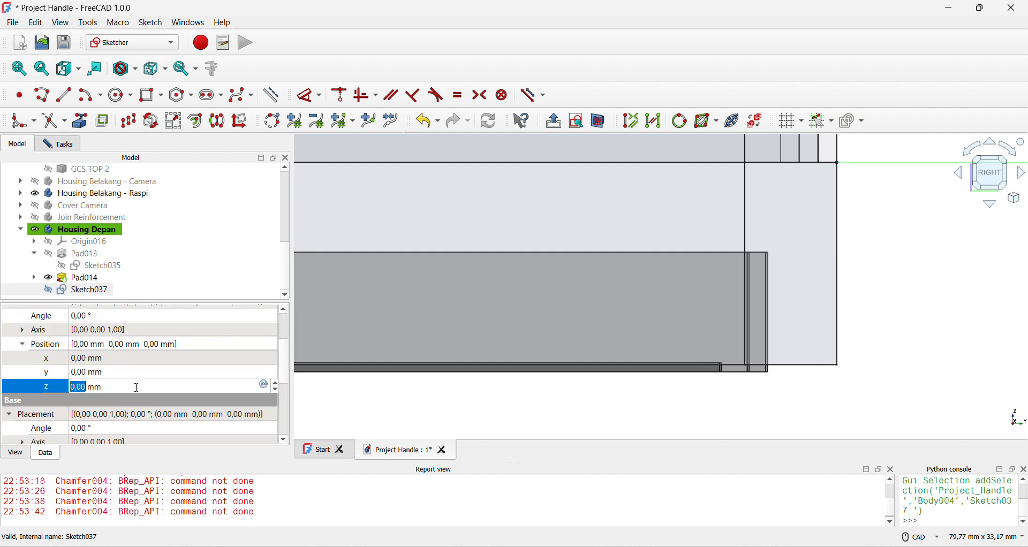
pyautogui.scroll(-8, 137, 387)
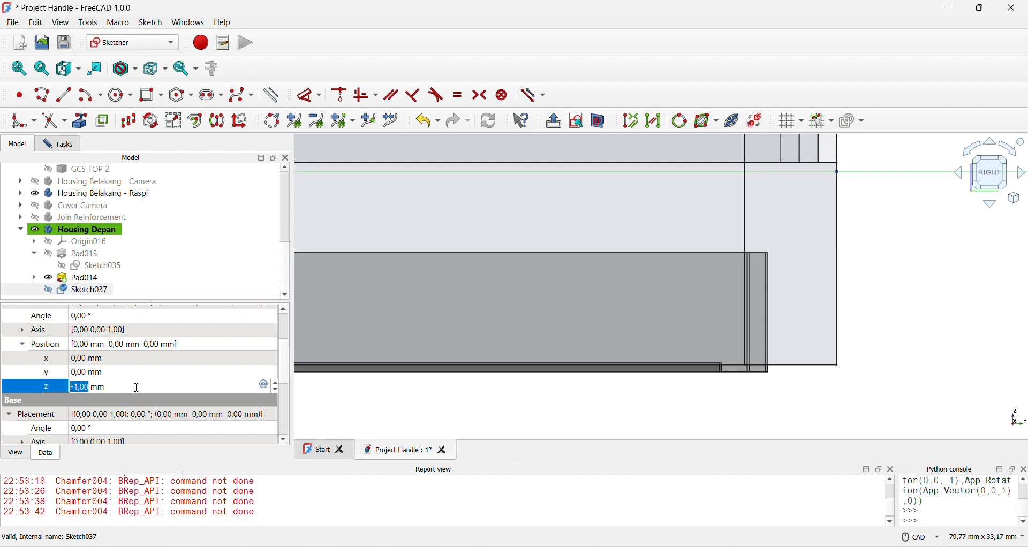
pyautogui.scroll(5, 137, 387)
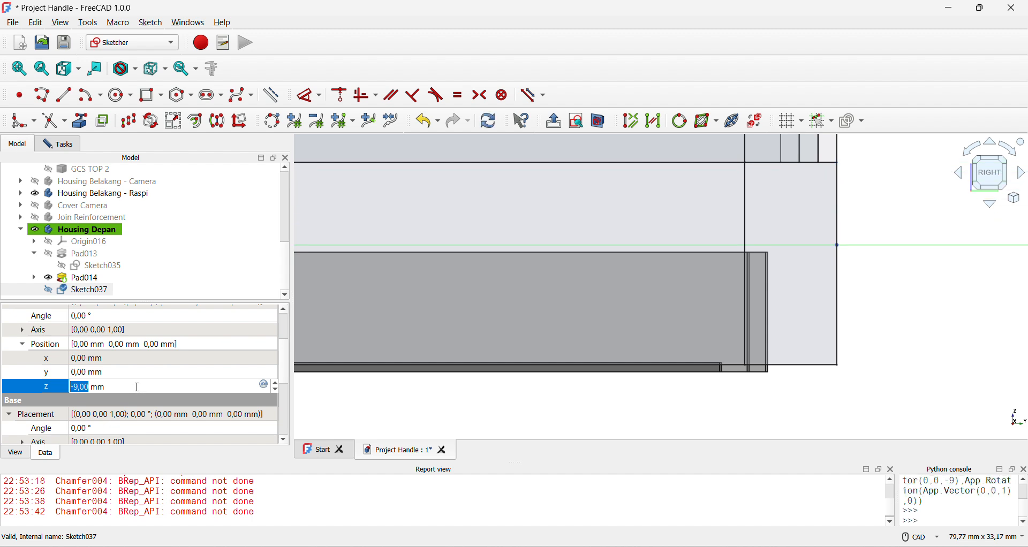
pyautogui.scroll(-2, 137, 387)
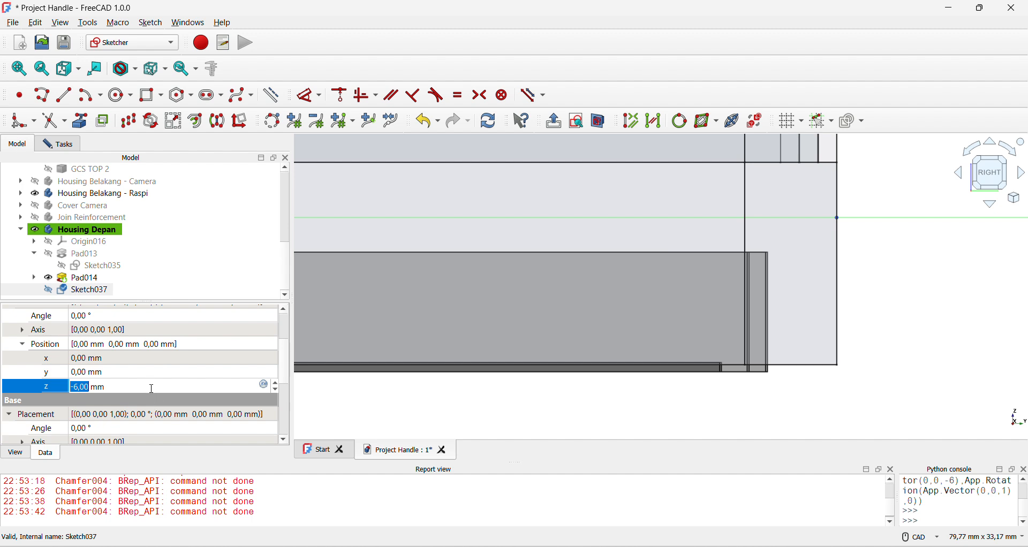
# - Set the z position of the new sketch's attachment offset to -9.8 mm, aligning its plane with the LCD's top face
pyautogui.scroll(-4, 152, 387)
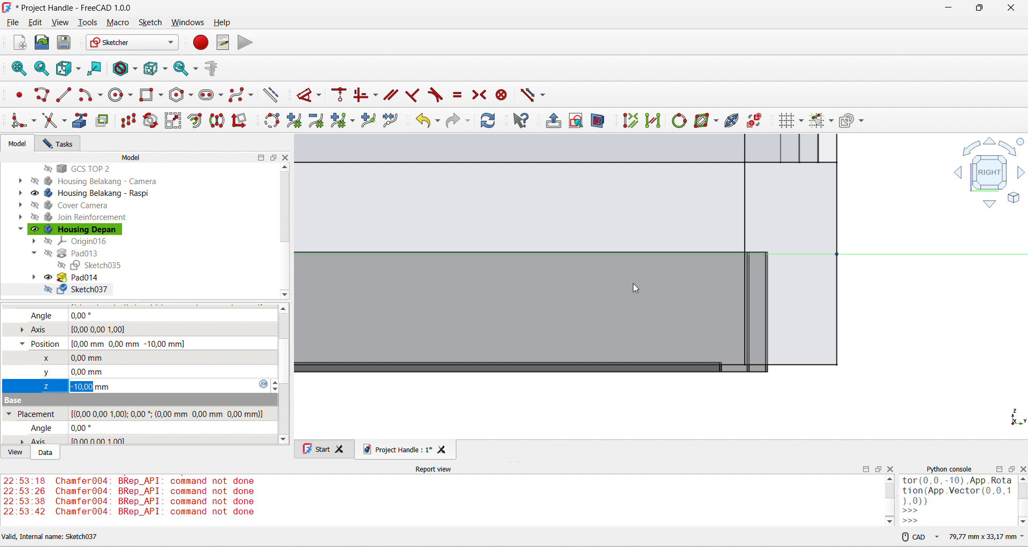
pyautogui.scroll(5, 637, 281)
pyautogui.moveTo(834, 245); pyautogui.dragTo(603, 294, button='middle')
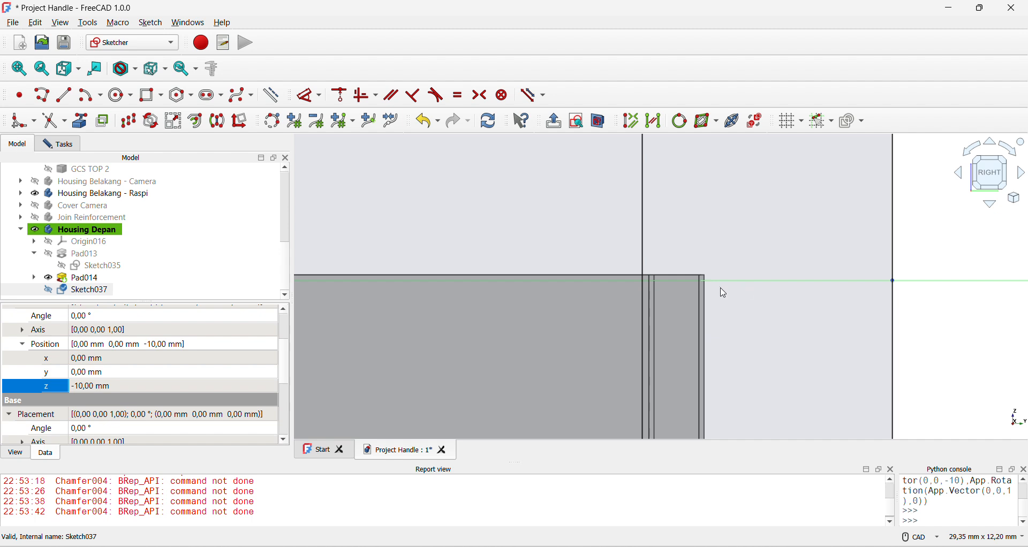
pyautogui.scroll(1, 118, 396)
pyautogui.click(125, 427)
pyautogui.scroll(1, 124, 427)
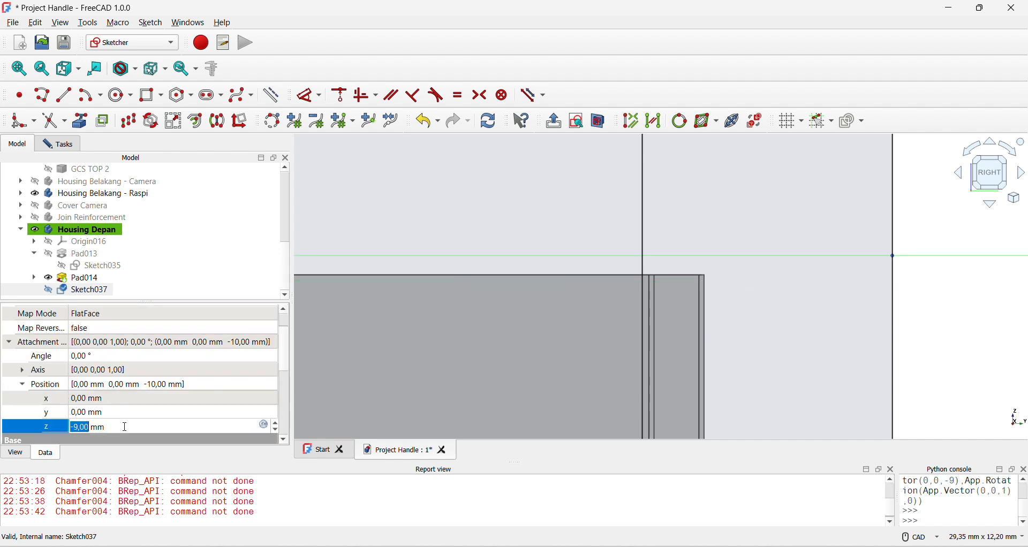
pyautogui.click(82, 428)
pyautogui.press('Delete')
pyautogui.write('8')
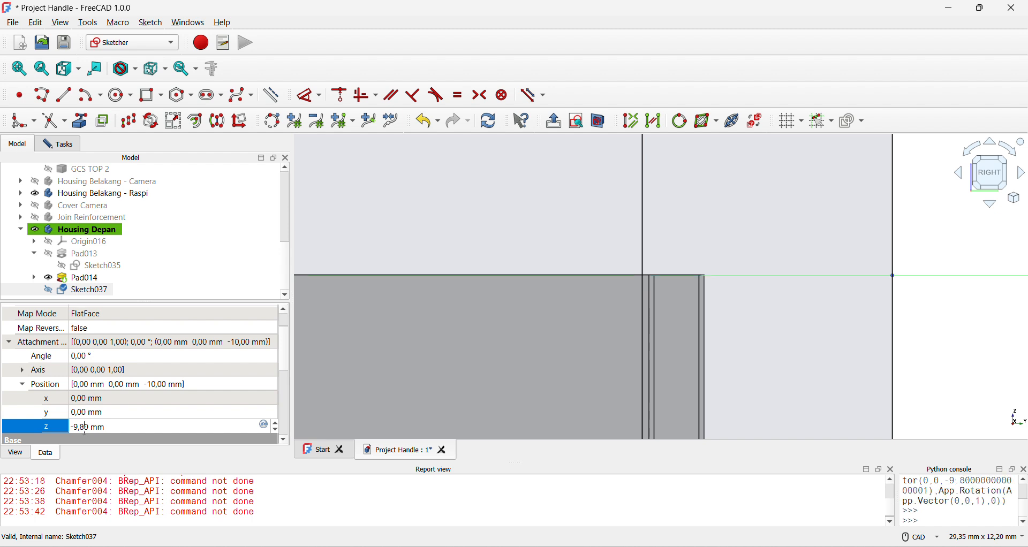
pyautogui.click(949, 232)
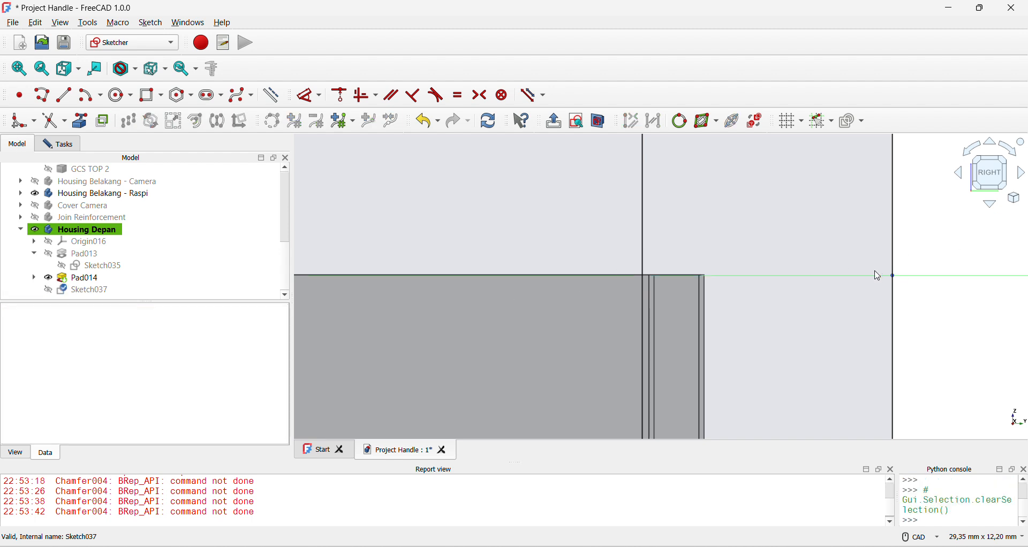
# - Open the new sketch for editing and examine its origin against the LCD's upper edge where it meets the housing
pyautogui.scroll(-3, 876, 275)
pyautogui.click(80, 292)
pyautogui.doubleClick(80, 292)
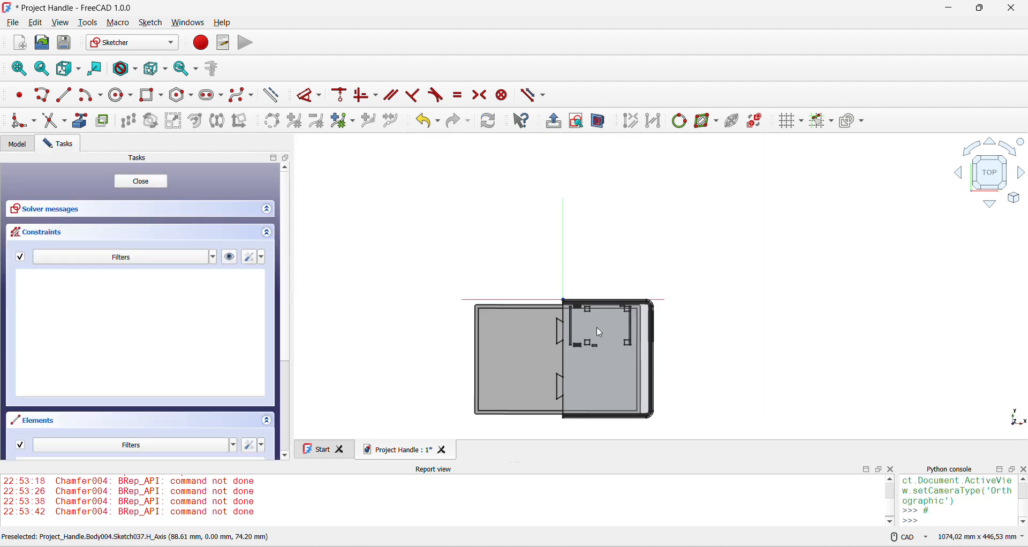
pyautogui.scroll(5, 585, 338)
pyautogui.scroll(-2, 606, 203)
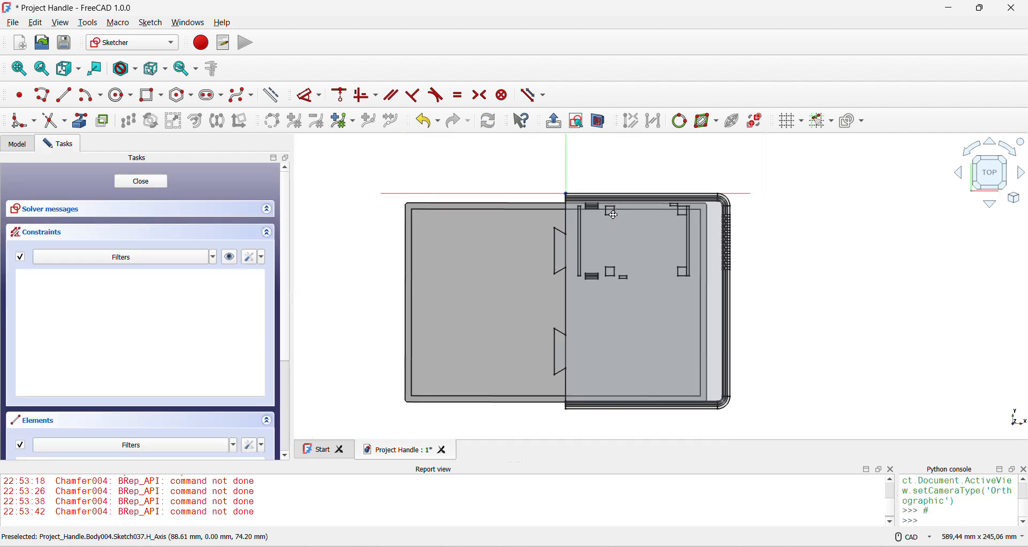
pyautogui.scroll(3, 607, 203)
pyautogui.scroll(2, 734, 217)
pyautogui.scroll(-2, 730, 213)
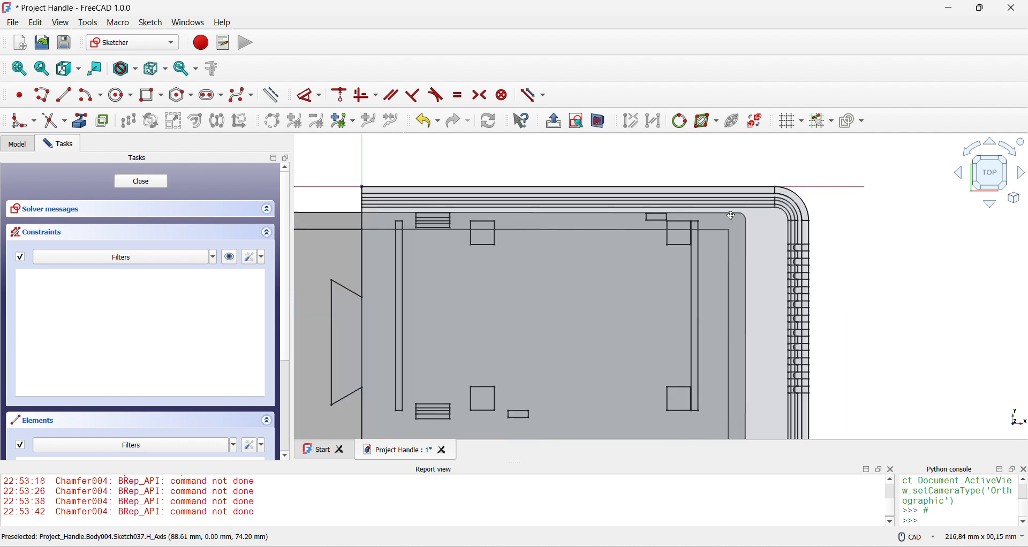
pyautogui.scroll(2, 734, 211)
pyautogui.scroll(-1, 772, 193)
pyautogui.moveTo(770, 193); pyautogui.dragTo(879, 207, button='middle')
pyautogui.scroll(5, 617, 201)
pyautogui.moveTo(560, 191); pyautogui.dragTo(566, 229, button='middle')
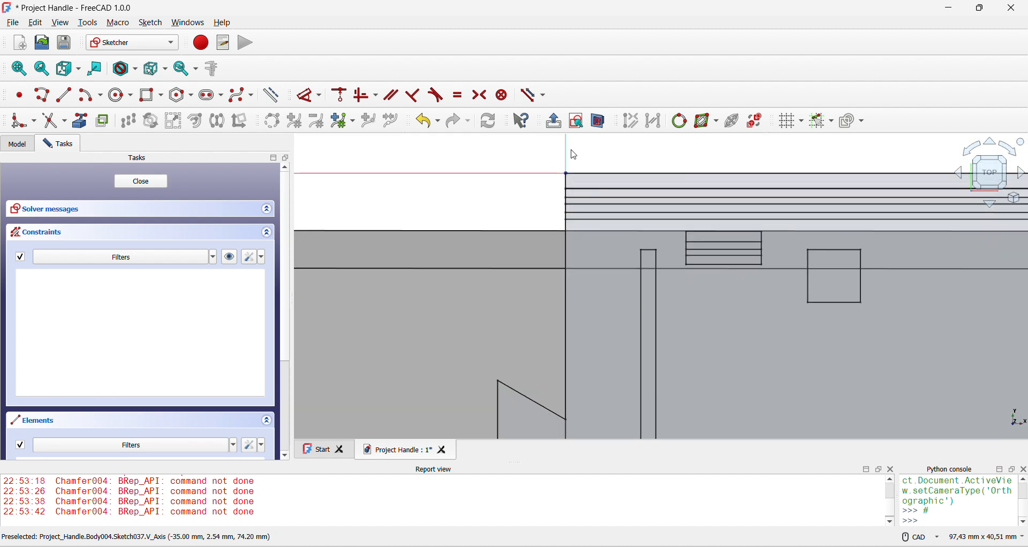
# - Set the y position of the sketch's attachment offset to -7.55 mm, placing its origin just outside the LCD's upper edge
pyautogui.click(22, 144)
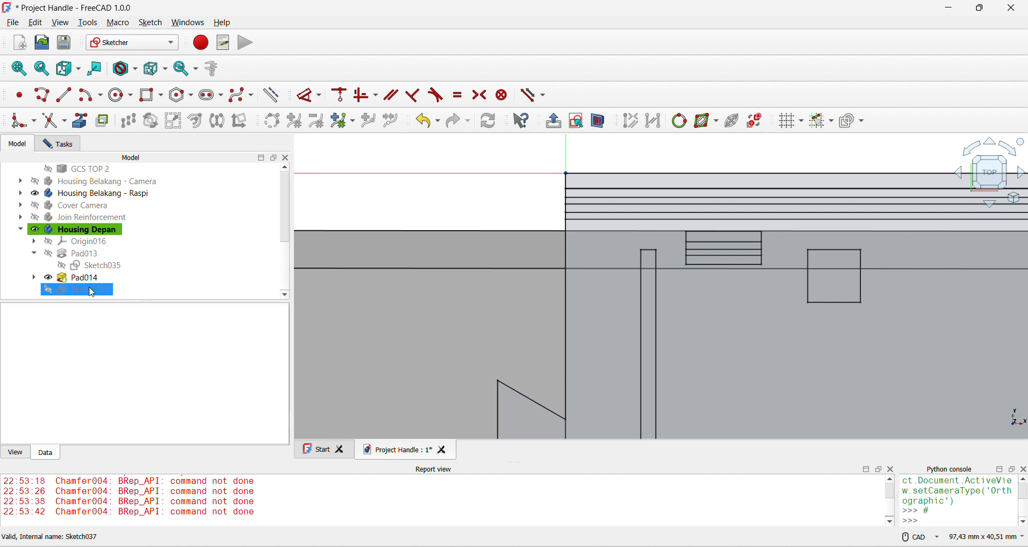
pyautogui.click(88, 290)
pyautogui.click(115, 425)
pyautogui.scroll(-8, 115, 424)
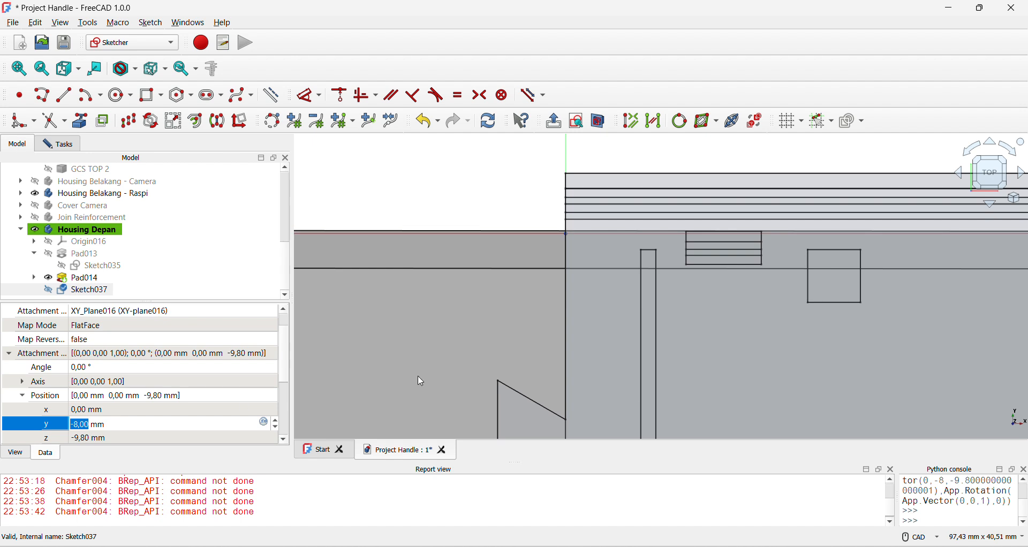
pyautogui.scroll(10, 570, 234)
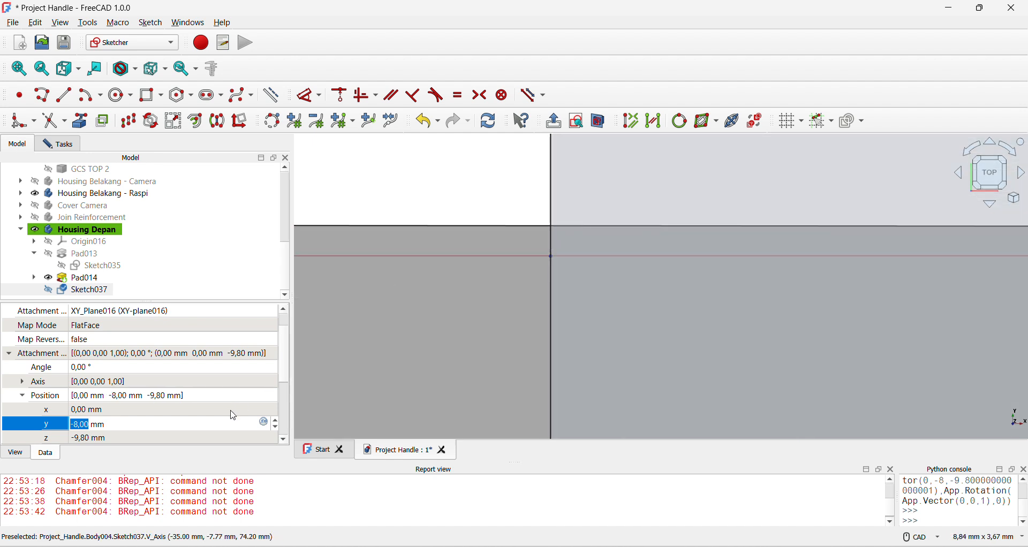
pyautogui.click(191, 424)
pyautogui.press('Up')
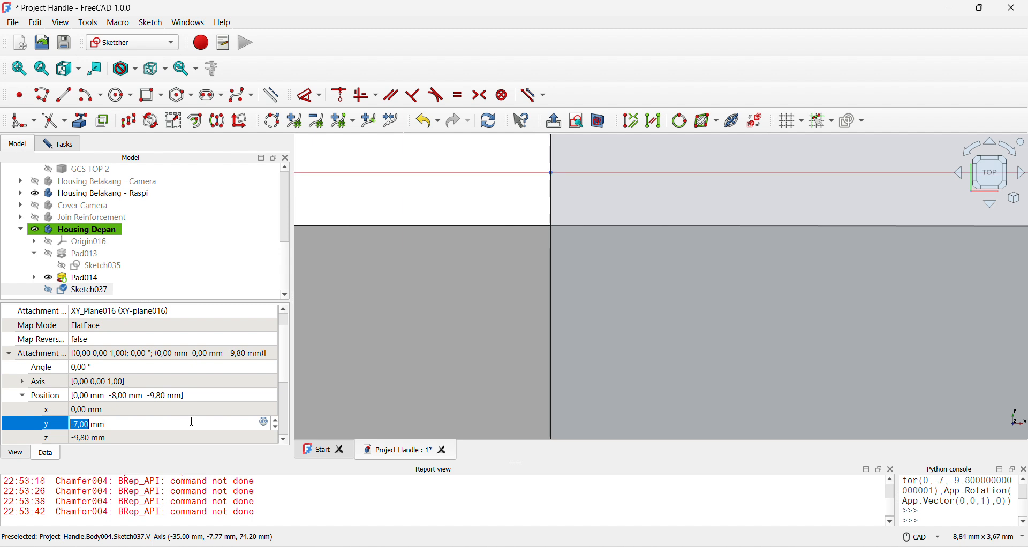
pyautogui.click(83, 424)
pyautogui.write('8')
pyautogui.press('BackSpace')
pyautogui.write('6')
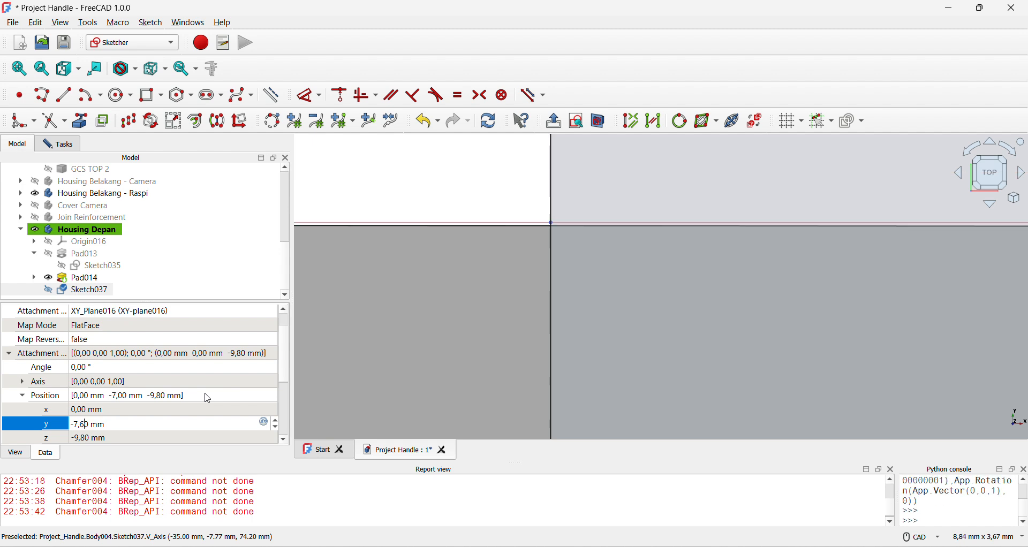
pyautogui.press('BackSpace')
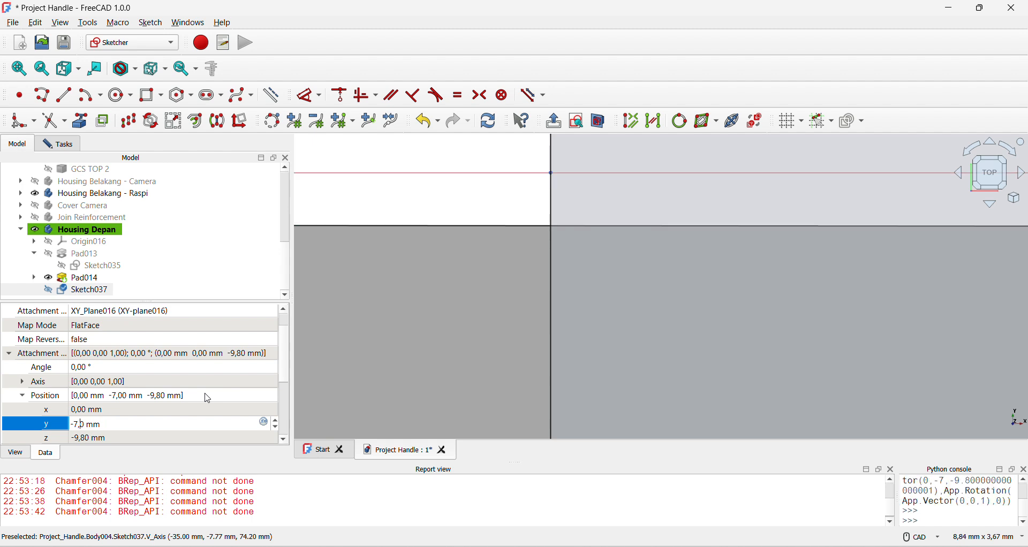
pyautogui.write('5')
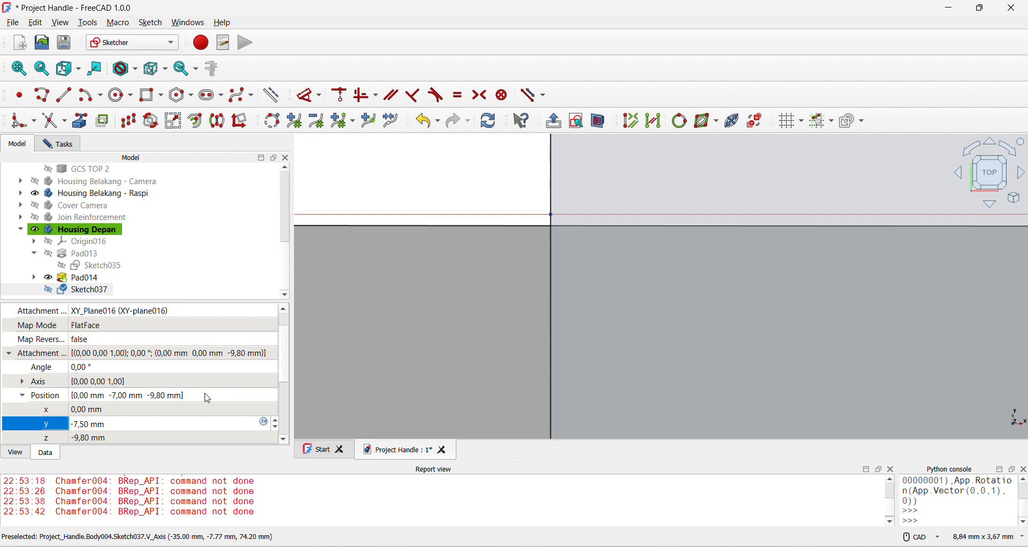
pyautogui.press('BackSpace')
pyautogui.write('6')
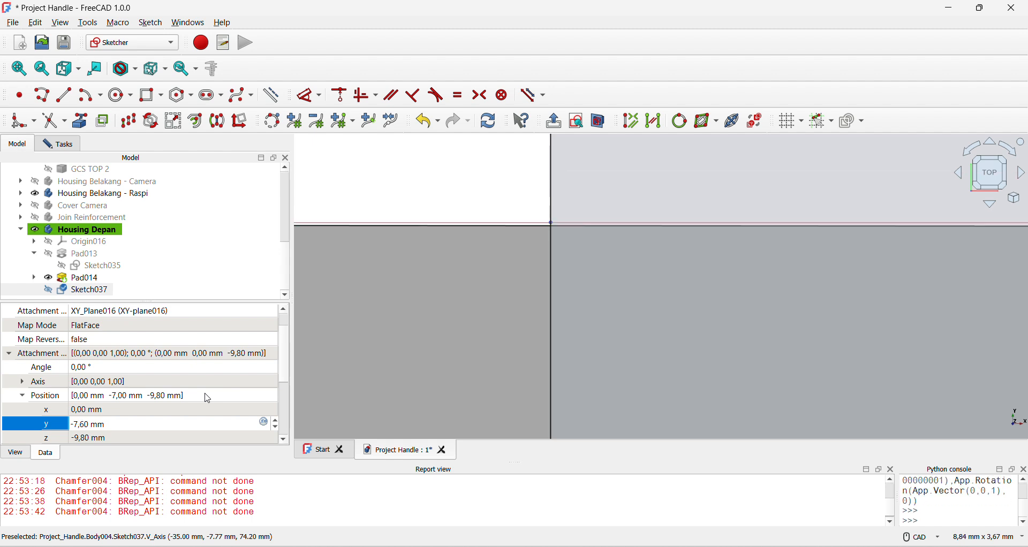
pyautogui.press('BackSpace')
pyautogui.write('6')
pyautogui.press('BackSpace')
pyautogui.press('BackSpace')
pyautogui.write('5')
pyautogui.press('BackSpace')
pyautogui.press('BackSpace')
pyautogui.write('5')
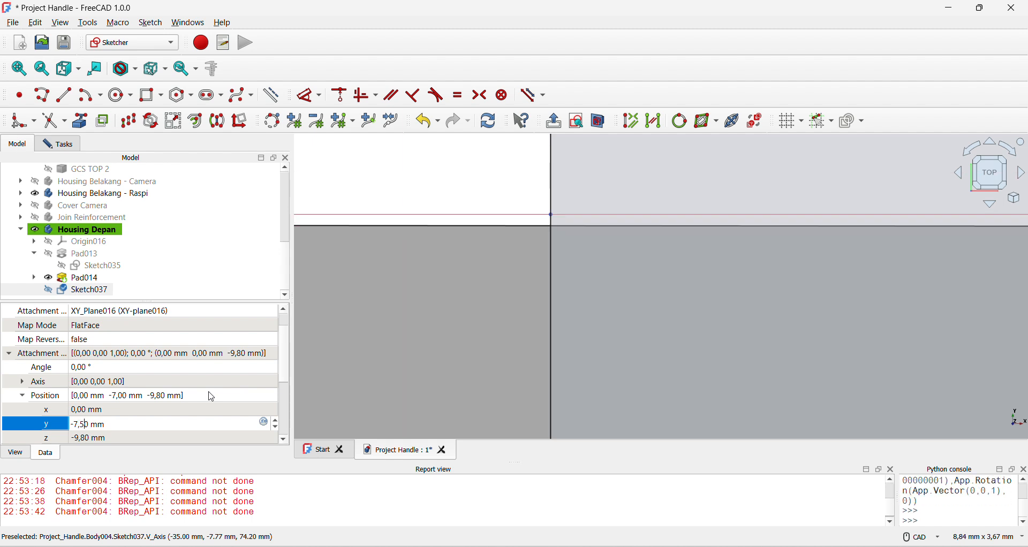
pyautogui.write('5')
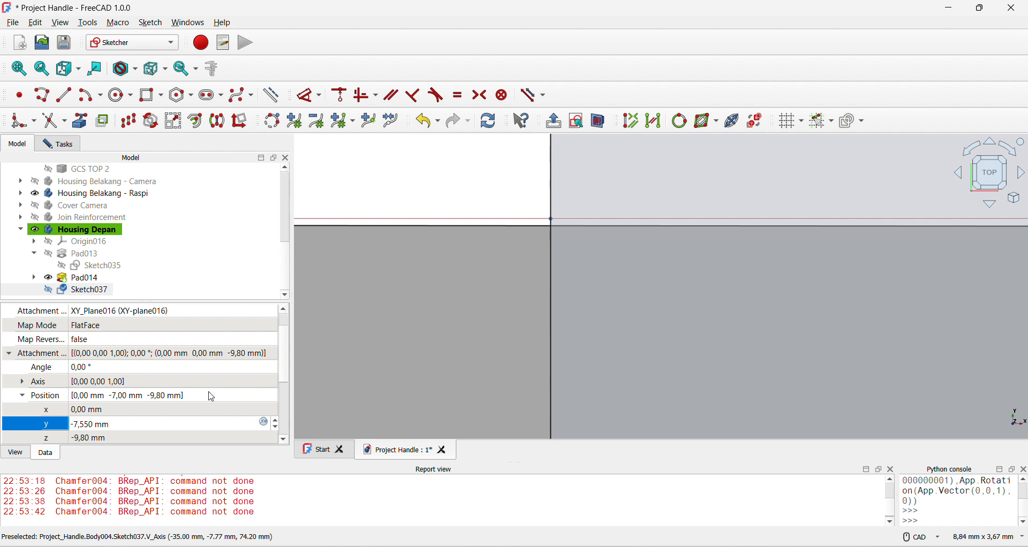
pyautogui.press('Return')
pyautogui.scroll(-10, 608, 315)
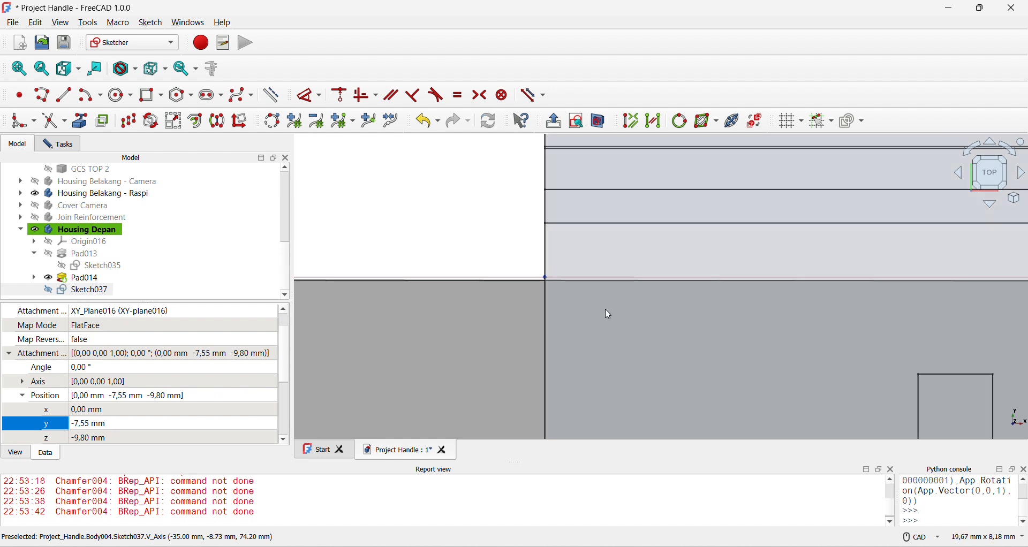
# - Measure the gap from the sketch origin to the housing's outer edge with a temporary dimensioned rectangle, and delete that rectangle
pyautogui.scroll(4, 522, 256)
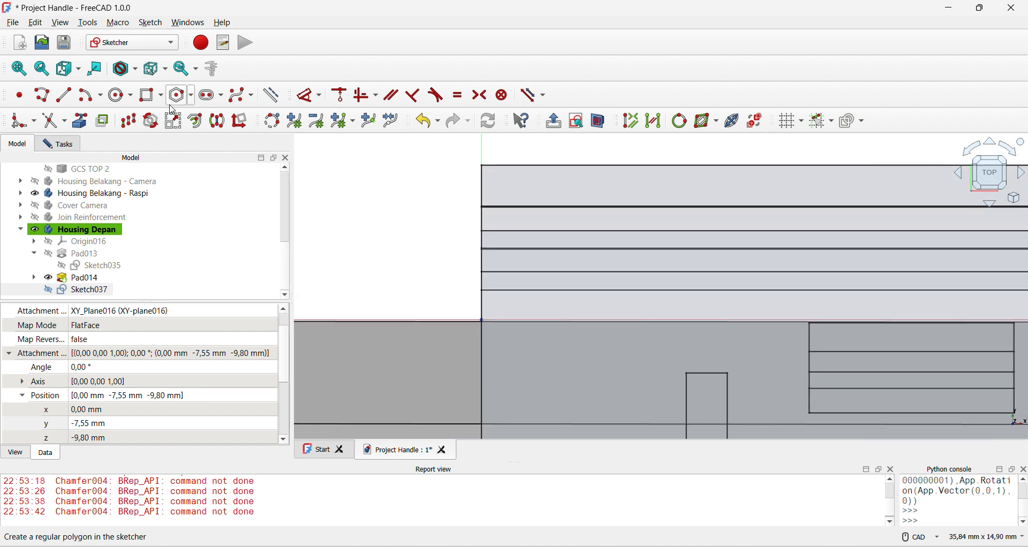
pyautogui.click(151, 95)
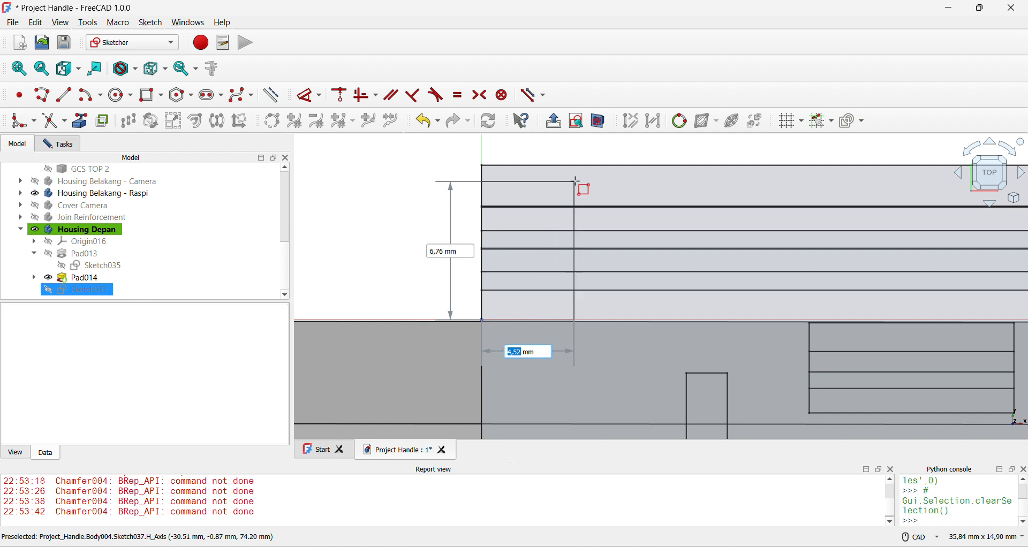
pyautogui.click(598, 166)
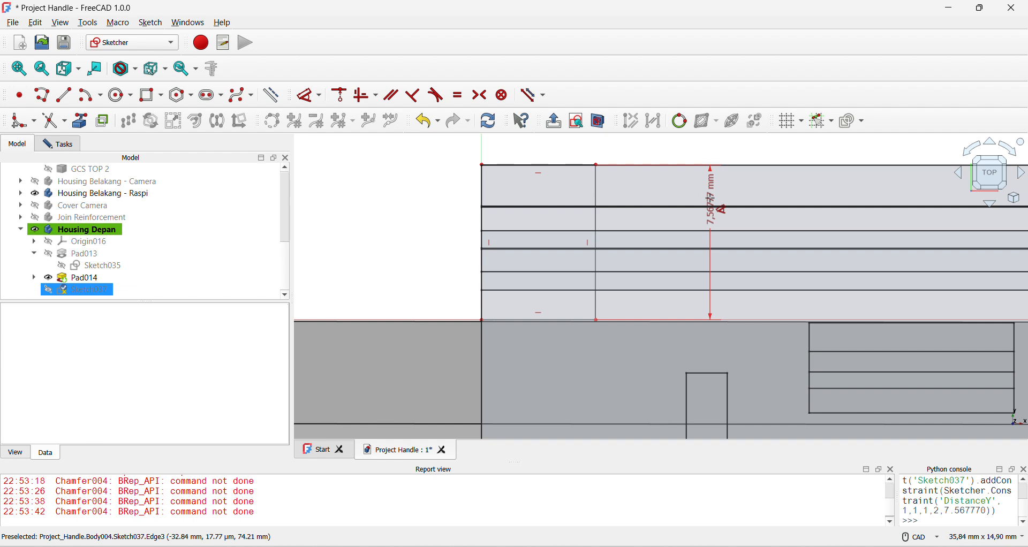
pyautogui.click(711, 209)
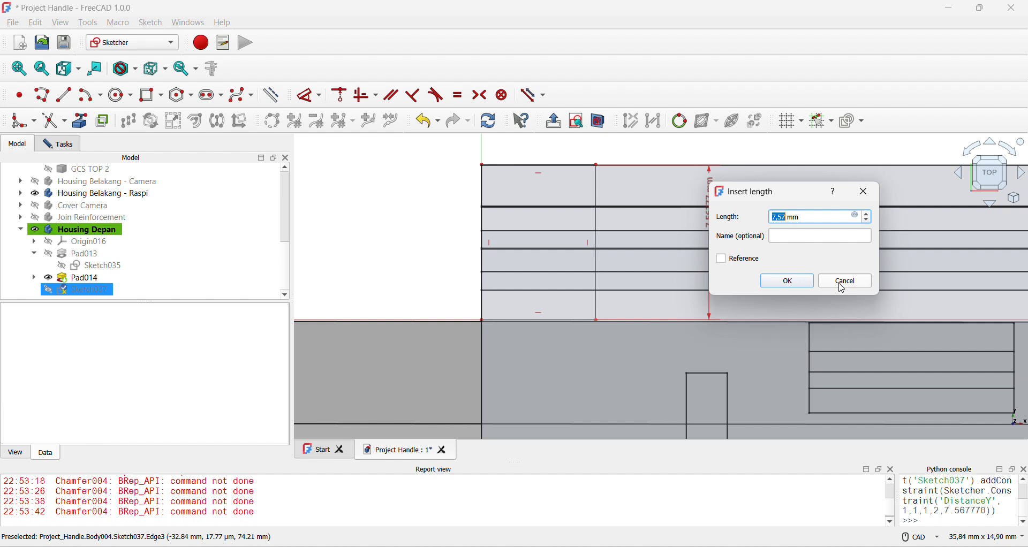
pyautogui.click(845, 281)
pyautogui.moveTo(445, 157); pyautogui.dragTo(608, 358)
pyautogui.press('Delete')
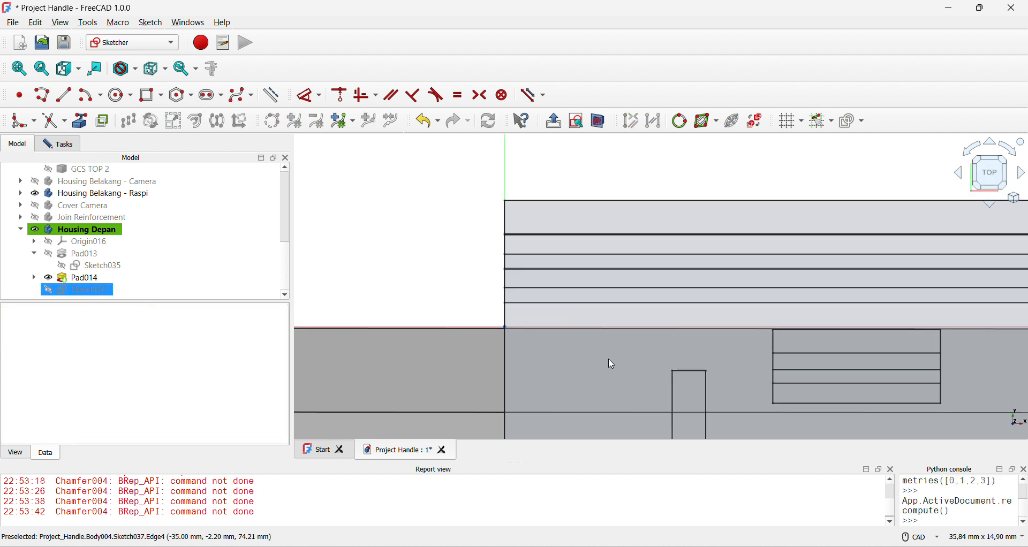
# - Sketch a rectangle about 113.3 by 160.2 mm from the sketch origin to the LCD's lower outer corner
pyautogui.scroll(-3, 609, 360)
pyautogui.moveTo(609, 360); pyautogui.dragTo(518, 321, button='middle')
pyautogui.scroll(-3, 518, 322)
pyautogui.scroll(4, 481, 274)
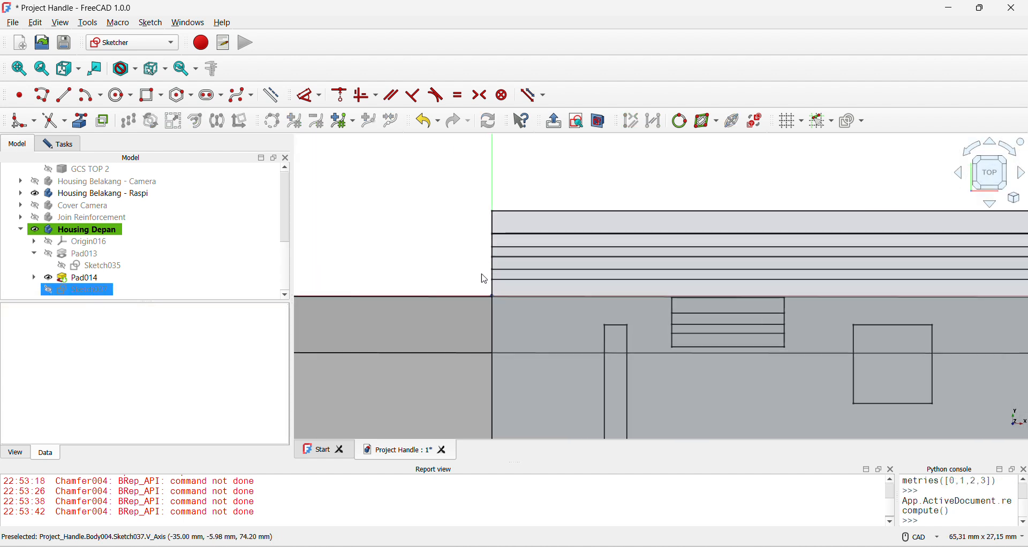
pyautogui.scroll(-2, 484, 279)
pyautogui.click(150, 95)
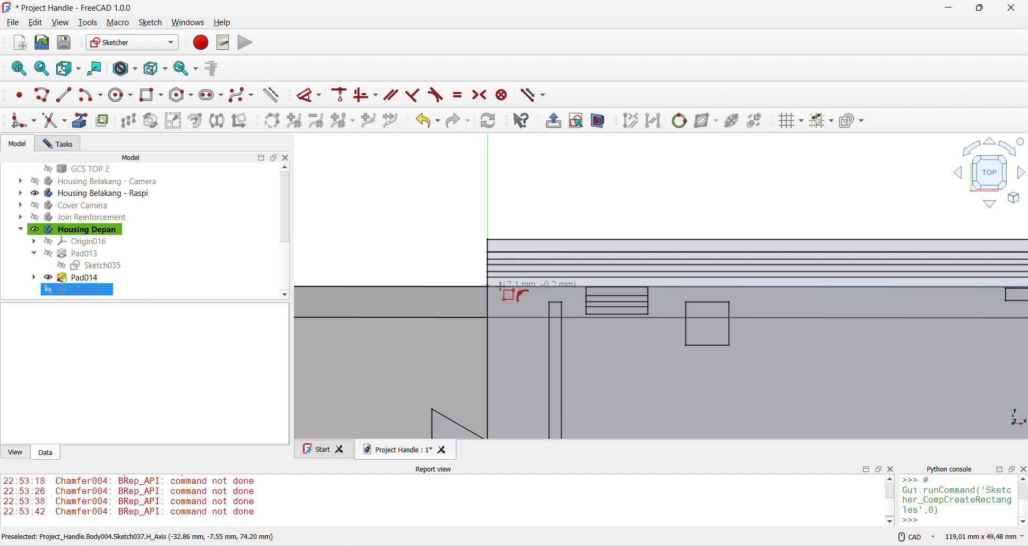
pyautogui.click(489, 287)
pyautogui.scroll(-3, 627, 340)
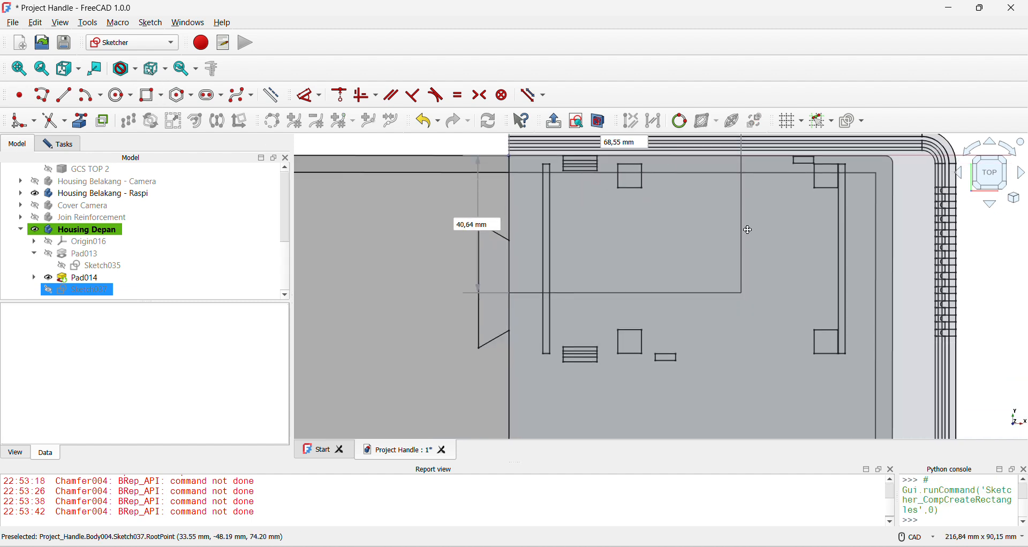
pyautogui.moveTo(747, 230); pyautogui.dragTo(762, 64, button='middle')
pyautogui.scroll(-4, 808, 245)
pyautogui.moveTo(812, 274); pyautogui.dragTo(816, 213, button='middle')
pyautogui.scroll(10, 843, 246)
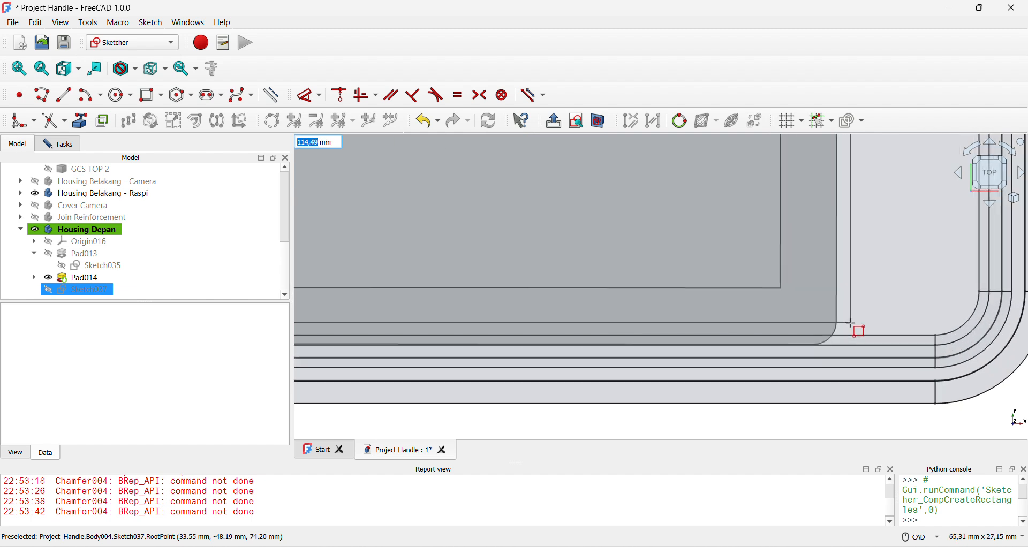
pyautogui.scroll(3, 851, 324)
pyautogui.click(834, 342)
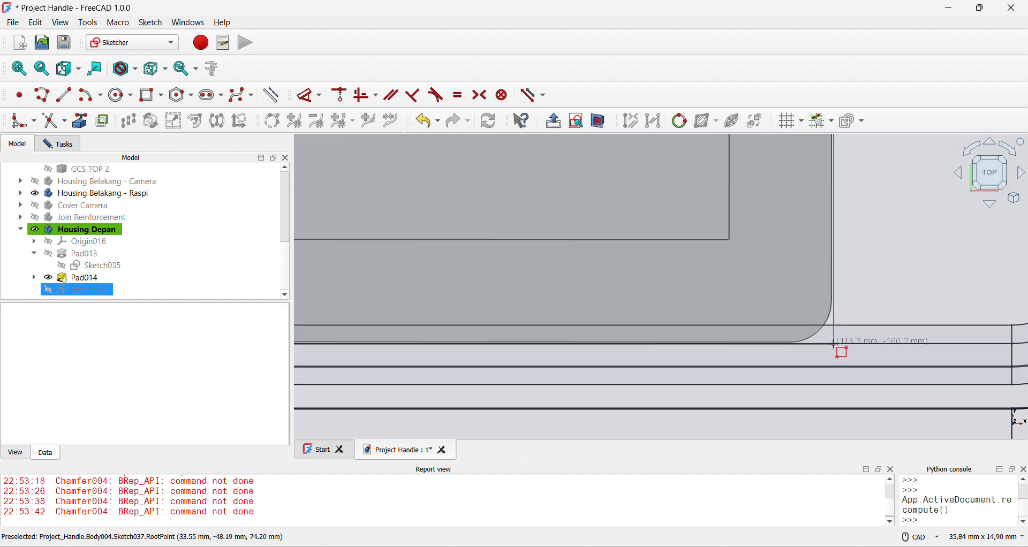
pyautogui.rightClick(640, 309)
# - Align the rectangle's lower corner with the LCD's lower edge and dimension its vertical distance from the origin as 160.15 mm
pyautogui.scroll(-3, 660, 295)
pyautogui.moveTo(661, 296); pyautogui.dragTo(985, 298, button='middle')
pyautogui.scroll(-1, 985, 299)
pyautogui.moveTo(474, 299); pyautogui.dragTo(693, 317, button='middle')
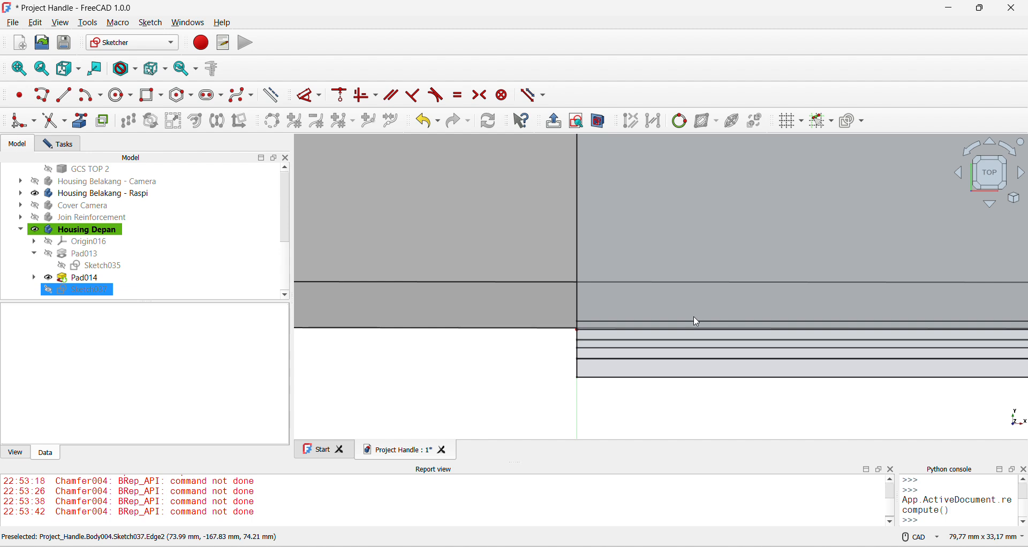
pyautogui.scroll(2, 697, 322)
pyautogui.scroll(2, 471, 315)
pyautogui.scroll(2, 447, 294)
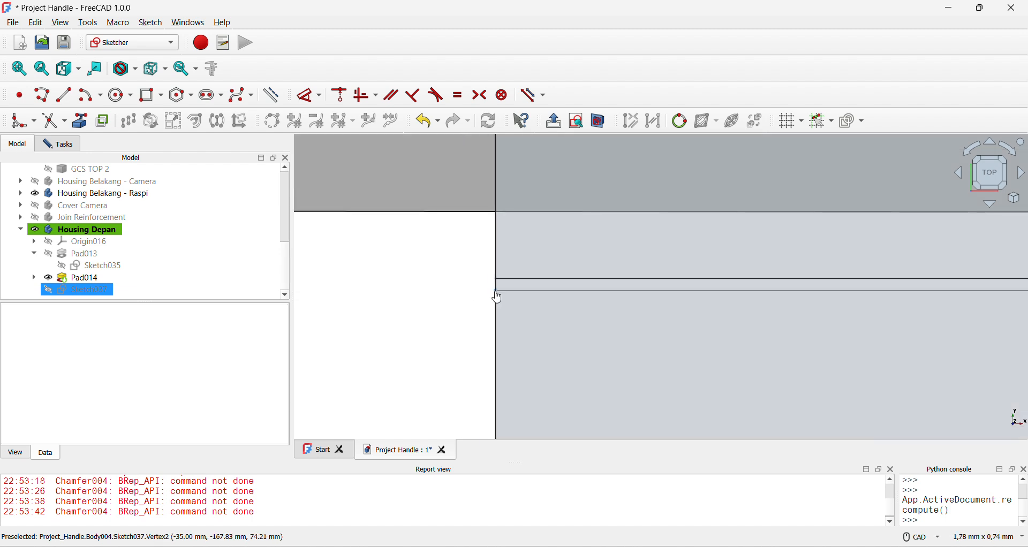
pyautogui.moveTo(497, 298); pyautogui.dragTo(500, 217)
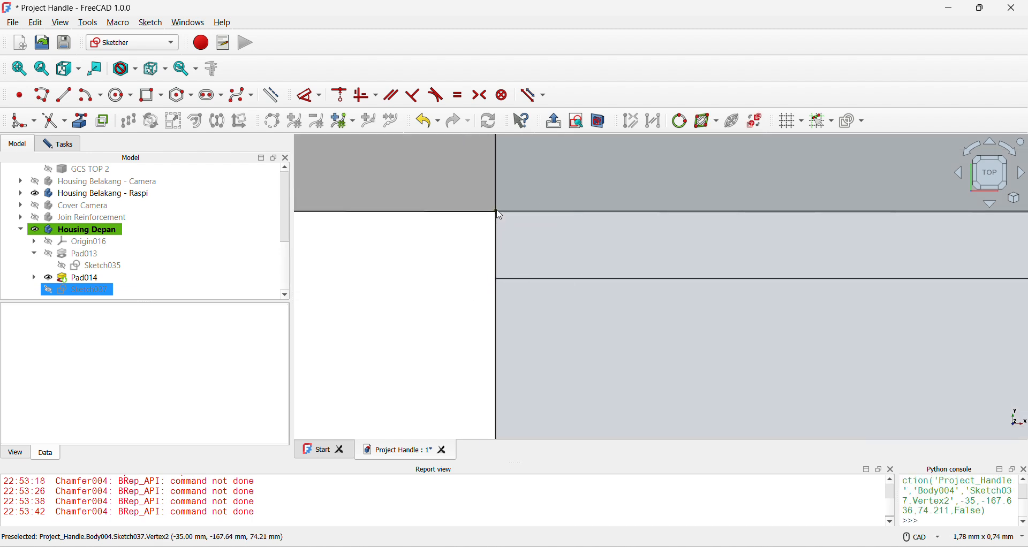
pyautogui.click(309, 95)
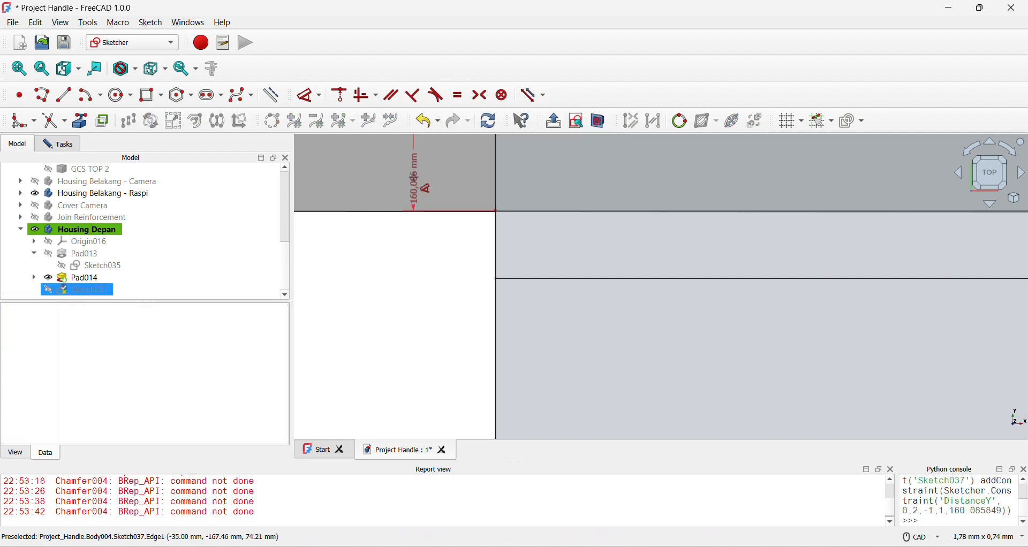
pyautogui.click(427, 187)
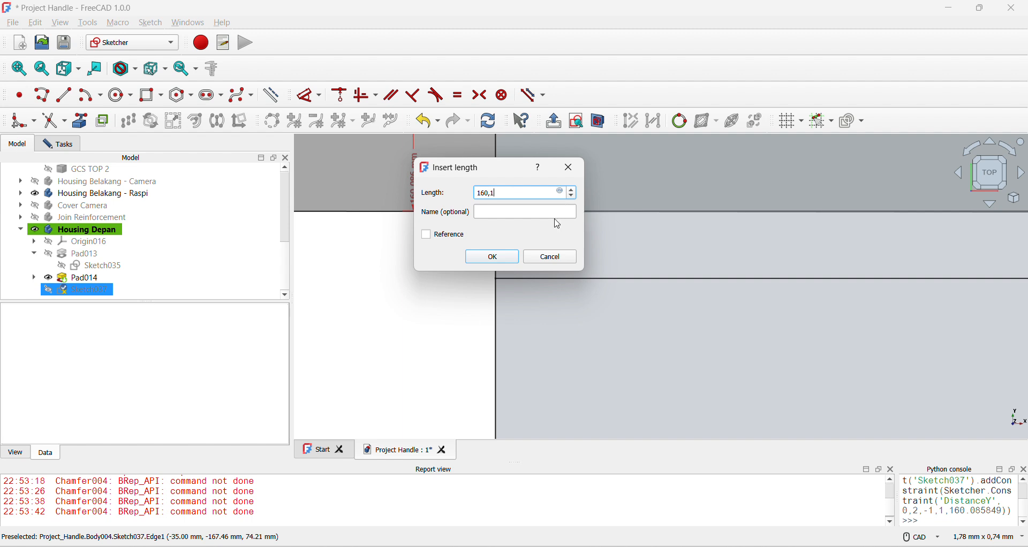
pyautogui.click(482, 260)
pyautogui.scroll(-3, 499, 226)
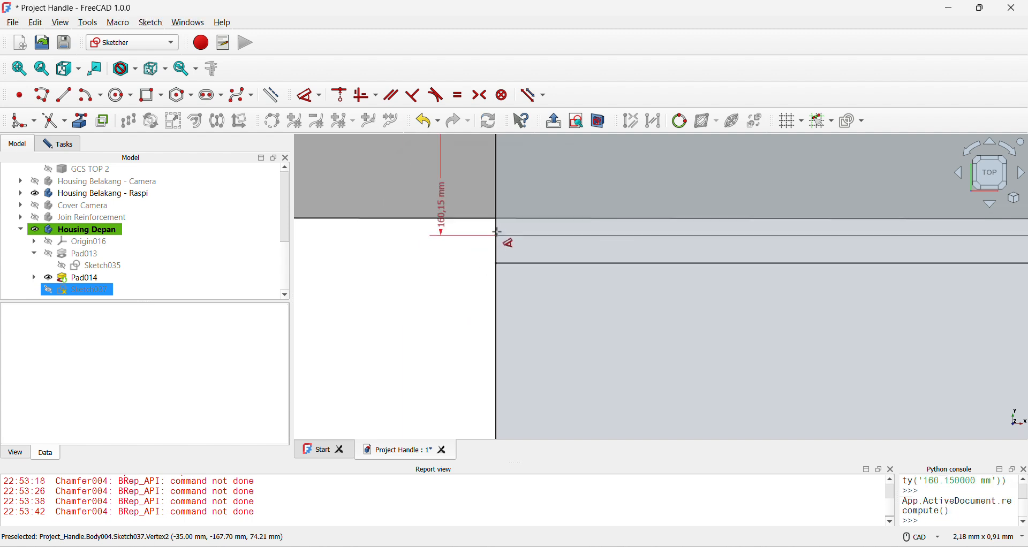
pyautogui.moveTo(500, 221); pyautogui.dragTo(509, 303, button='middle')
pyautogui.scroll(-8, 508, 299)
pyautogui.scroll(-1, 556, 289)
pyautogui.moveTo(577, 287); pyautogui.dragTo(516, 329, button='middle')
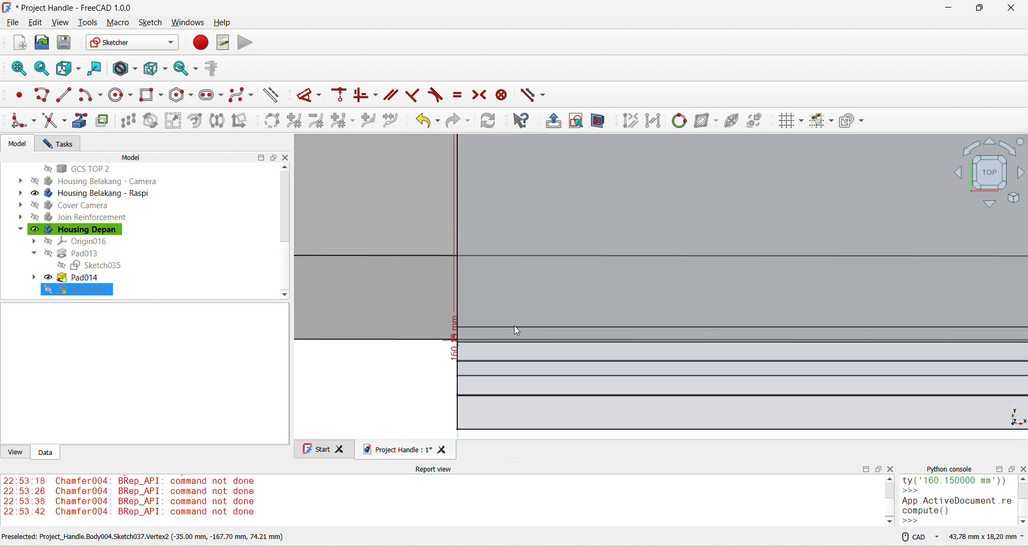
# - Constrain the horizontal length of the sketch rectangle's lower edge to 113.3 mm
pyautogui.moveTo(687, 264)
pyautogui.mouseDown(button='middle')
pyautogui.moveTo(476, 308)
pyautogui.moveTo(624, 294)
pyautogui.moveTo(433, 325)
pyautogui.mouseUp(button='middle')
pyautogui.scroll(-3, 477, 307)
pyautogui.moveTo(772, 290); pyautogui.dragTo(366, 305, button='middle')
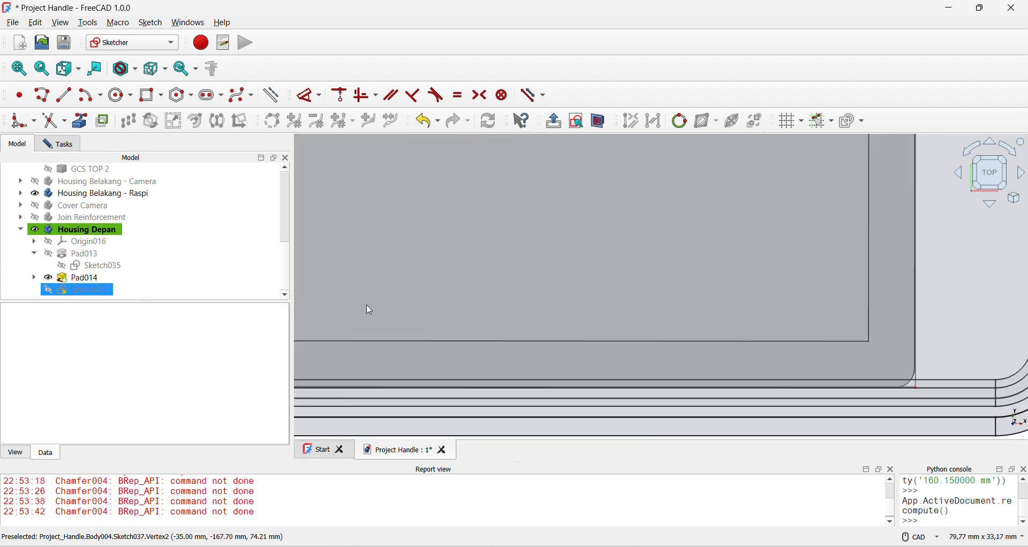
pyautogui.scroll(3, 788, 285)
pyautogui.scroll(4, 750, 362)
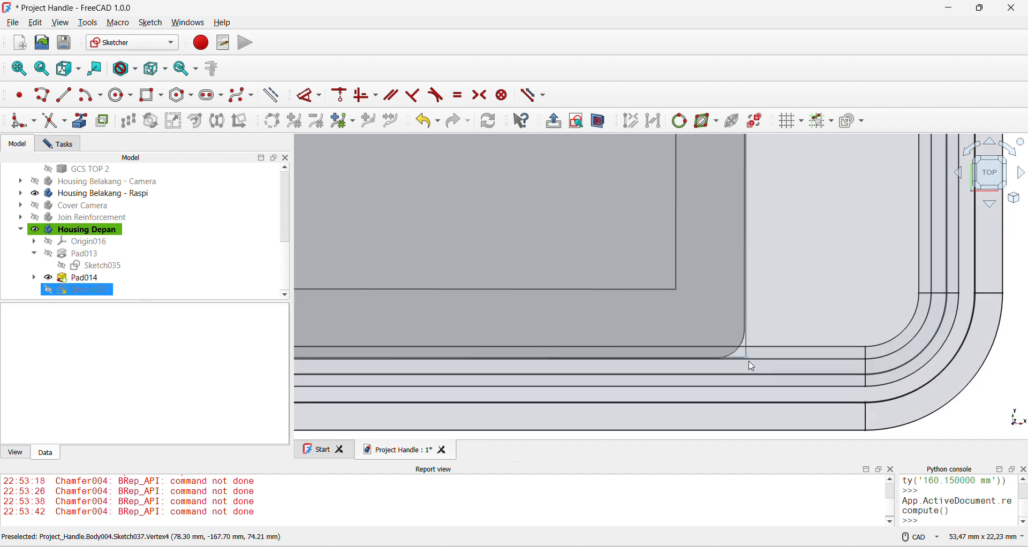
pyautogui.scroll(3, 752, 356)
pyautogui.moveTo(713, 351); pyautogui.dragTo(697, 352)
pyautogui.click(652, 353)
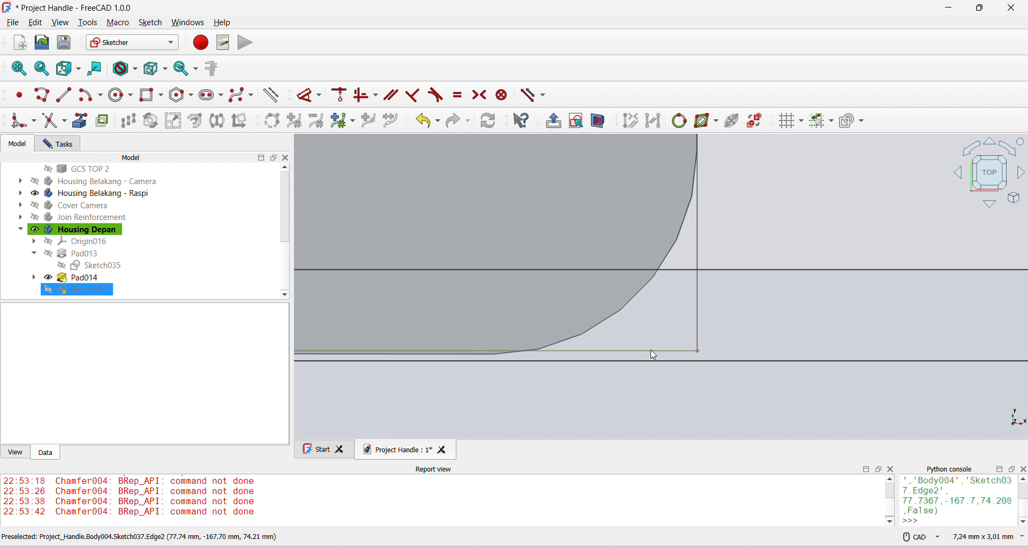
pyautogui.scroll(-4, 653, 352)
pyautogui.click(310, 95)
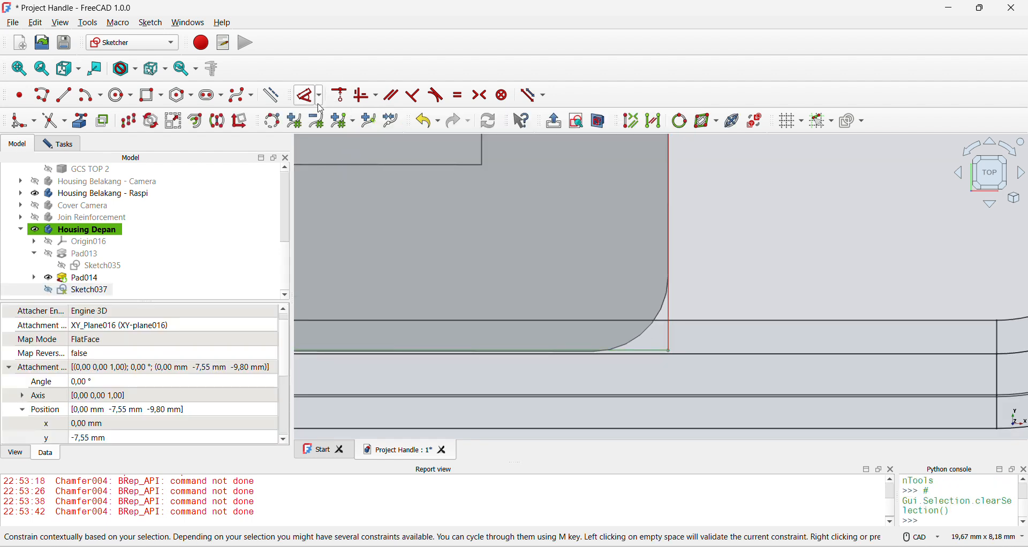
pyautogui.click(669, 399)
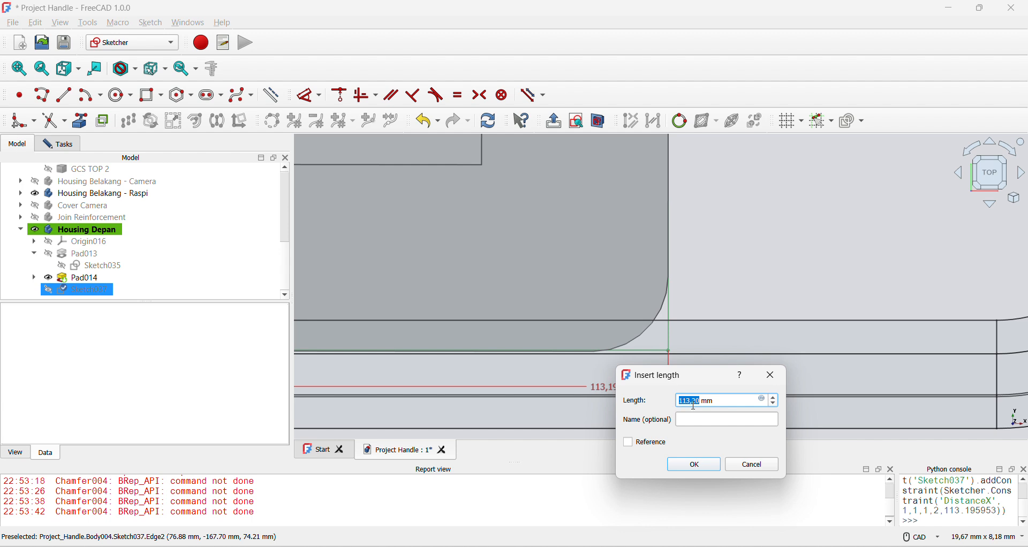
pyautogui.click(701, 466)
# - Examine how the rectangle's right side and upper-left corner line up with the housing outline
pyautogui.scroll(-3, 653, 350)
pyautogui.moveTo(653, 350); pyautogui.dragTo(749, 436, button='middle')
pyautogui.scroll(-10, 758, 383)
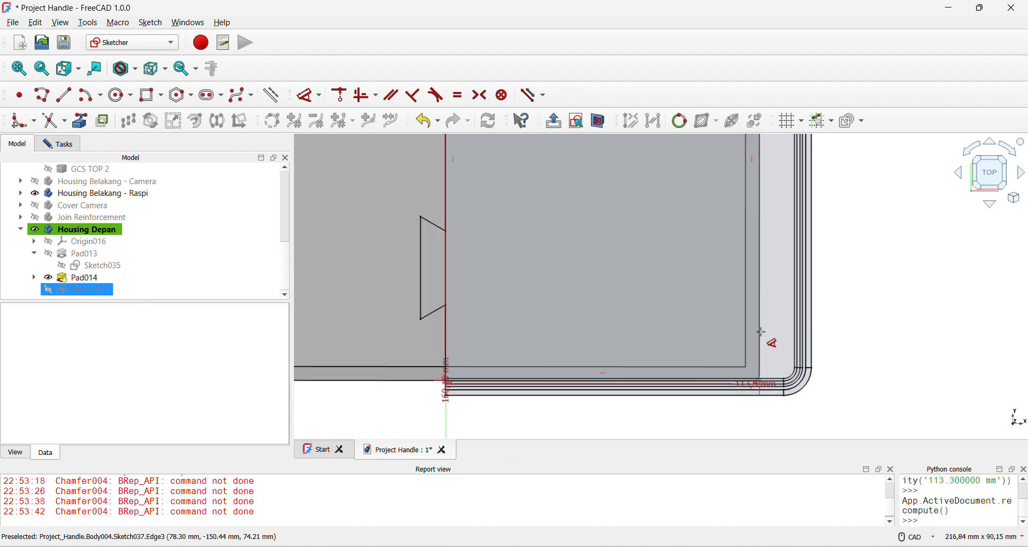
pyautogui.scroll(-4, 761, 331)
pyautogui.moveTo(782, 333); pyautogui.dragTo(787, 451, button='middle')
pyautogui.scroll(6, 638, 275)
pyautogui.moveTo(580, 179); pyautogui.dragTo(587, 289, button='middle')
pyautogui.scroll(5, 571, 252)
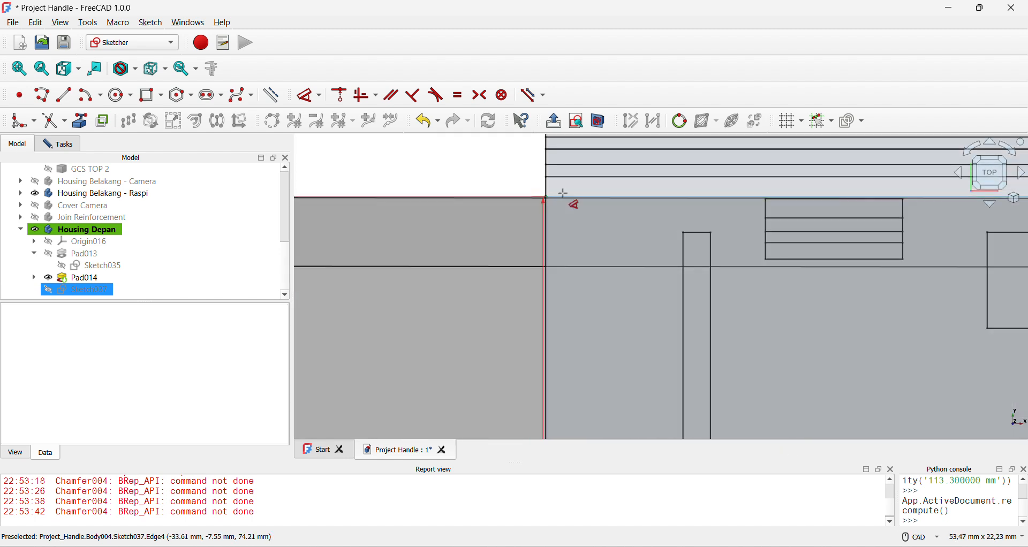
pyautogui.scroll(-8, 562, 203)
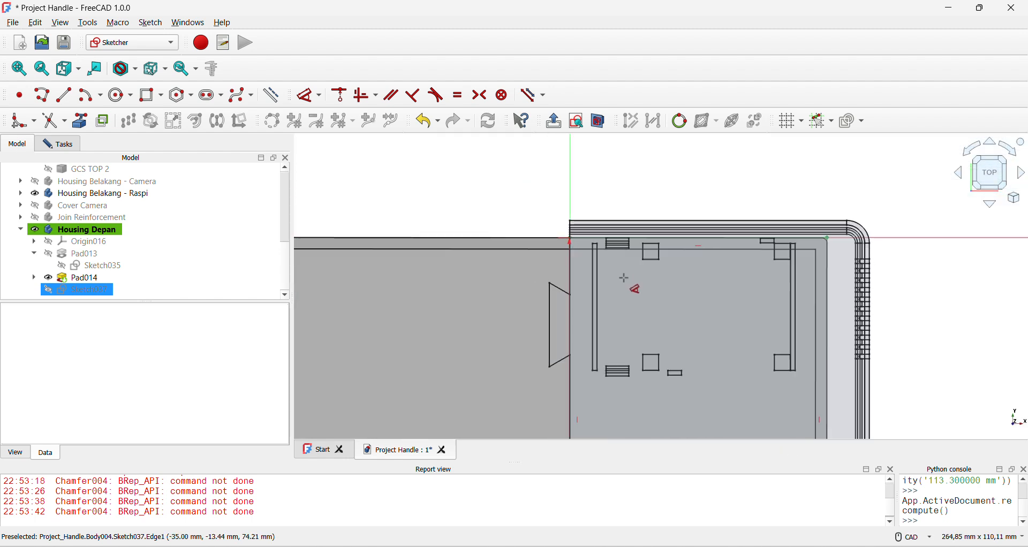
# - Slightly increase the rectangle's vertical length dimension to move its lower edge closer to the housing contour line
pyautogui.scroll(-2, 637, 337)
pyautogui.moveTo(649, 342); pyautogui.dragTo(592, 204, button='middle')
pyautogui.moveTo(598, 360); pyautogui.dragTo(590, 317, button='middle')
pyautogui.scroll(11, 503, 364)
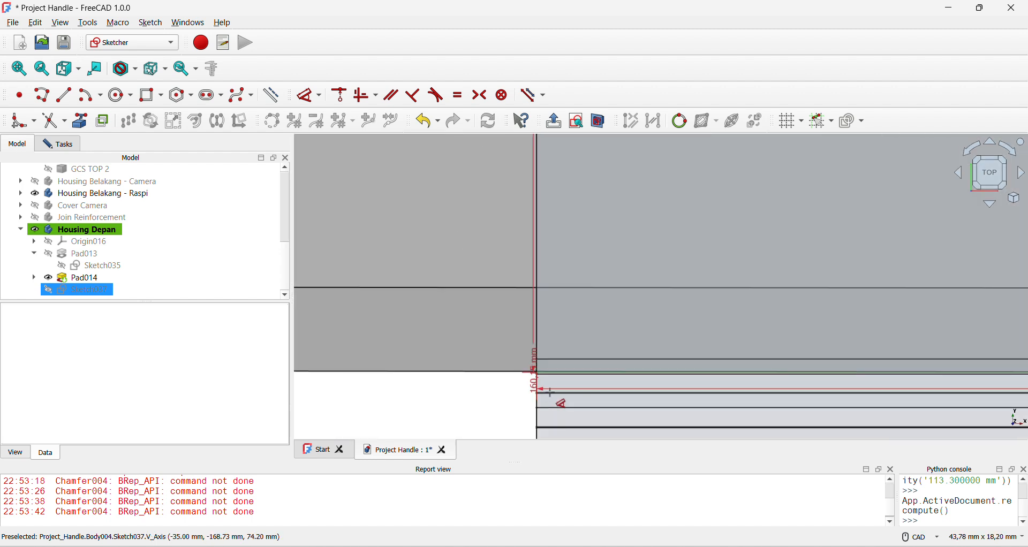
pyautogui.scroll(7, 550, 375)
pyautogui.scroll(-4, 543, 355)
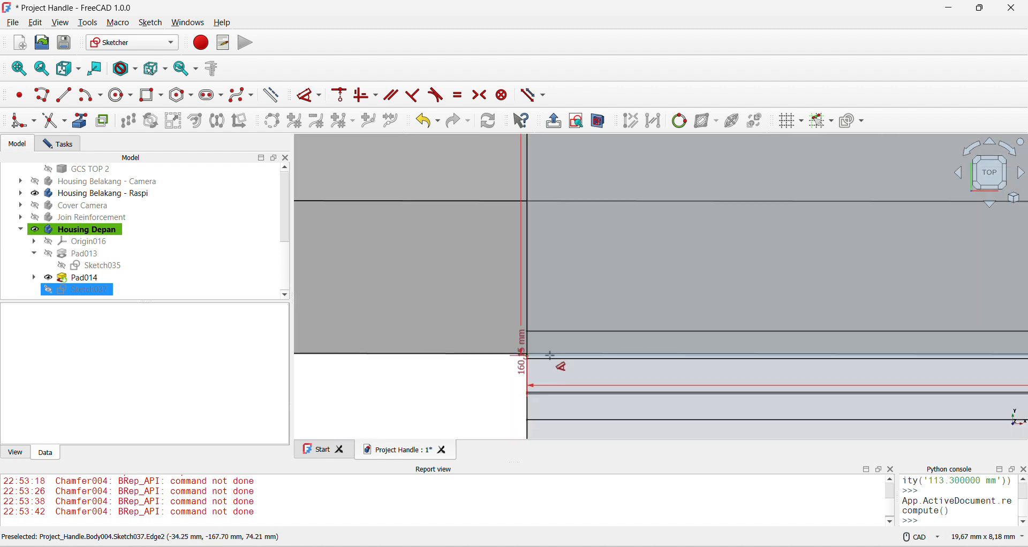
pyautogui.scroll(-5, 551, 356)
pyautogui.doubleClick(528, 369)
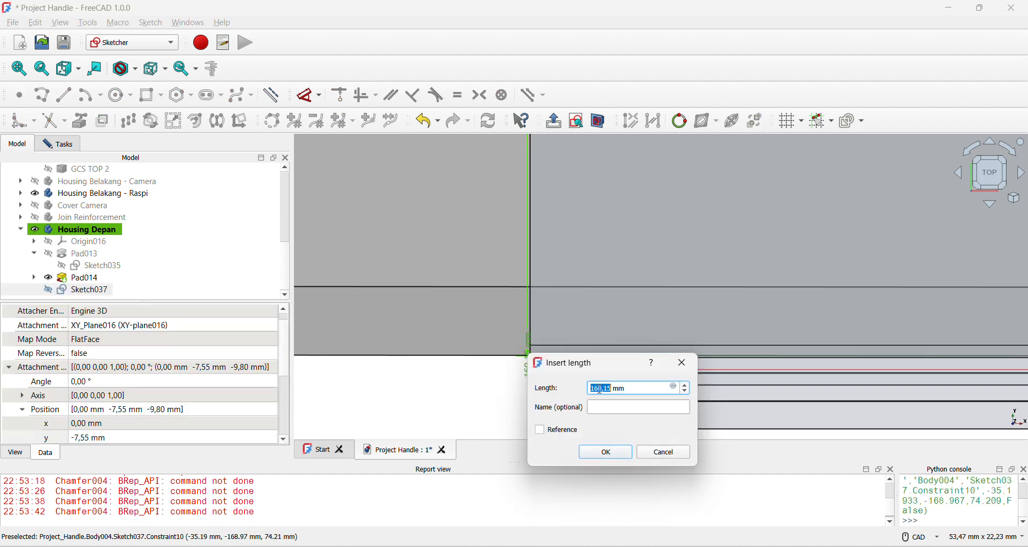
pyautogui.click(606, 454)
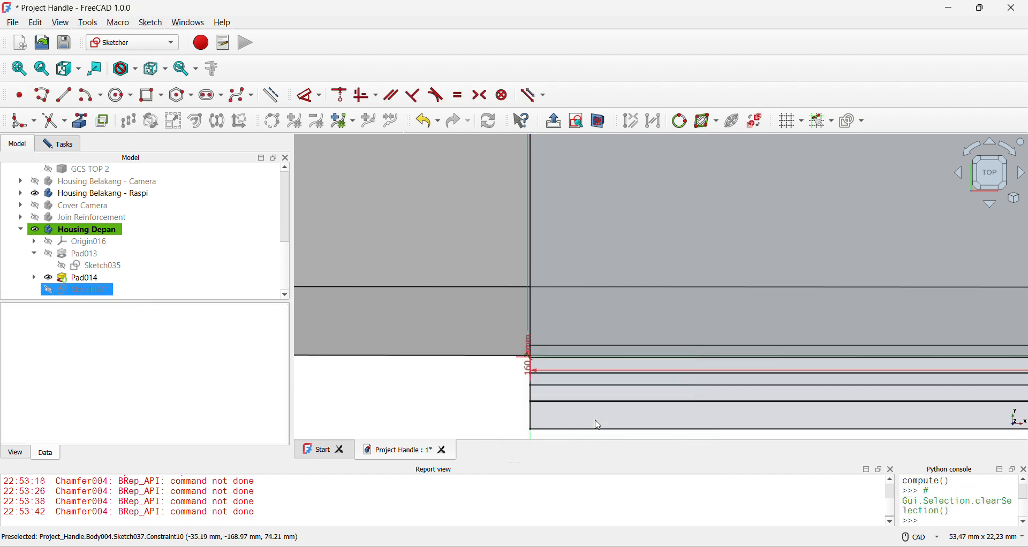
# - Examine the rectangle's lower edge and lower-right corner against the surrounding housing contours
pyautogui.scroll(6, 525, 366)
pyautogui.scroll(-10, 525, 362)
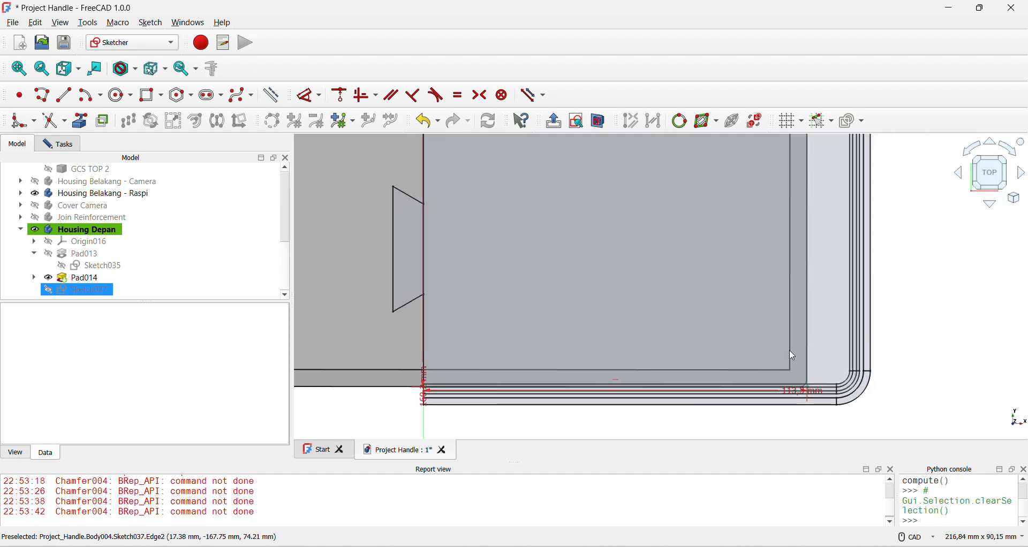
pyautogui.scroll(10, 633, 354)
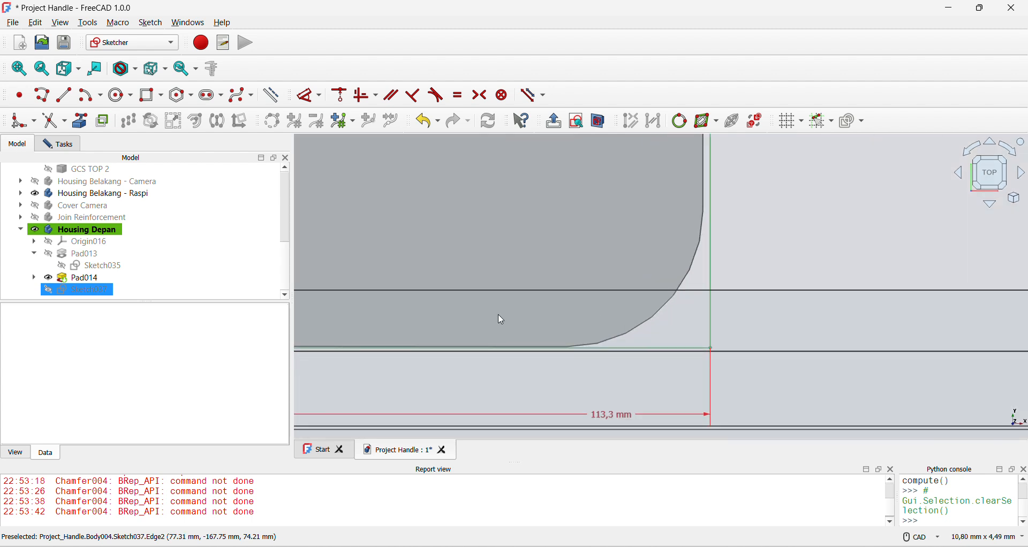
pyautogui.scroll(-10, 517, 346)
pyautogui.moveTo(503, 342); pyautogui.dragTo(856, 325, button='middle')
pyautogui.moveTo(514, 322)
pyautogui.mouseDown(button='middle')
pyautogui.moveTo(980, 307)
pyautogui.moveTo(417, 343)
pyautogui.mouseUp(button='middle')
pyautogui.moveTo(932, 326); pyautogui.dragTo(844, 366, button='middle')
pyautogui.moveTo(821, 243)
pyautogui.mouseDown(button='middle')
pyautogui.moveTo(804, 361)
pyautogui.moveTo(795, 272)
pyautogui.mouseUp(button='middle')
pyautogui.scroll(-5, 796, 225)
pyautogui.scroll(6, 800, 326)
pyautogui.scroll(8, 797, 273)
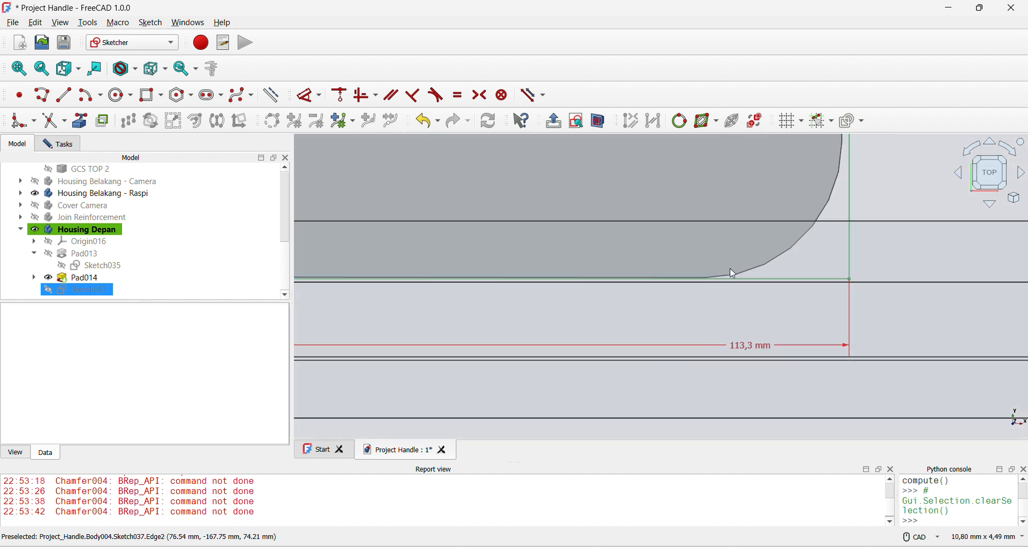
# - Fillet the lower-right and upper-right corners of the sketch rectangle
pyautogui.click(20, 124)
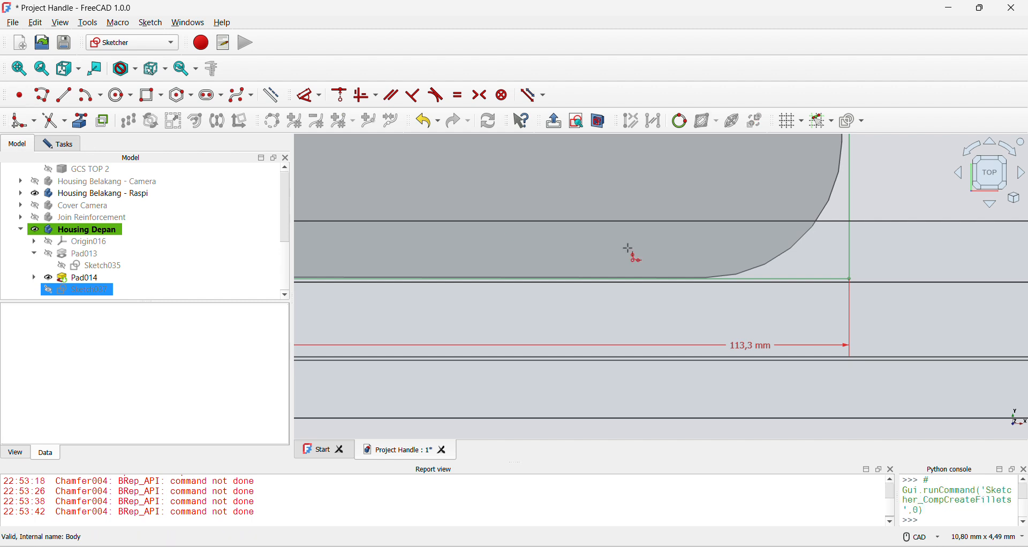
pyautogui.click(720, 279)
pyautogui.click(849, 140)
pyautogui.scroll(-5, 748, 336)
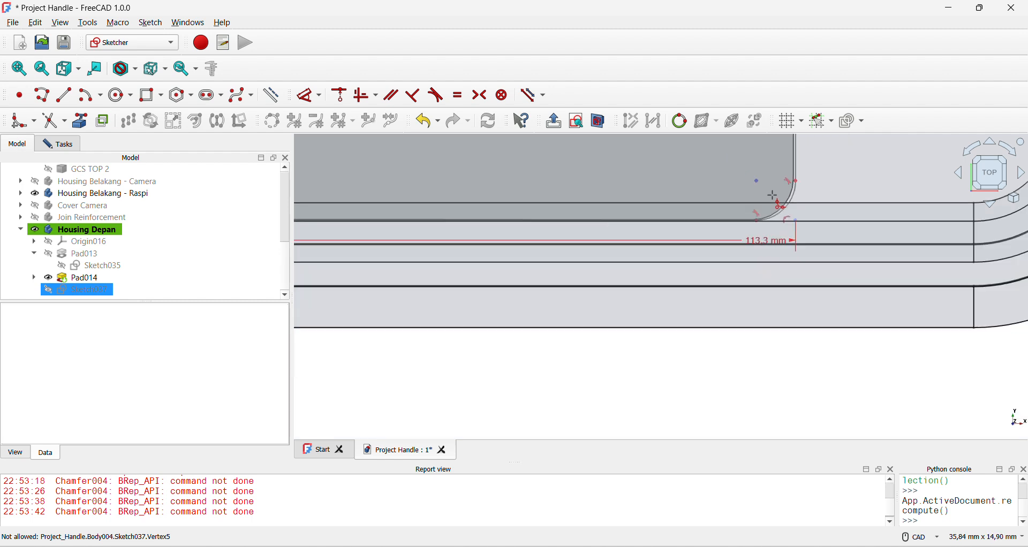
pyautogui.scroll(10, 748, 336)
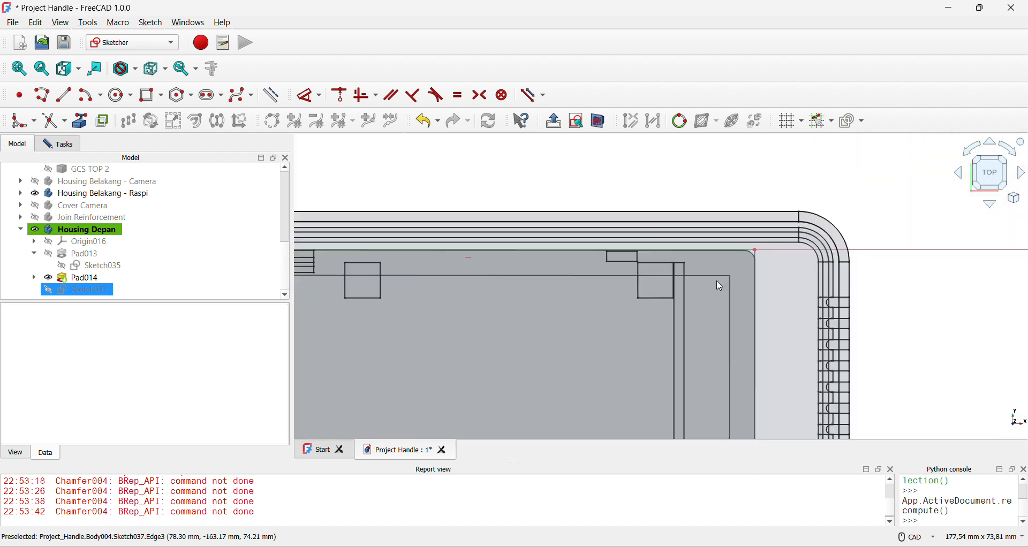
pyautogui.click(762, 297)
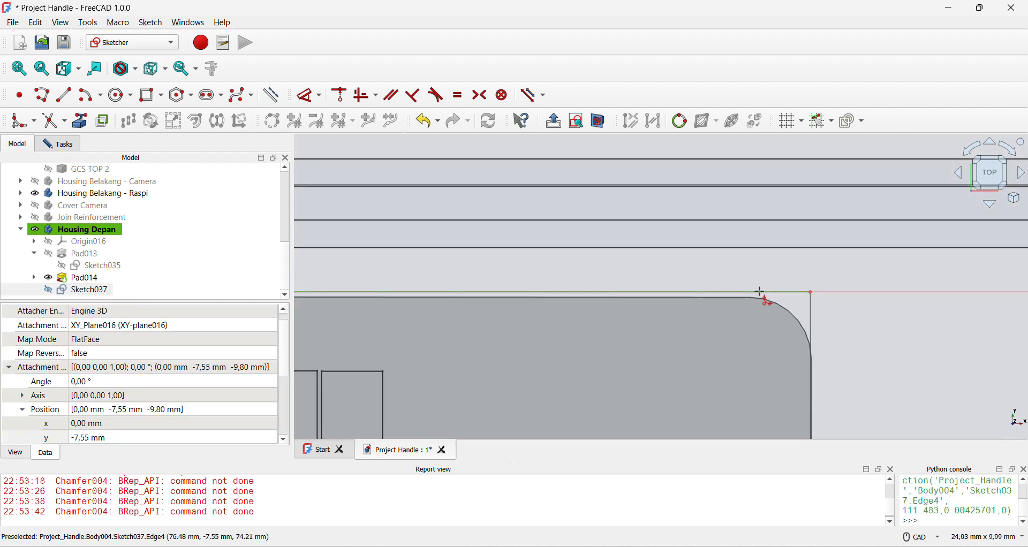
pyautogui.click(812, 339)
# - Apply an equal constraint to the upper-right and lower-right fillet arcs
pyautogui.click(814, 317)
pyautogui.scroll(-10, 815, 317)
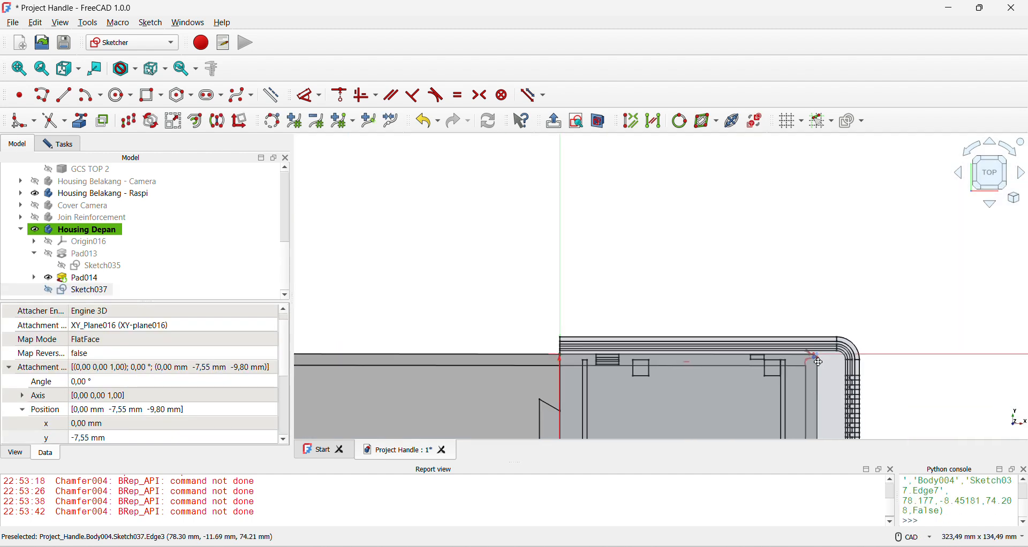
pyautogui.scroll(10, 626, 278)
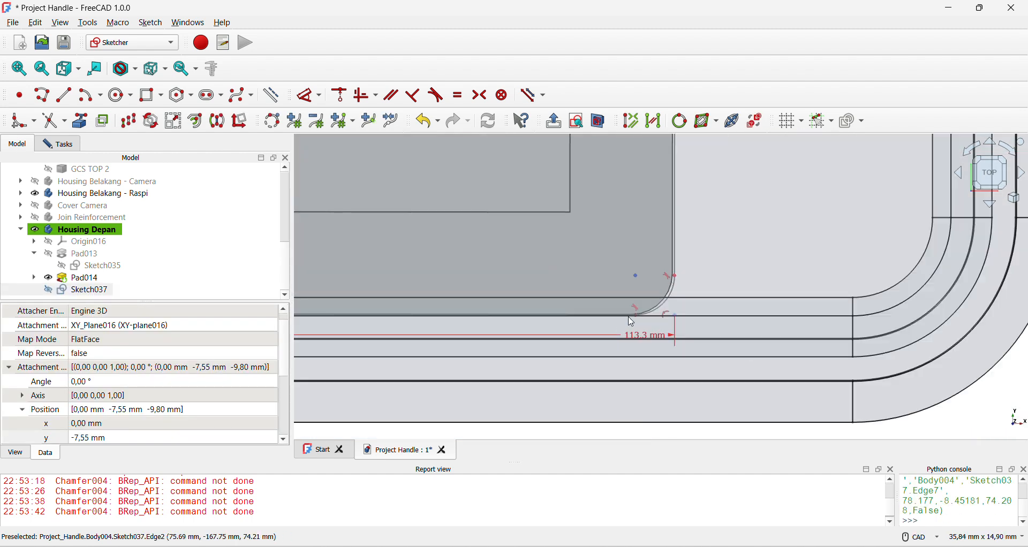
pyautogui.click(457, 95)
pyautogui.scroll(-3, 720, 264)
pyautogui.scroll(-2, 720, 264)
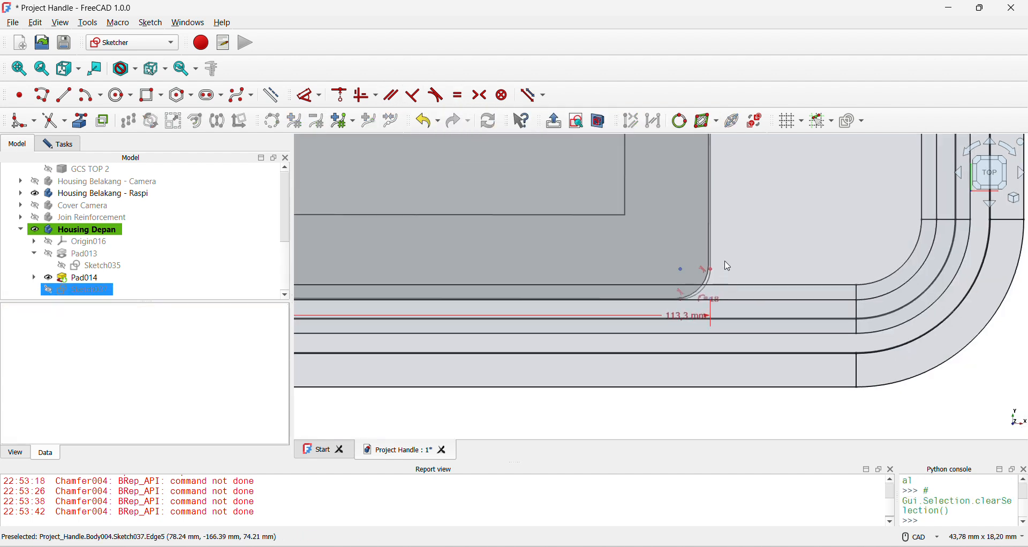
# - Constrain the radius of the lower-right fillet arc to 1.8 mm
pyautogui.scroll(5, 723, 273)
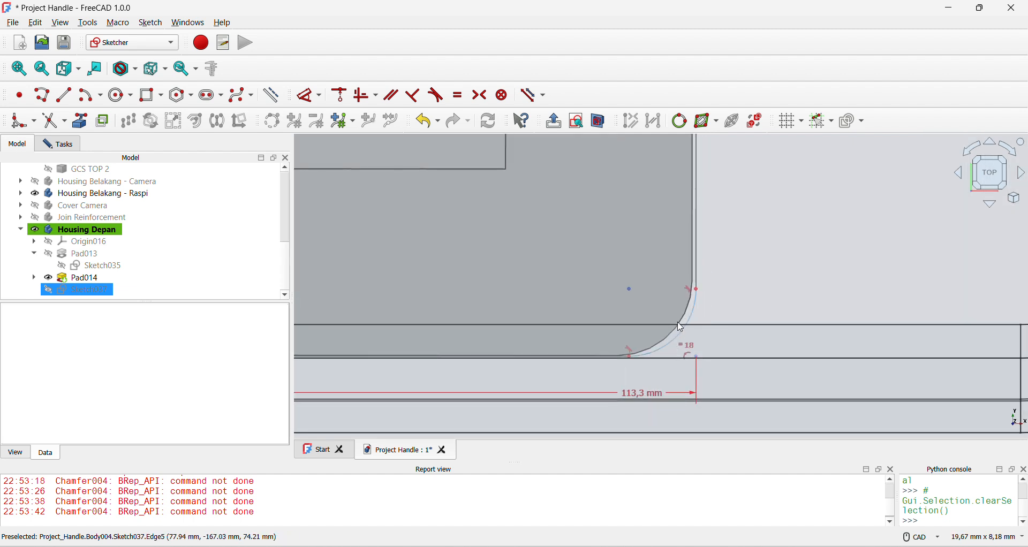
pyautogui.scroll(4, 701, 358)
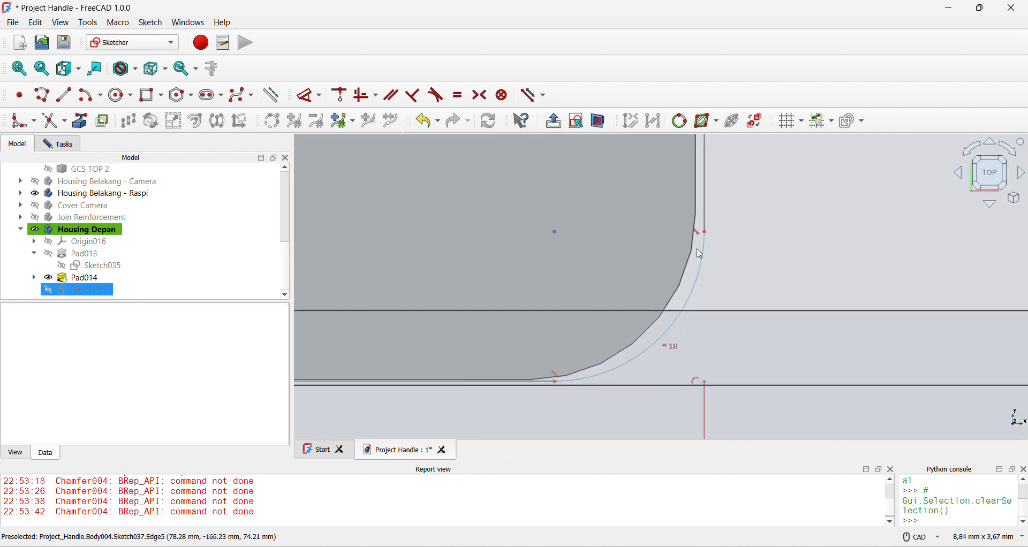
pyautogui.click(703, 227)
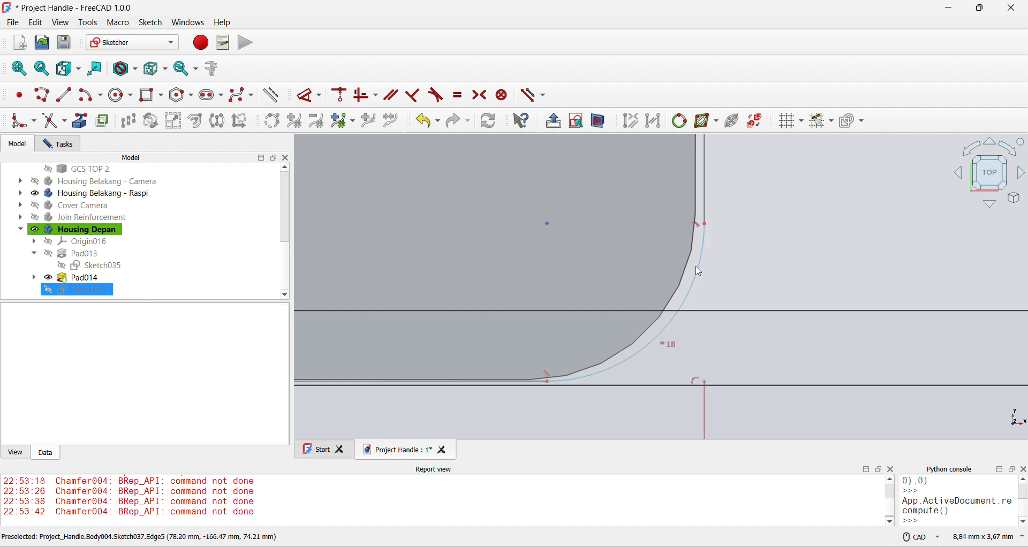
pyautogui.click(699, 272)
pyautogui.press('d')
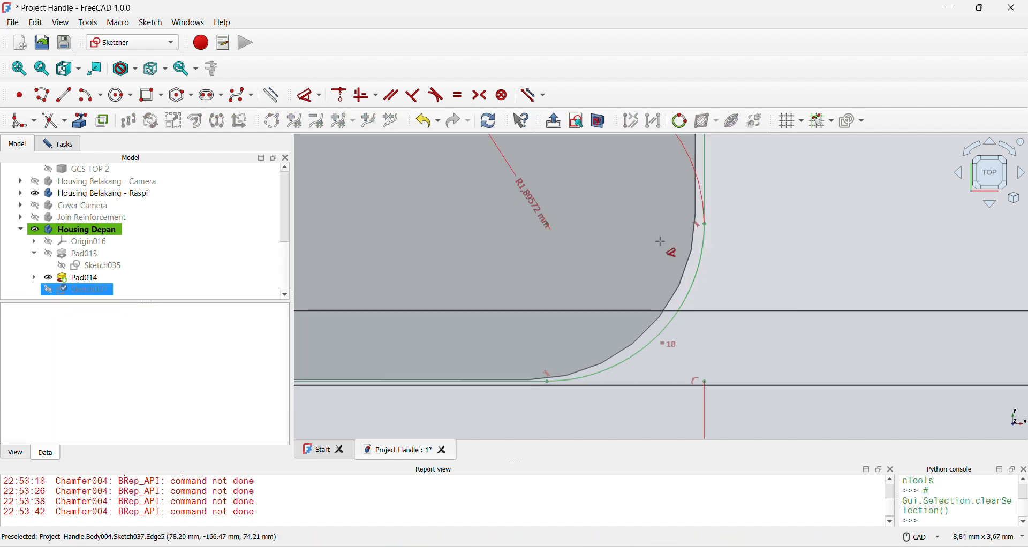
pyautogui.click(1009, 351)
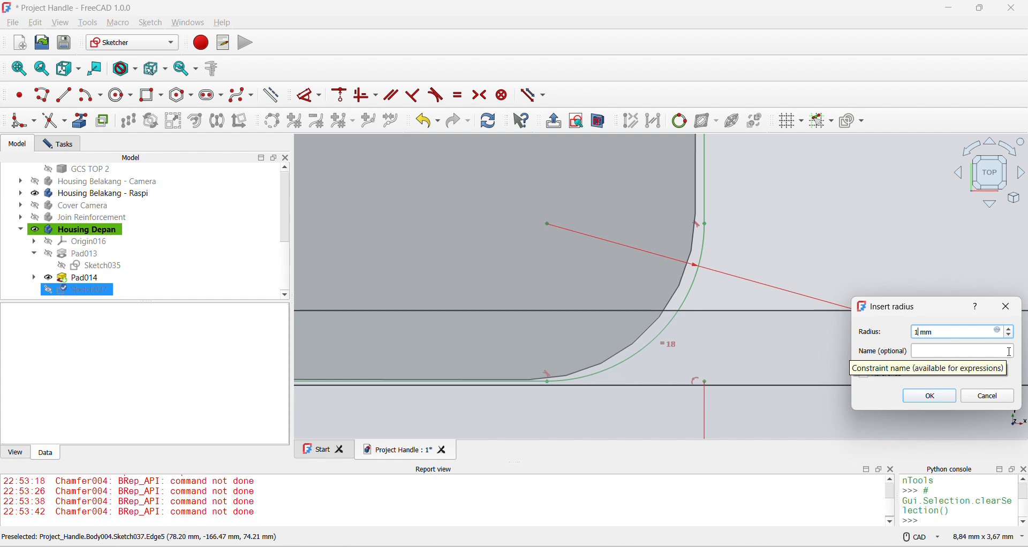
pyautogui.write('1,8')
pyautogui.press('Return')
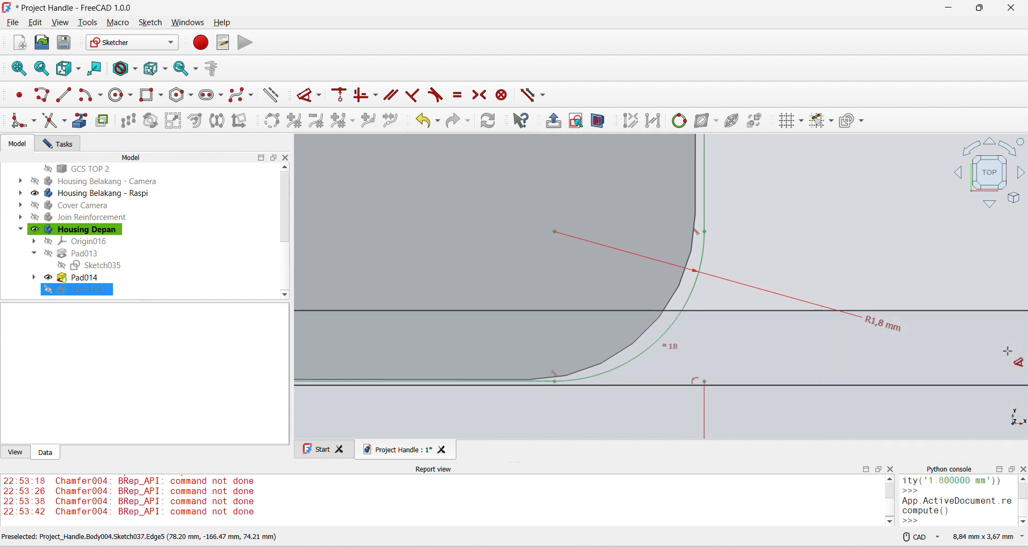
pyautogui.press('Escape')
# - Inspect the sketch along its right edge, at the upper-right fillet and along its top edge against the housing
pyautogui.scroll(-8, 743, 314)
pyautogui.moveTo(739, 313); pyautogui.dragTo(715, 466, button='middle')
pyautogui.scroll(-1, 735, 182)
pyautogui.moveTo(733, 185)
pyautogui.mouseDown(button='middle')
pyautogui.moveTo(709, 448)
pyautogui.moveTo(734, 366)
pyautogui.moveTo(783, 398)
pyautogui.mouseUp(button='middle')
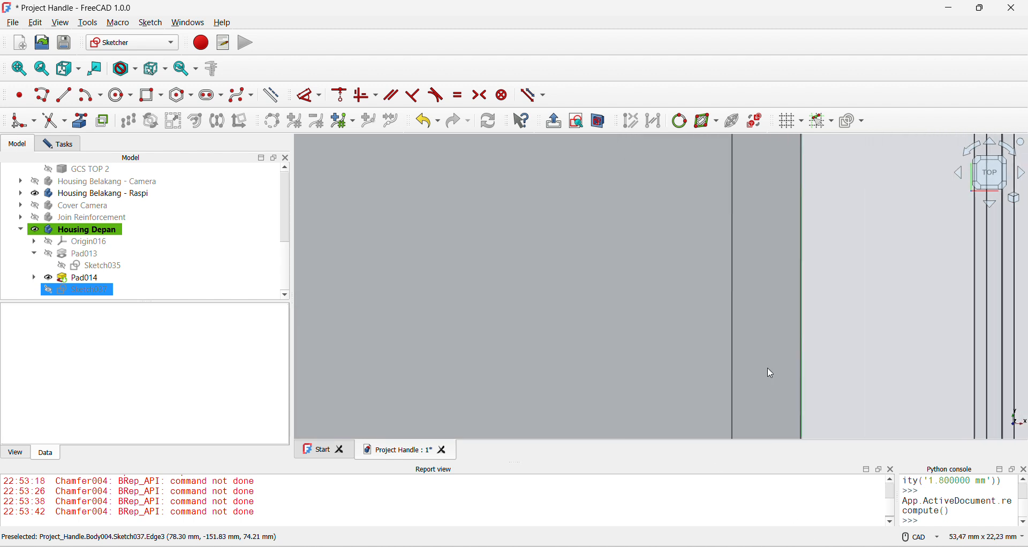
pyautogui.moveTo(870, 223); pyautogui.dragTo(807, 346, button='middle')
pyautogui.moveTo(738, 185); pyautogui.dragTo(746, 445, button='middle')
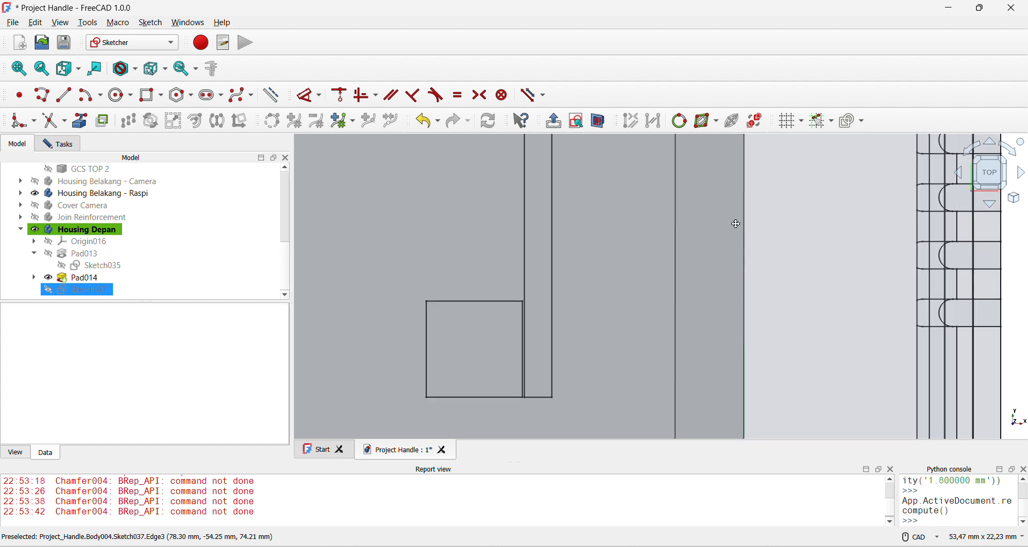
pyautogui.moveTo(737, 222); pyautogui.dragTo(730, 422, button='middle')
pyautogui.moveTo(720, 214); pyautogui.dragTo(719, 312, button='middle')
pyautogui.moveTo(730, 134); pyautogui.dragTo(734, 259, button='middle')
pyautogui.scroll(6, 720, 238)
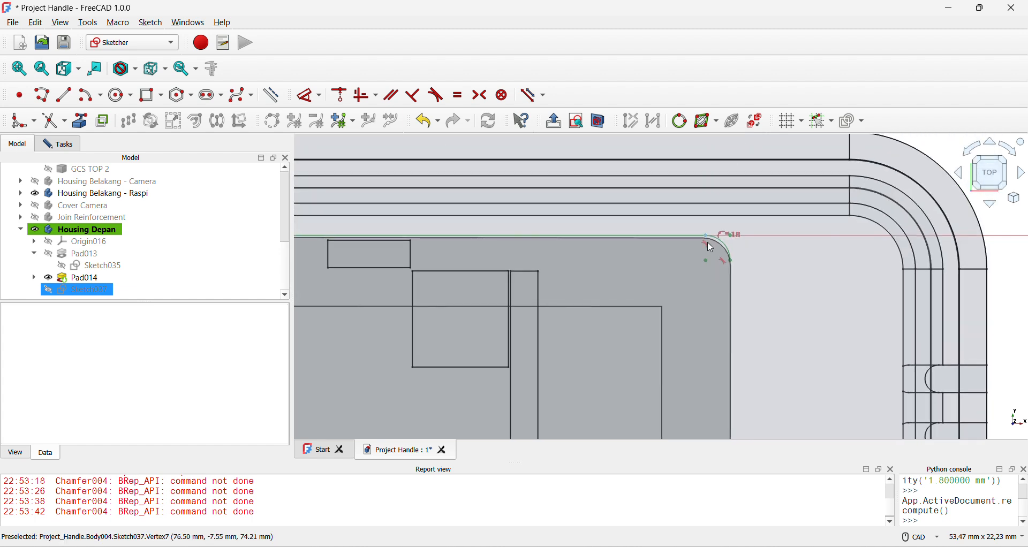
pyautogui.scroll(3, 743, 245)
pyautogui.scroll(-16, 744, 245)
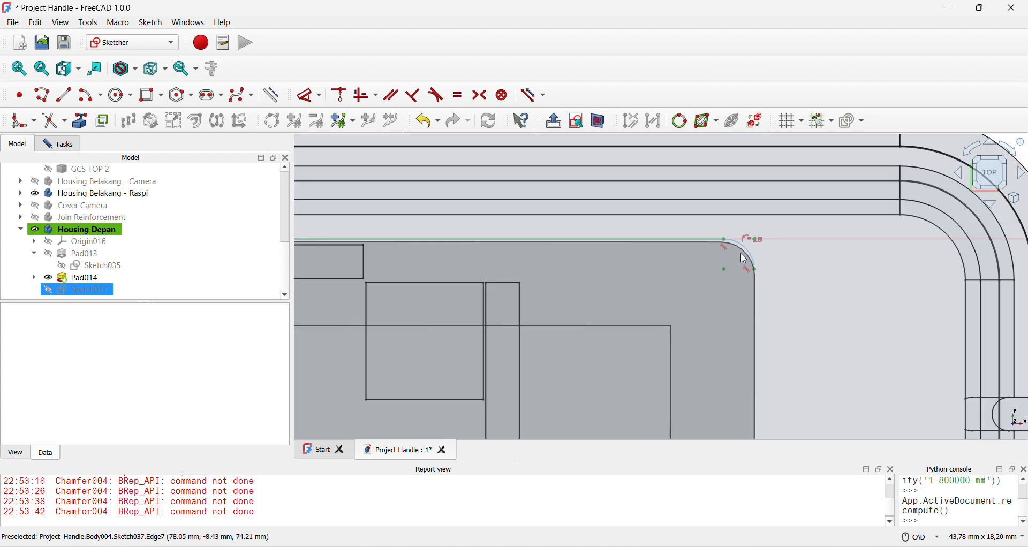
pyautogui.moveTo(588, 305); pyautogui.dragTo(827, 277, button='middle')
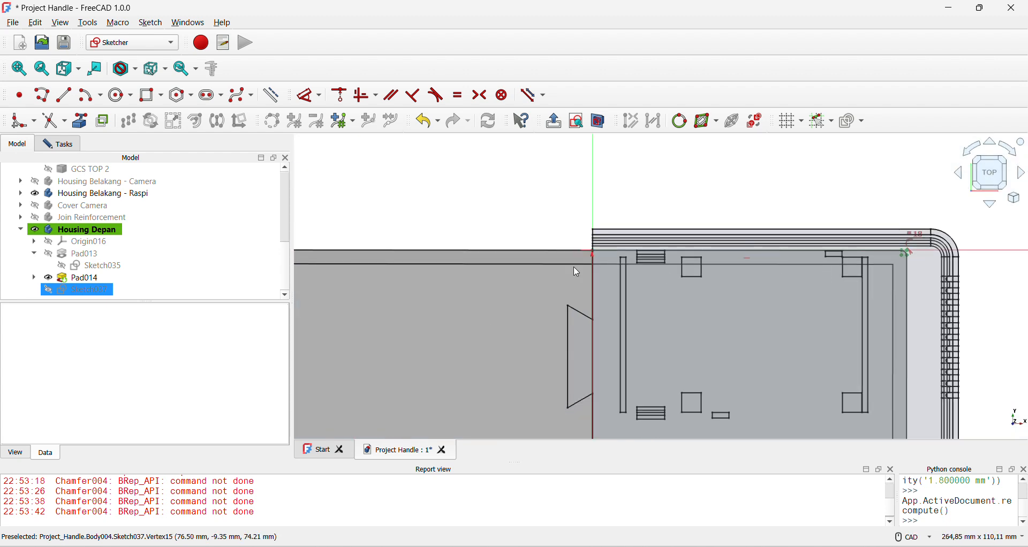
# - Close the sketch and show the model from the right side view
pyautogui.click(73, 143)
pyautogui.click(150, 182)
pyautogui.scroll(5, 573, 293)
pyautogui.press('3')
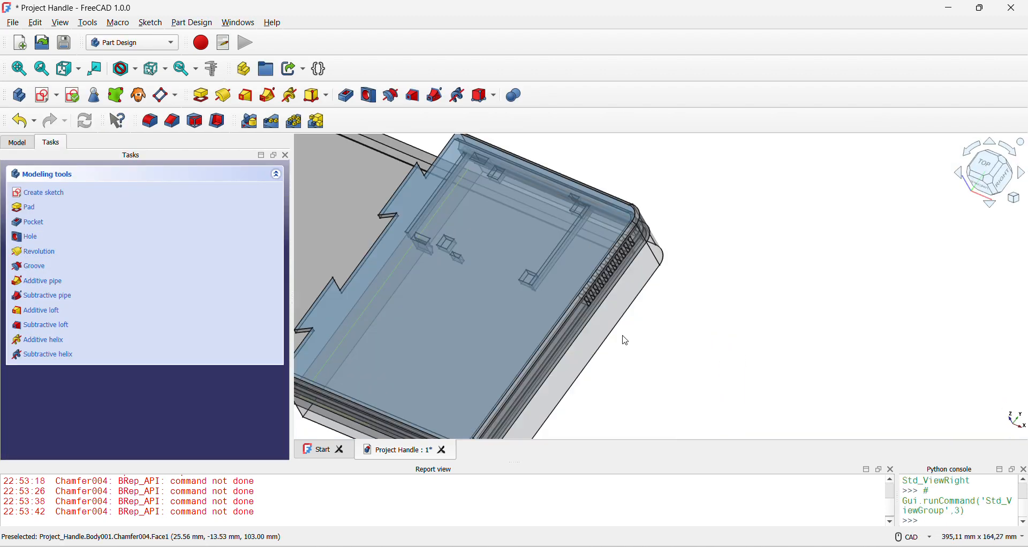
pyautogui.scroll(3, 466, 294)
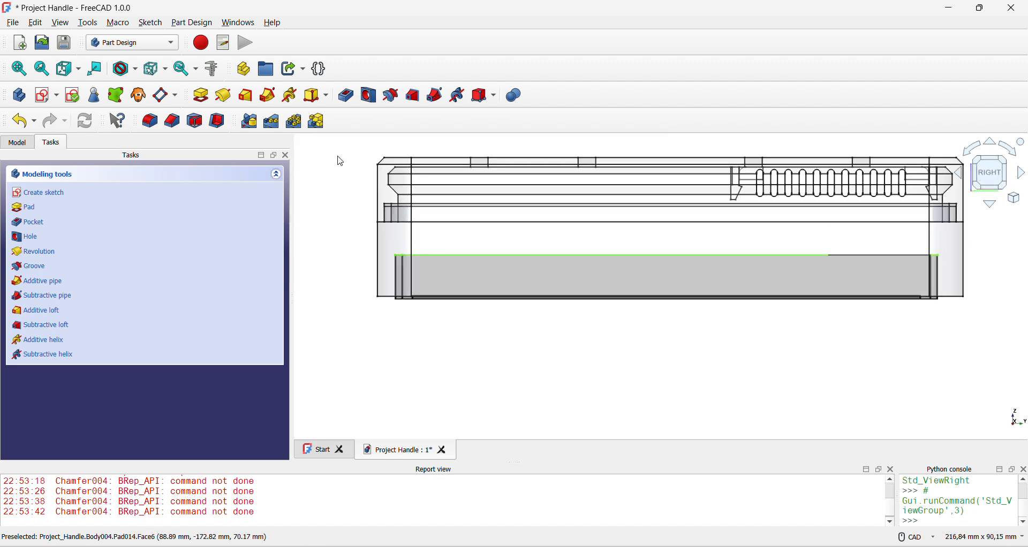
# - Pocket the rounded rectangular profile 16 mm deep into the Housing Depan body
pyautogui.click(353, 100)
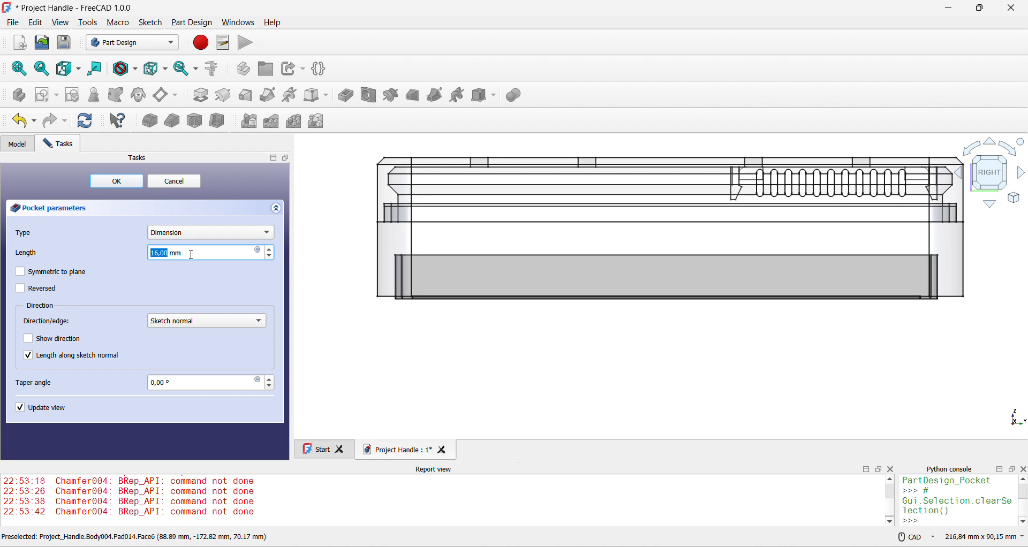
pyautogui.click(120, 183)
# - Examine the pocket's rounded corner and its gap to the enclosed GCS part from below and from the side
pyautogui.moveTo(423, 290); pyautogui.dragTo(502, 226, button='middle')
pyautogui.scroll(4, 491, 231)
pyautogui.scroll(8, 468, 214)
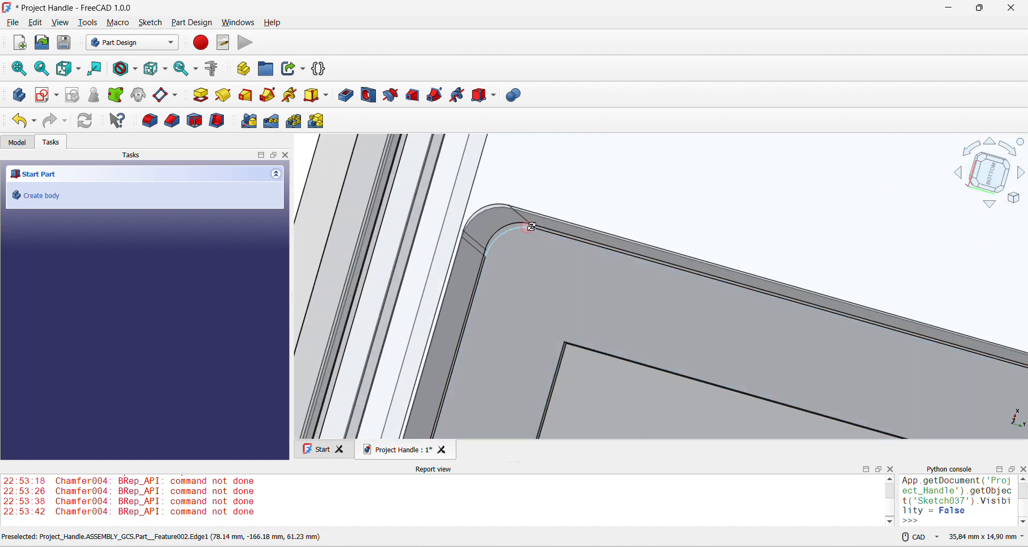
pyautogui.scroll(5, 482, 216)
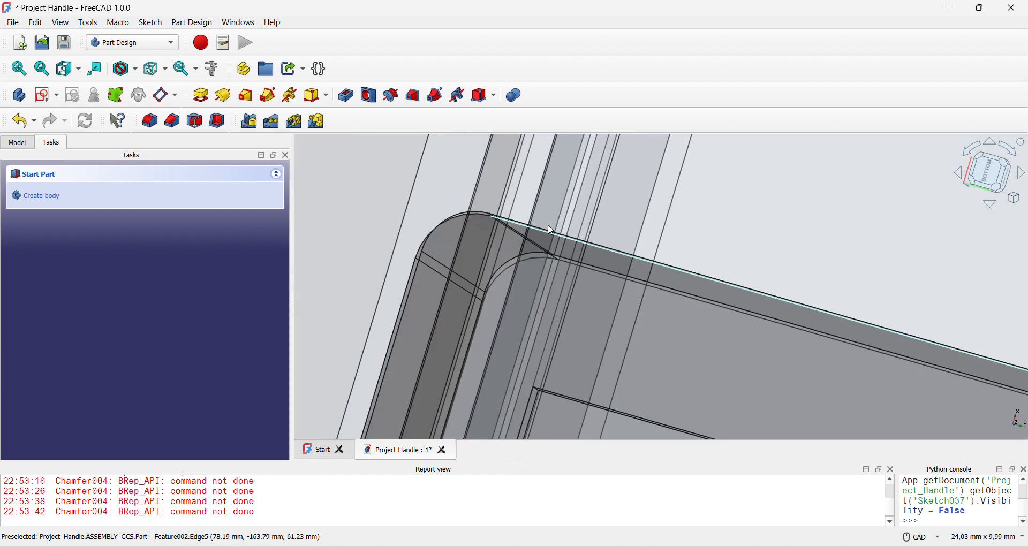
pyautogui.scroll(5, 471, 214)
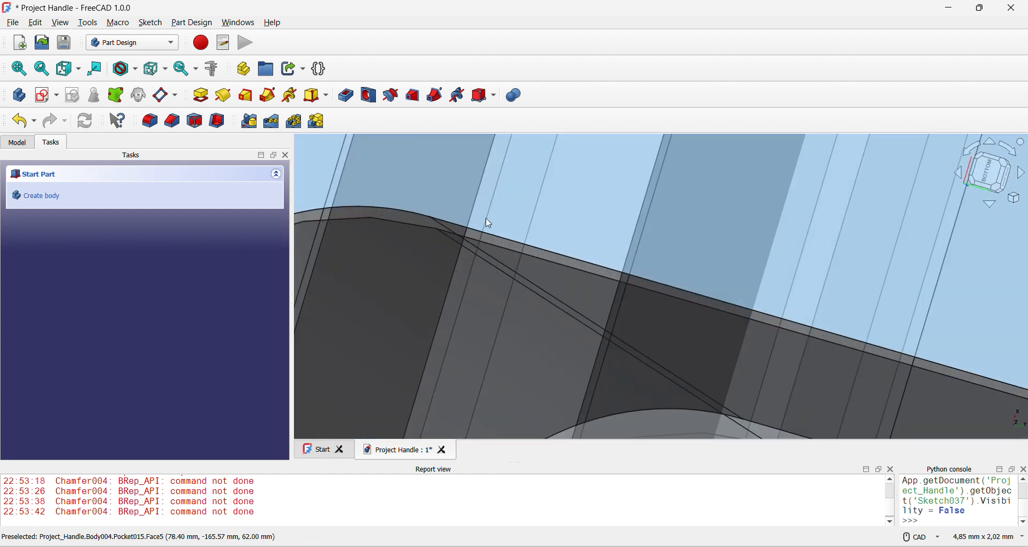
pyautogui.scroll(-11, 490, 228)
pyautogui.press('2')
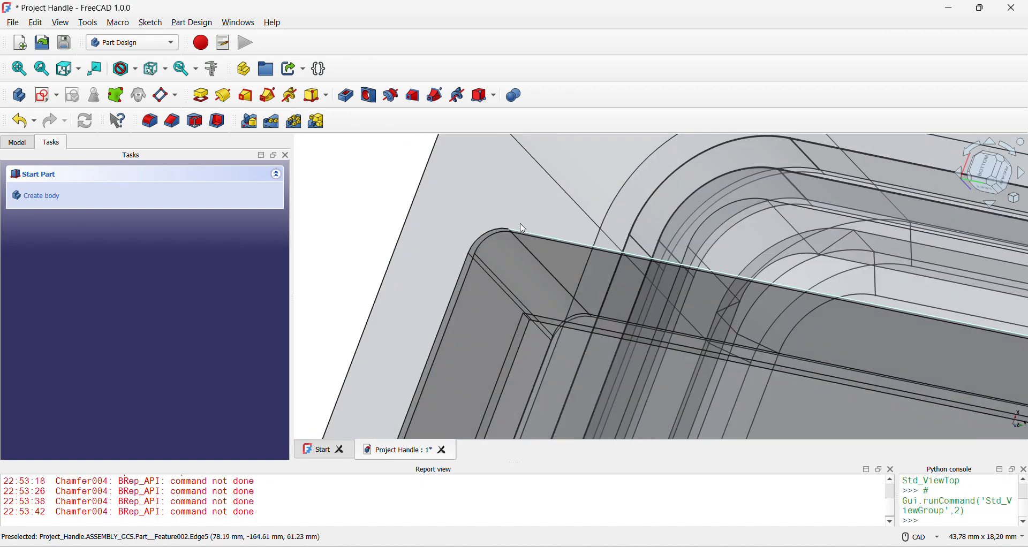
pyautogui.scroll(-5, 585, 226)
pyautogui.press('3')
pyautogui.moveTo(654, 263); pyautogui.dragTo(671, 277, button='middle')
# - Create a sketch on the bottom face of Housing Depan around the pocket and close it without any geometry
pyautogui.click(673, 282)
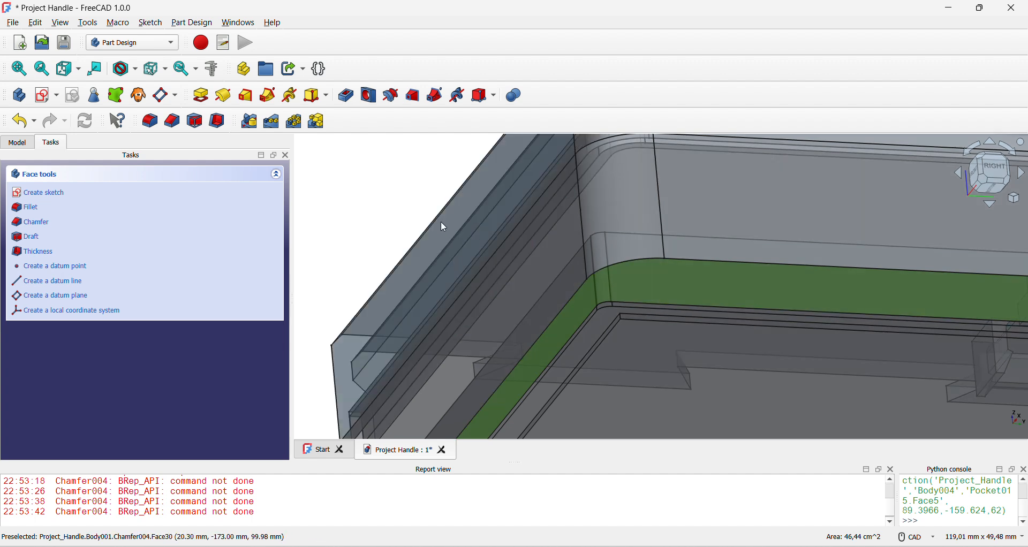
pyautogui.press('3')
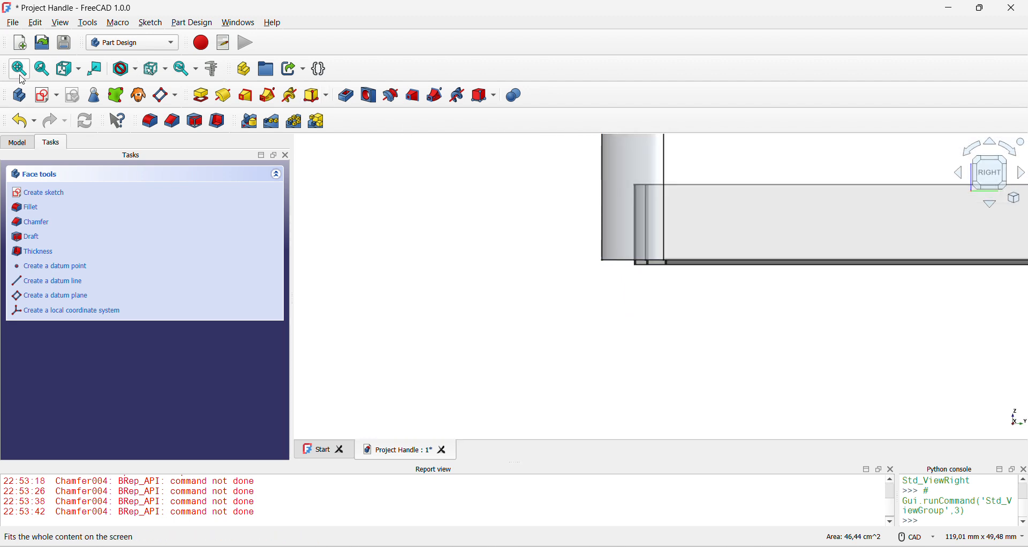
pyautogui.click(47, 96)
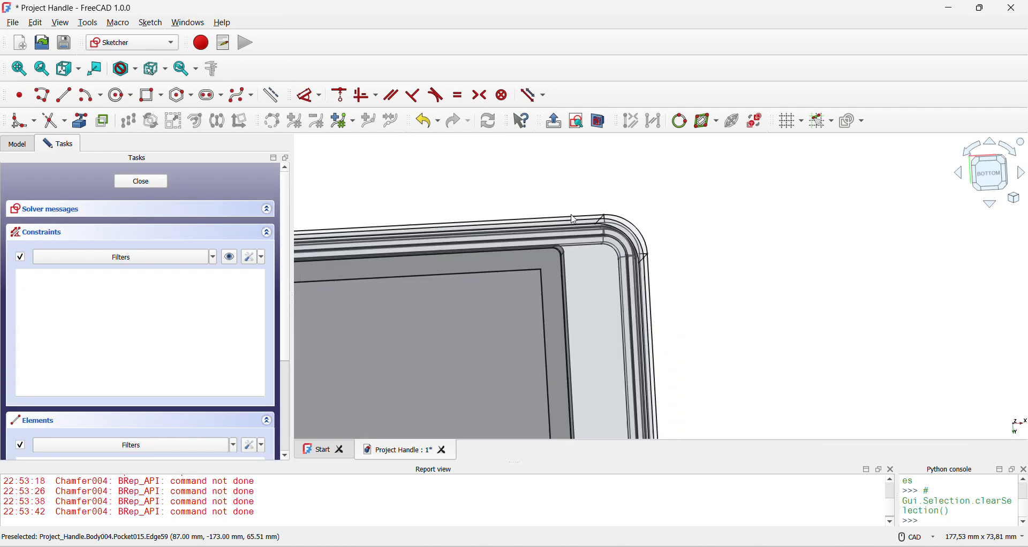
pyautogui.click(142, 182)
# - Start a sketch on the YZ plane and draw an open polyline along the housing's lower edge, curving upward beside its outer wall
pyautogui.click(47, 95)
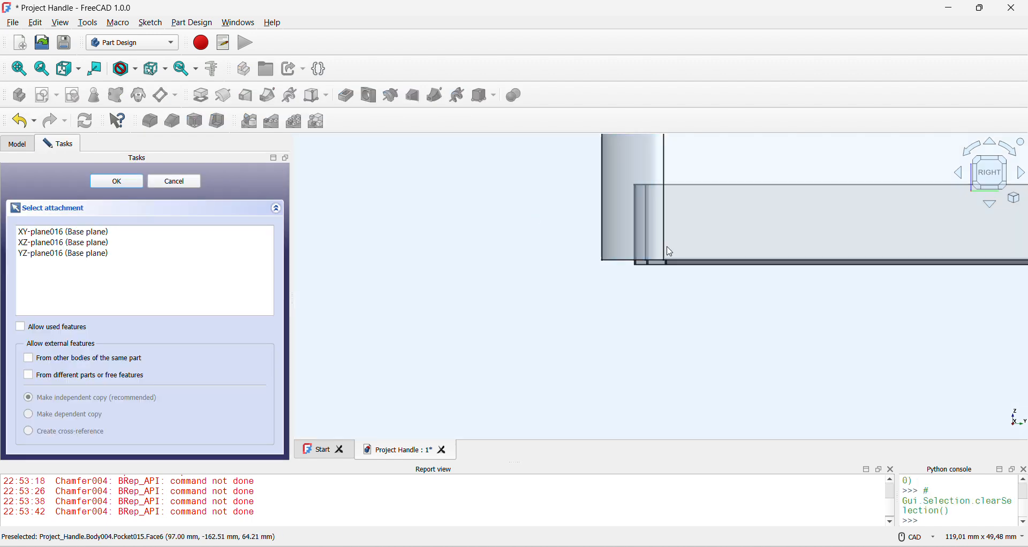
pyautogui.click(552, 253)
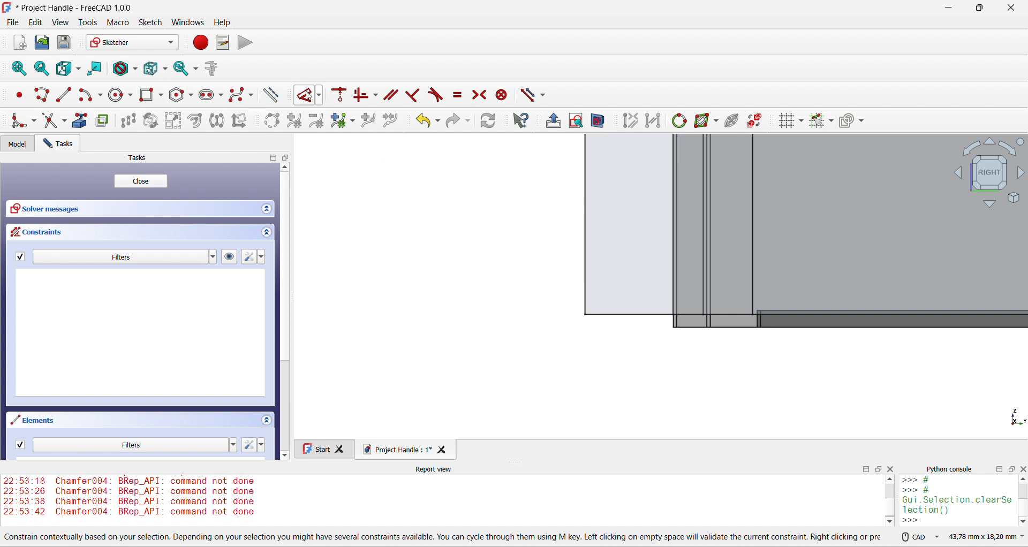
pyautogui.click(41, 95)
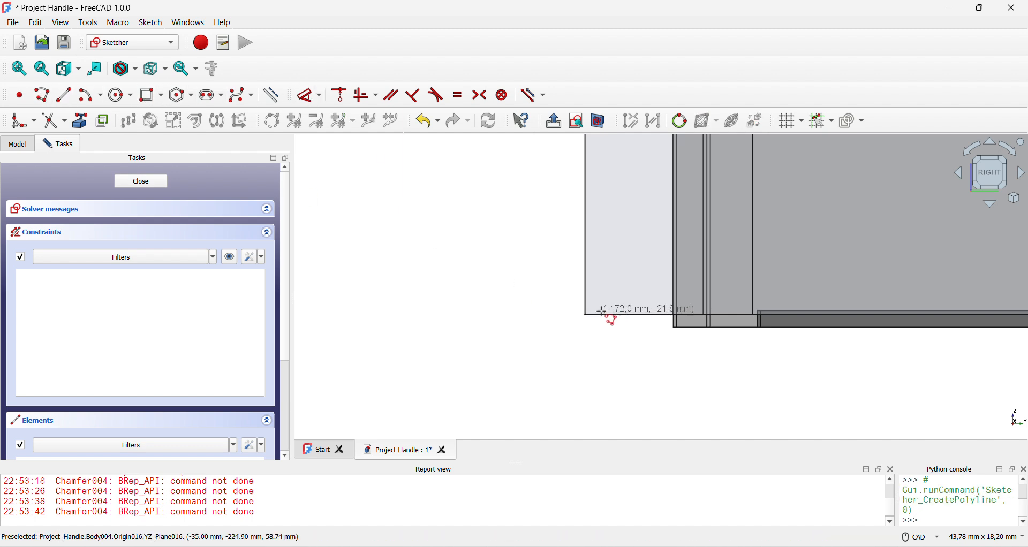
pyautogui.click(634, 314)
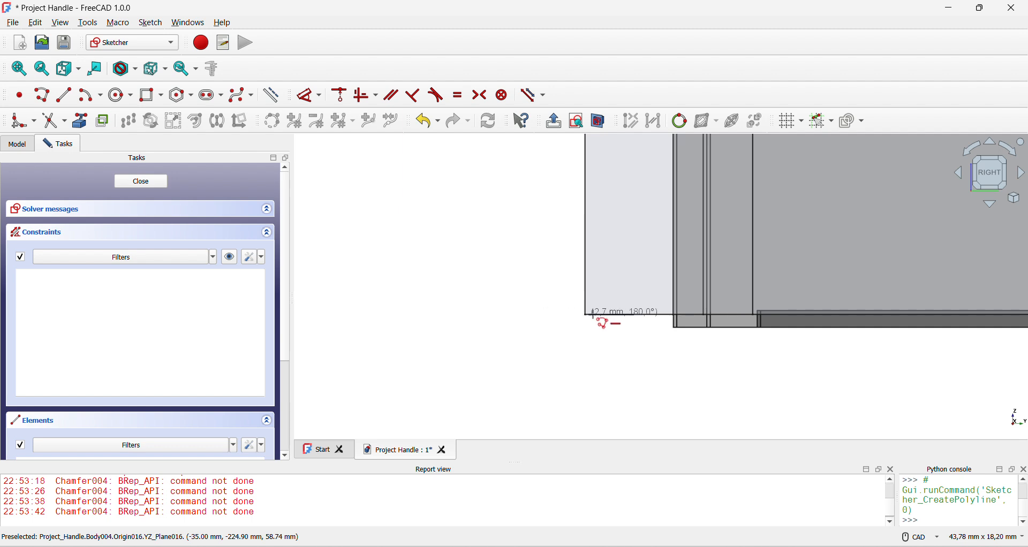
pyautogui.click(558, 314)
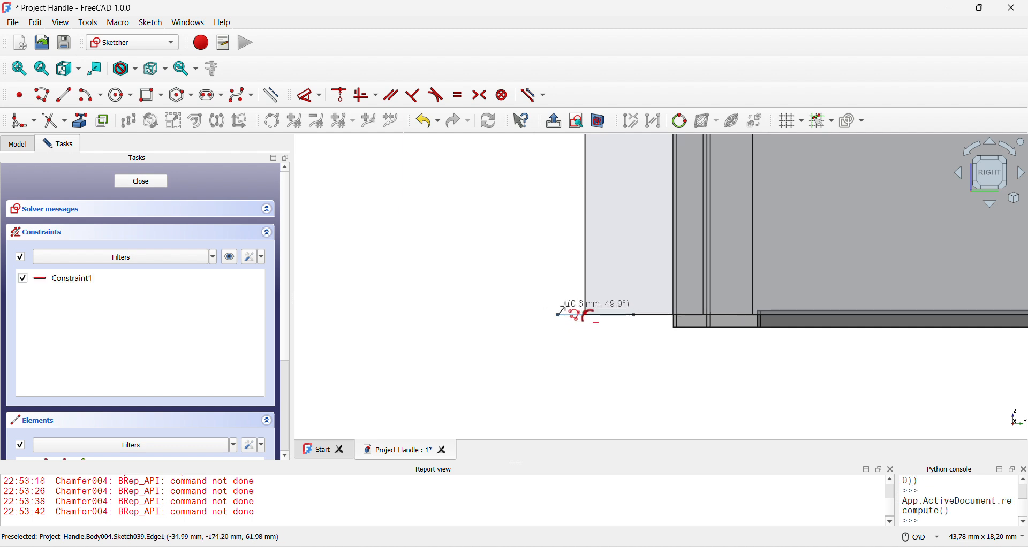
pyautogui.click(568, 306)
pyautogui.click(572, 296)
pyautogui.click(578, 280)
pyautogui.click(580, 269)
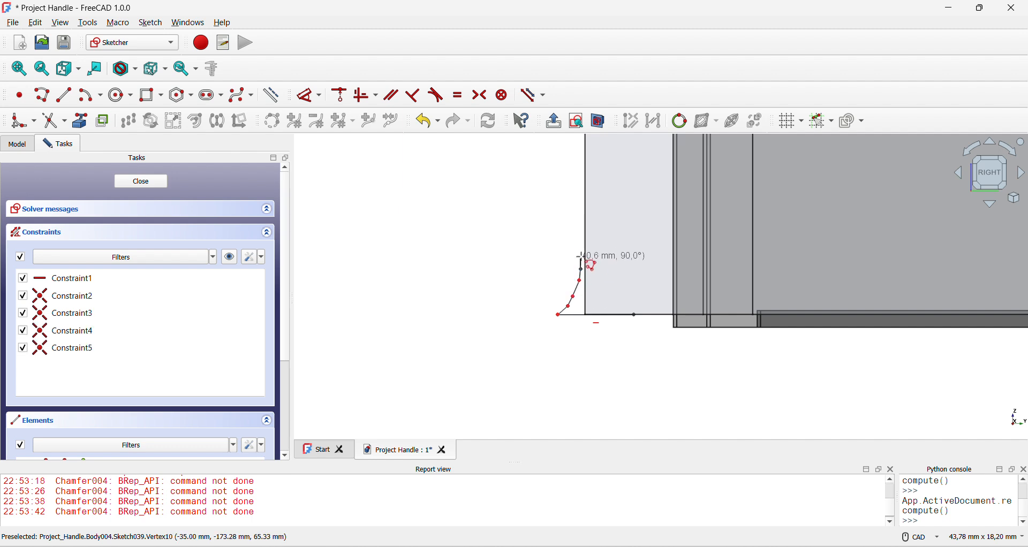
pyautogui.click(581, 251)
pyautogui.rightClick(581, 230)
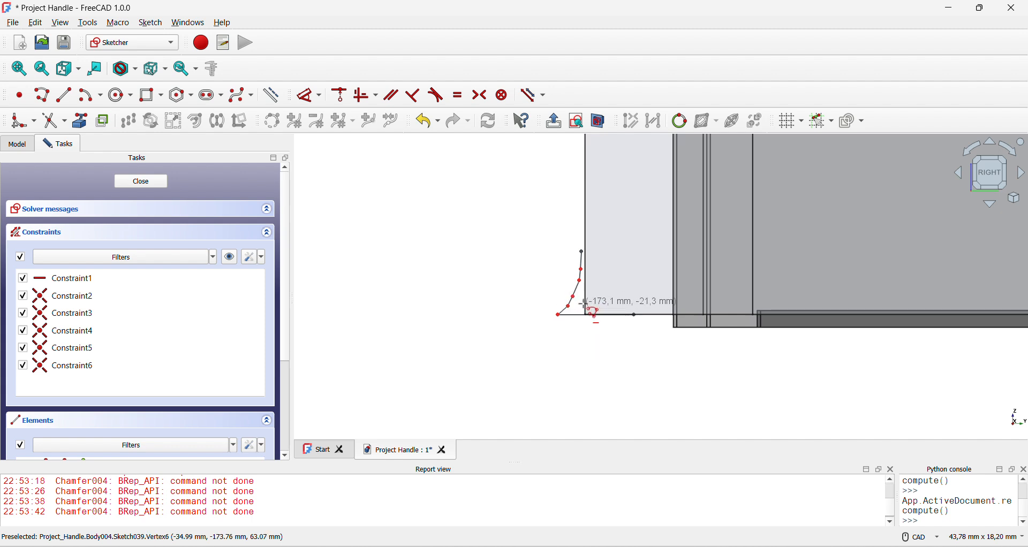
# - Delete the whole polyline from the sketch
pyautogui.moveTo(500, 206); pyautogui.dragTo(741, 392)
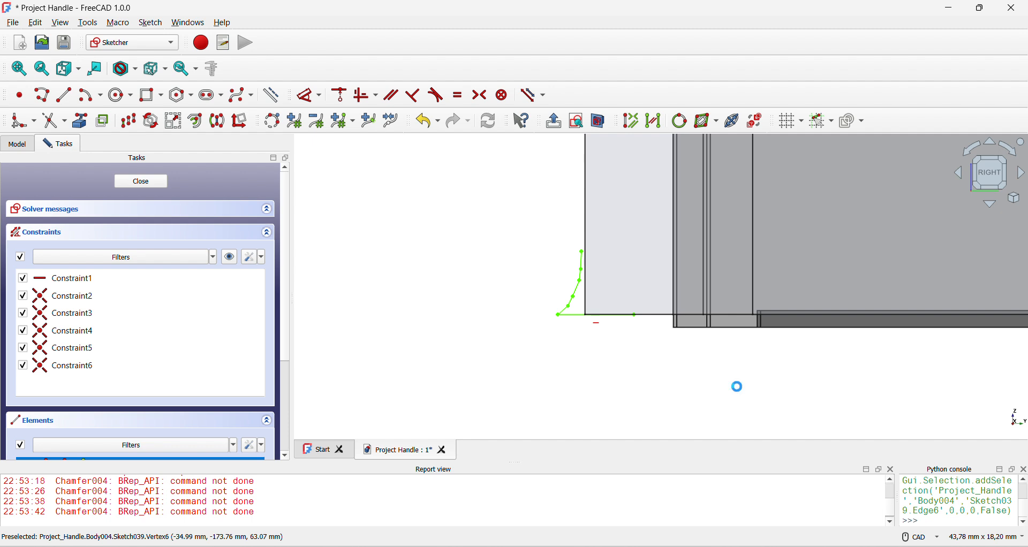
pyautogui.press('Delete')
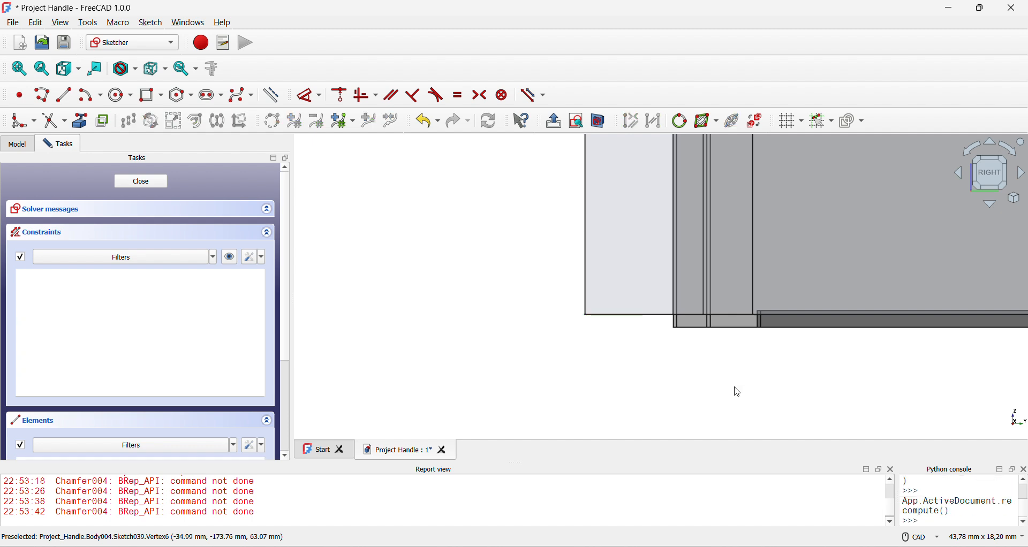
# - Draw a longer open polyline from the housing's lower edge, bulging outward and rising along the outside of the wall
pyautogui.click(41, 95)
pyautogui.click(622, 317)
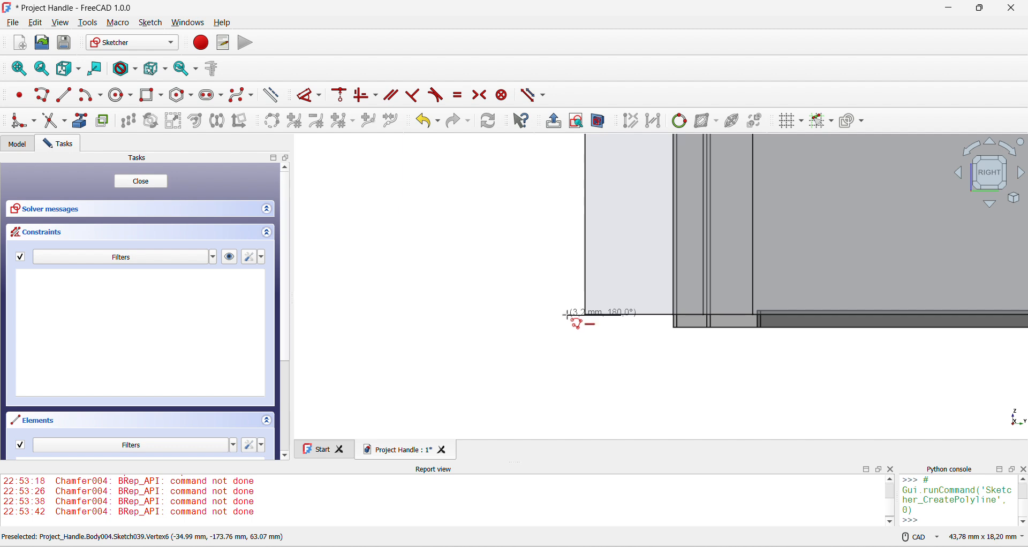
pyautogui.click(568, 314)
pyautogui.click(549, 298)
pyautogui.click(552, 289)
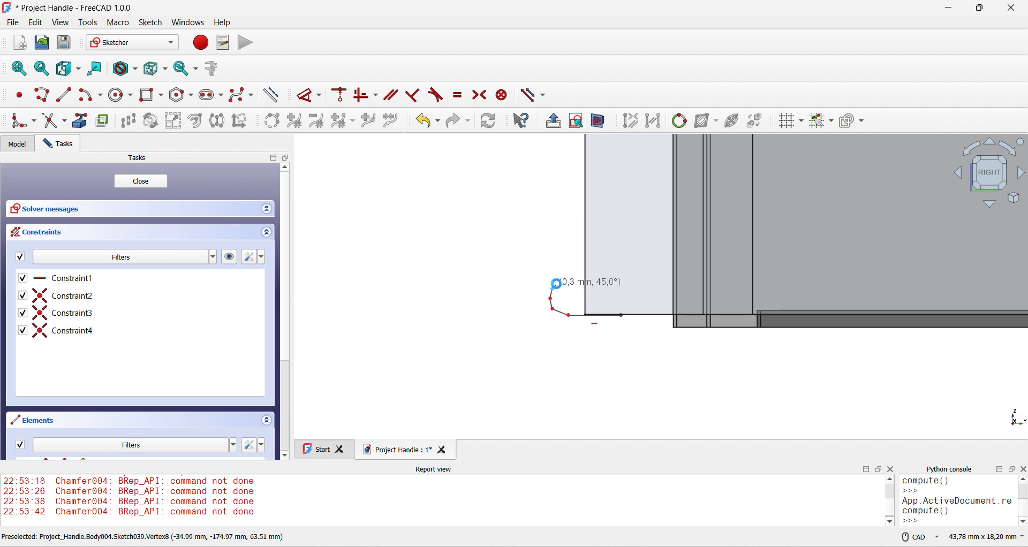
pyautogui.click(556, 284)
pyautogui.click(558, 282)
pyautogui.click(561, 276)
pyautogui.click(559, 258)
pyautogui.click(557, 234)
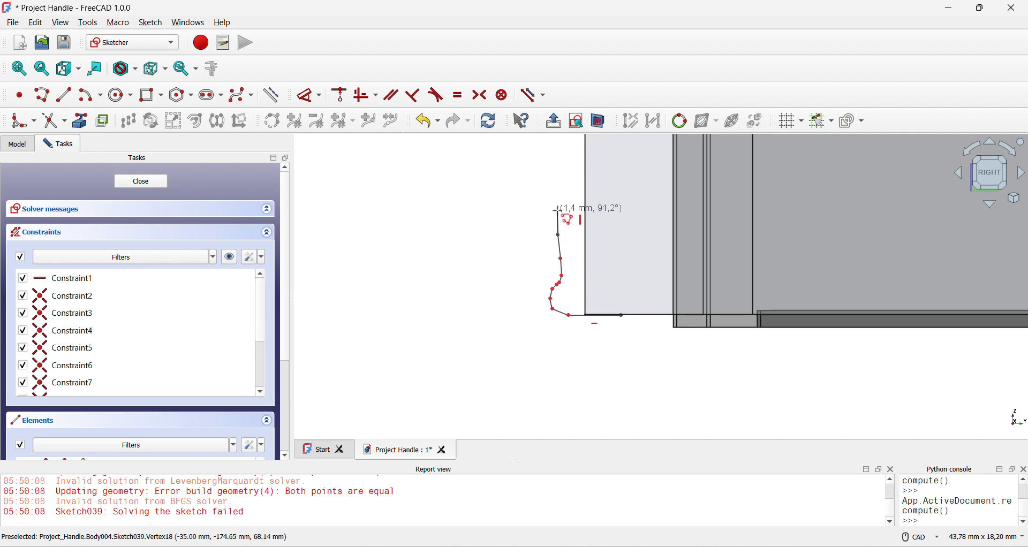
pyautogui.click(557, 210)
pyautogui.click(557, 180)
pyautogui.click(559, 163)
pyautogui.press('Escape')
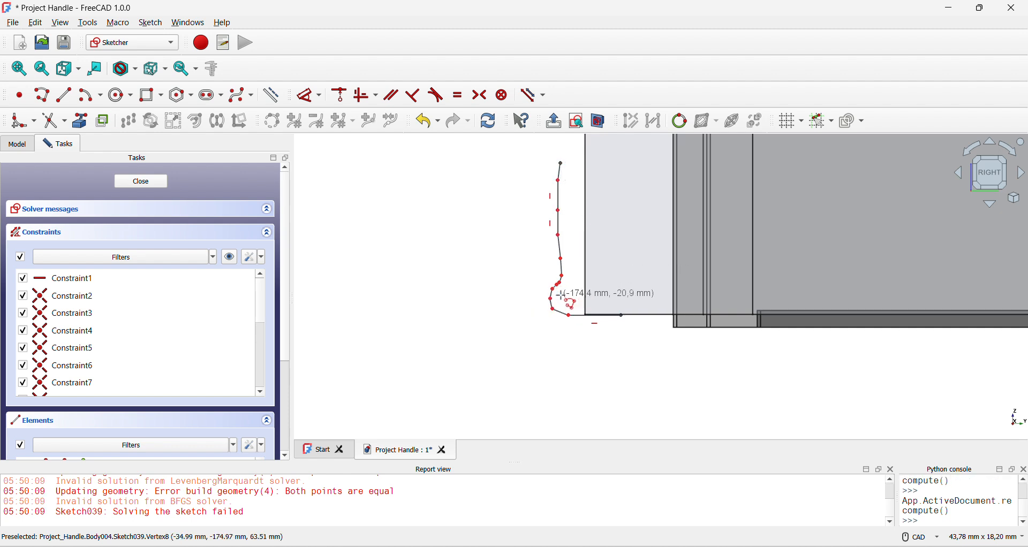
pyautogui.press('Escape')
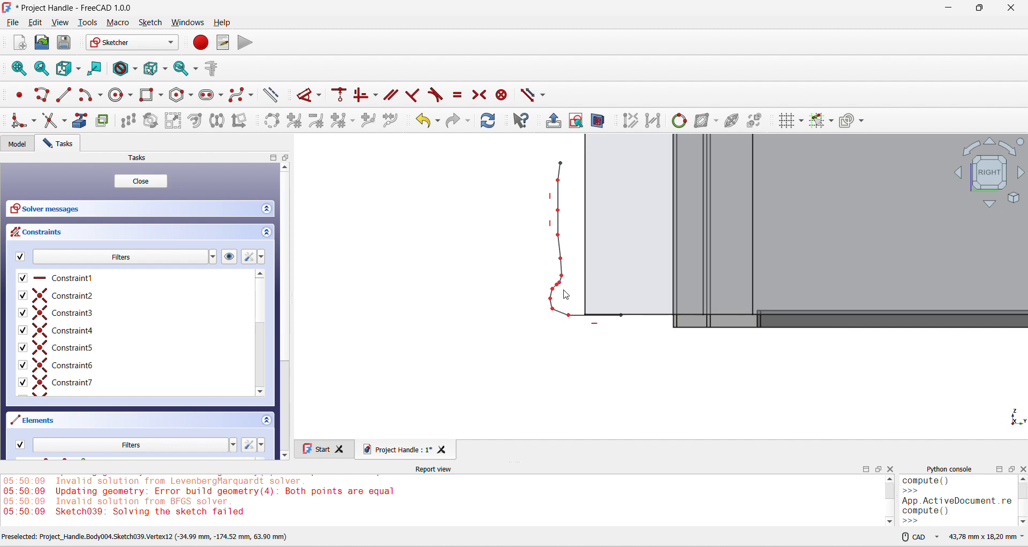
# - Delete the redrawn polyline and close the YZ-plane sketch
pyautogui.moveTo(520, 154)
pyautogui.mouseDown()
pyautogui.moveTo(654, 321)
pyautogui.moveTo(669, 358)
pyautogui.mouseUp()
pyautogui.click(999, 398)
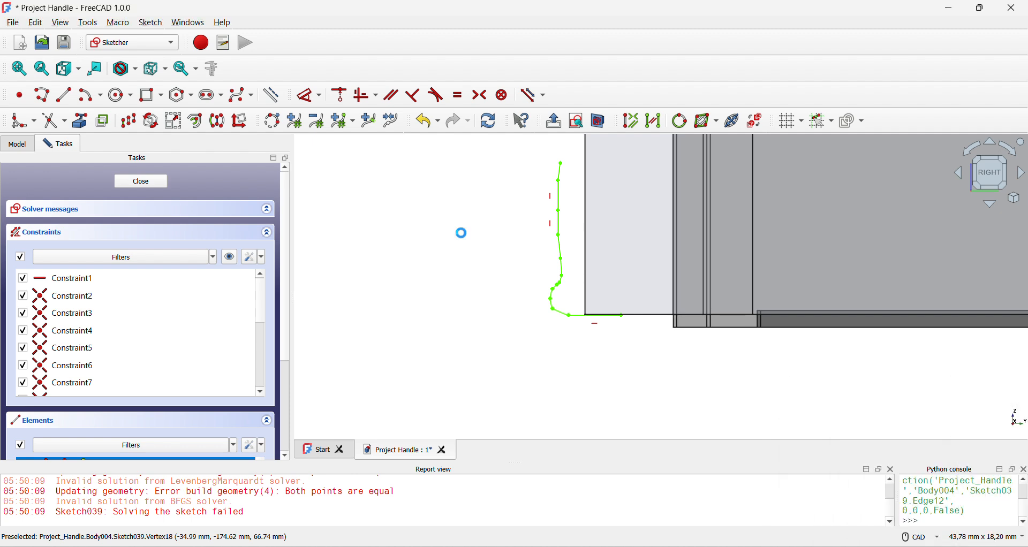
pyautogui.press('Delete')
pyautogui.moveTo(553, 314)
pyautogui.mouseDown(button='middle')
pyautogui.moveTo(704, 335)
pyautogui.moveTo(698, 294)
pyautogui.moveTo(679, 290)
pyautogui.mouseUp(button='middle')
pyautogui.scroll(4, 662, 294)
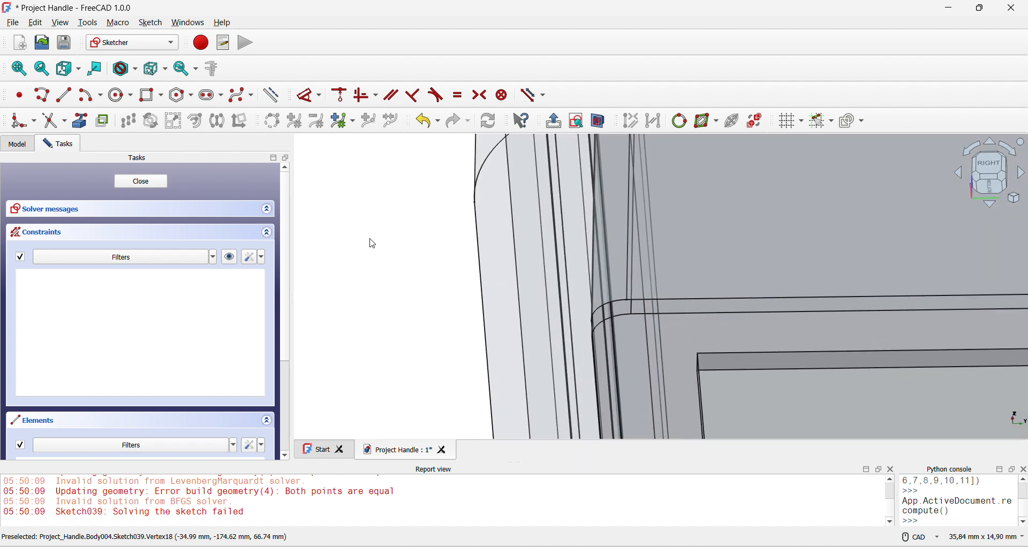
pyautogui.click(154, 190)
# - Delete the empty sketches Sketch038 and Sketch039 from the Housing Depan body
pyautogui.click(17, 142)
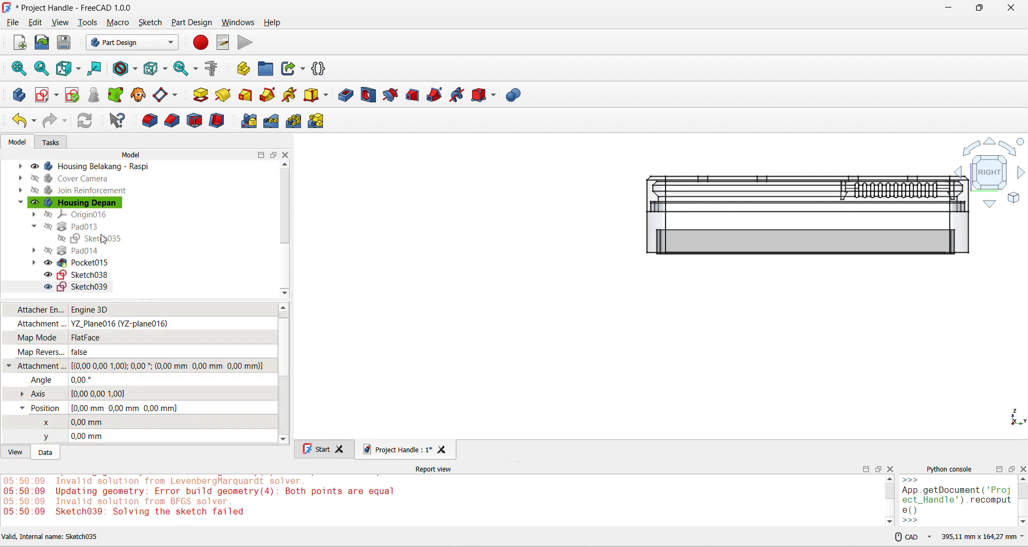
pyautogui.click(104, 276)
pyautogui.keyDown('ctrl'); pyautogui.click(101, 286); pyautogui.keyUp('ctrl')
pyautogui.press('Delete')
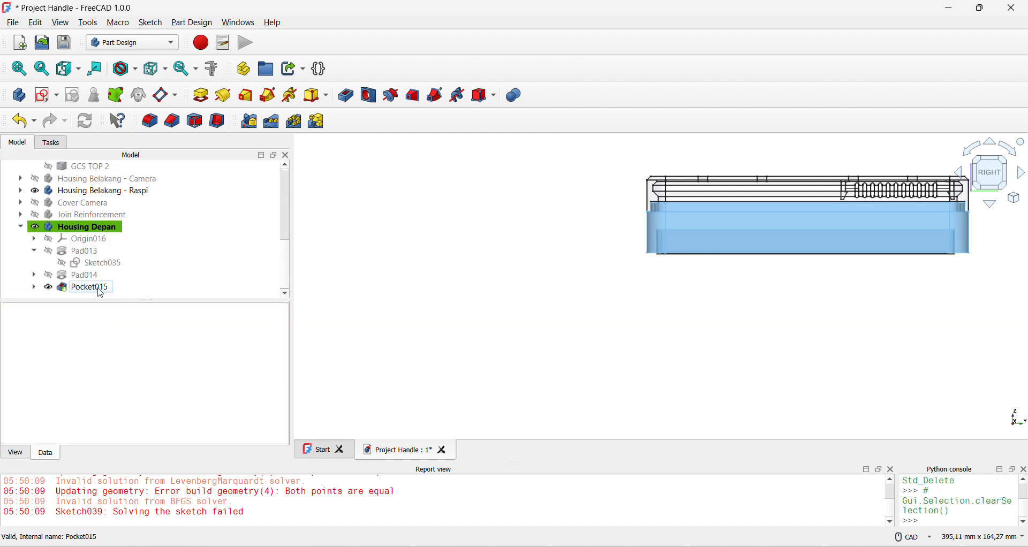
# - Add an equal-distance chamfer to the long edge of the pocket's opening on the bottom face of Housing Depan
pyautogui.scroll(4, 697, 284)
pyautogui.moveTo(635, 243)
pyautogui.mouseDown(button='middle')
pyautogui.moveTo(629, 230)
pyautogui.moveTo(629, 240)
pyautogui.mouseUp(button='middle')
pyautogui.scroll(5, 630, 257)
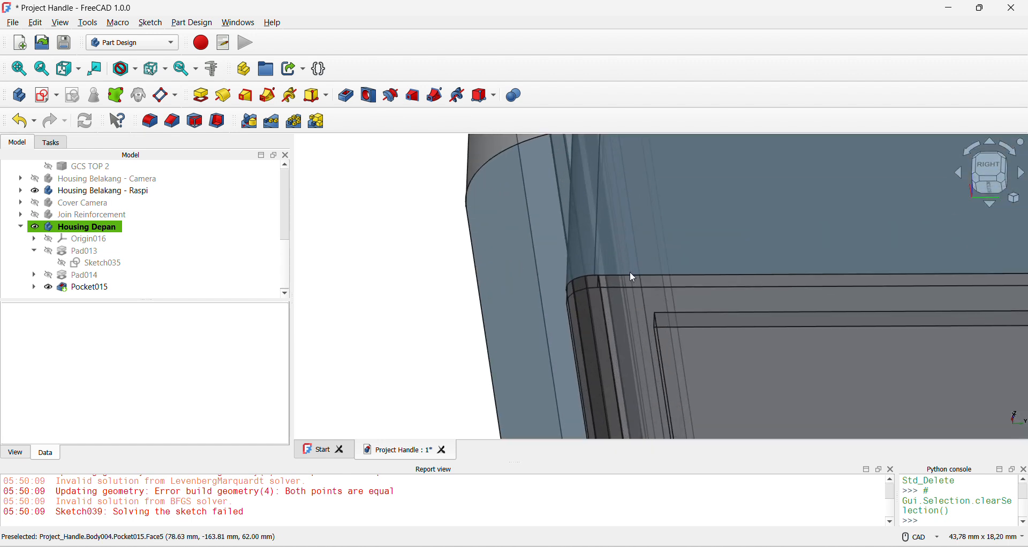
pyautogui.scroll(2, 628, 273)
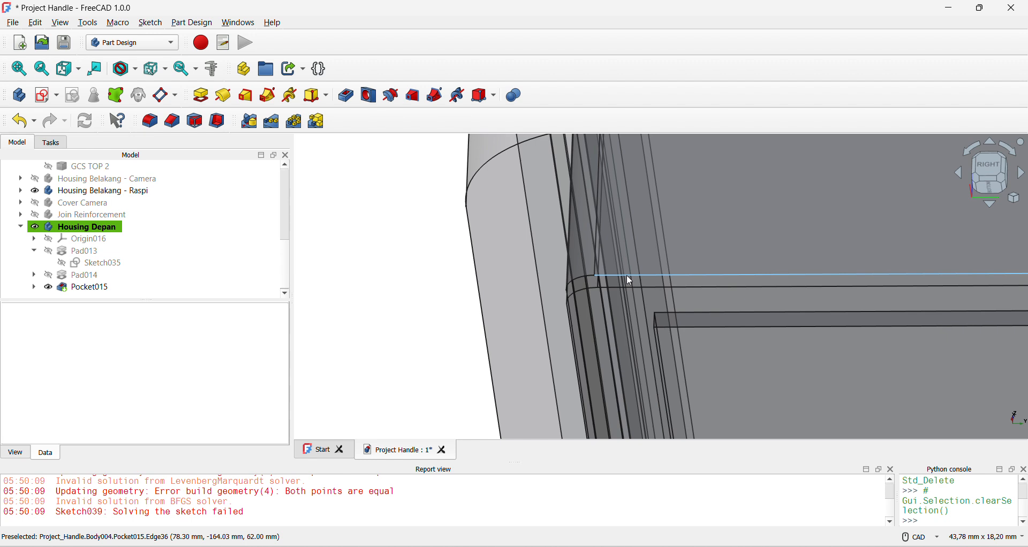
pyautogui.click(631, 277)
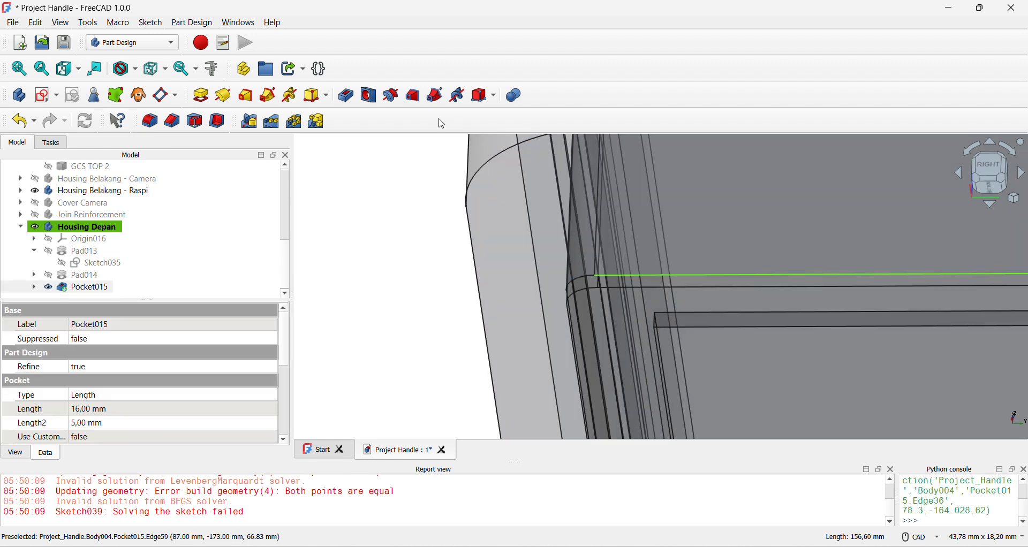
pyautogui.click(172, 121)
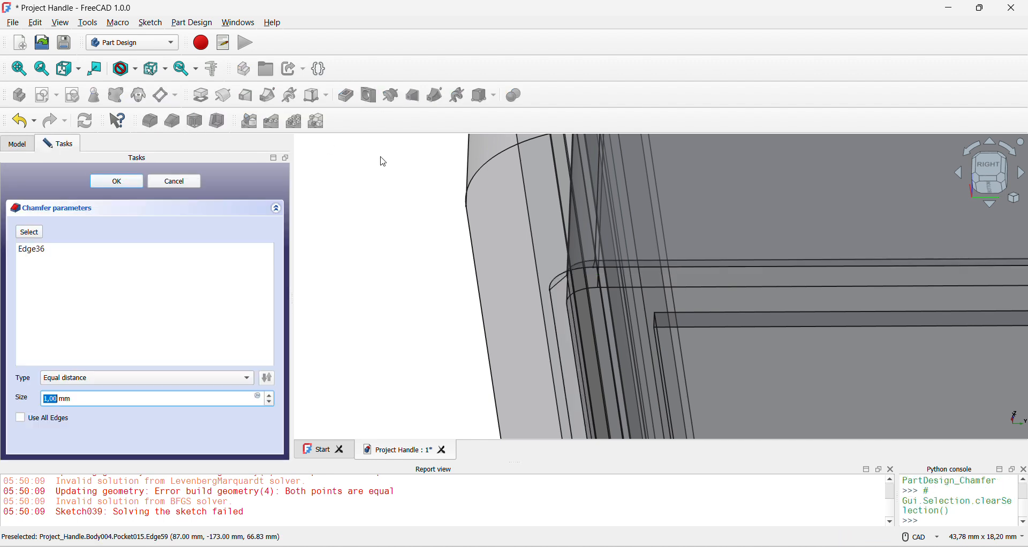
pyautogui.press('Return')
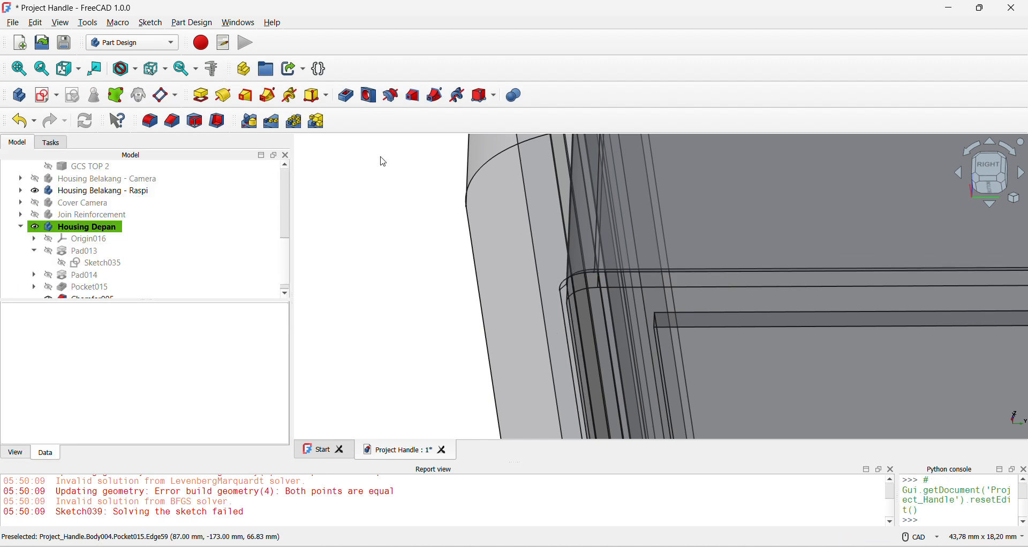
# - Examine the chamfered pocket opening at its corner and the whole housing from below
pyautogui.scroll(-4, 475, 188)
pyautogui.moveTo(613, 220); pyautogui.dragTo(660, 165, button='middle')
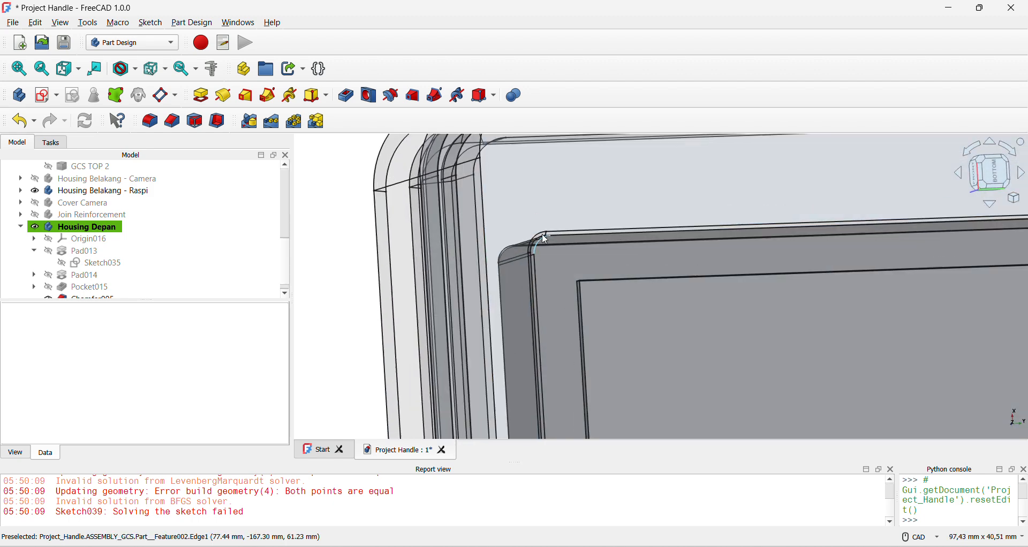
pyautogui.scroll(4, 536, 246)
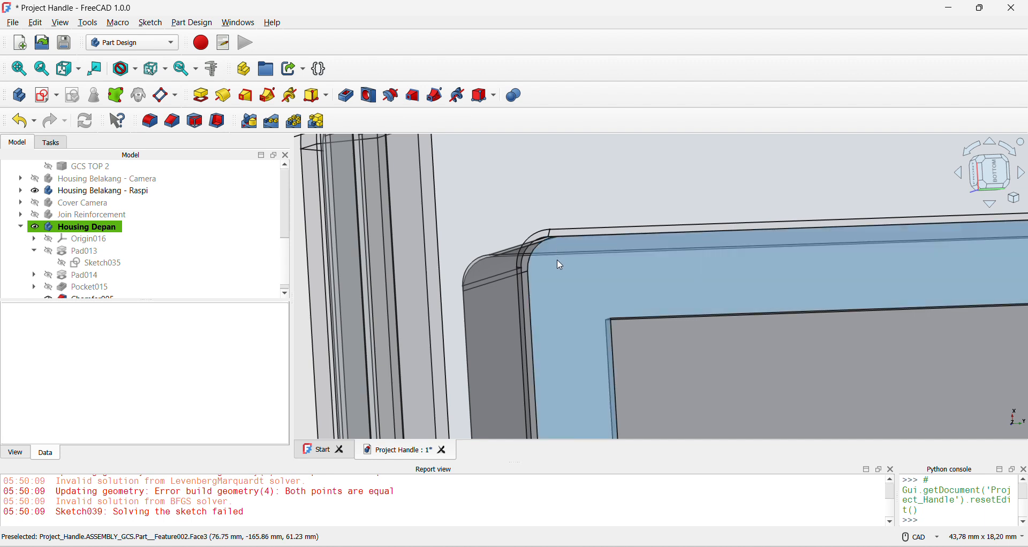
pyautogui.scroll(-8, 560, 251)
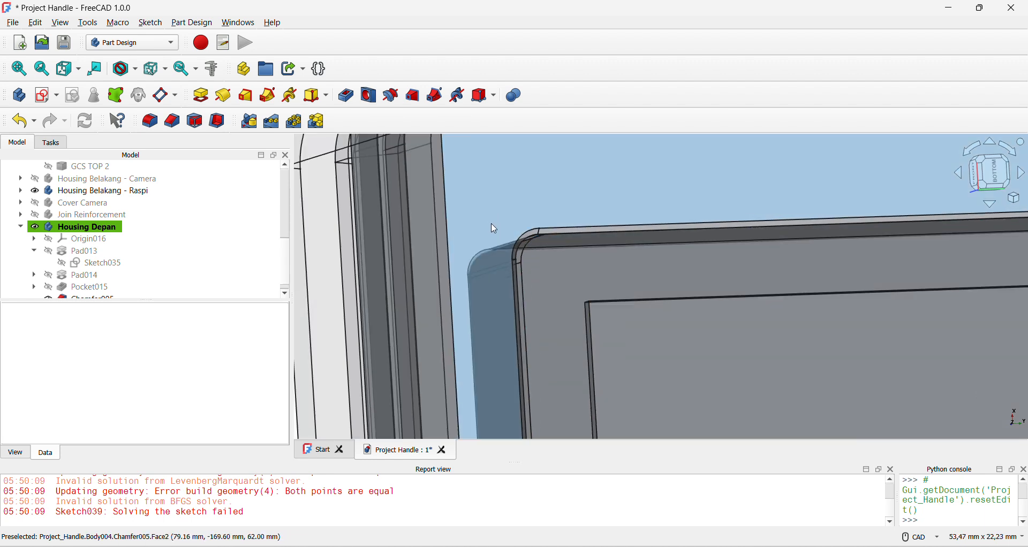
pyautogui.moveTo(581, 278); pyautogui.dragTo(621, 257, button='middle')
pyautogui.scroll(-3, 578, 267)
pyautogui.scroll(3, 578, 268)
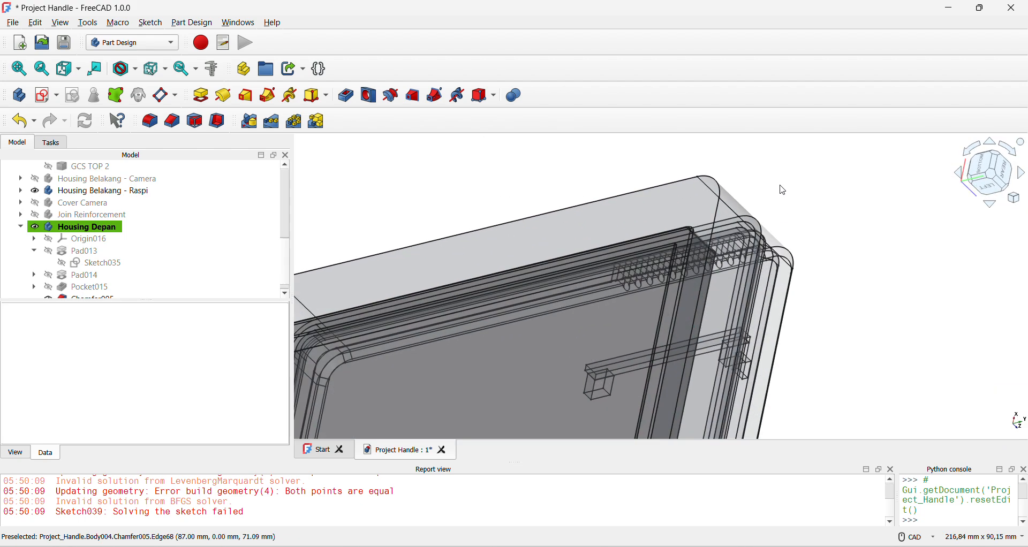
# - Add a 2 mm equal-distance chamfer to the 122 mm outer edge of Housing Depan
pyautogui.click(719, 208)
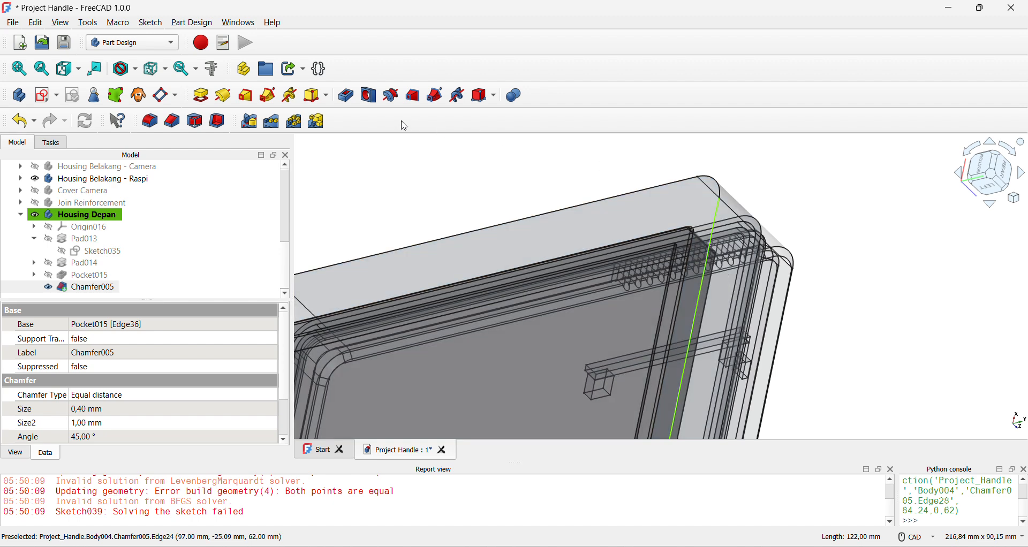
pyautogui.click(173, 122)
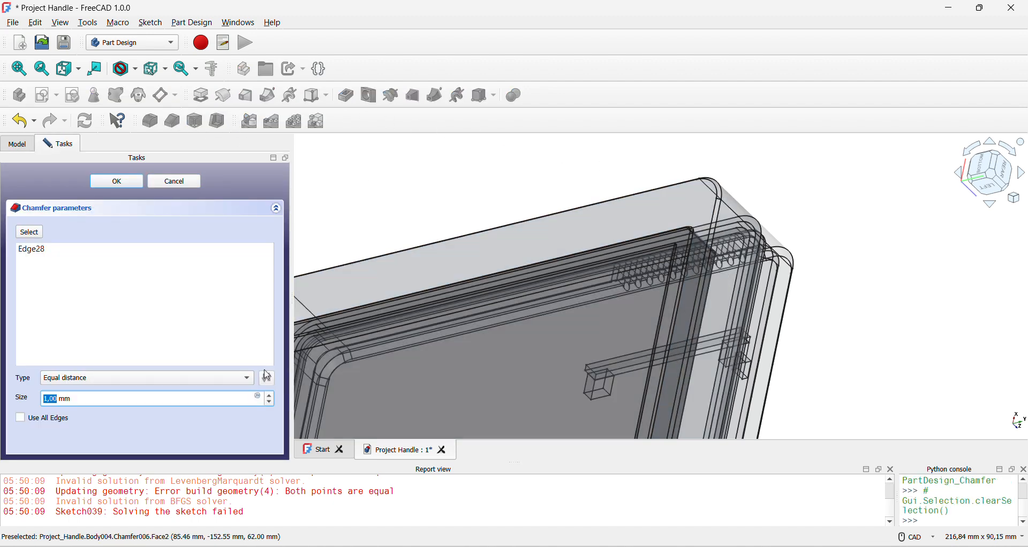
pyautogui.moveTo(860, 262); pyautogui.dragTo(734, 284, button='middle')
pyautogui.moveTo(723, 179); pyautogui.dragTo(722, 274, button='middle')
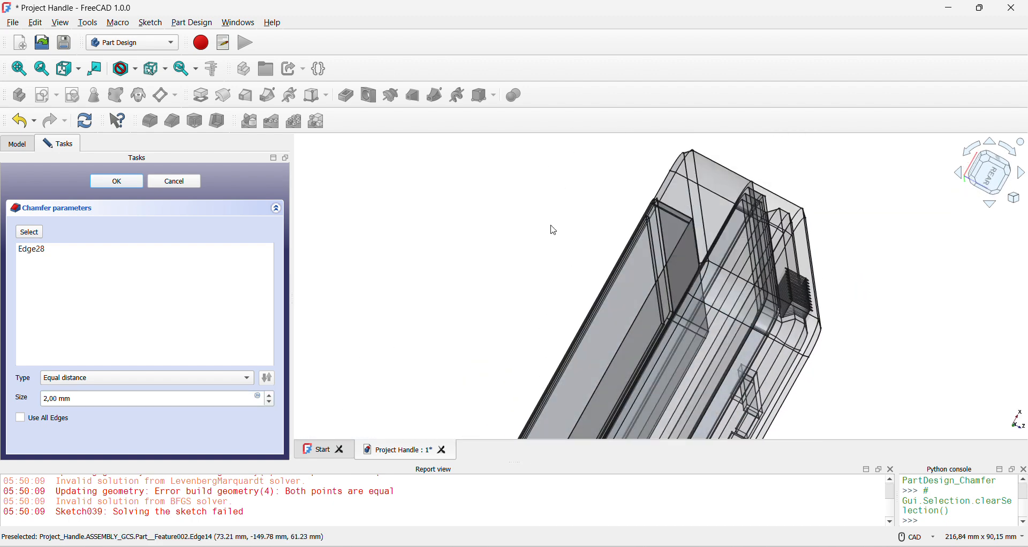
pyautogui.click(114, 185)
# - Examine the chamfered Housing Depan from several angles and in side view together with the rear housing
pyautogui.scroll(-3, 759, 210)
pyautogui.moveTo(696, 190); pyautogui.dragTo(905, 266, button='middle')
pyautogui.moveTo(737, 214); pyautogui.dragTo(737, 282, button='middle')
pyautogui.scroll(3, 661, 269)
pyautogui.moveTo(642, 276); pyautogui.dragTo(792, 248, button='middle')
pyautogui.scroll(-3, 792, 248)
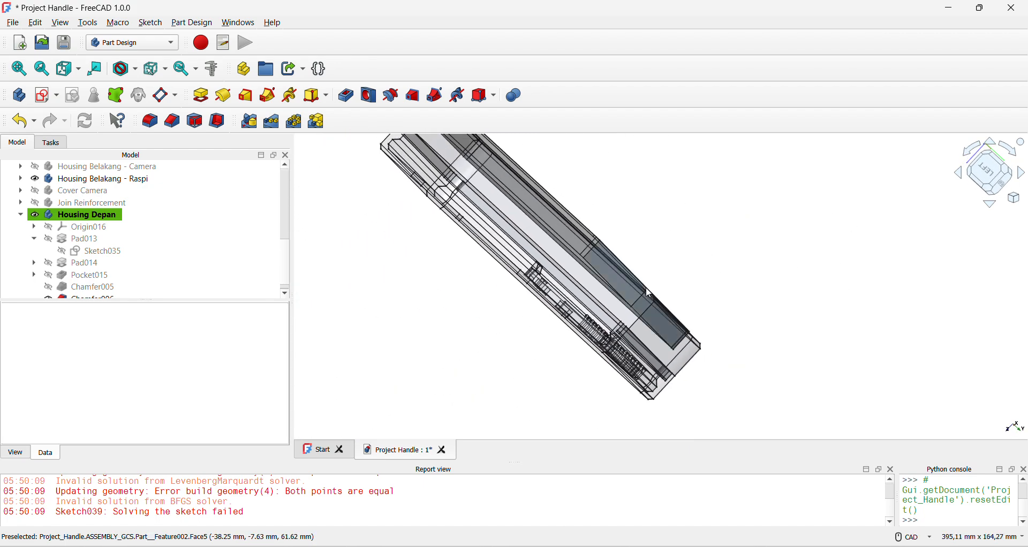
pyautogui.press('3')
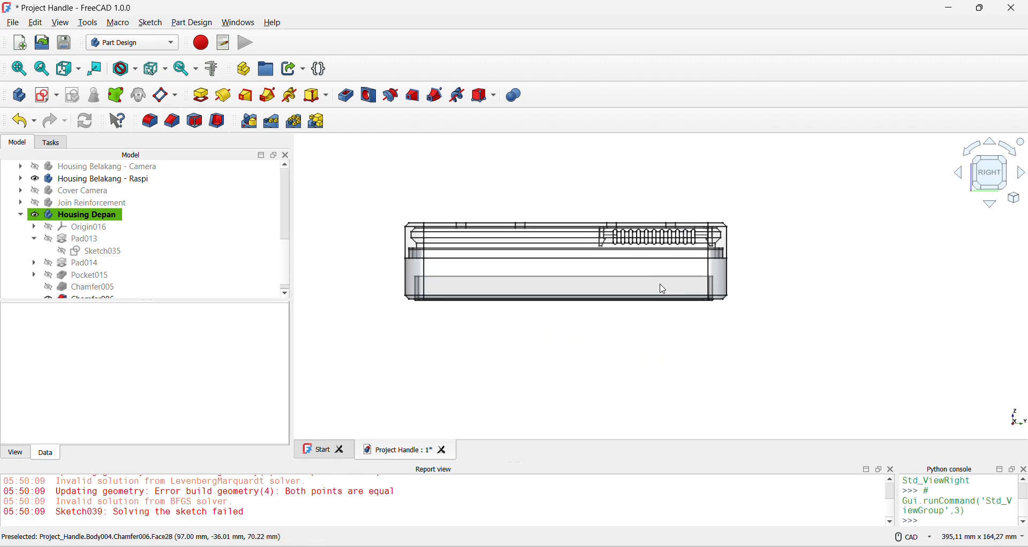
pyautogui.moveTo(542, 275); pyautogui.dragTo(735, 213, button='middle')
pyautogui.moveTo(401, 273); pyautogui.dragTo(640, 236, button='middle')
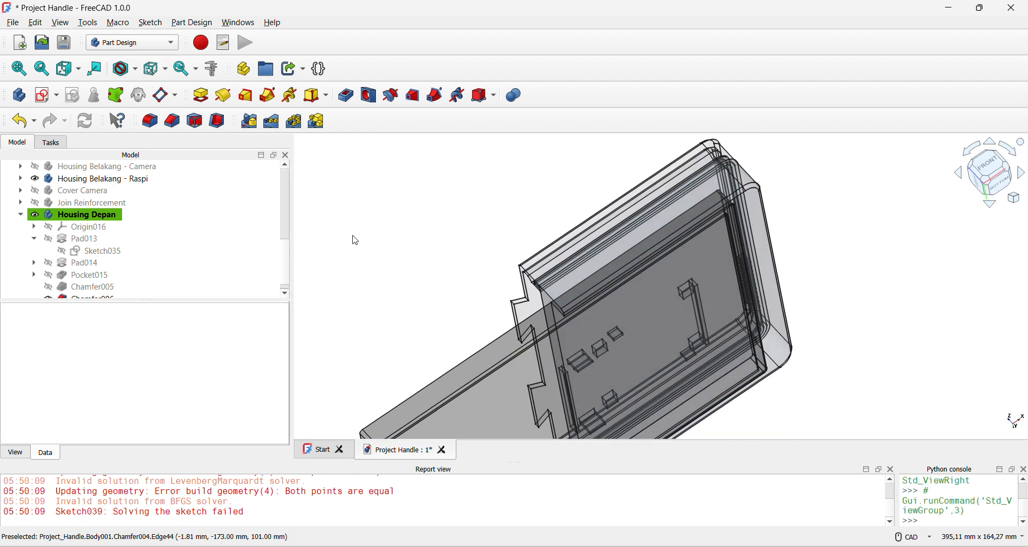
# - Hide the LCD 10 inch part in the ASSEMBLY GCS group
pyautogui.click(113, 191)
pyautogui.click(120, 180)
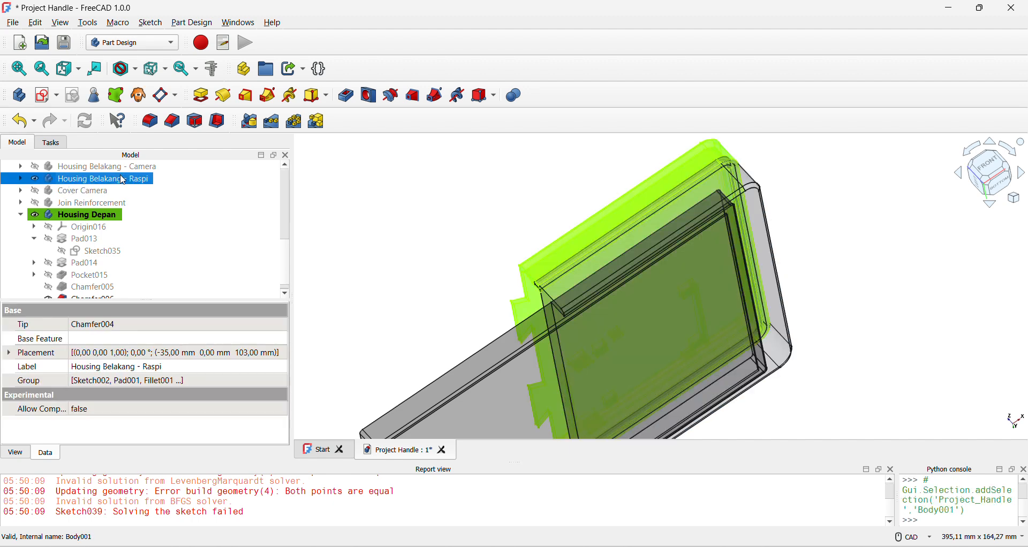
pyautogui.scroll(3, 111, 209)
pyautogui.scroll(-3, 110, 235)
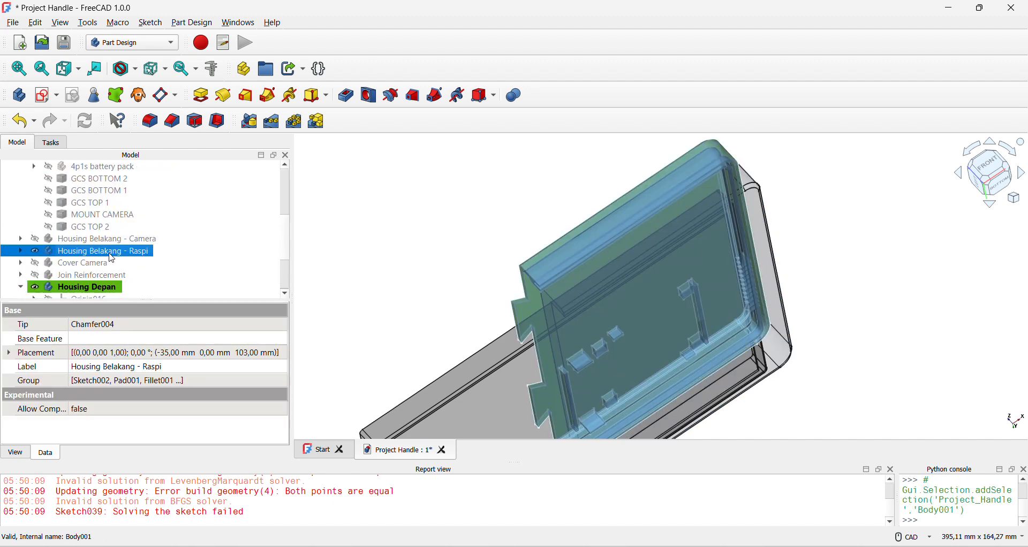
pyautogui.scroll(3, 104, 236)
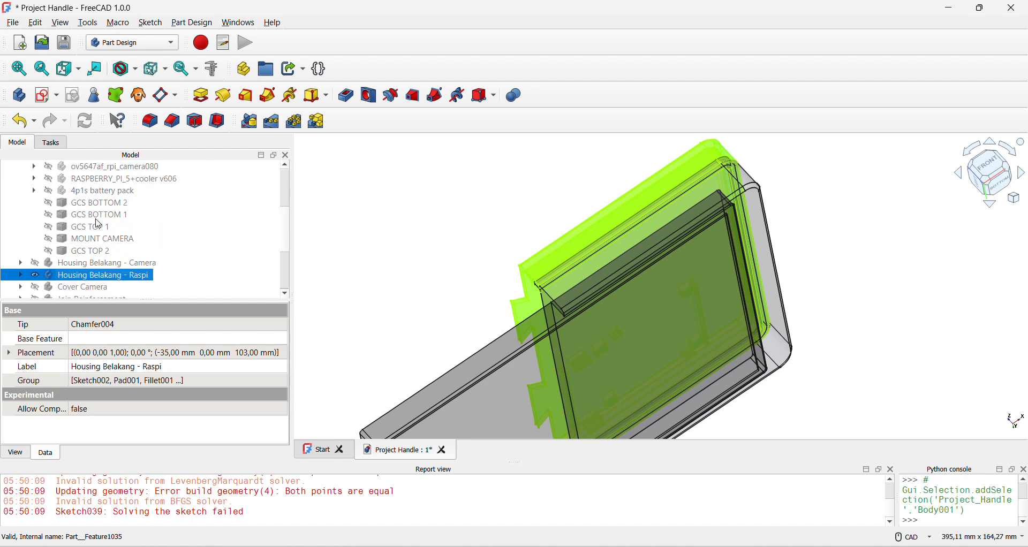
pyautogui.scroll(3, 98, 224)
pyautogui.click(98, 227)
# - Show the RASPBERRY_PI_5+cooler v606 component of ASSEMBLY GCS
pyautogui.click(111, 278)
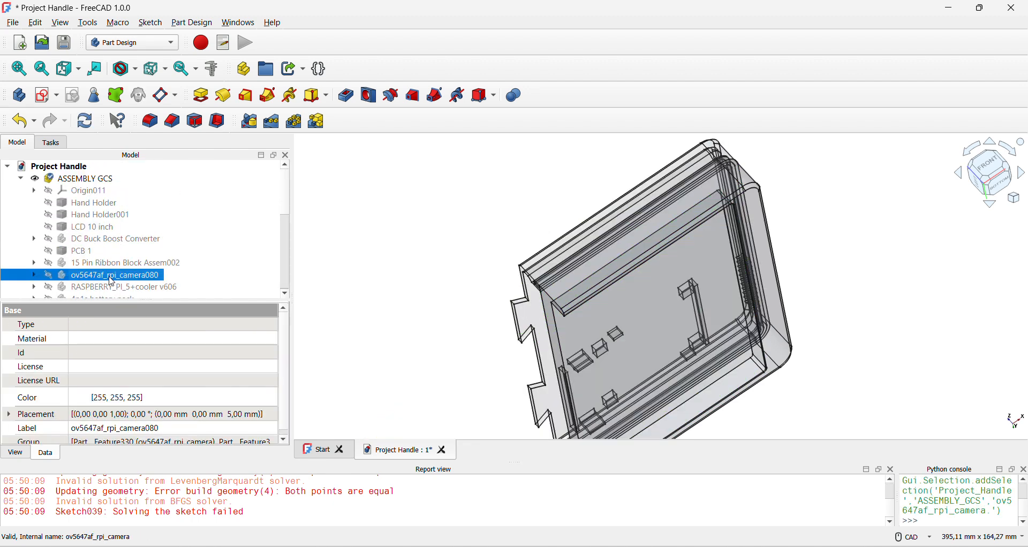
pyautogui.scroll(-1, 112, 281)
pyautogui.click(164, 264)
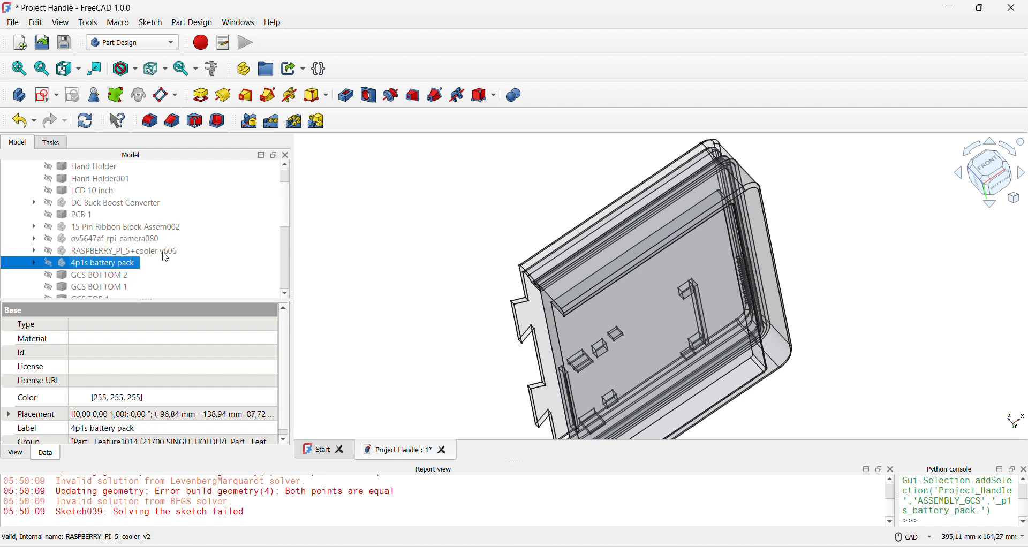
pyautogui.click(134, 241)
pyautogui.click(138, 251)
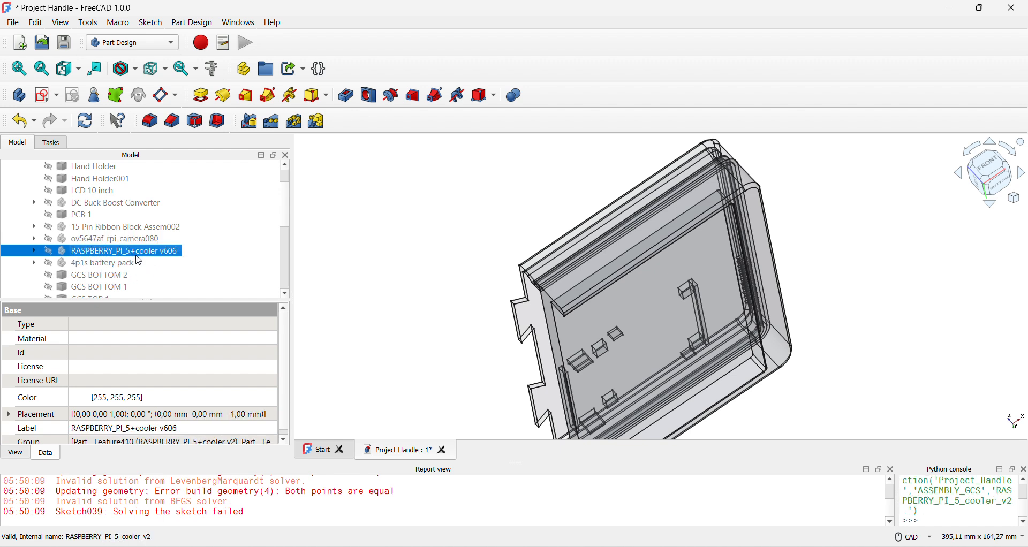
pyautogui.press('space')
pyautogui.click(345, 267)
# - Hide the Housing Belakang - Raspi body so the Raspberry Pi stands against Housing Depan alone
pyautogui.press('2')
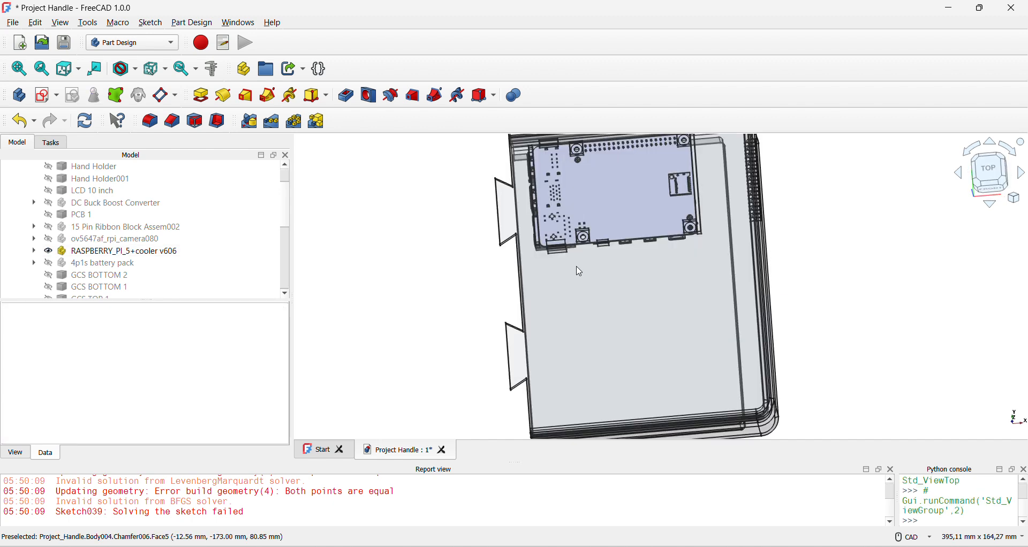
pyautogui.press('3')
pyautogui.scroll(4, 771, 289)
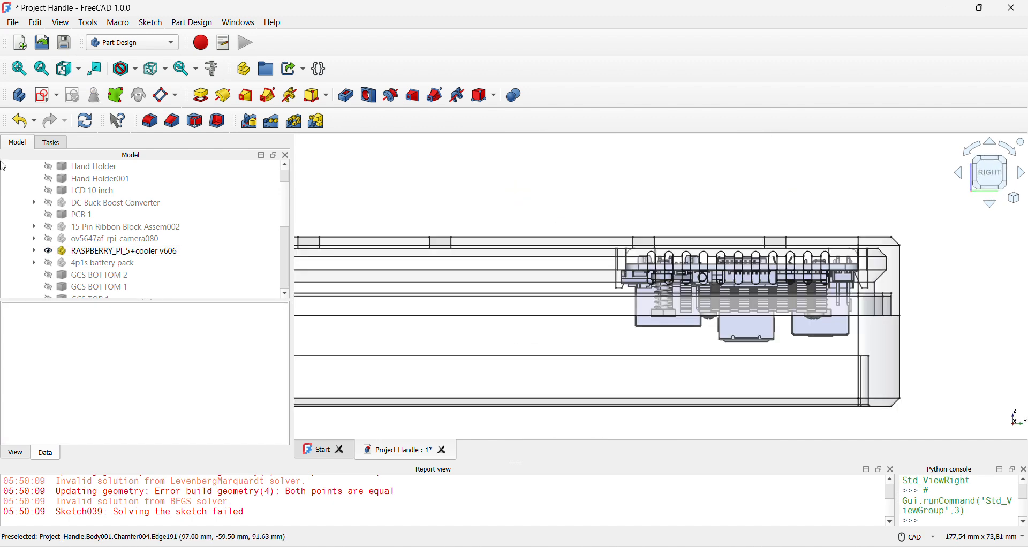
pyautogui.scroll(1, 101, 216)
pyautogui.click(20, 178)
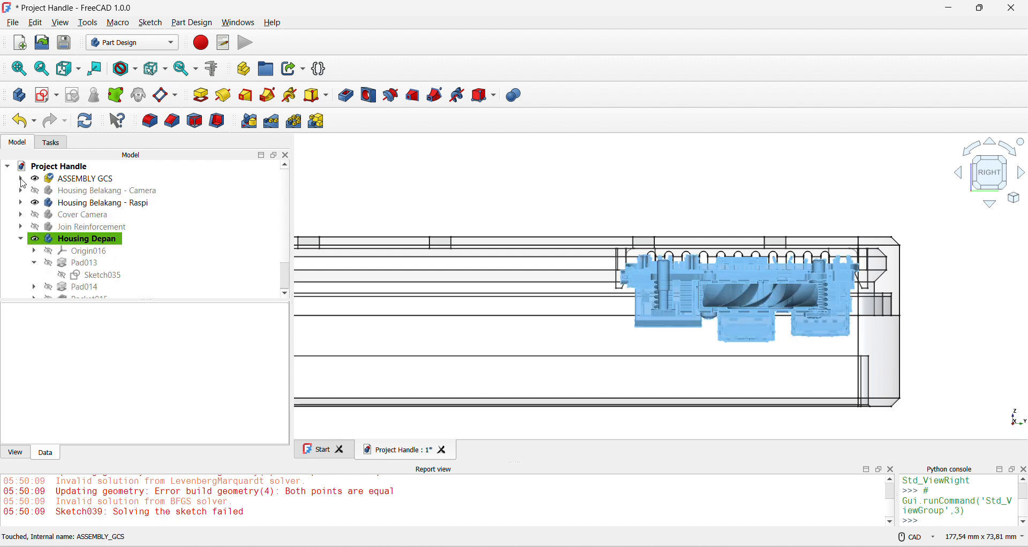
pyautogui.click(103, 203)
pyautogui.press('space')
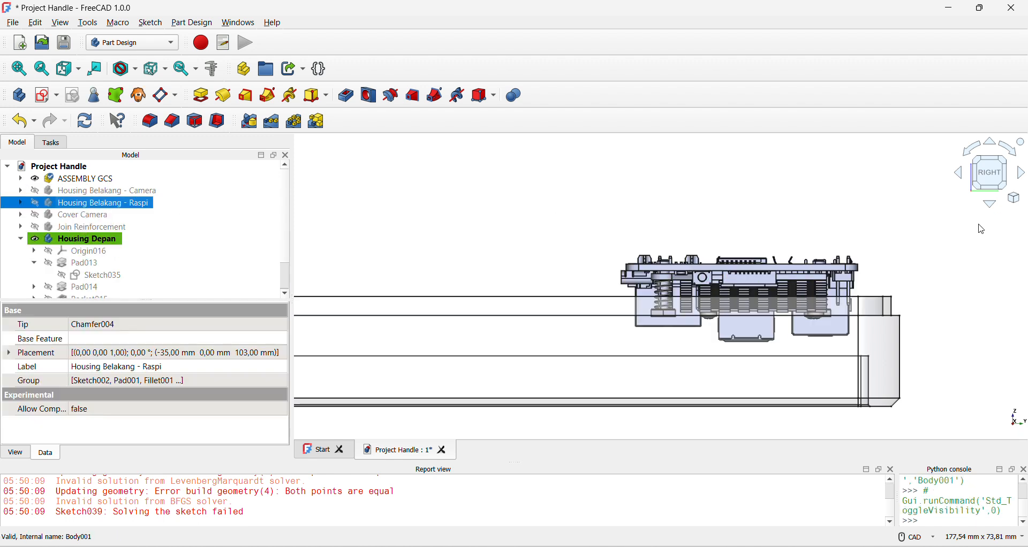
# - Check the Raspberry Pi's position over Housing Depan and create a sketch on the body's XY plane
pyautogui.click(969, 246)
pyautogui.press('2')
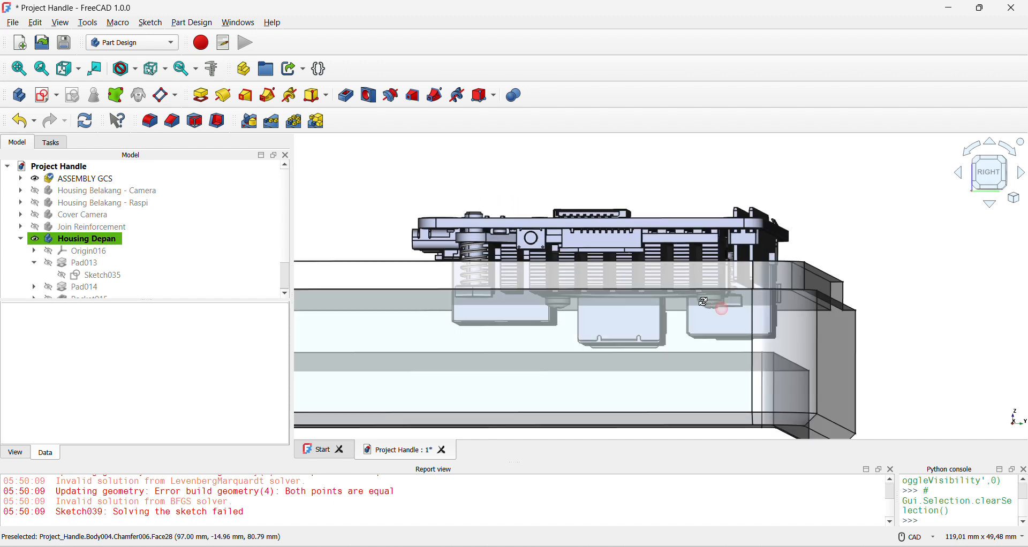
pyautogui.press('1')
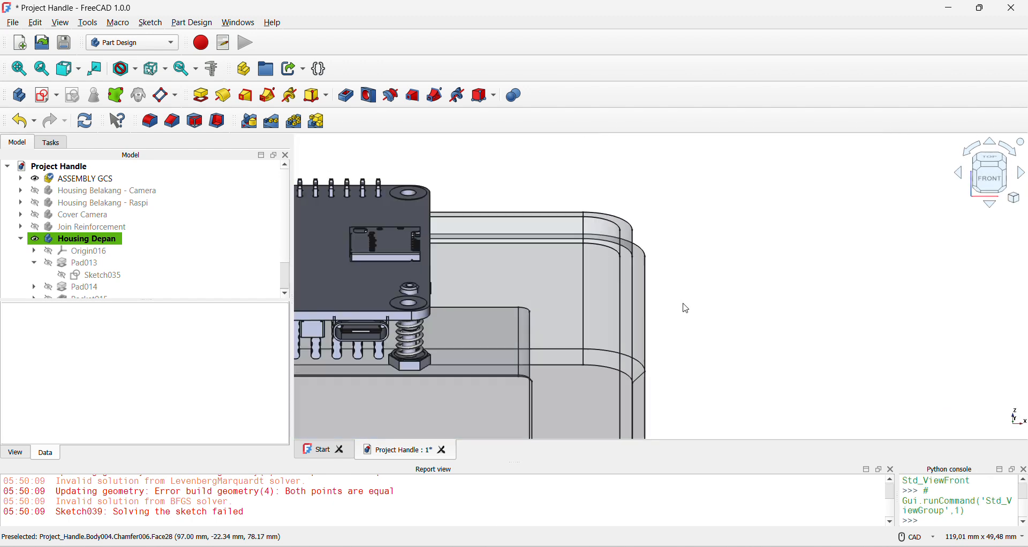
pyautogui.scroll(-3, 637, 284)
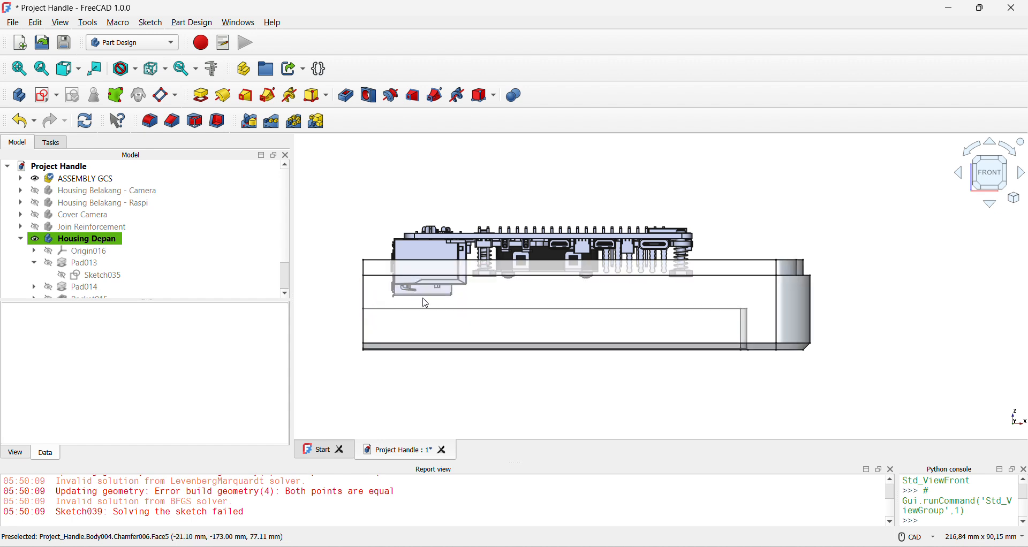
pyautogui.press('2')
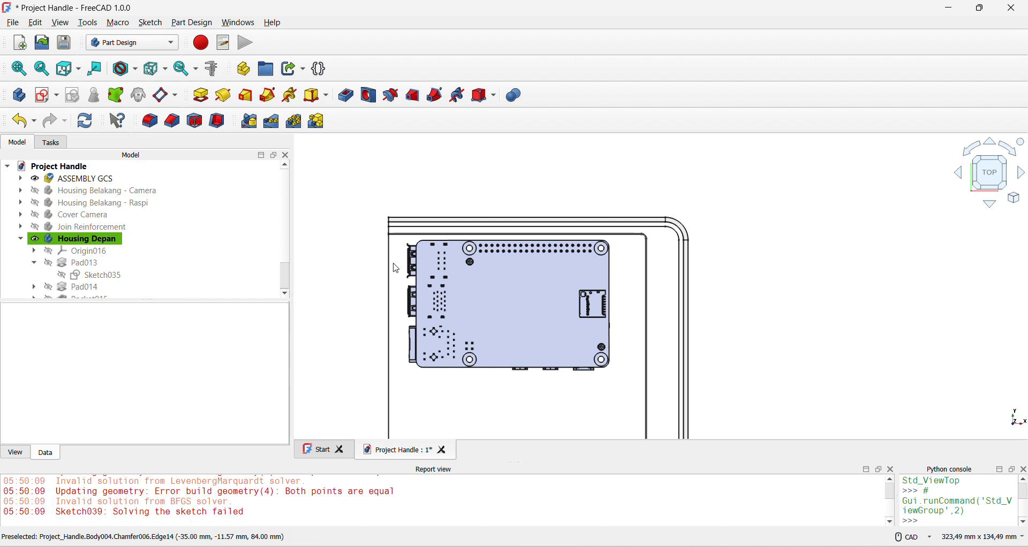
pyautogui.click(42, 97)
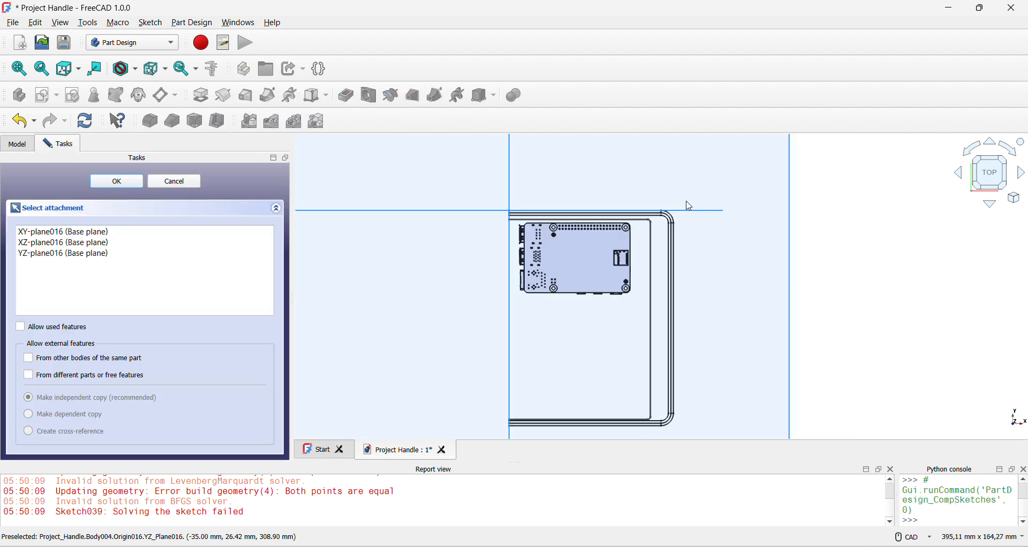
pyautogui.click(771, 266)
# - Offset the new Housing Depan sketch to a z attachment position of -9.8 mm
pyautogui.press('1')
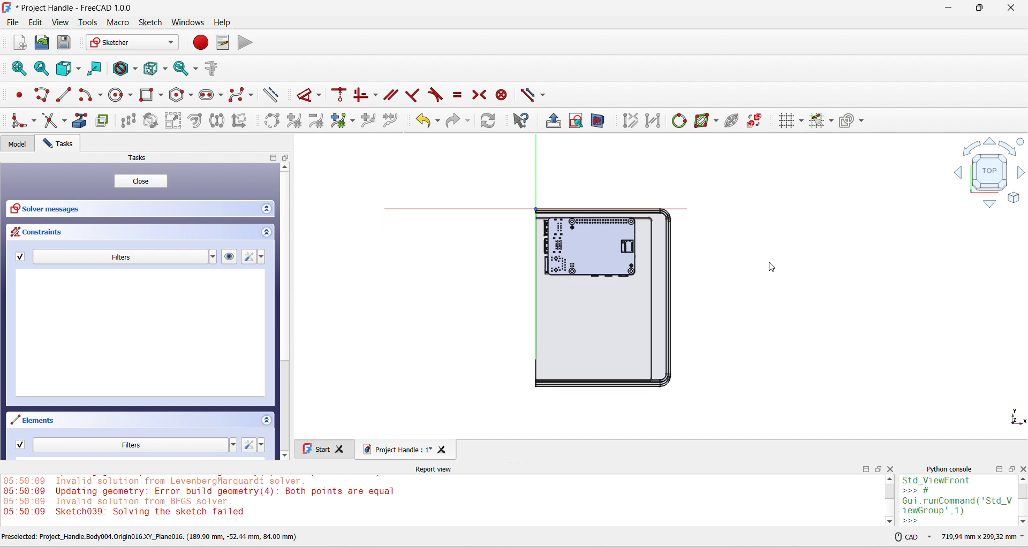
pyautogui.scroll(5, 600, 277)
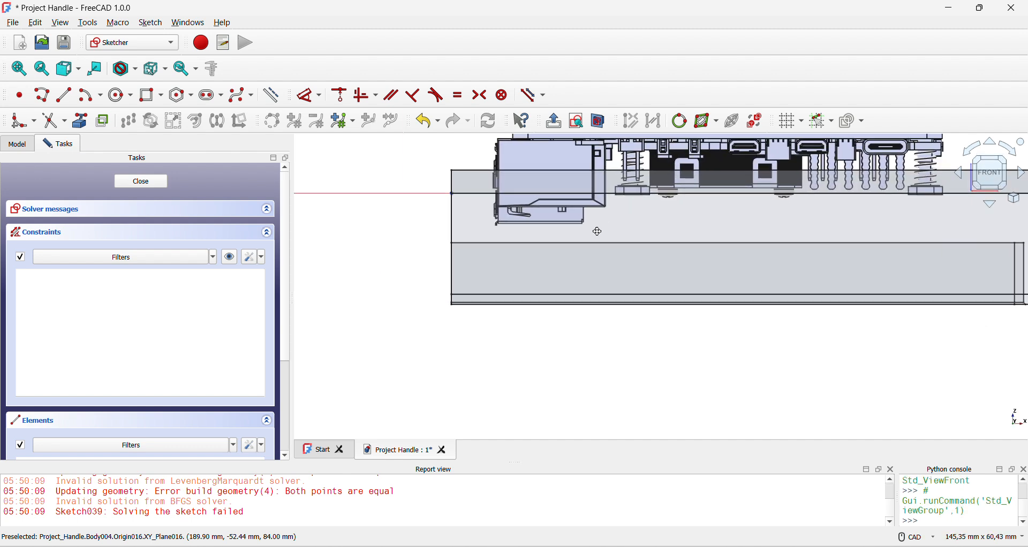
pyautogui.click(16, 145)
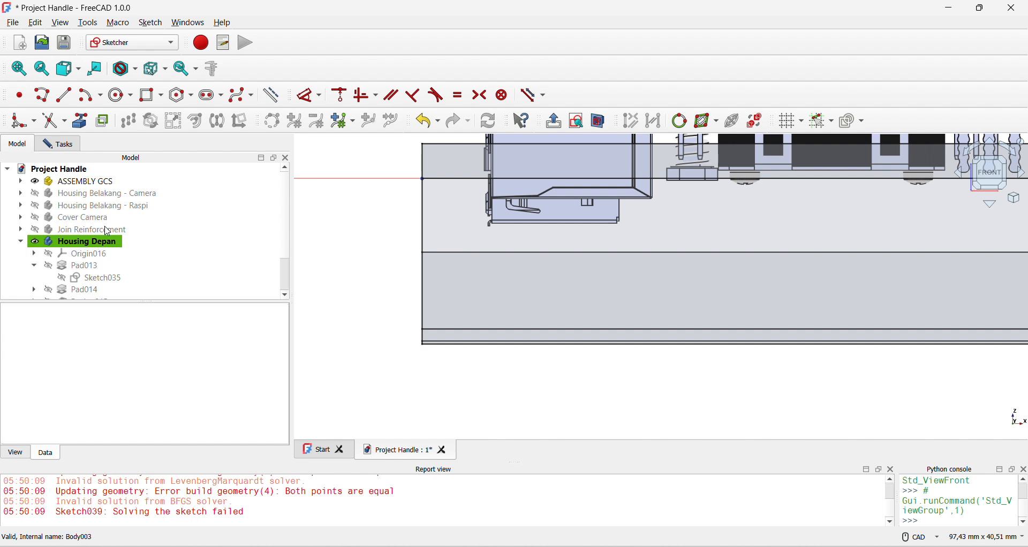
pyautogui.click(62, 243)
pyautogui.scroll(-2, 95, 260)
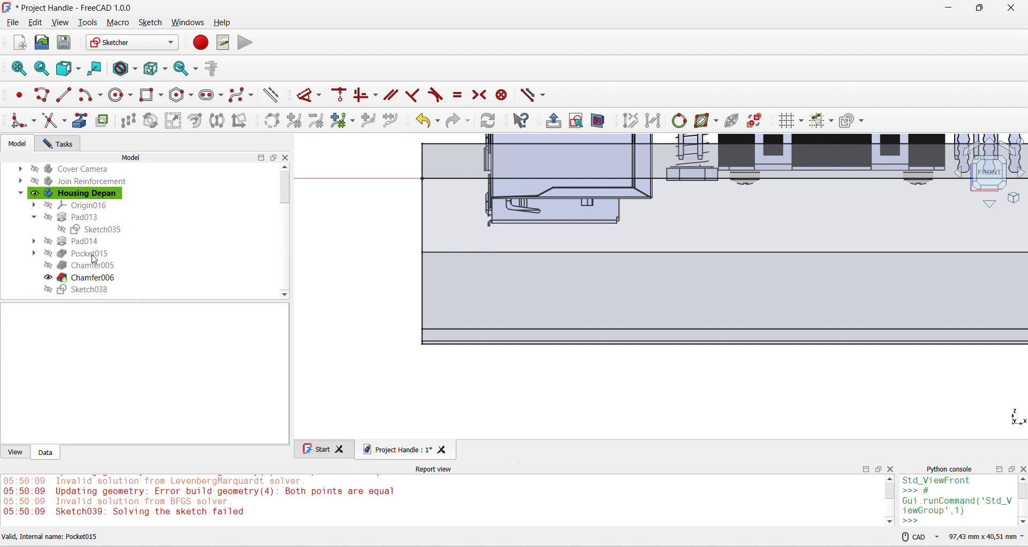
pyautogui.click(99, 290)
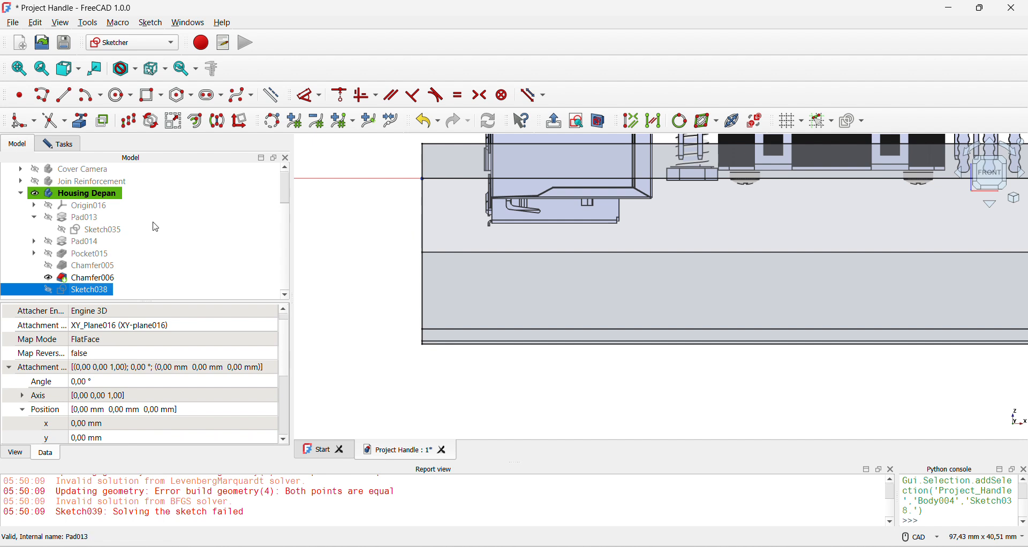
pyautogui.scroll(-2, 125, 439)
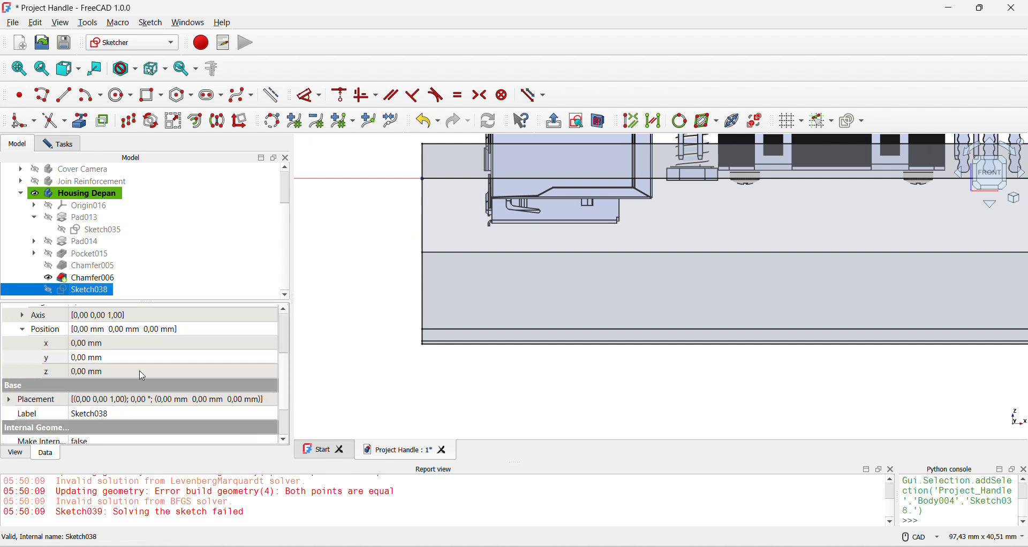
pyautogui.click(143, 371)
pyautogui.write('-9')
pyautogui.press('Return')
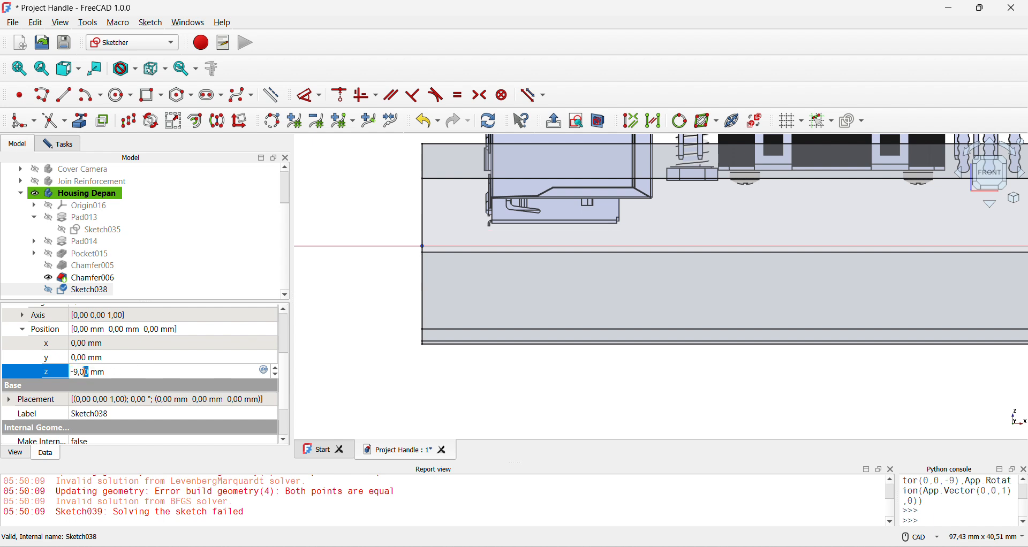
pyautogui.write('8')
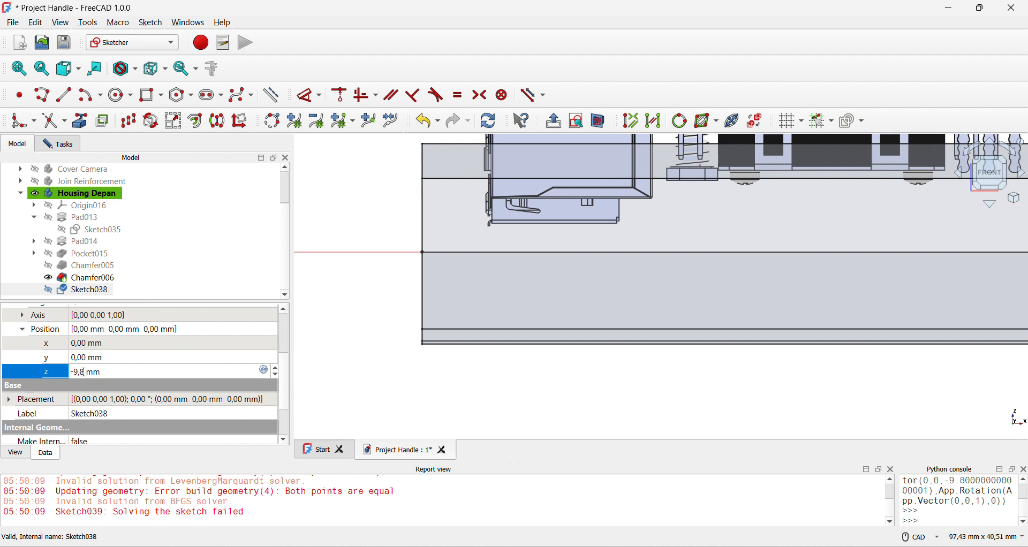
pyautogui.click(113, 384)
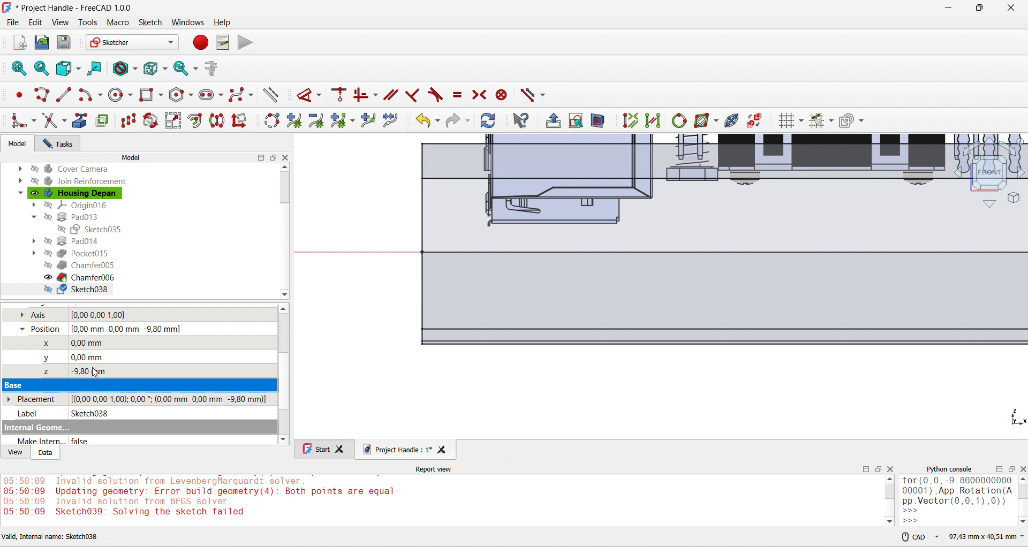
# - Raise the sketch towards the Raspberry Pi's underside, trying +2.8 mm and settling on a z offset of -9.80 + 3 mm
pyautogui.click(95, 370)
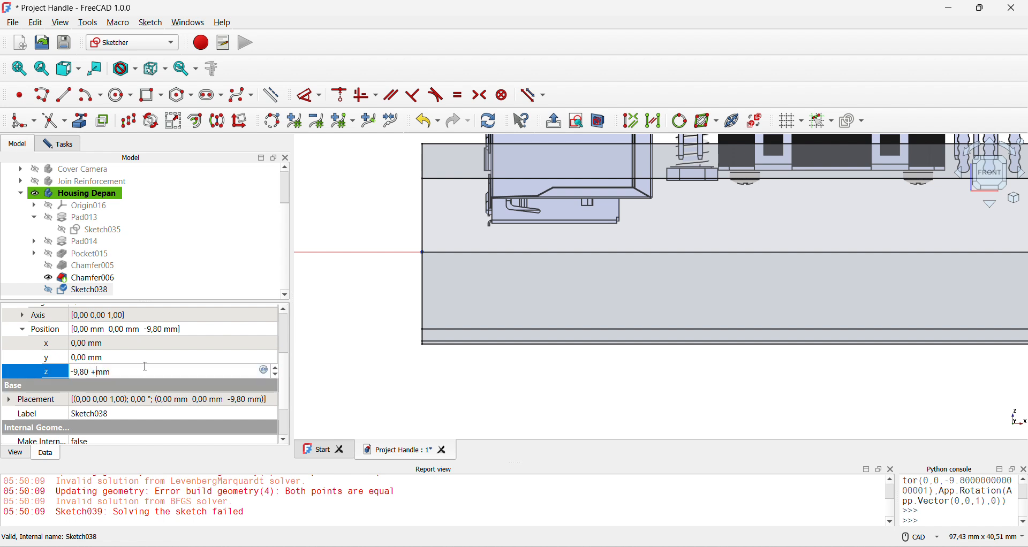
pyautogui.write('+2,8')
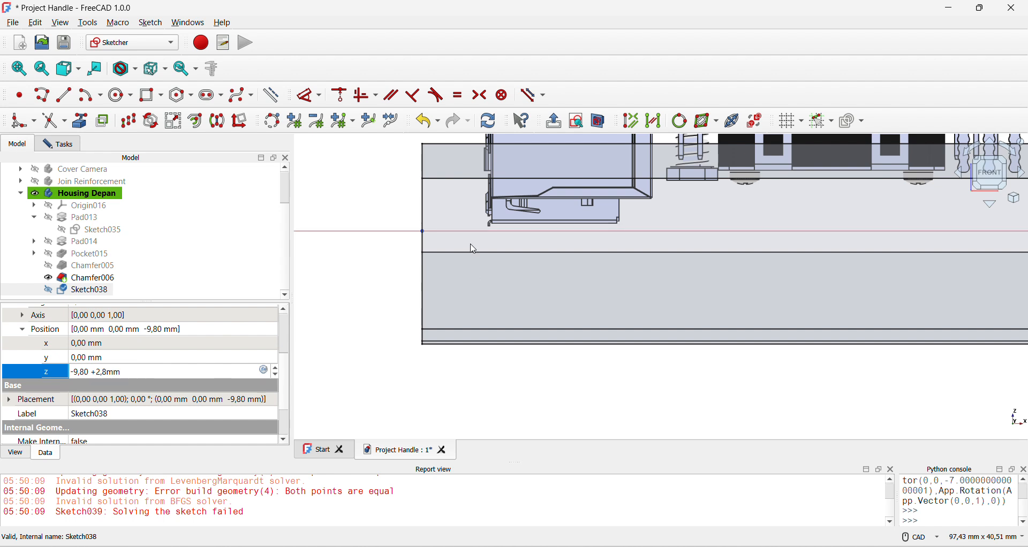
pyautogui.scroll(5, 501, 235)
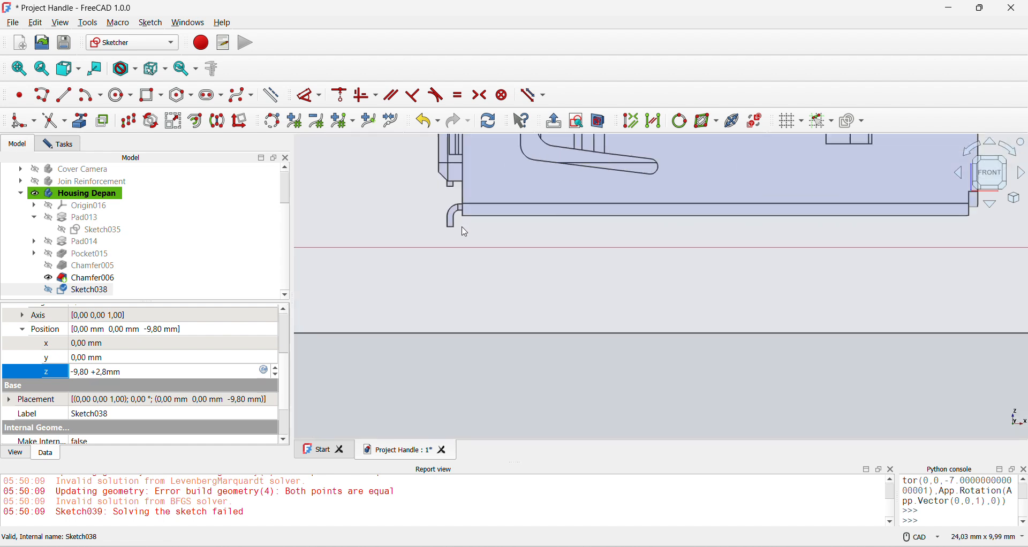
pyautogui.scroll(-1, 465, 232)
pyautogui.press('BackSpace')
pyautogui.press('BackSpace')
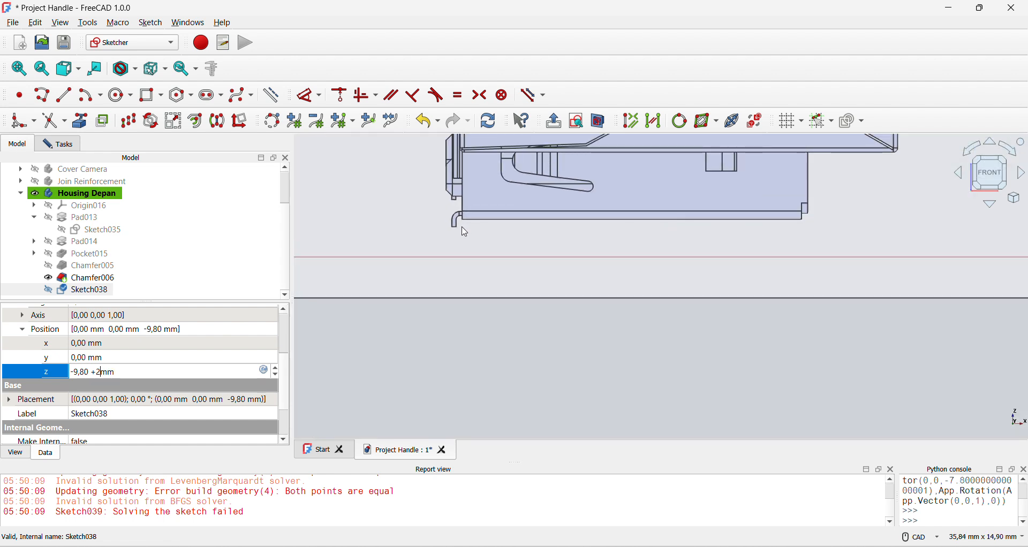
pyautogui.write('3')
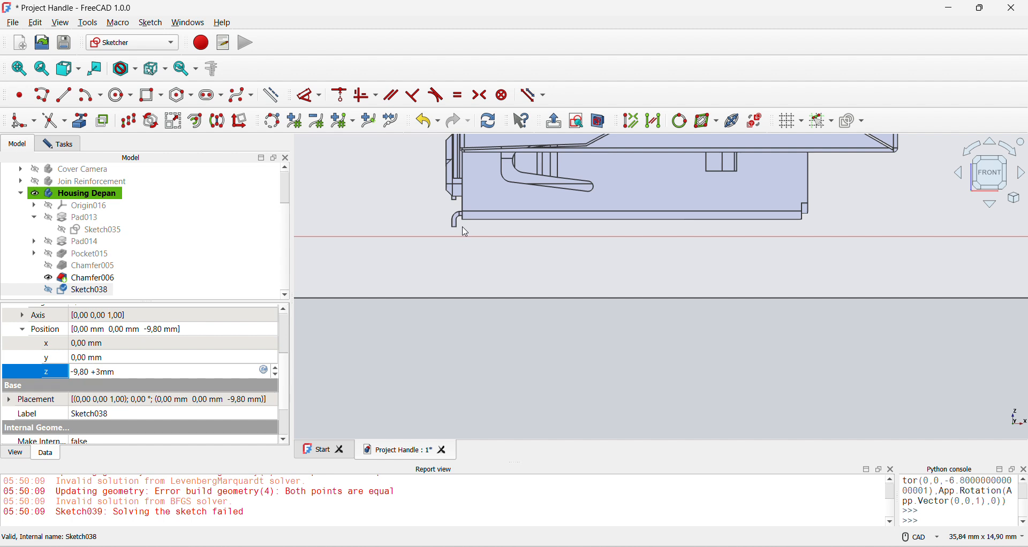
# - Set the offset sketch's z attachment position to -7 mm
pyautogui.press('Return')
pyautogui.scroll(-6, 659, 332)
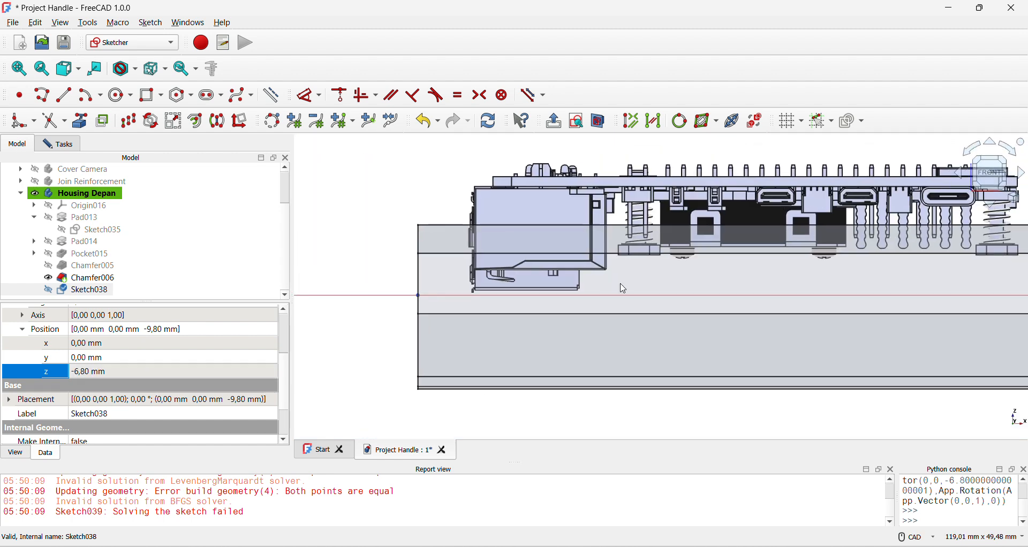
pyautogui.click(89, 375)
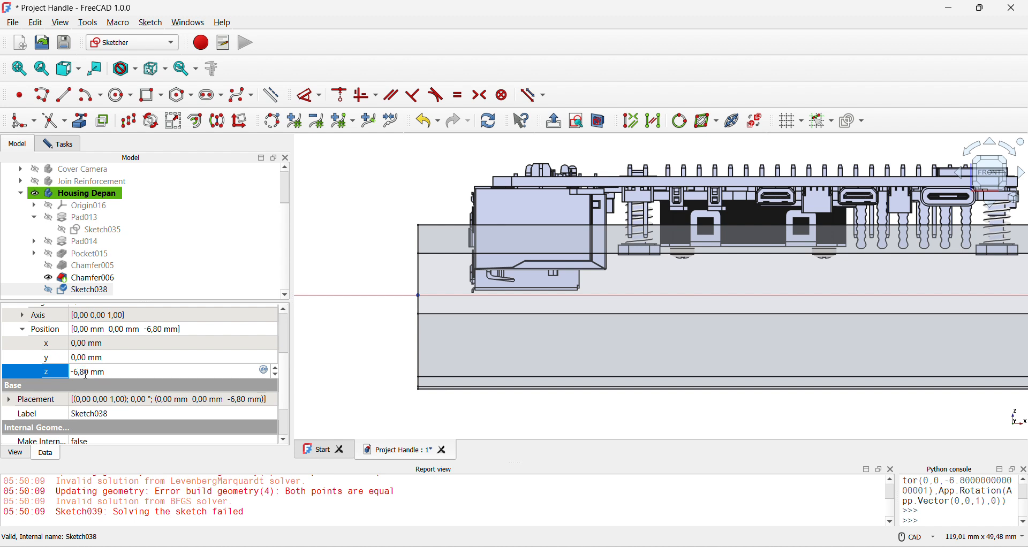
pyautogui.write('7')
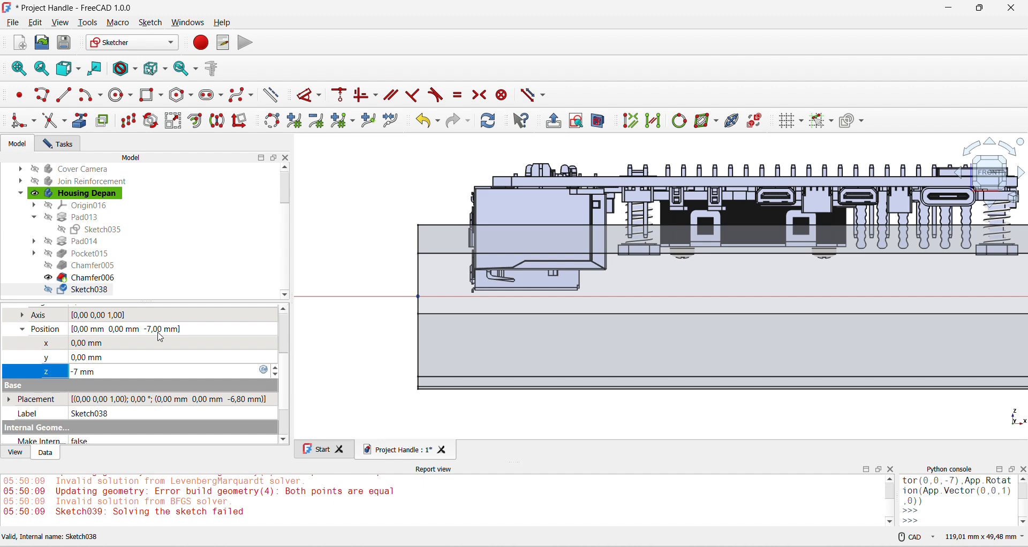
pyautogui.click(349, 335)
pyautogui.scroll(-2, 434, 338)
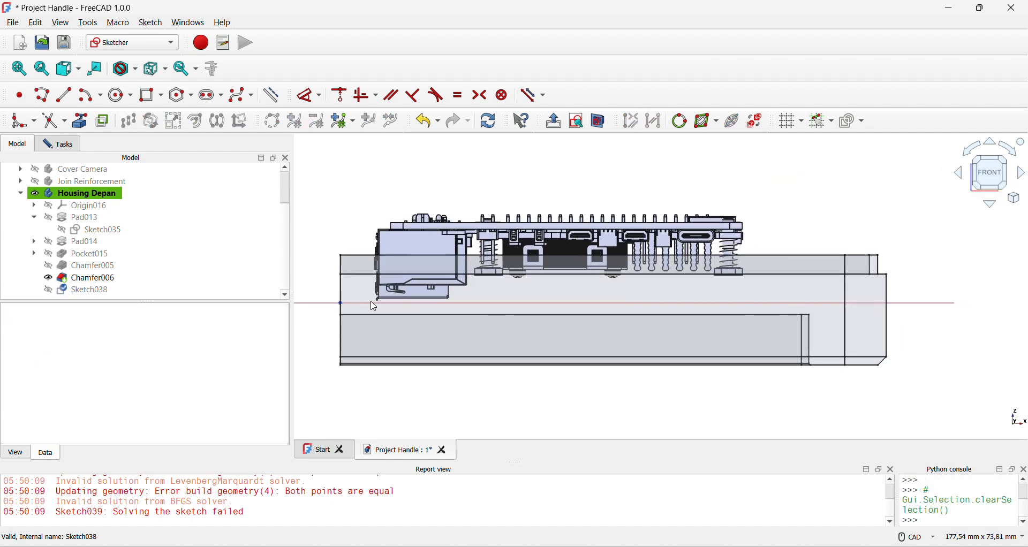
# - Open the offset Housing Depan sketch for editing
pyautogui.doubleClick(147, 291)
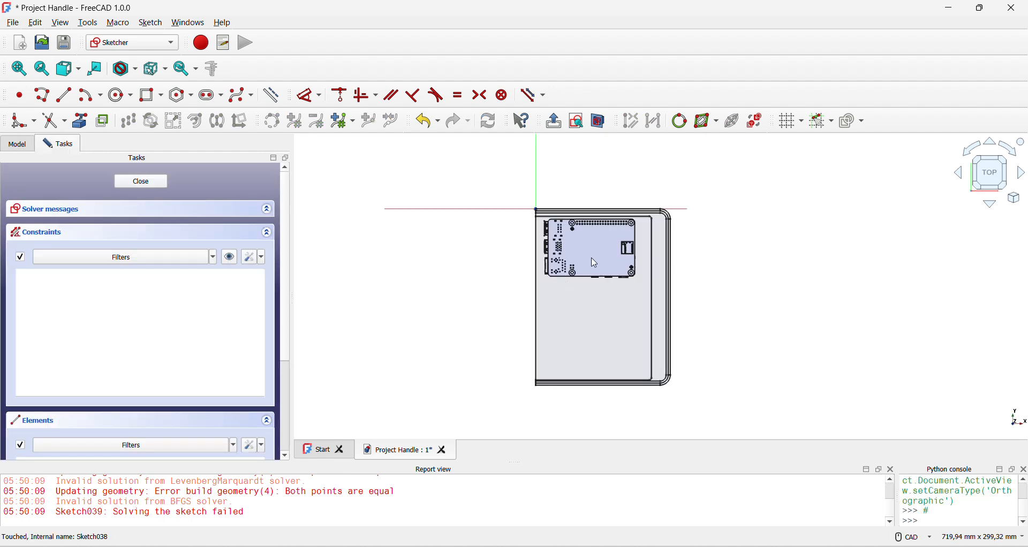
pyautogui.scroll(5, 595, 263)
pyautogui.scroll(1, 573, 219)
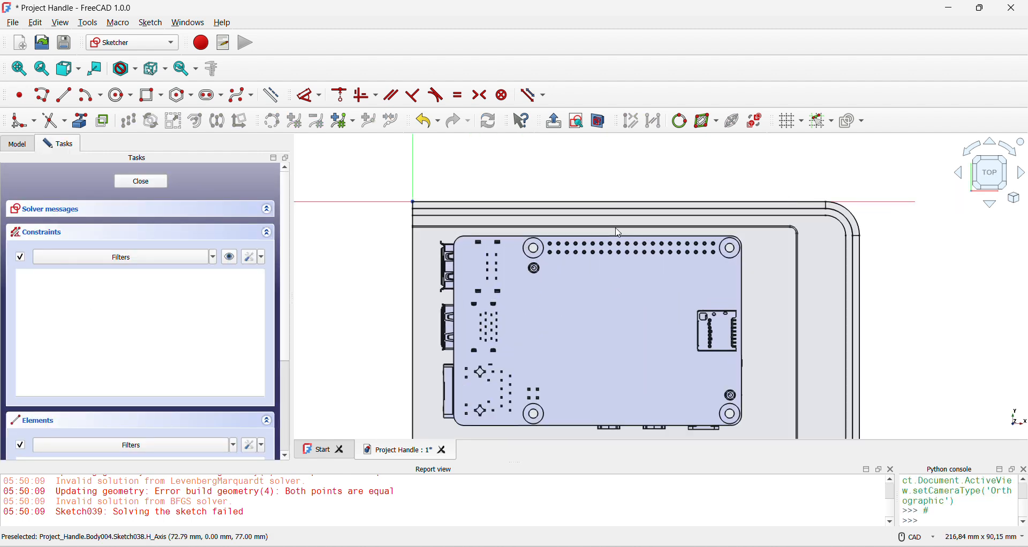
pyautogui.scroll(-2, 769, 317)
pyautogui.moveTo(768, 317); pyautogui.dragTo(726, 156, button='middle')
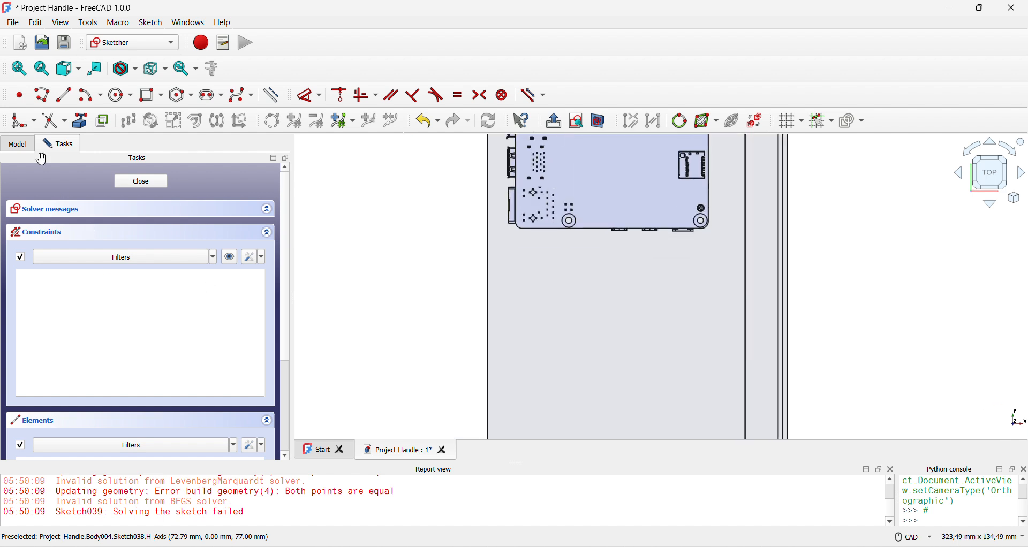
# - Collapse the Housing Depan body and show the Housing Belakang - Raspi body as a reference for the sketch
pyautogui.click(24, 144)
pyautogui.scroll(-2, 459, 207)
pyautogui.scroll(1, 90, 218)
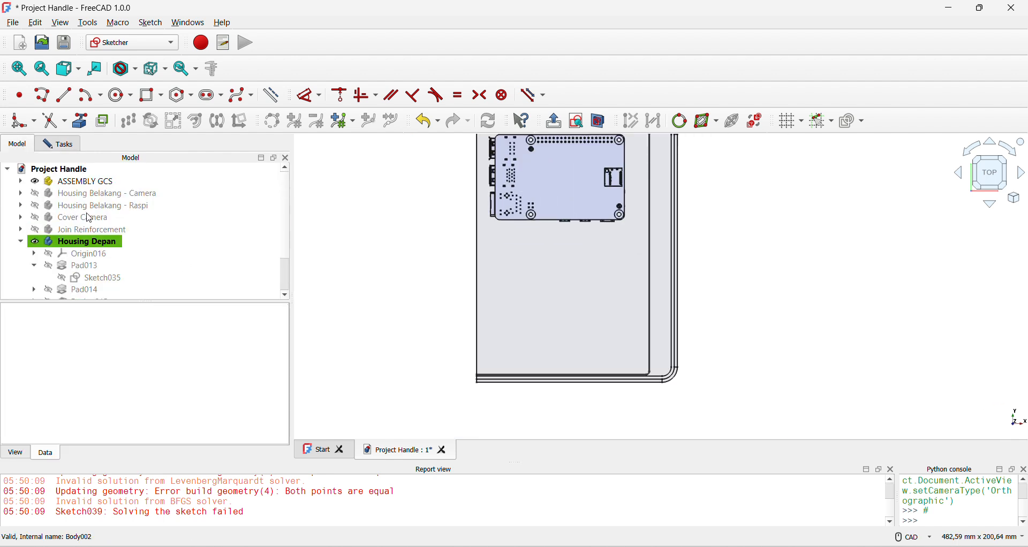
pyautogui.scroll(-1, 90, 239)
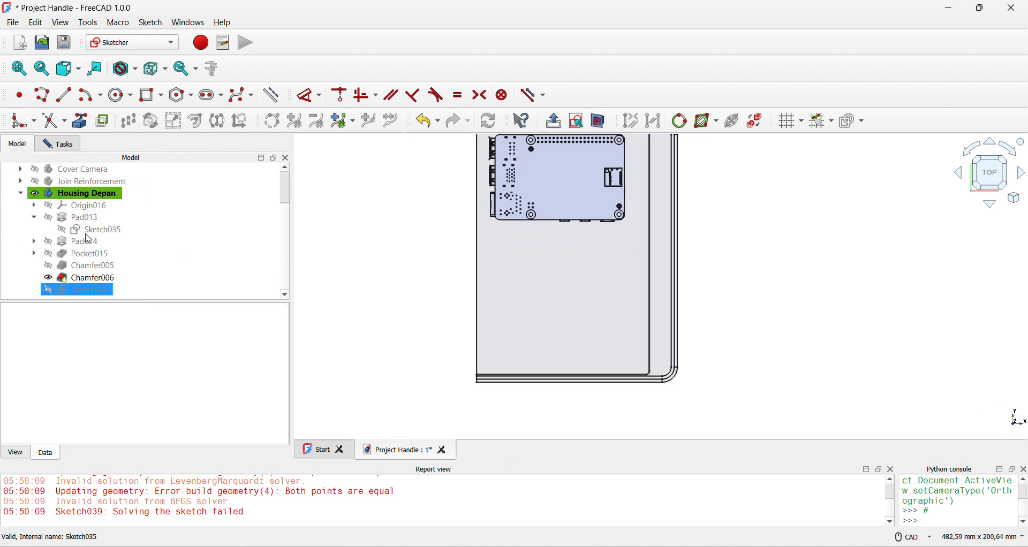
pyautogui.click(21, 193)
pyautogui.click(104, 207)
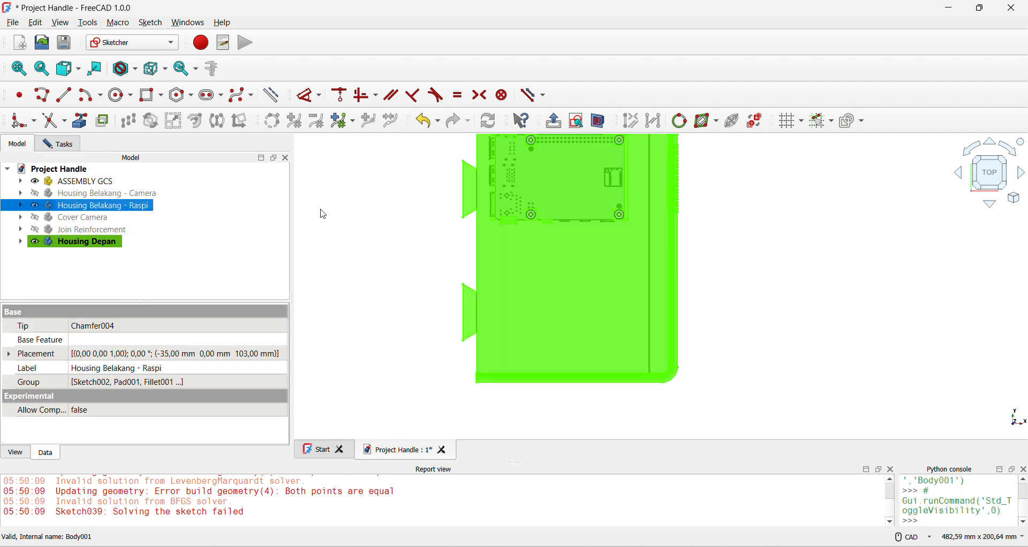
pyautogui.click(433, 213)
# - Draw a rectangle about 128 by 163 mm from the housing's upper rim on the vertical axis to its lower-right rounded corner
pyautogui.scroll(5, 444, 225)
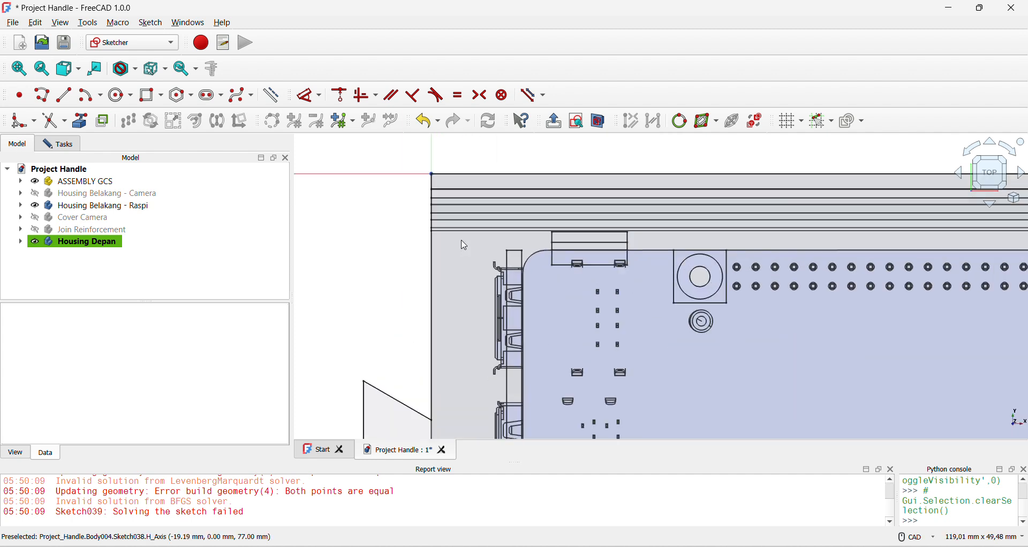
pyautogui.scroll(4, 444, 231)
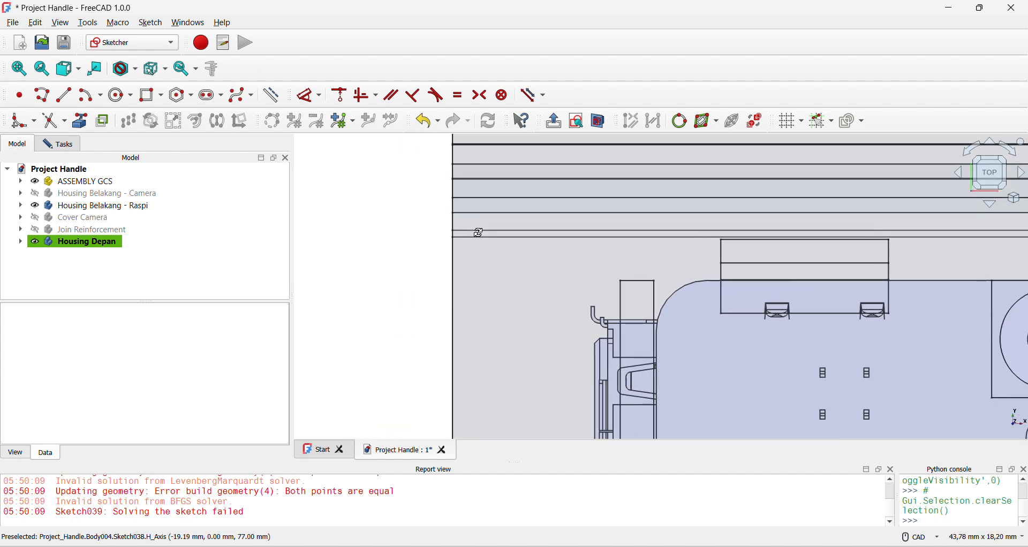
pyautogui.moveTo(478, 232); pyautogui.dragTo(514, 234, button='middle')
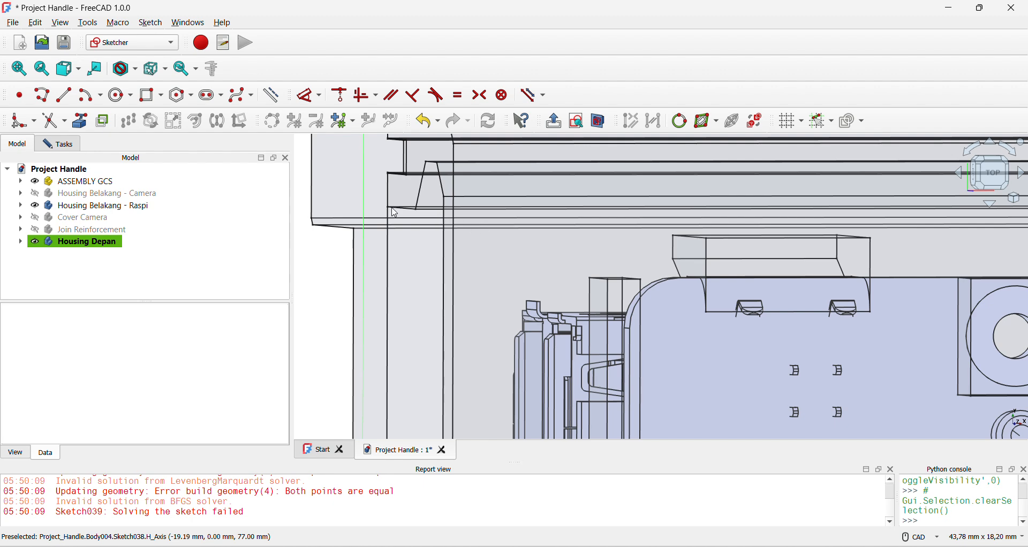
pyautogui.press('1')
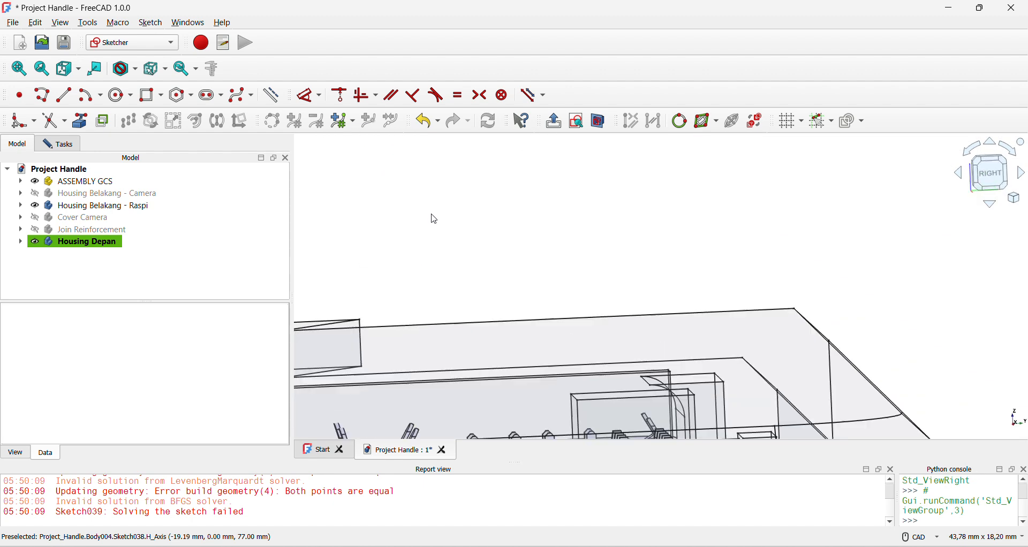
pyautogui.press('2')
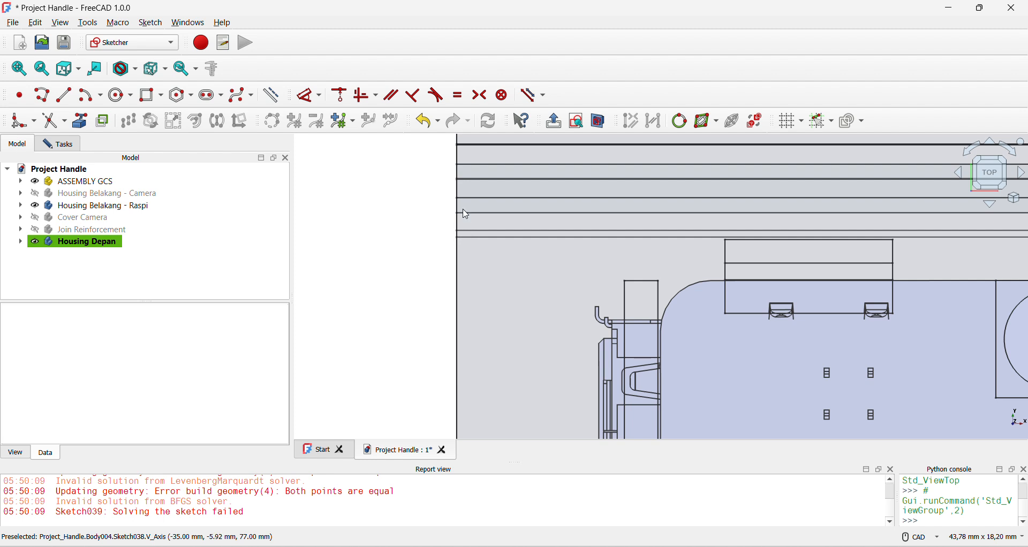
pyautogui.scroll(-5, 465, 214)
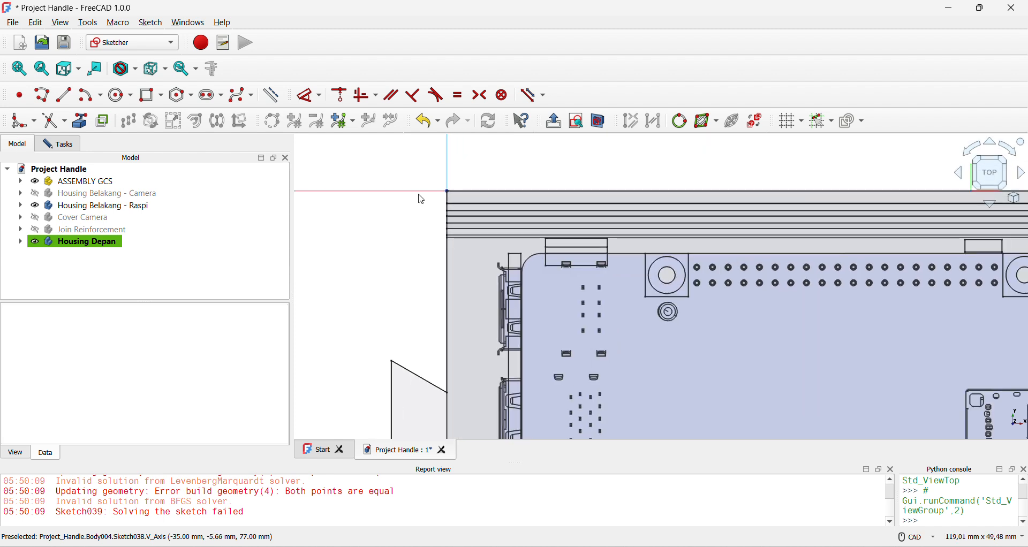
pyautogui.click(148, 95)
pyautogui.scroll(8, 459, 196)
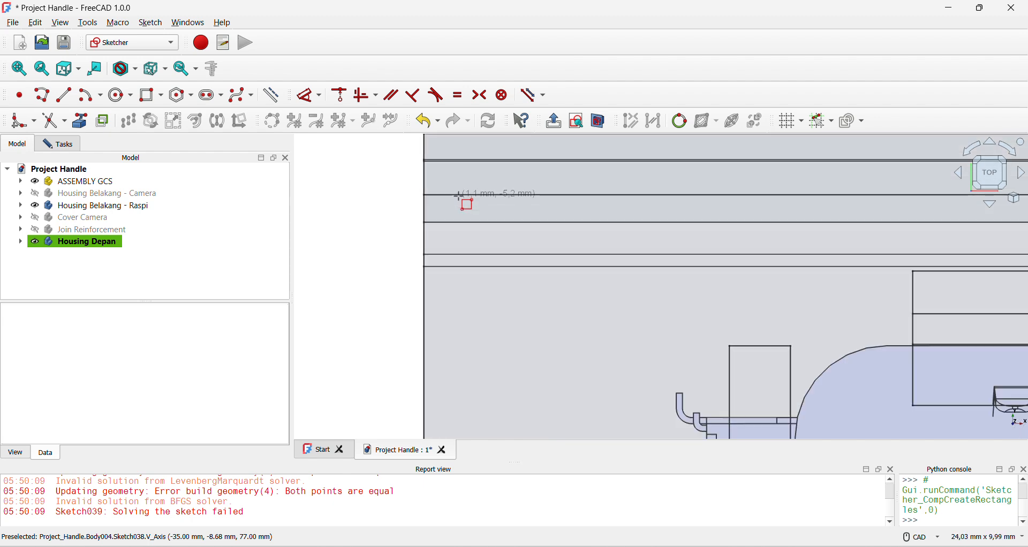
pyautogui.click(425, 222)
pyautogui.scroll(-2, 631, 270)
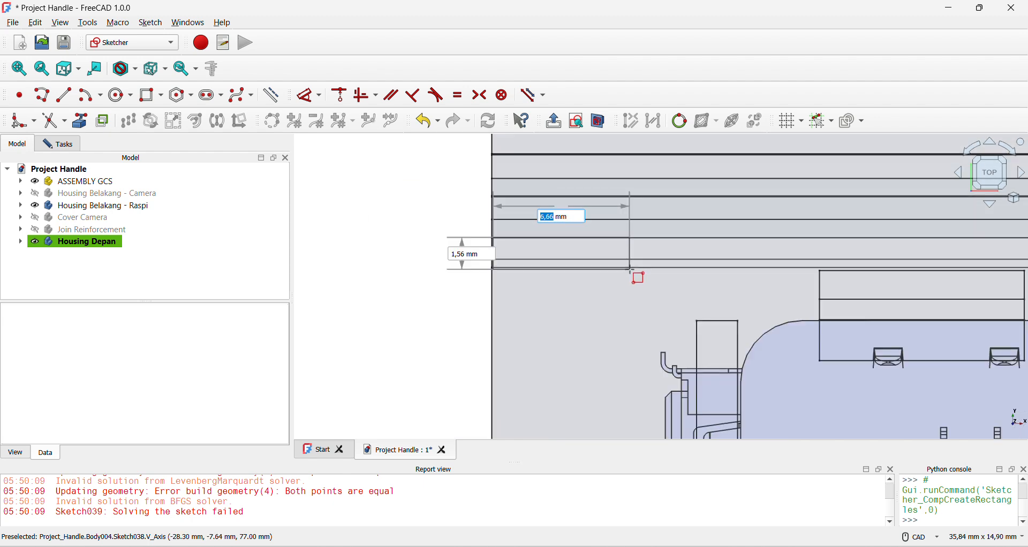
pyautogui.scroll(-14, 632, 272)
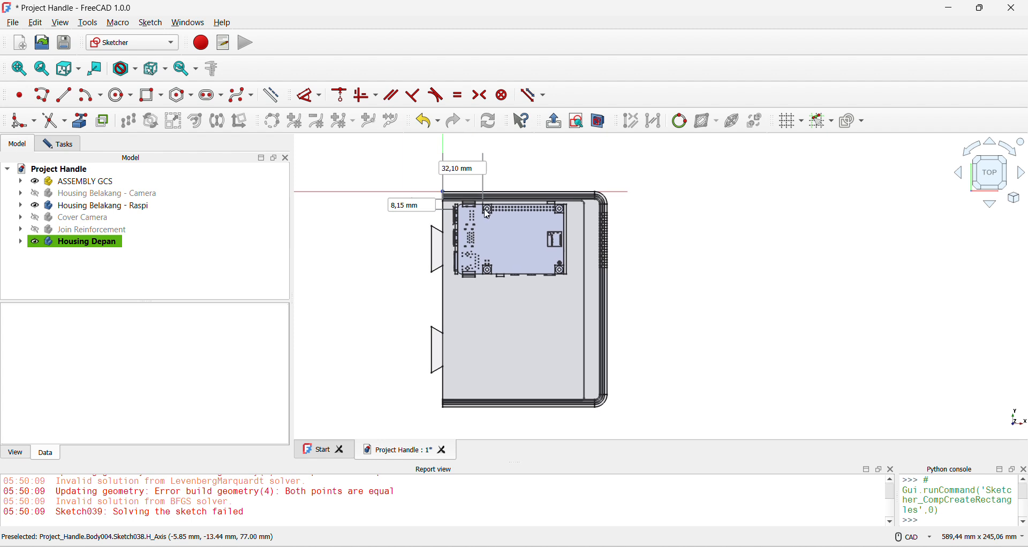
pyautogui.scroll(9, 589, 295)
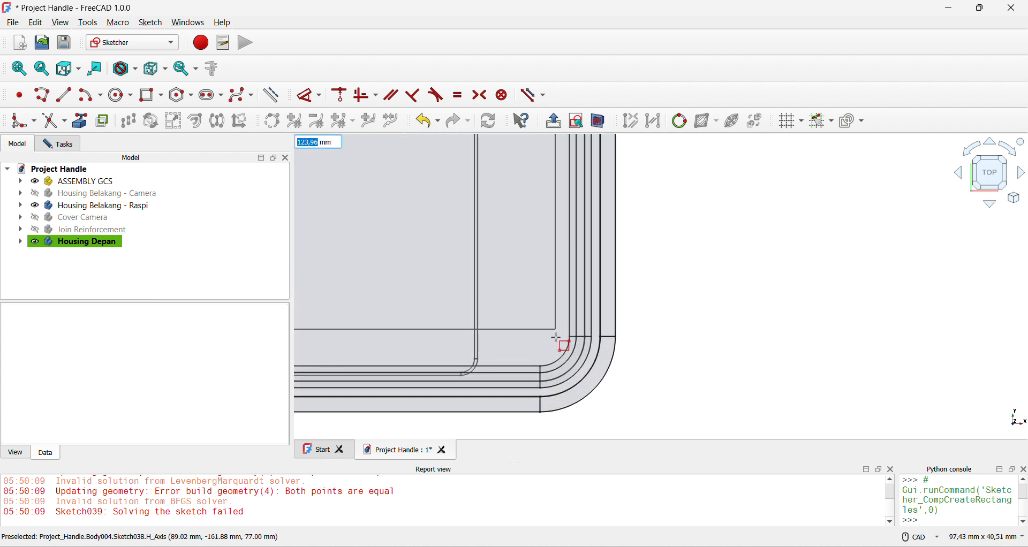
pyautogui.scroll(4, 562, 348)
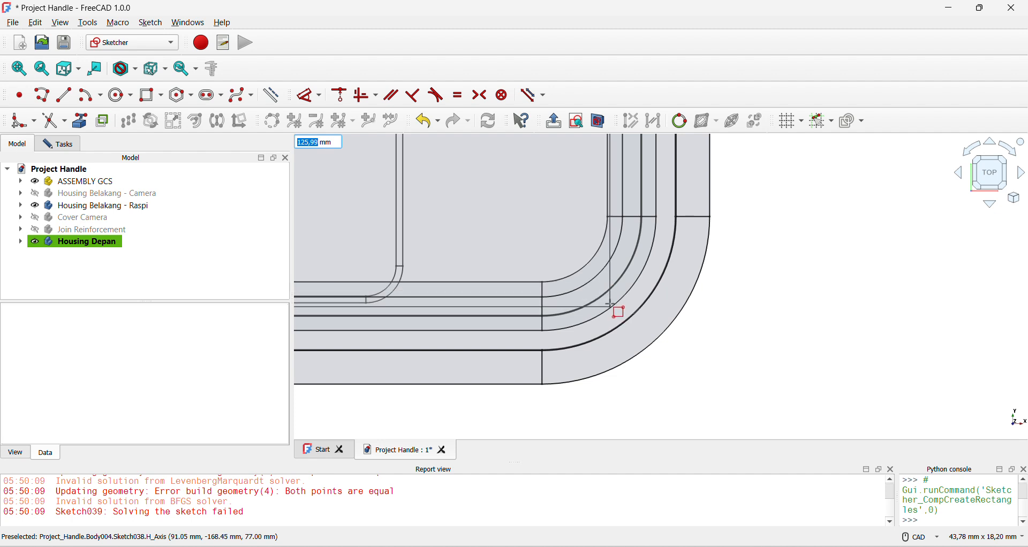
pyautogui.rightClick(642, 313)
# - Constrain the rectangle's upper-left corner to a vertical distance of 6.1 mm from the sketch origin
pyautogui.scroll(-2, 613, 319)
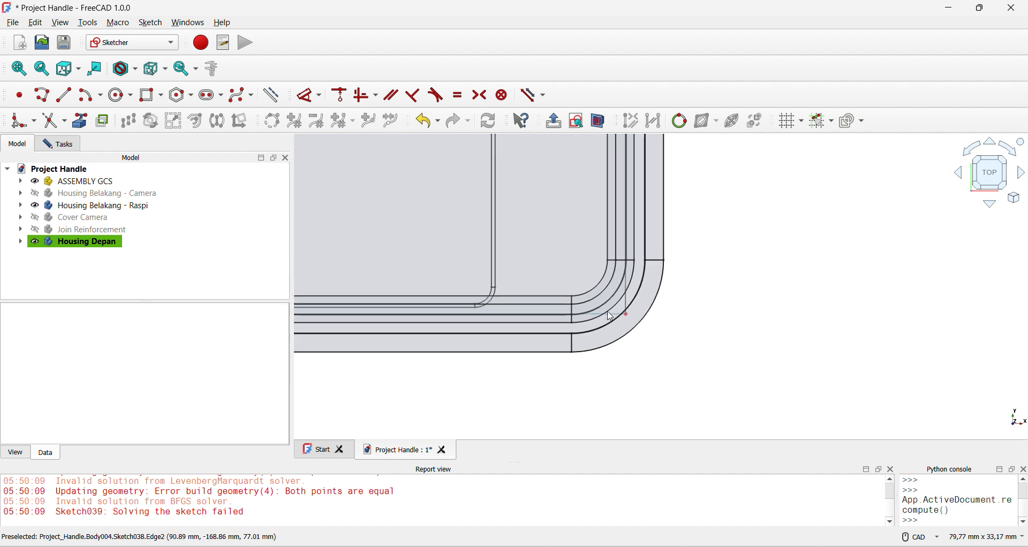
pyautogui.scroll(-7, 607, 312)
pyautogui.moveTo(619, 325); pyautogui.dragTo(953, 437, button='middle')
pyautogui.scroll(-1, 909, 429)
pyautogui.moveTo(706, 298); pyautogui.dragTo(717, 394, button='middle')
pyautogui.scroll(10, 696, 230)
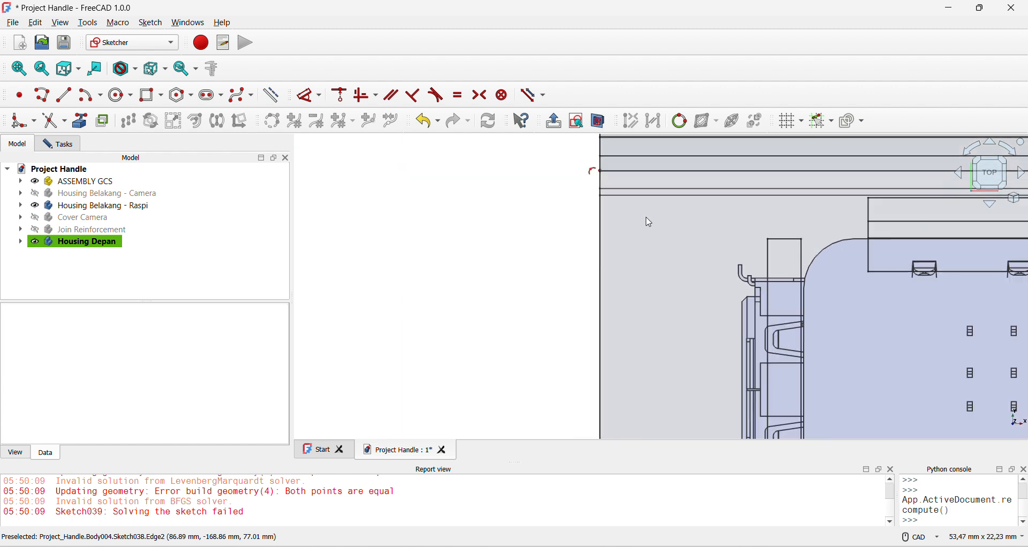
pyautogui.moveTo(634, 197); pyautogui.dragTo(636, 290, button='middle')
pyautogui.scroll(6, 616, 268)
pyautogui.click(562, 248)
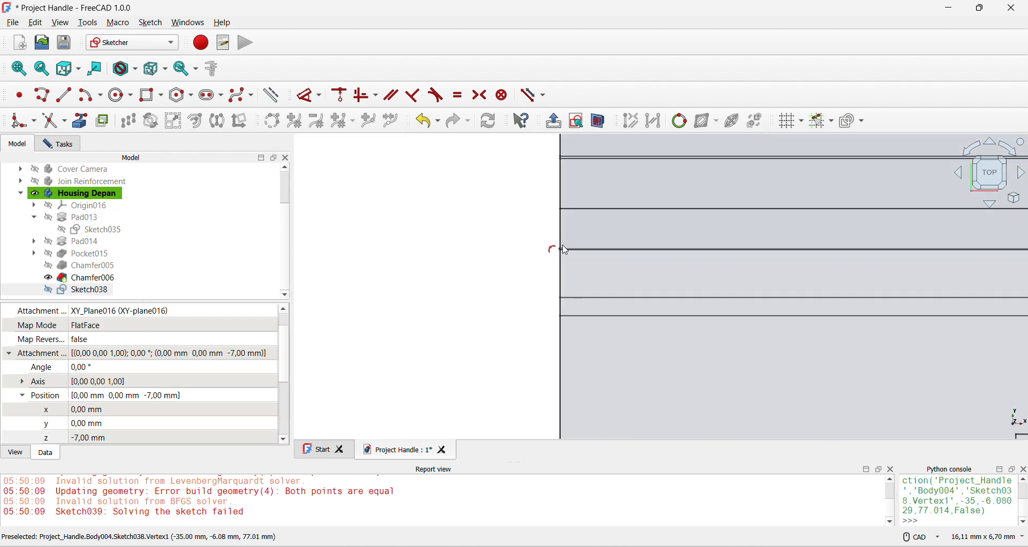
pyautogui.click(309, 96)
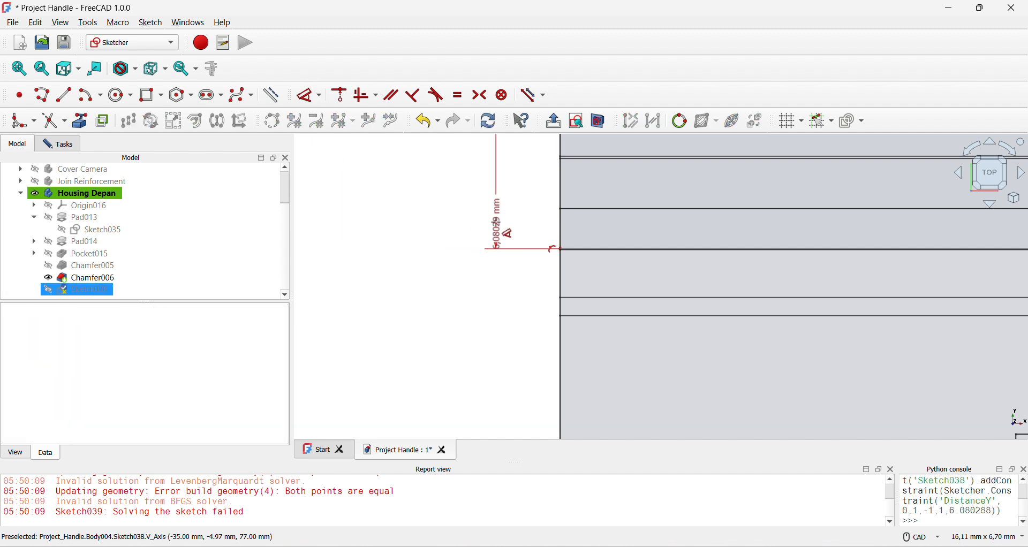
pyautogui.click(508, 233)
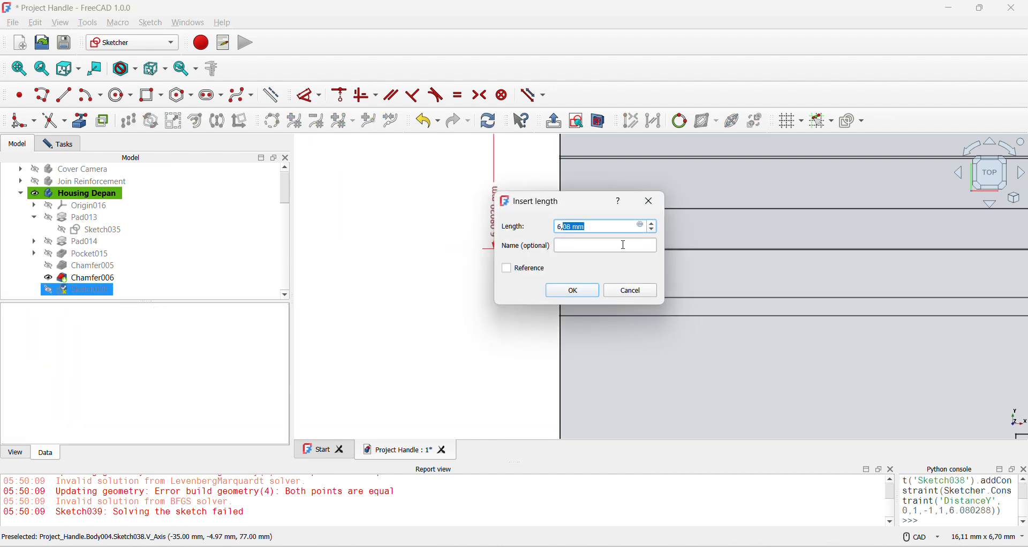
pyautogui.write('1')
pyautogui.click(593, 292)
# - Move the rectangle's lower-left corner to the housing's lower outer corner and constrain its vertical distance from the origin to 173-6.1 mm
pyautogui.scroll(-5, 575, 284)
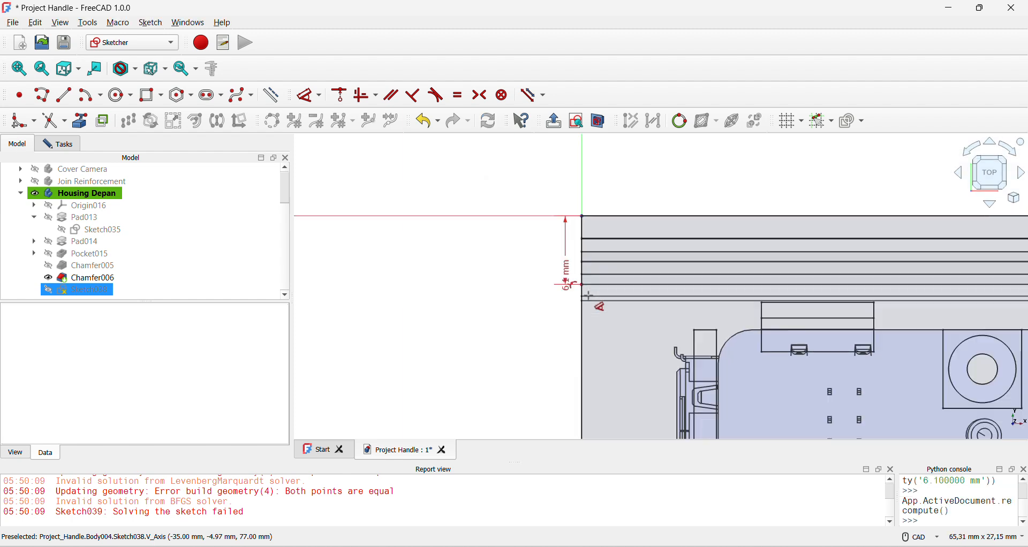
pyautogui.scroll(-5, 586, 298)
pyautogui.moveTo(573, 379); pyautogui.dragTo(562, 213, button='middle')
pyautogui.moveTo(573, 312); pyautogui.dragTo(582, 259, button='middle')
pyautogui.scroll(14, 584, 252)
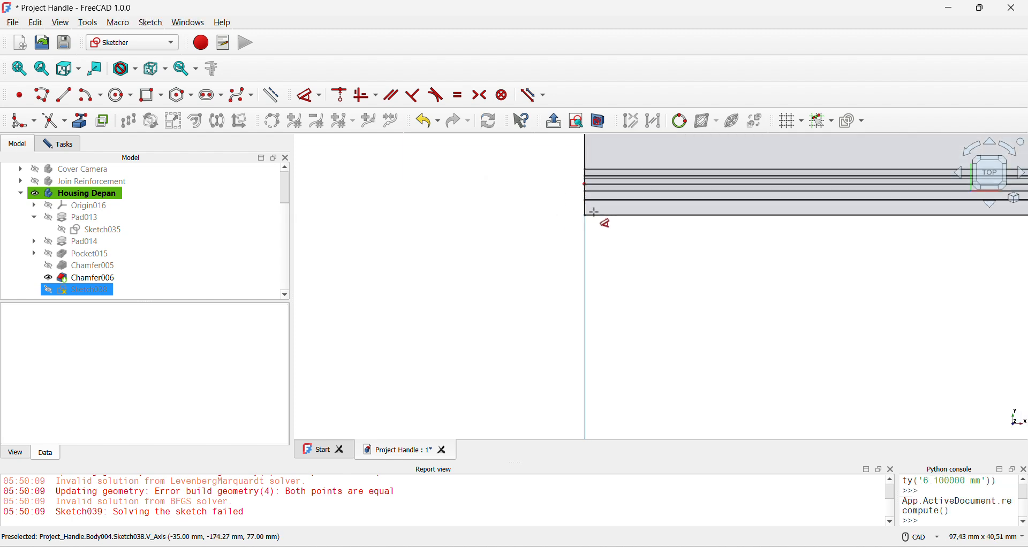
pyautogui.press('Escape')
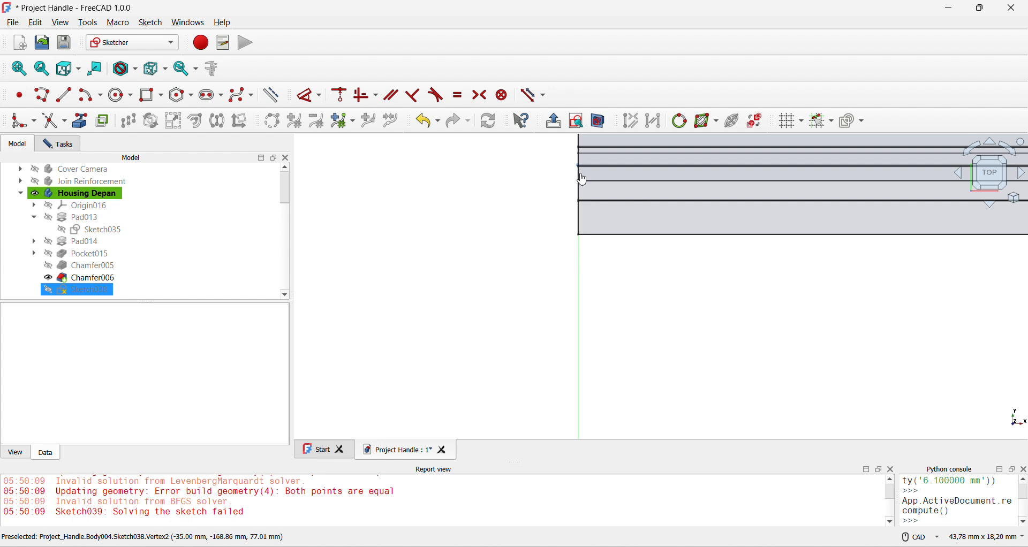
pyautogui.moveTo(579, 169); pyautogui.dragTo(580, 236)
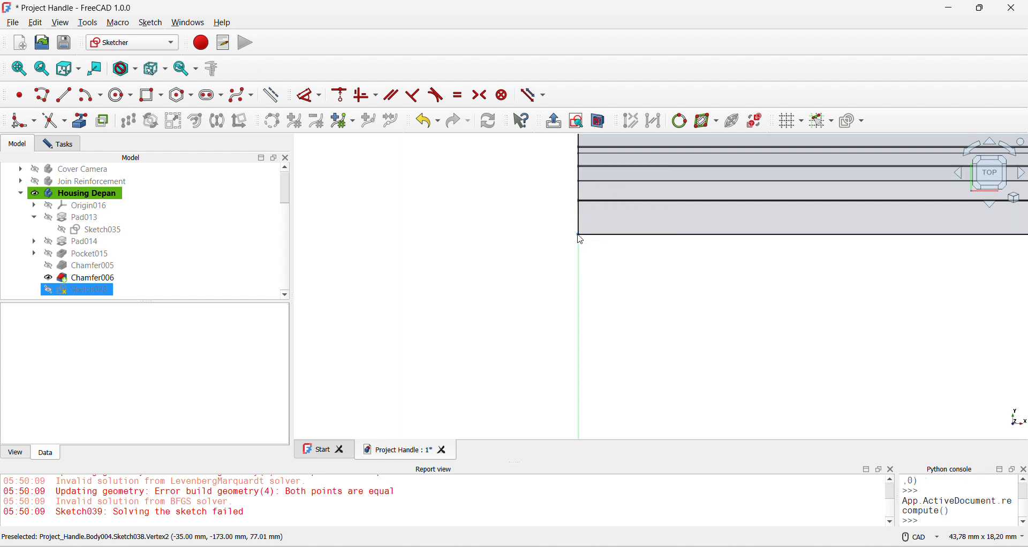
pyautogui.click(320, 96)
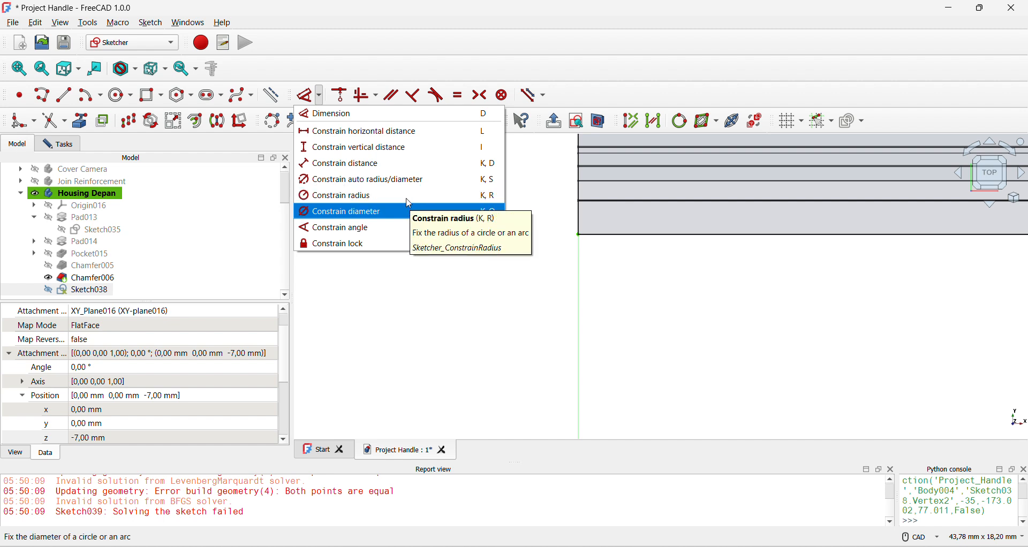
pyautogui.click(337, 118)
pyautogui.click(495, 222)
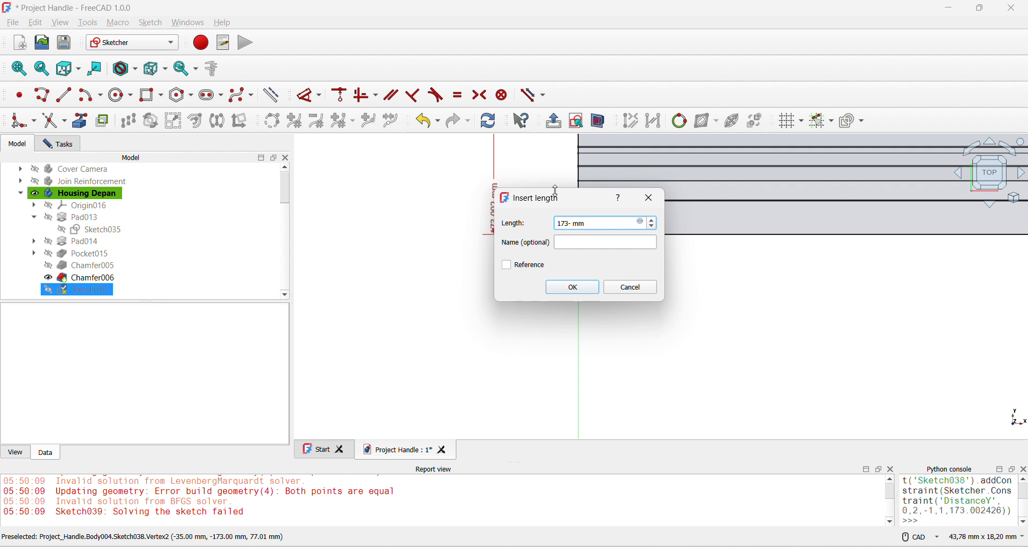
pyautogui.write('-6,1')
pyautogui.press('Return')
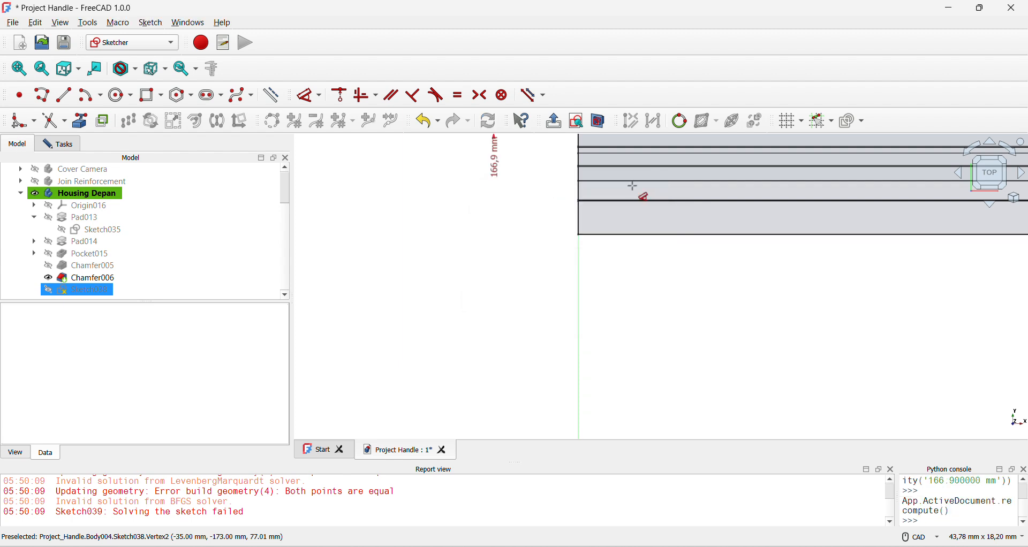
# - Move the rectangle's lower-right corner to the housing's outer side and constrain its horizontal distance from the origin to 132-6.1 mm
pyautogui.scroll(-6, 642, 192)
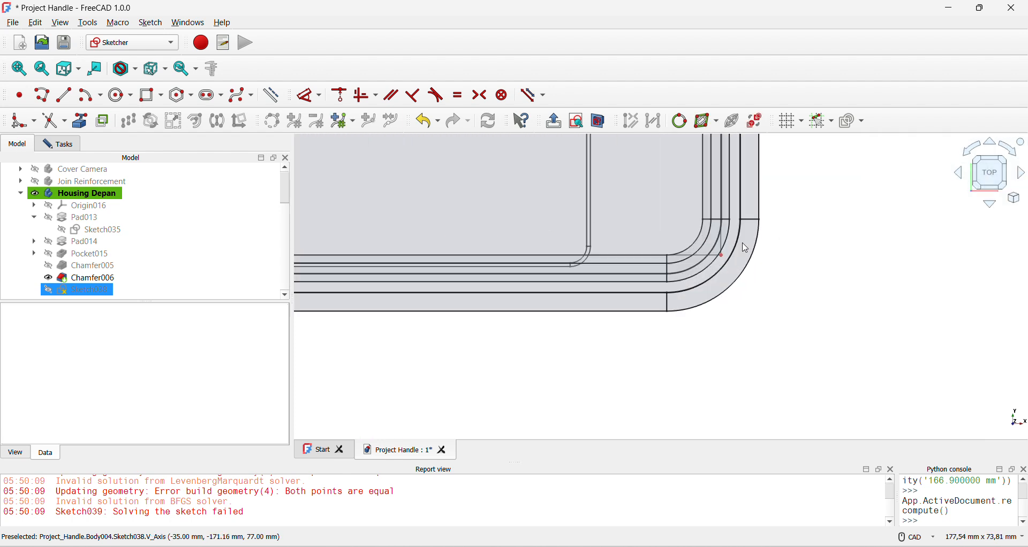
pyautogui.scroll(3, 748, 249)
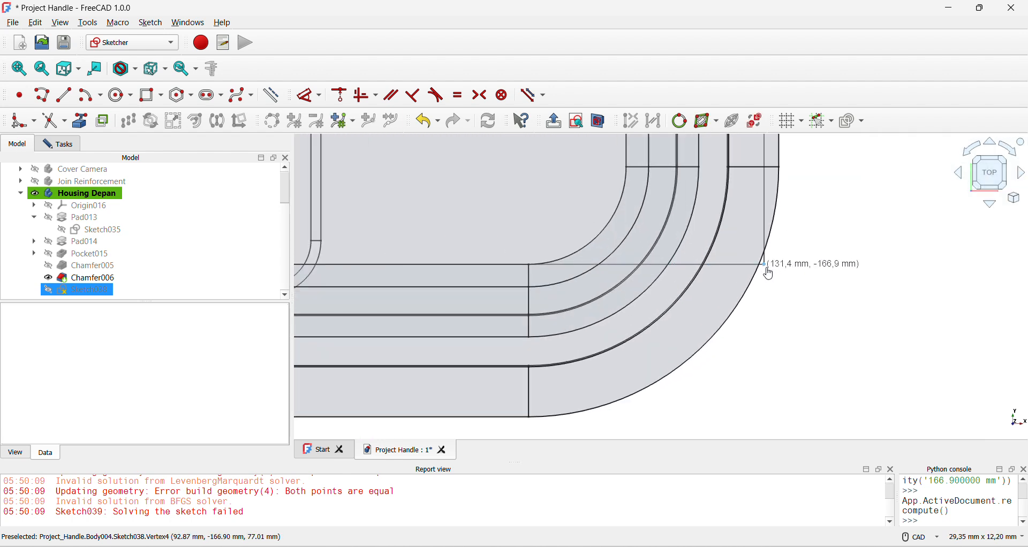
pyautogui.moveTo(769, 274); pyautogui.dragTo(785, 280)
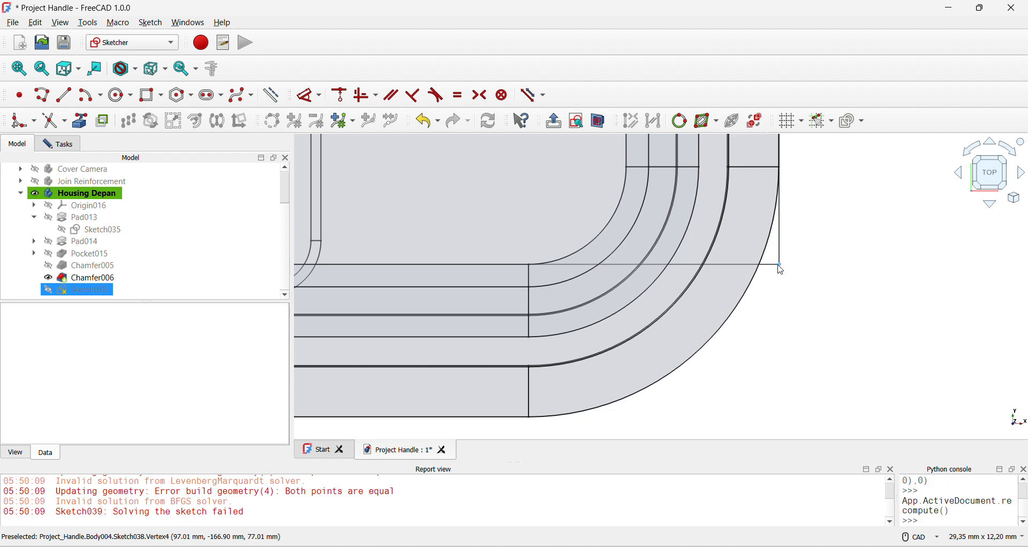
pyautogui.click(310, 95)
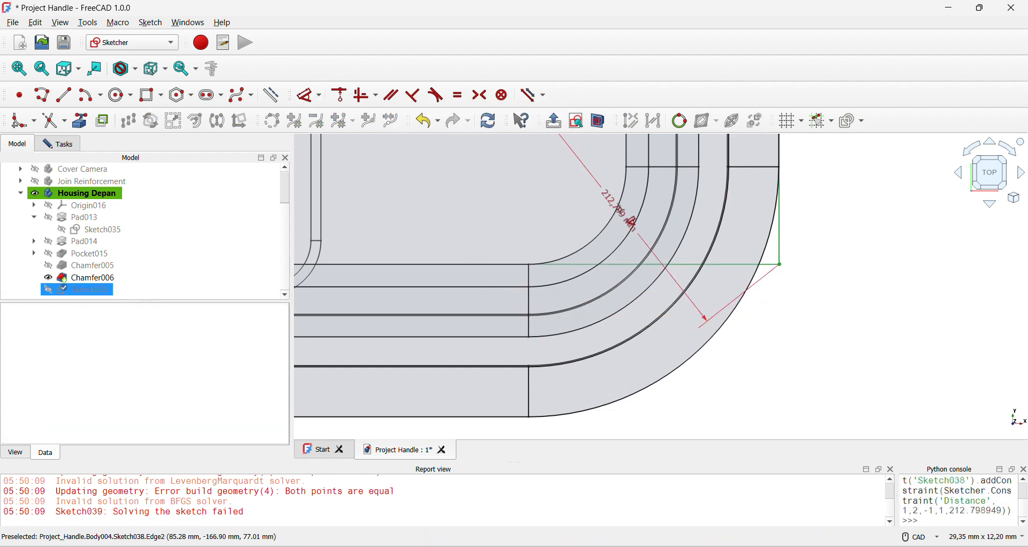
pyautogui.click(615, 343)
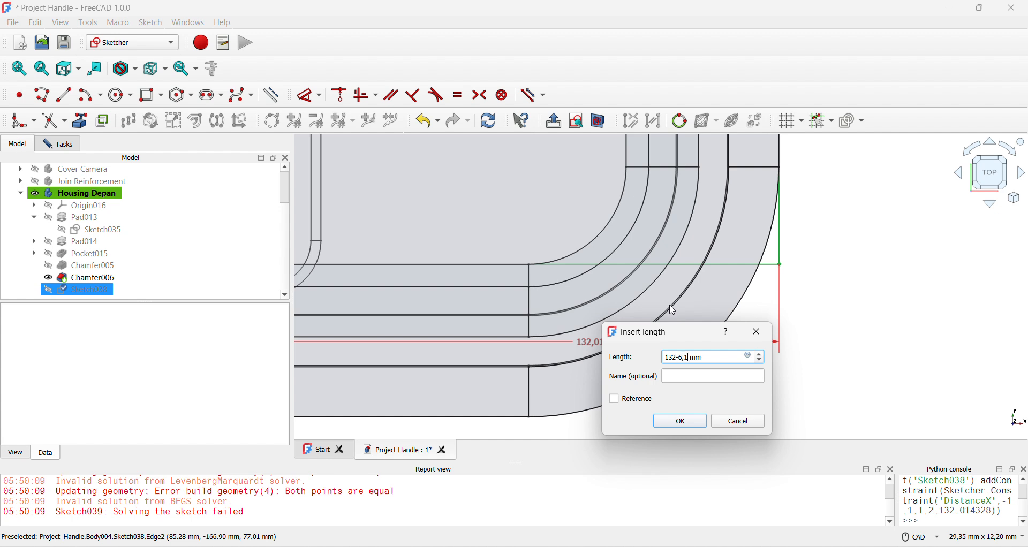
pyautogui.write('132-6,1')
pyautogui.press('Return')
# - Round the rectangle's lower-right and upper-right corners with sketch fillets that follow the housing's inner corner curves
pyautogui.scroll(-2, 667, 300)
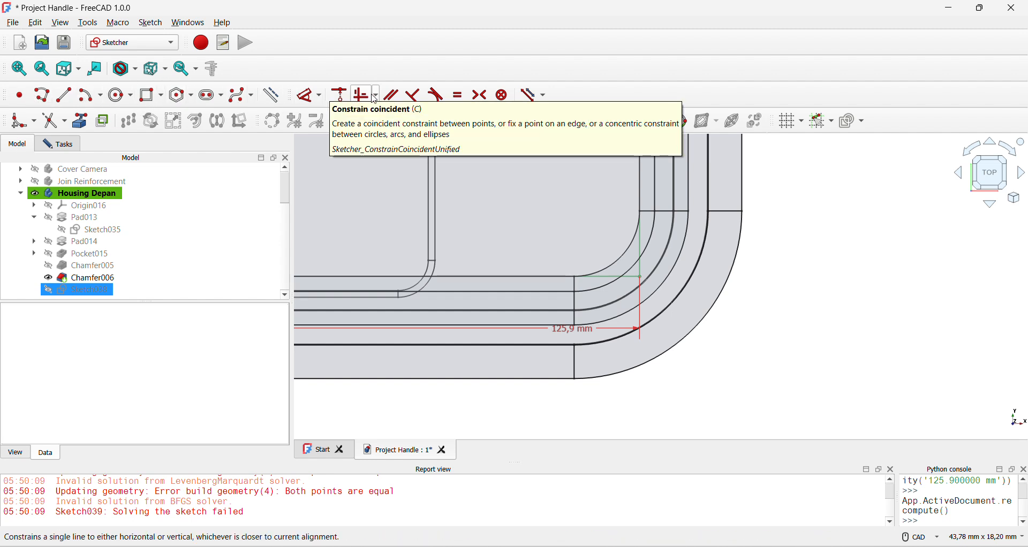
pyautogui.click(21, 120)
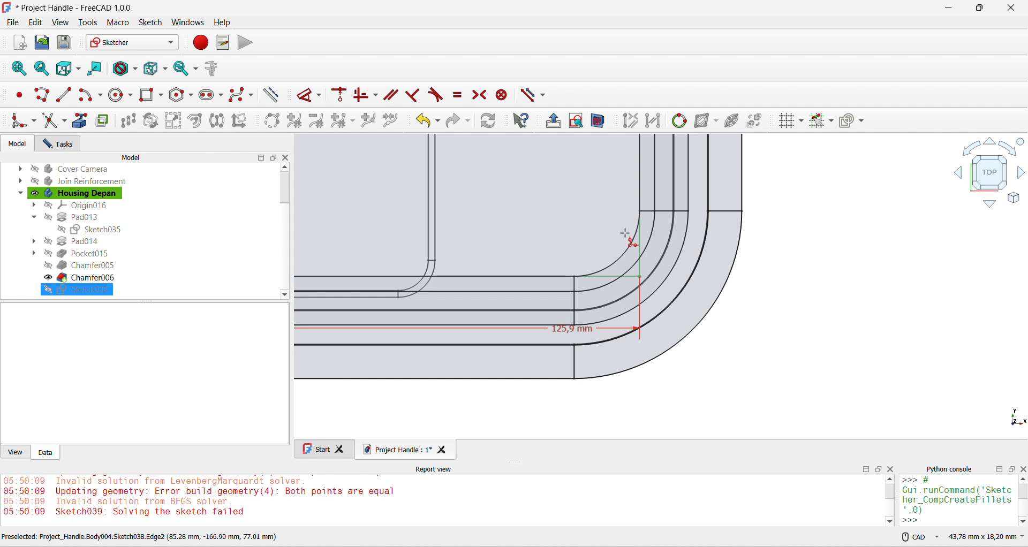
pyautogui.click(576, 279)
pyautogui.click(641, 216)
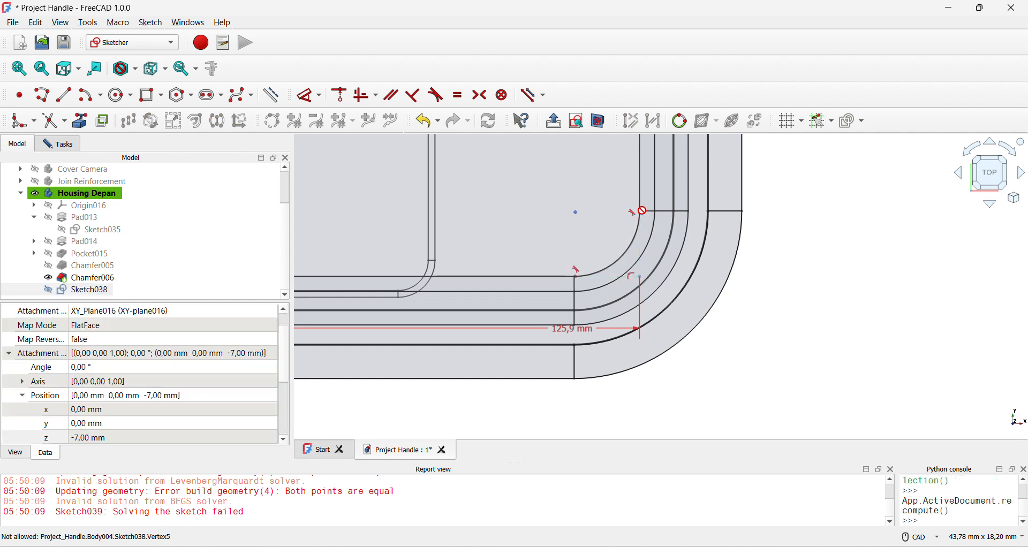
pyautogui.scroll(-8, 626, 215)
pyautogui.scroll(-5, 622, 217)
pyautogui.scroll(10, 615, 214)
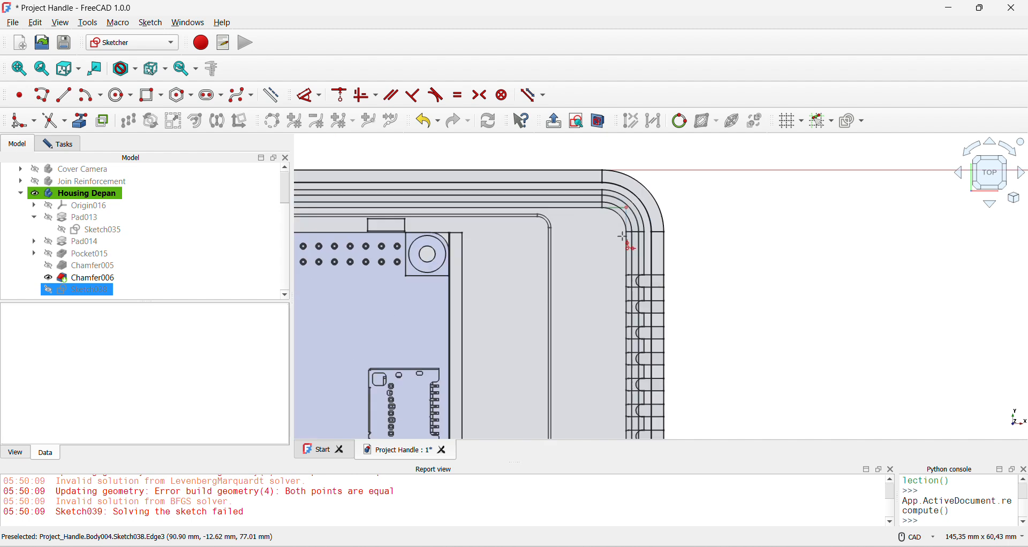
pyautogui.click(579, 190)
pyautogui.click(631, 240)
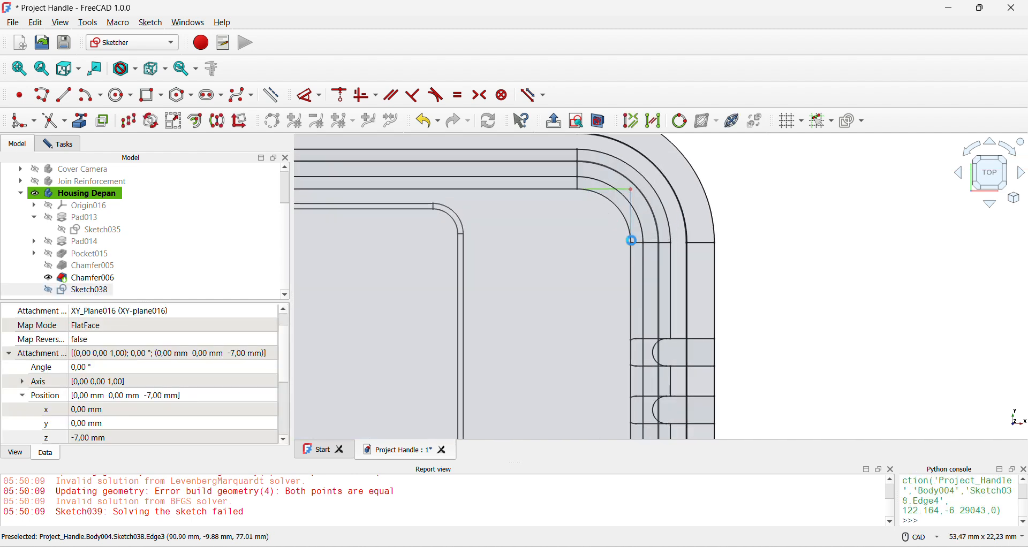
# - Constrain the upper-right and lower-right fillet arcs of the rectangle to be equal
pyautogui.click(613, 203)
pyautogui.scroll(-11, 615, 231)
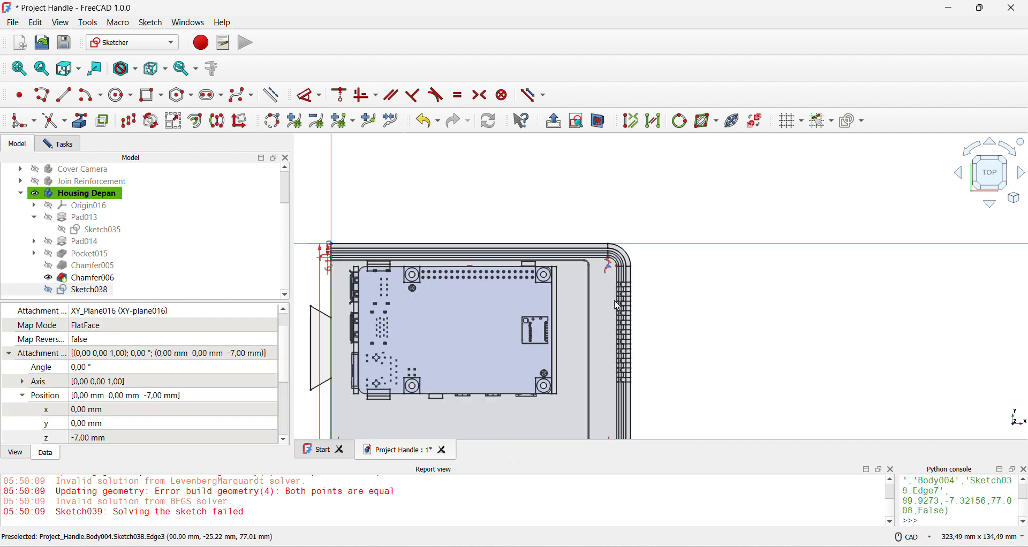
pyautogui.moveTo(610, 355); pyautogui.dragTo(631, 217, button='middle')
pyautogui.moveTo(645, 384); pyautogui.dragTo(616, 279, button='middle')
pyautogui.scroll(13, 599, 305)
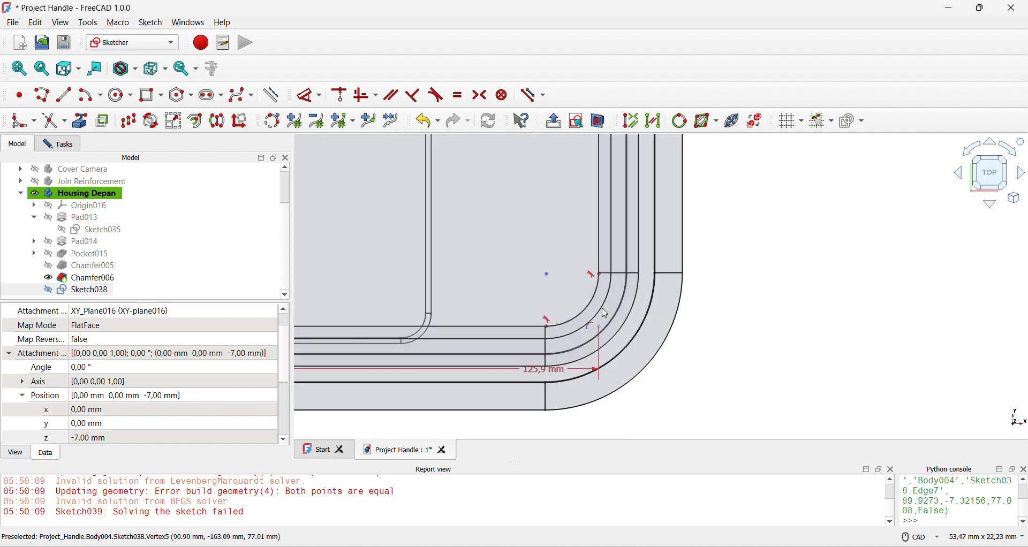
pyautogui.click(584, 298)
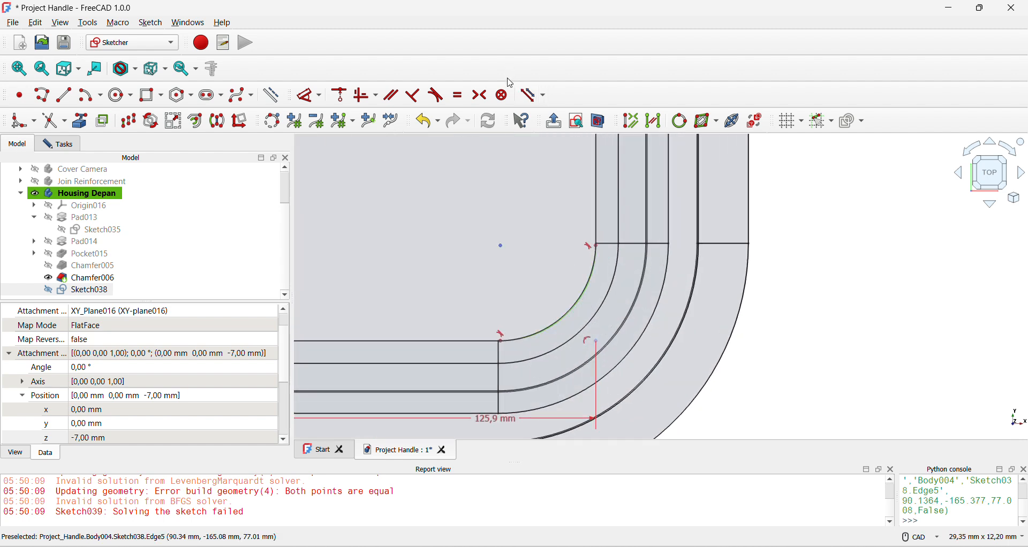
pyautogui.click(458, 95)
# - Constrain the lower-right fillet arc's radius to 3.9 mm and close the sketch
pyautogui.scroll(4, 564, 314)
pyautogui.click(574, 311)
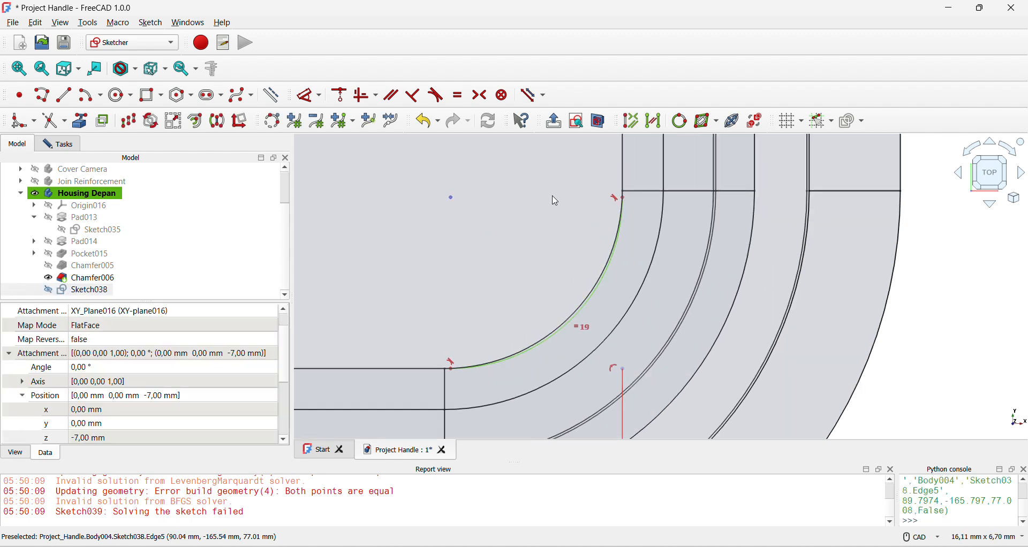
pyautogui.click(309, 94)
pyautogui.click(915, 322)
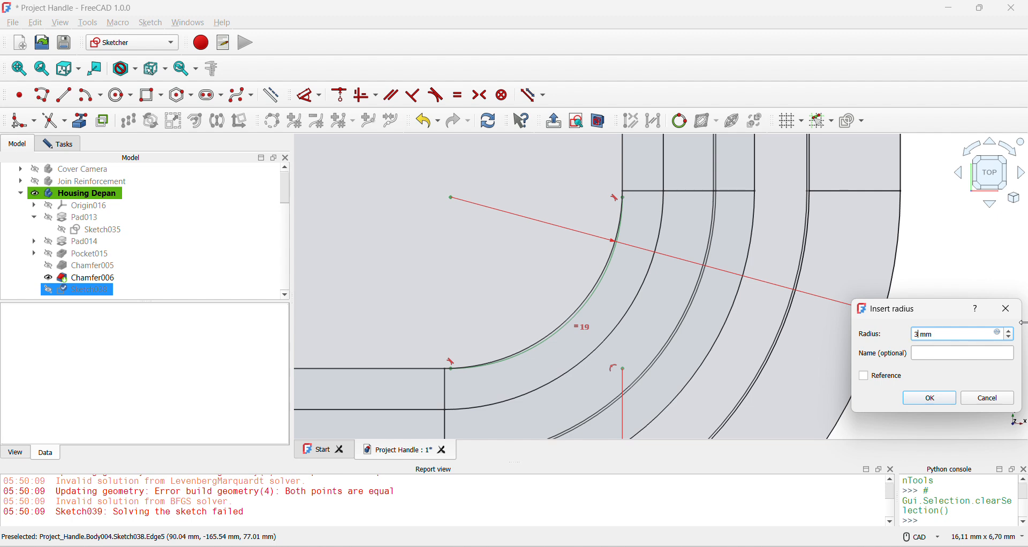
pyautogui.press('Return')
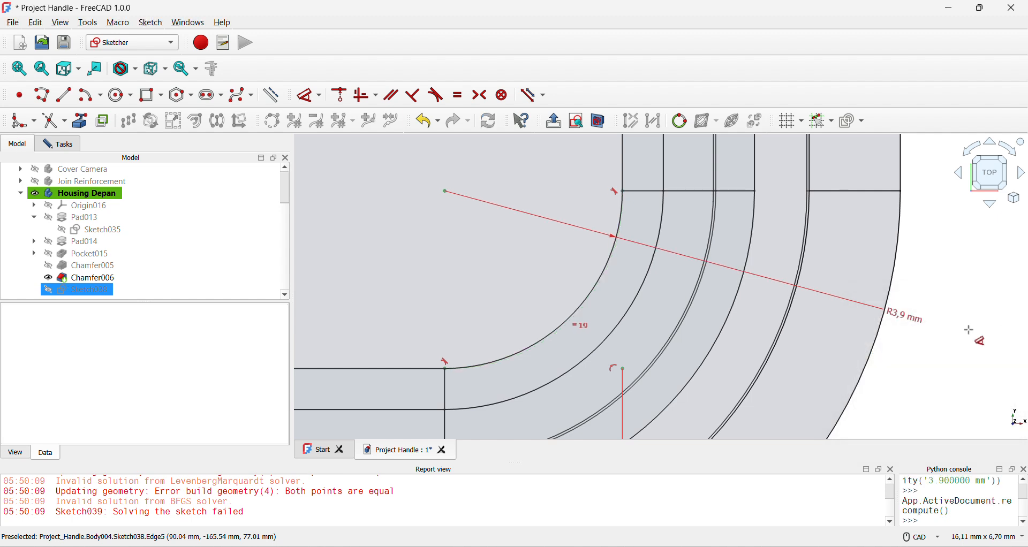
pyautogui.scroll(-6, 886, 380)
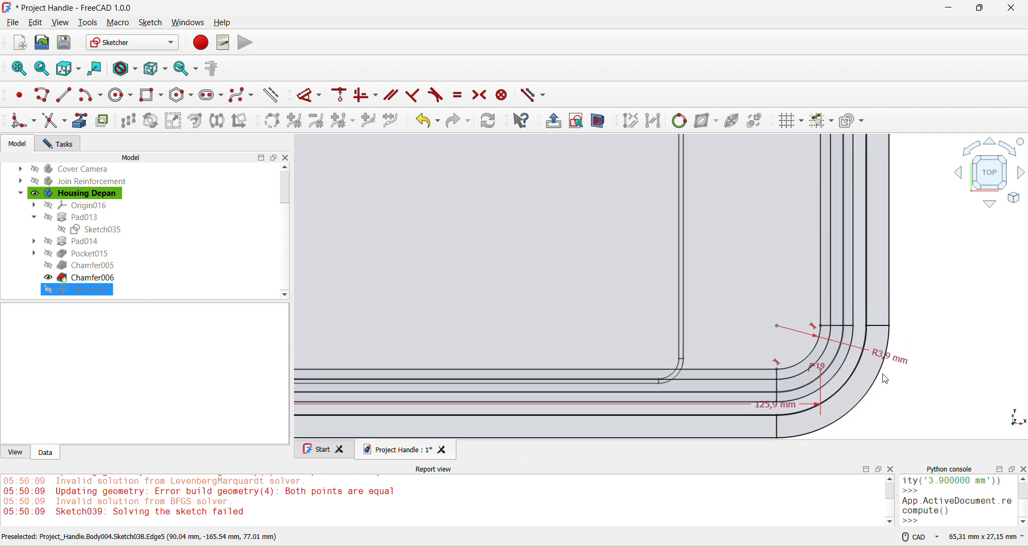
pyautogui.scroll(-8, 885, 380)
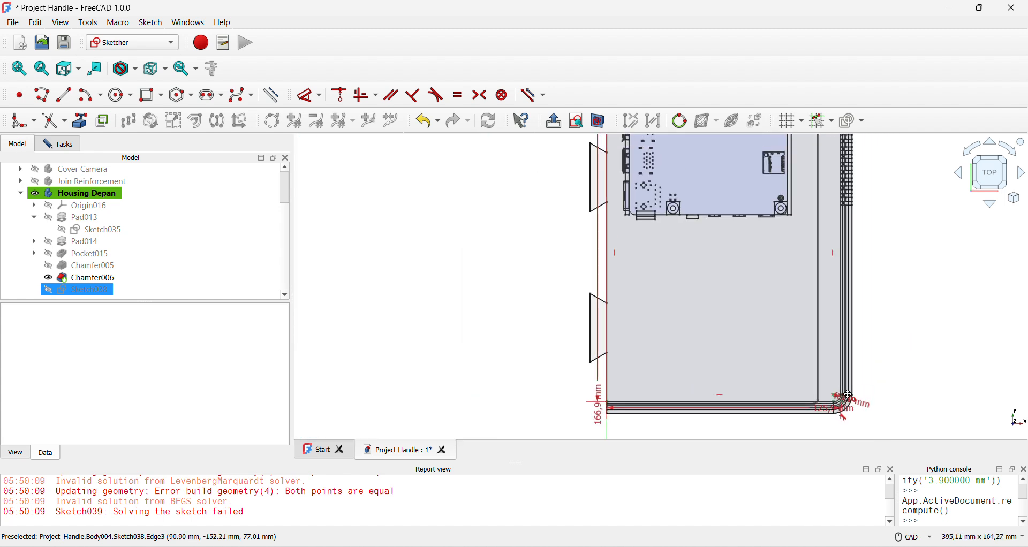
pyautogui.click(59, 145)
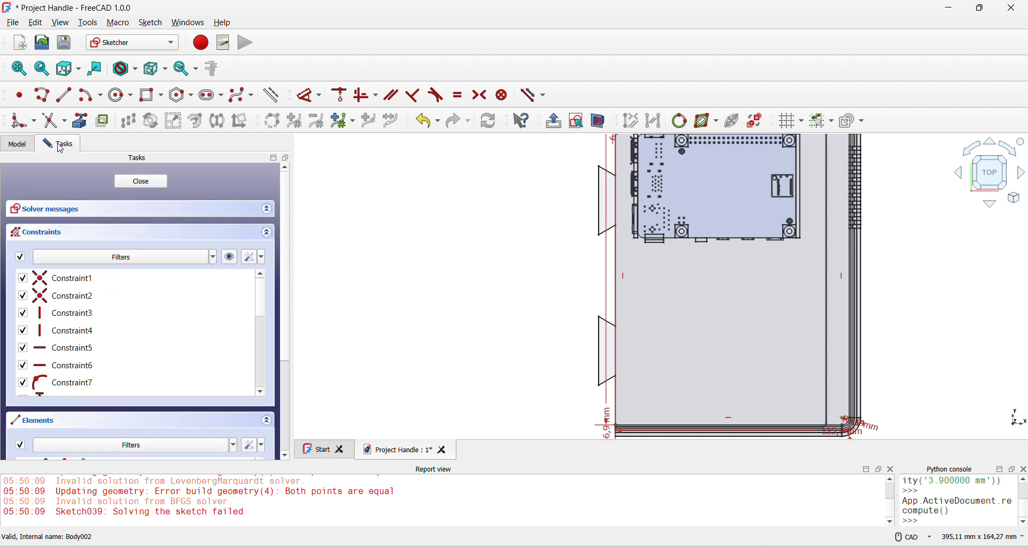
pyautogui.click(140, 182)
# - Cut a reversed pocket 15 mm deep from the rounded rectangle sketch in the Housing Depan body
pyautogui.press('2')
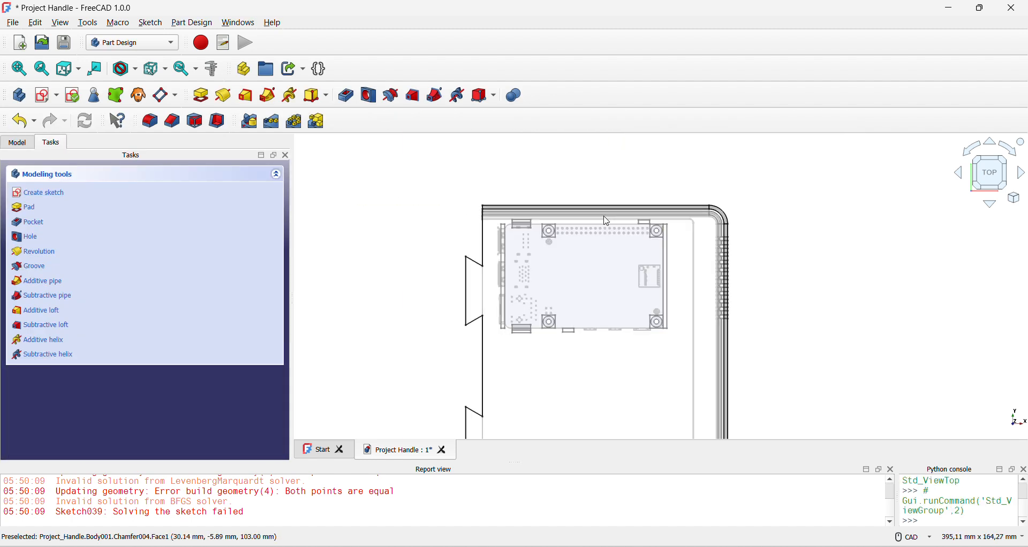
pyautogui.press('1')
pyautogui.scroll(4, 615, 271)
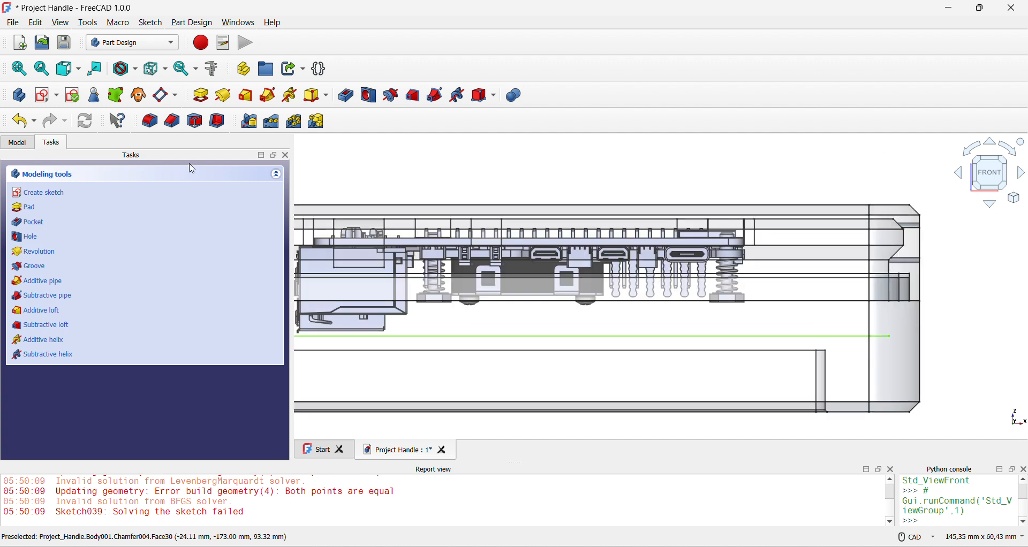
pyautogui.click(347, 99)
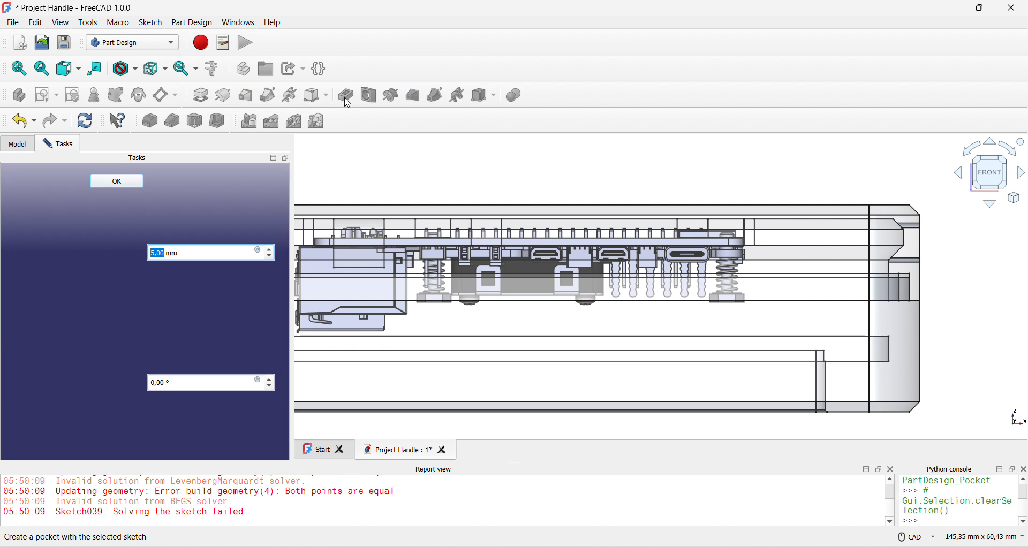
pyautogui.click(50, 290)
pyautogui.click(211, 255)
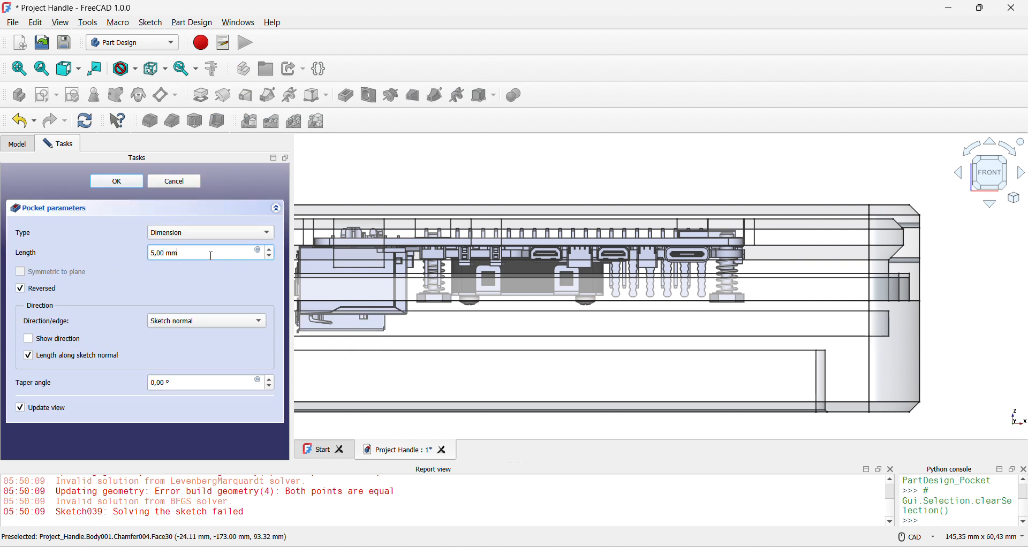
pyautogui.scroll(4, 211, 256)
pyautogui.click(133, 184)
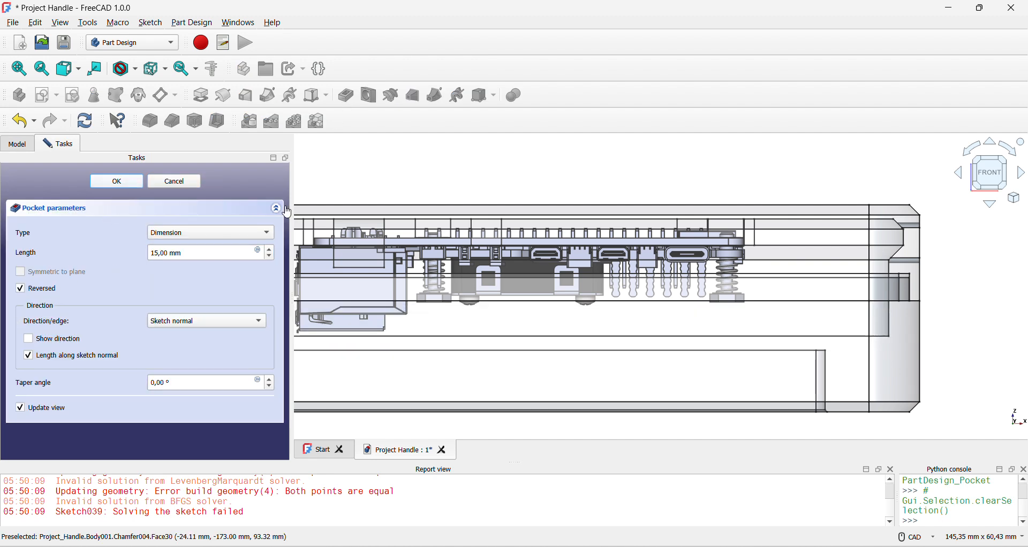
# - Chamfer the inner edge where the new pocket's floor meets the housing's lower wall, with a size of 1 mm
pyautogui.scroll(-3, 560, 250)
pyautogui.moveTo(674, 270); pyautogui.dragTo(802, 282, button='middle')
pyautogui.moveTo(621, 322); pyautogui.dragTo(849, 337, button='middle')
pyautogui.scroll(5, 637, 333)
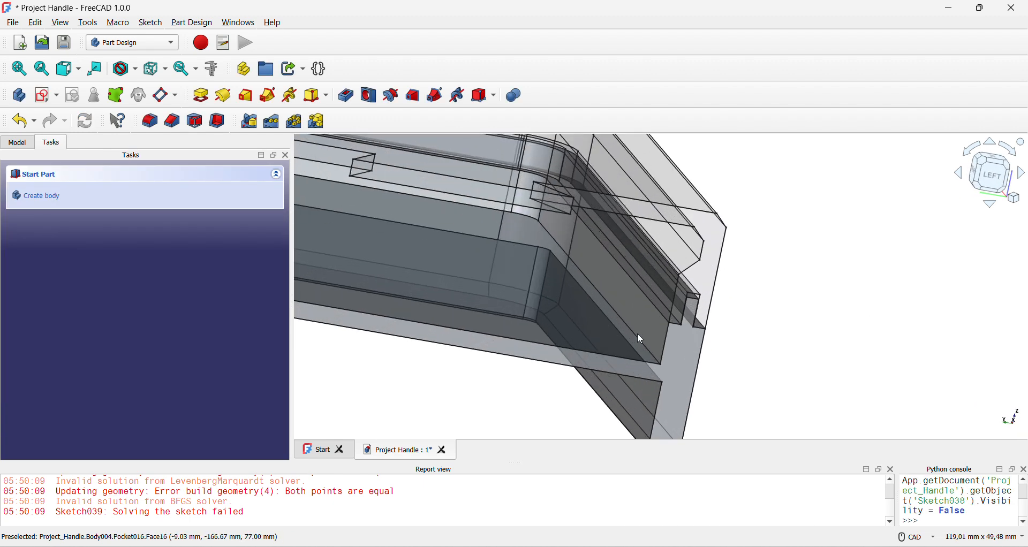
pyautogui.scroll(2, 650, 355)
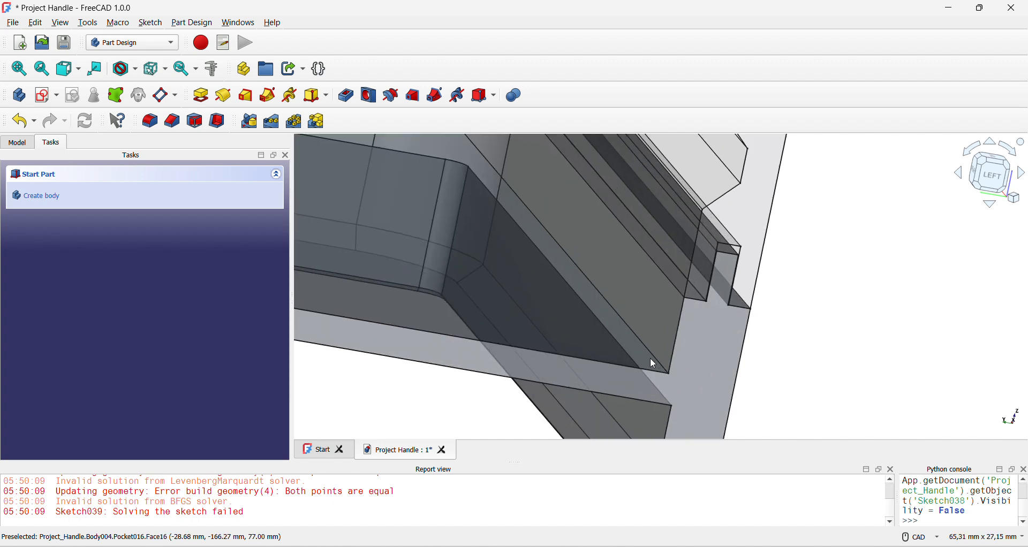
pyautogui.click(658, 361)
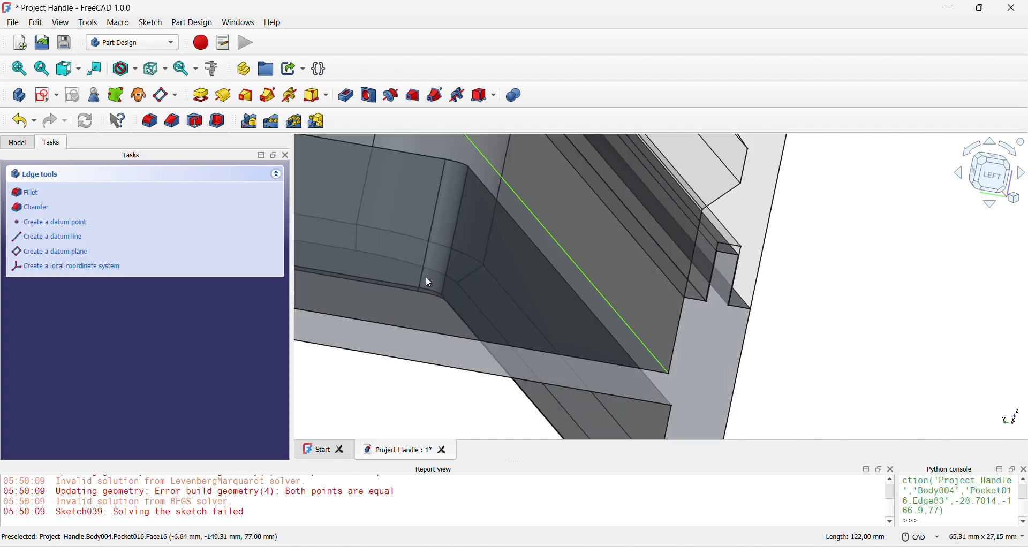
pyautogui.click(172, 123)
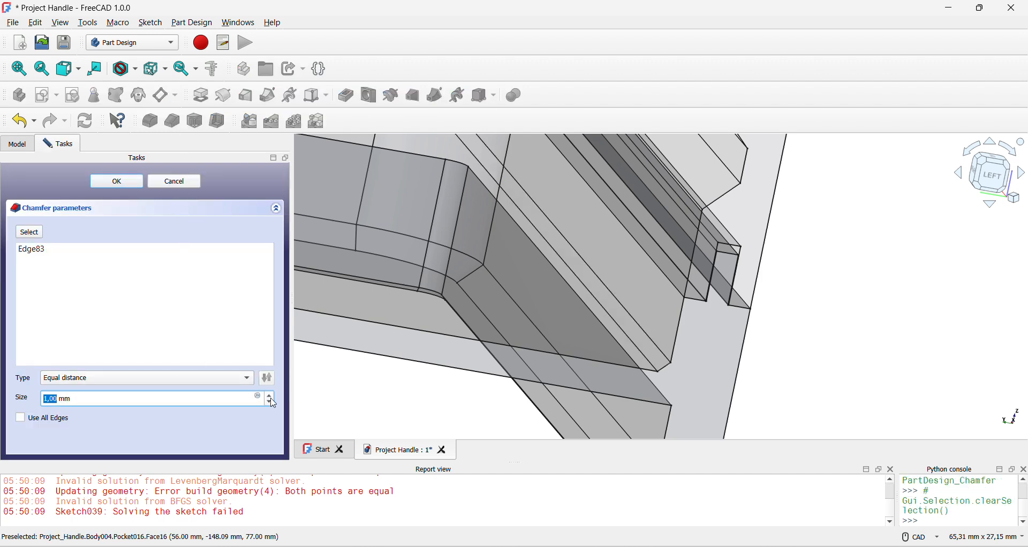
pyautogui.click(119, 187)
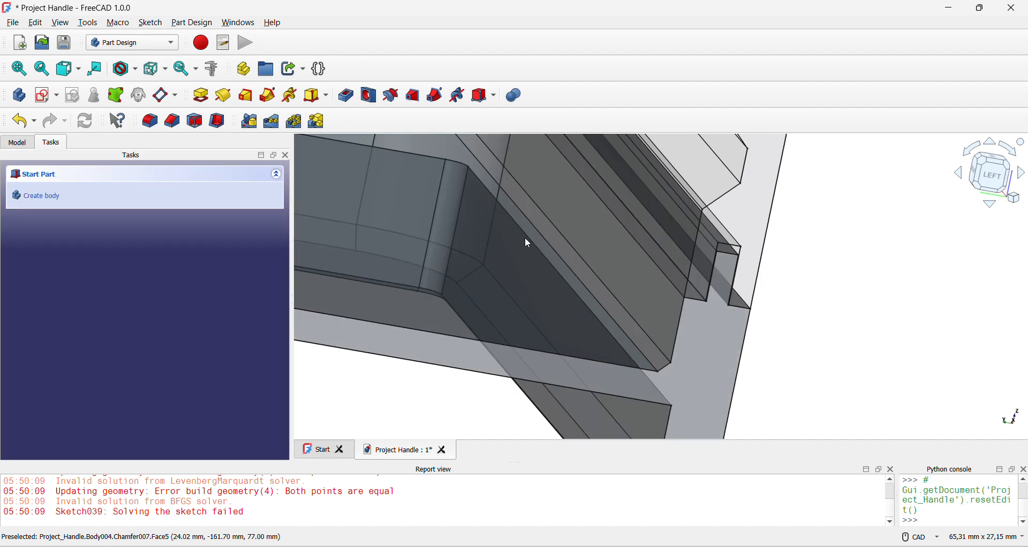
# - Set the size of the pocket floor edge's chamfer to 1.6 mm
pyautogui.scroll(-4, 546, 244)
pyautogui.moveTo(615, 283); pyautogui.dragTo(565, 269, button='middle')
pyautogui.scroll(-4, 565, 269)
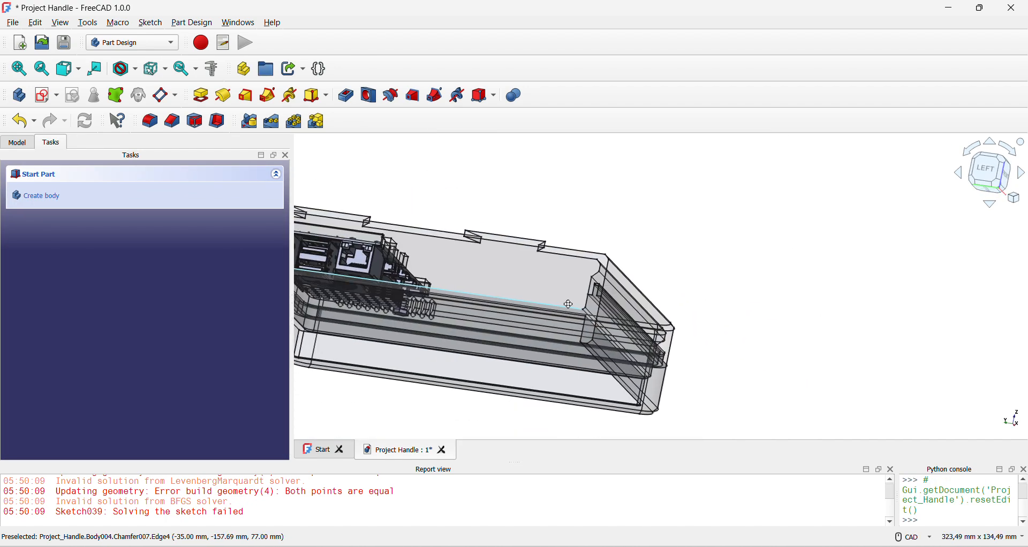
pyautogui.moveTo(569, 308); pyautogui.dragTo(621, 326, button='middle')
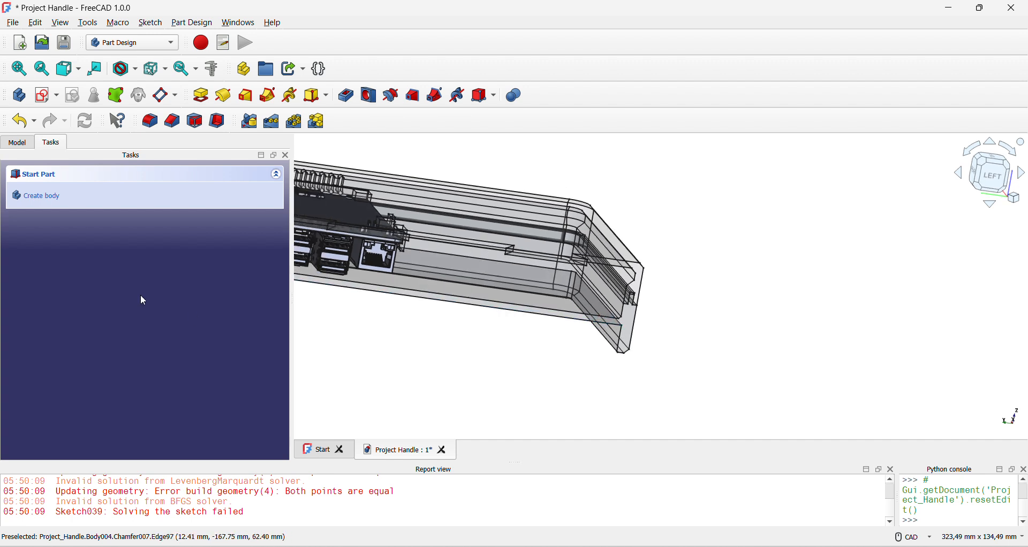
pyautogui.click(17, 142)
pyautogui.doubleClick(87, 287)
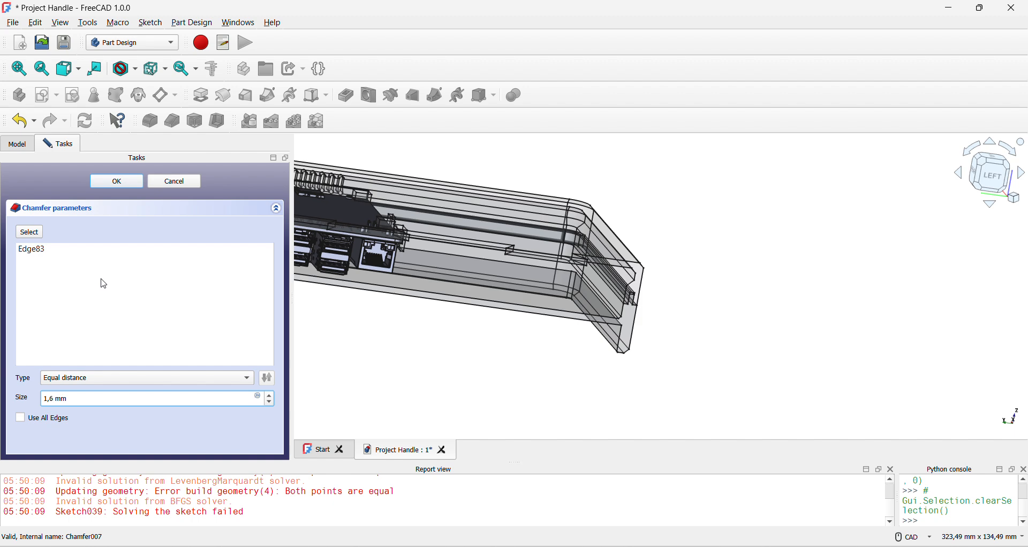
pyautogui.press('Return')
pyautogui.scroll(6, 454, 198)
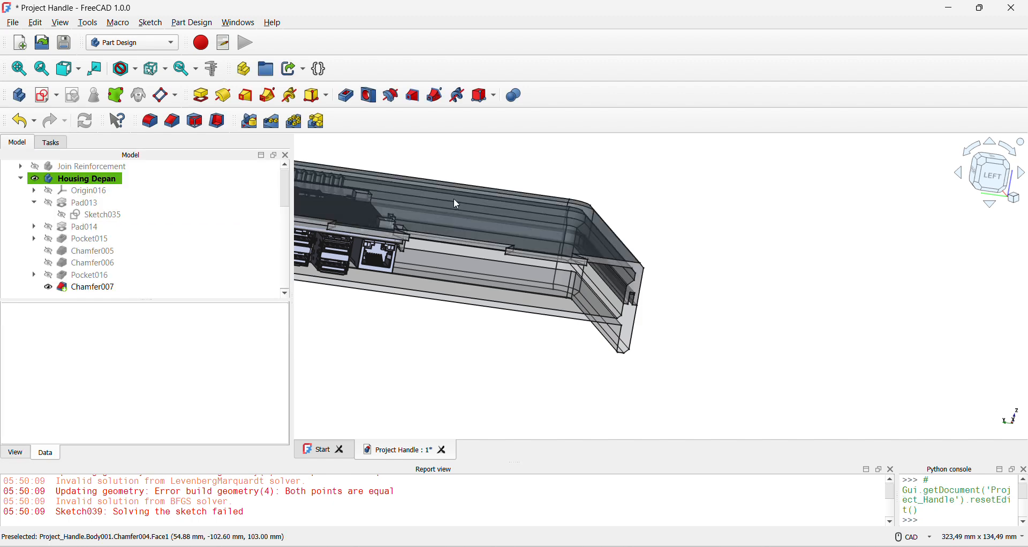
pyautogui.scroll(-4, 637, 309)
pyautogui.scroll(5, 546, 321)
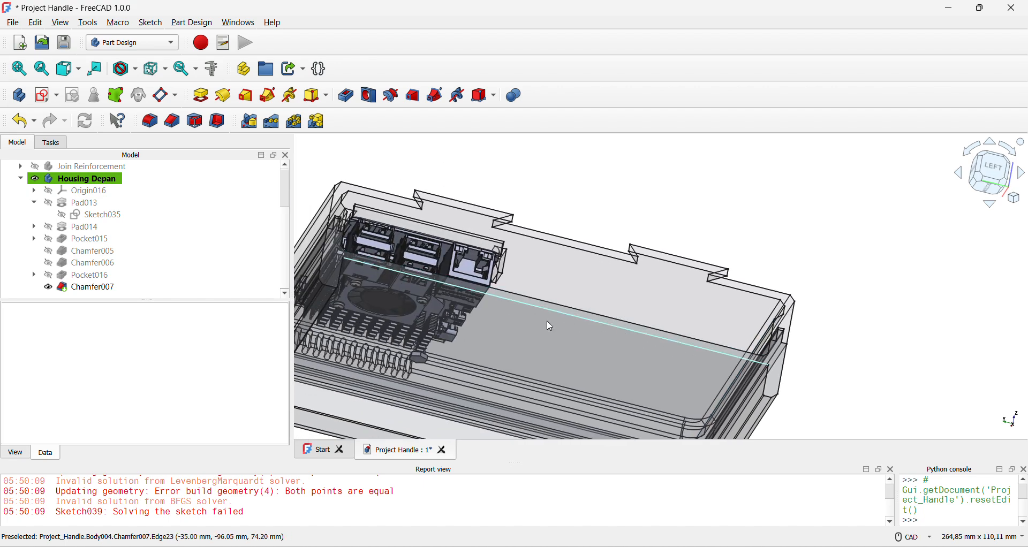
pyautogui.moveTo(502, 309); pyautogui.dragTo(409, 329, button='middle')
pyautogui.scroll(-3, 506, 331)
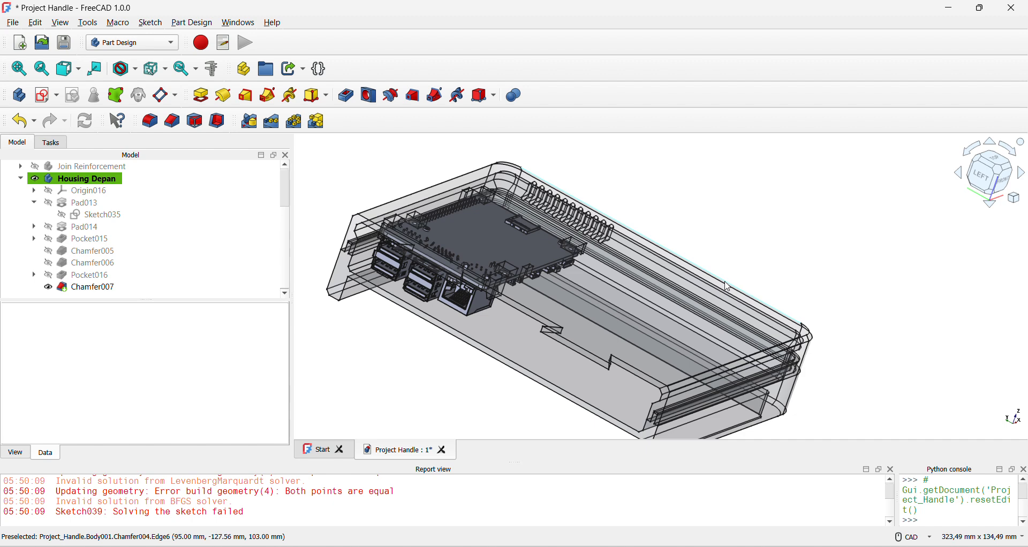
# - Find the GCS TOP 1 part in the model tree and make it visible over the housing bodies
pyautogui.scroll(1, 75, 224)
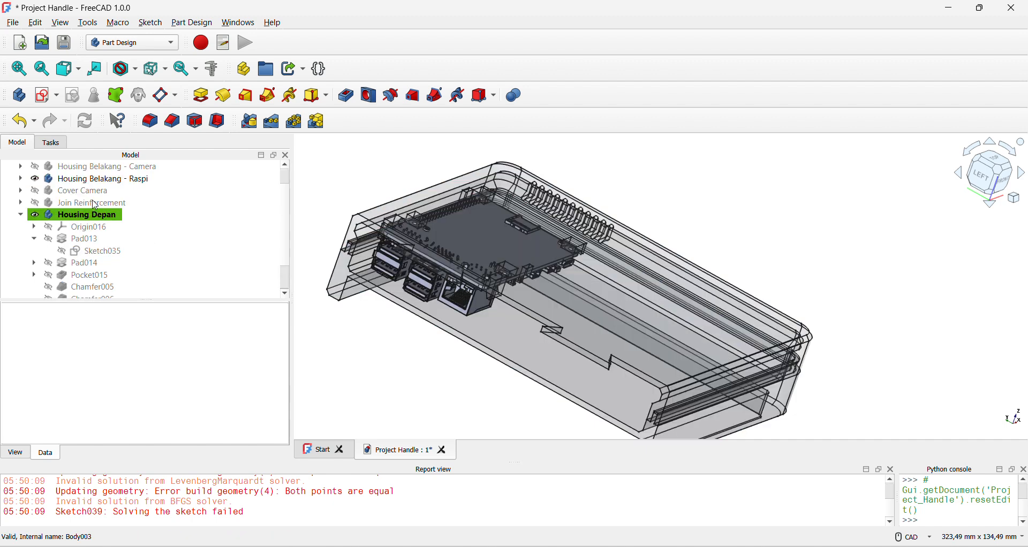
pyautogui.click(92, 205)
pyautogui.click(84, 194)
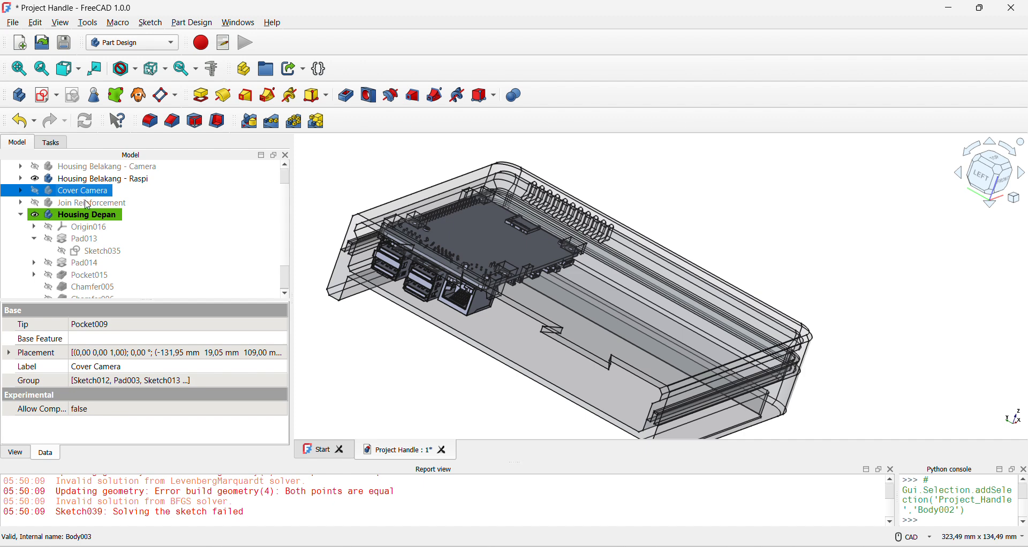
pyautogui.click(87, 180)
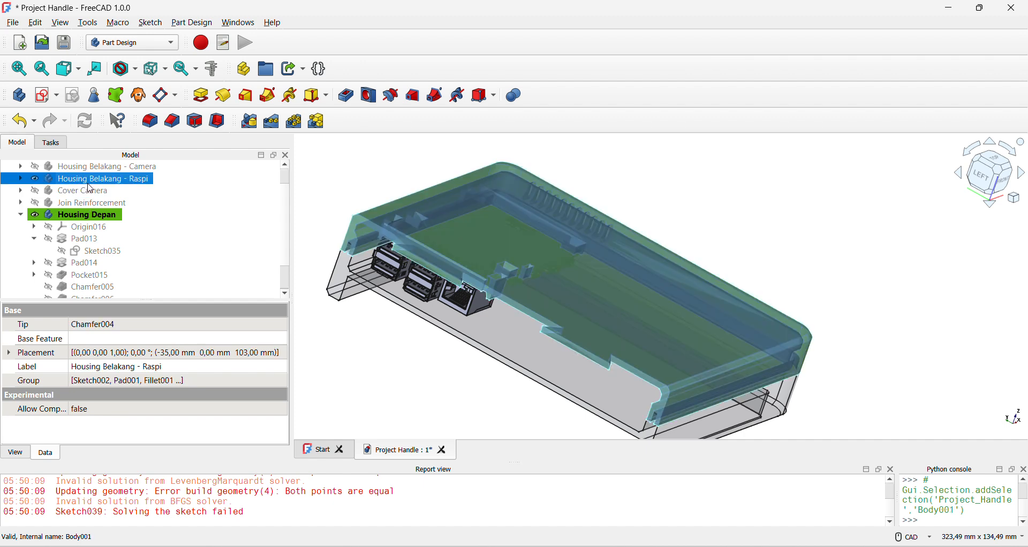
pyautogui.click(88, 191)
pyautogui.click(110, 180)
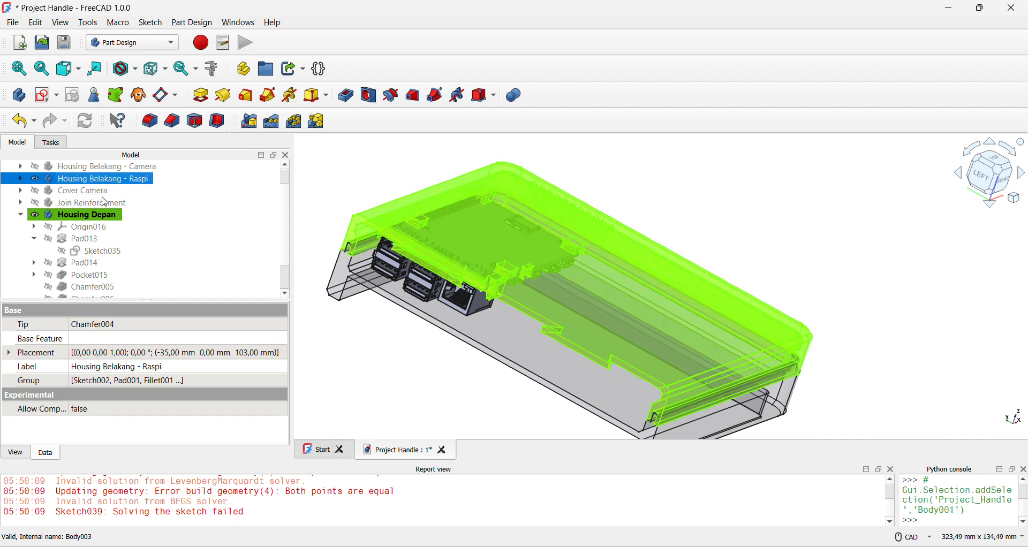
pyautogui.scroll(1, 104, 201)
pyautogui.click(21, 178)
pyautogui.scroll(-3, 101, 233)
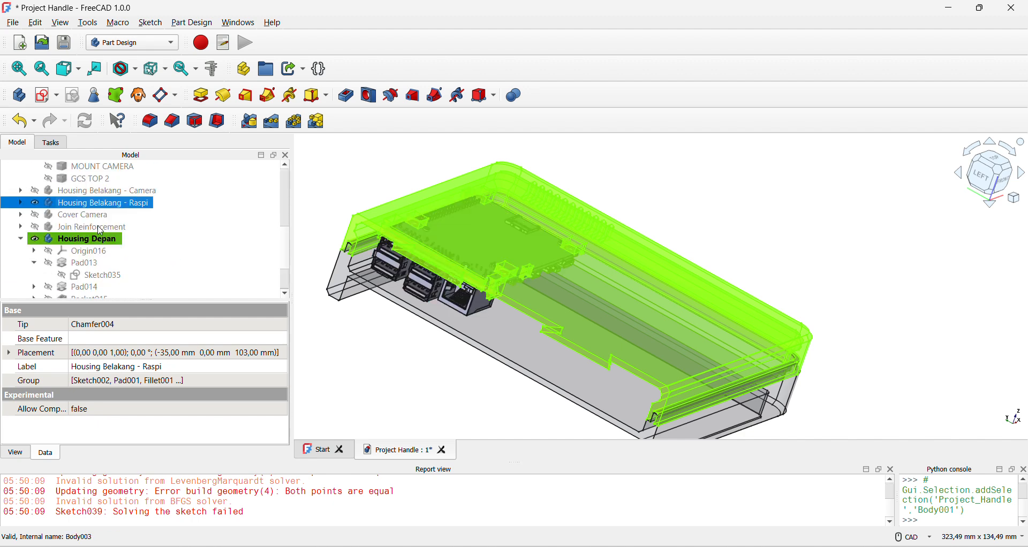
pyautogui.scroll(2, 102, 233)
pyautogui.click(102, 229)
pyautogui.press('space')
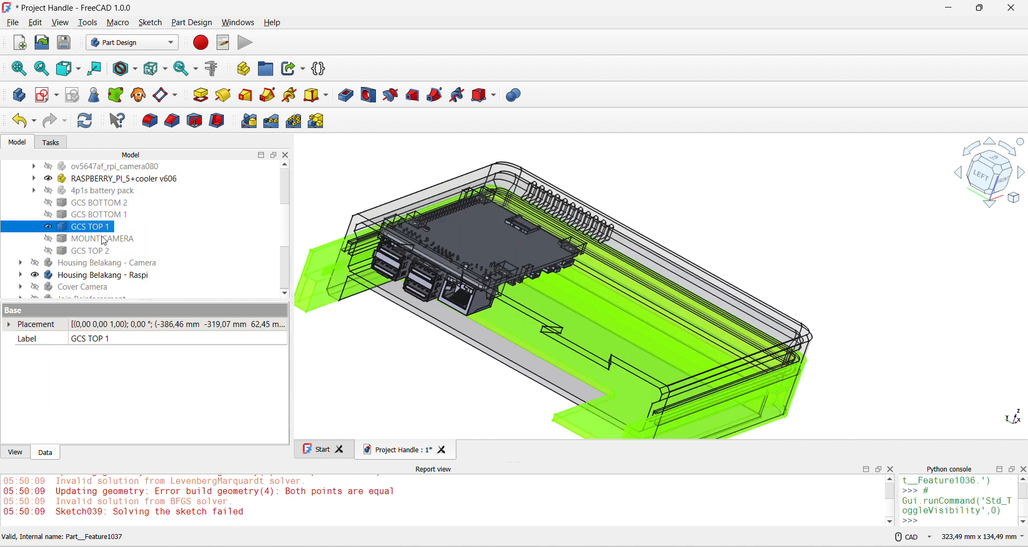
# - Examine from below and from standard views how the cutout in GCS TOP 1 lines up with Housing Depan and the Raspberry Pi's ports
pyautogui.scroll(-3, 546, 325)
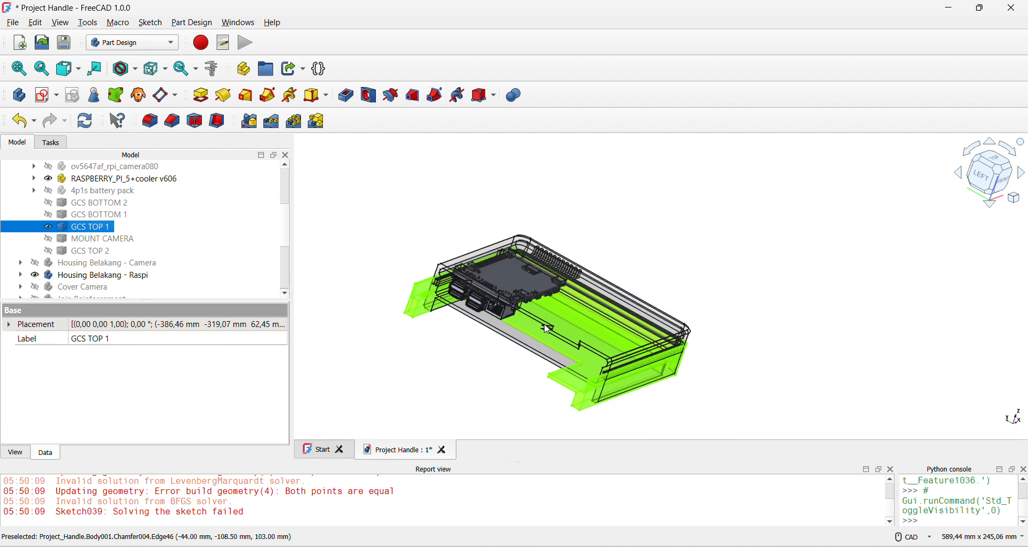
pyautogui.moveTo(568, 334); pyautogui.dragTo(666, 269, button='middle')
pyautogui.scroll(2, 503, 342)
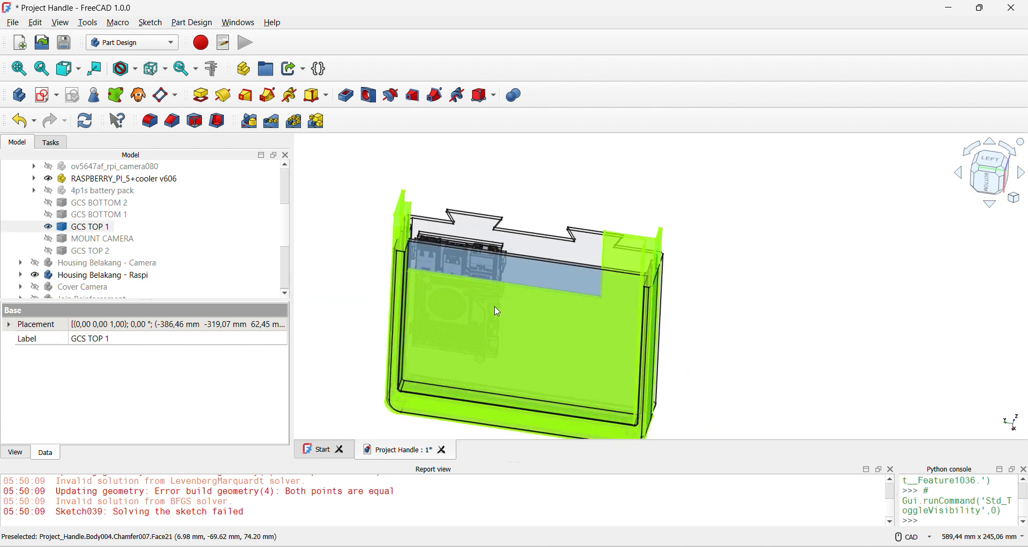
pyautogui.moveTo(489, 307)
pyautogui.mouseDown(button='middle')
pyautogui.moveTo(466, 255)
pyautogui.moveTo(410, 235)
pyautogui.mouseUp(button='middle')
pyautogui.scroll(2, 508, 324)
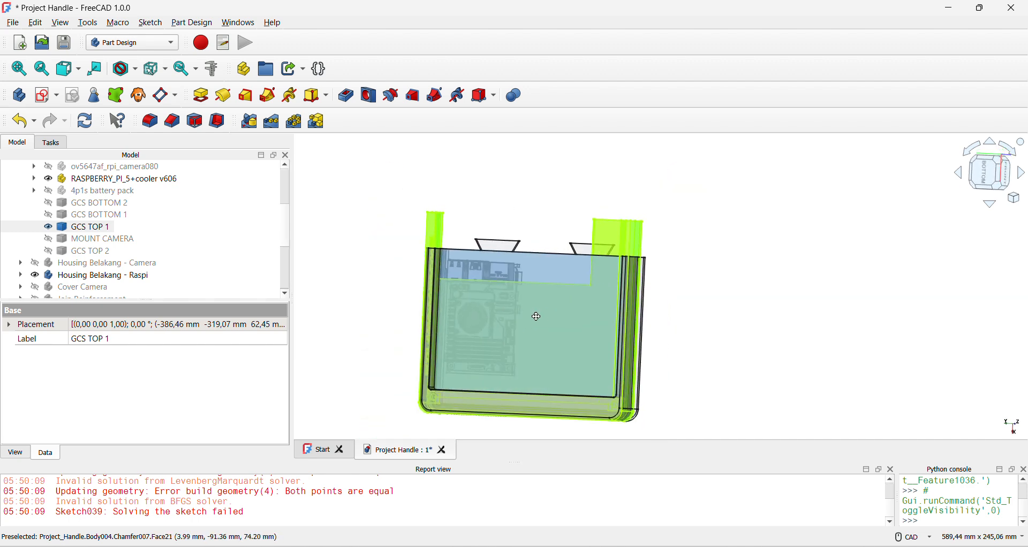
pyautogui.moveTo(487, 318)
pyautogui.mouseDown(button='middle')
pyautogui.moveTo(530, 309)
pyautogui.moveTo(522, 345)
pyautogui.moveTo(525, 310)
pyautogui.mouseUp(button='middle')
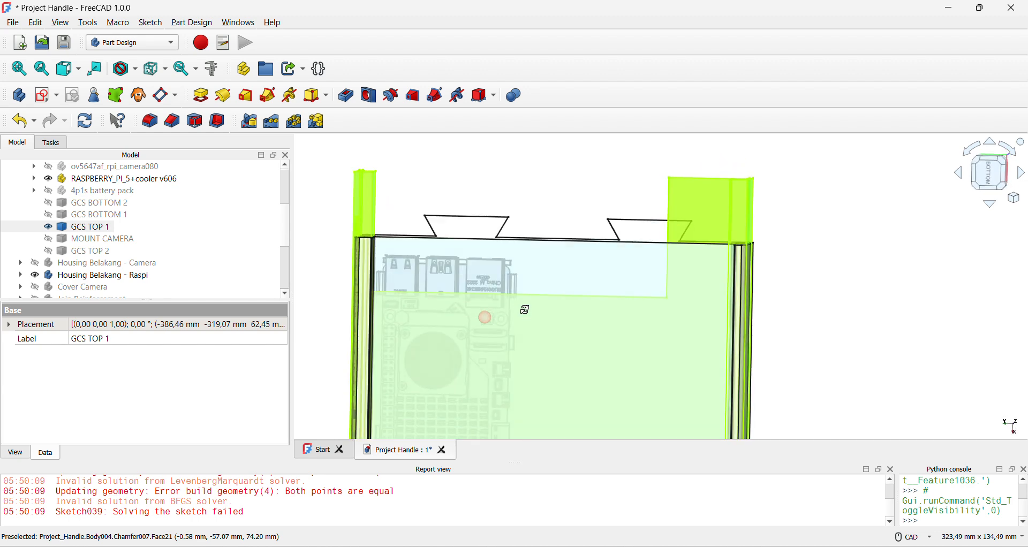
pyautogui.press('2')
pyautogui.press('1')
pyautogui.press('3')
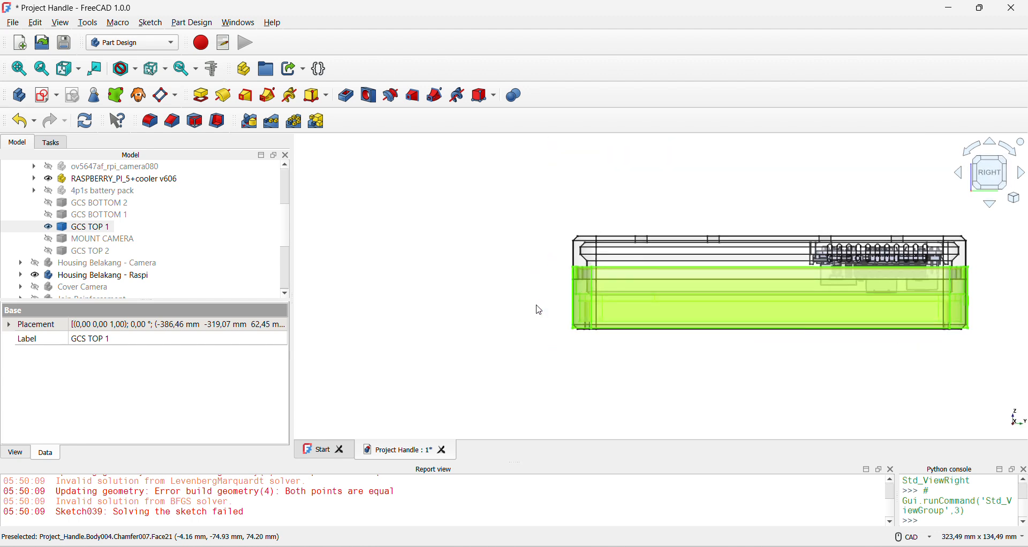
pyautogui.press('1')
pyautogui.press('2')
pyautogui.moveTo(655, 292); pyautogui.dragTo(624, 393, button='middle')
pyautogui.moveTo(622, 255); pyautogui.dragTo(597, 369, button='middle')
pyautogui.moveTo(694, 270); pyautogui.dragTo(600, 267, button='middle')
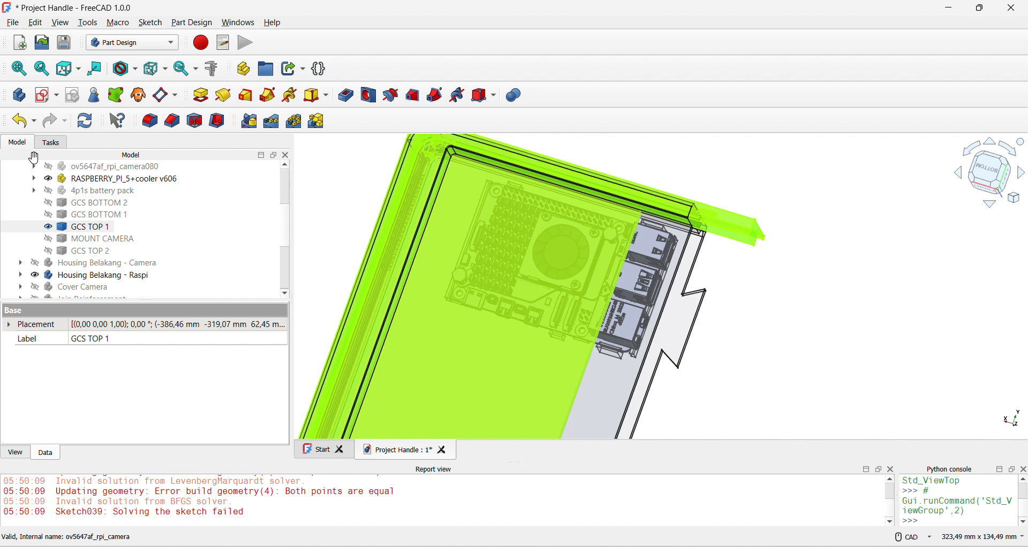
# - Create a sketch on Housing Depan's XY plane and draw a rectangle about 44 mm wide and 129 mm high across the housing's open edge
pyautogui.click(50, 102)
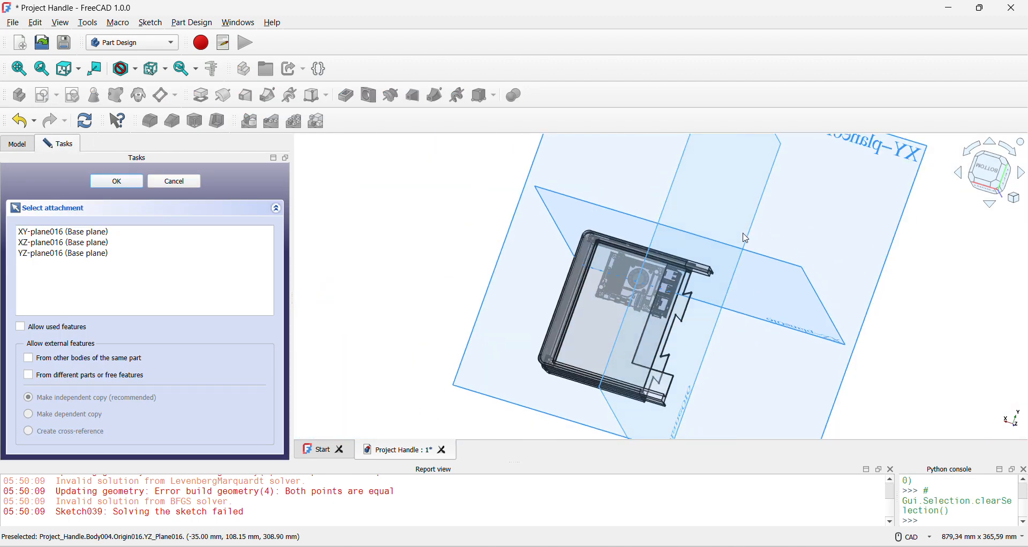
pyautogui.click(748, 238)
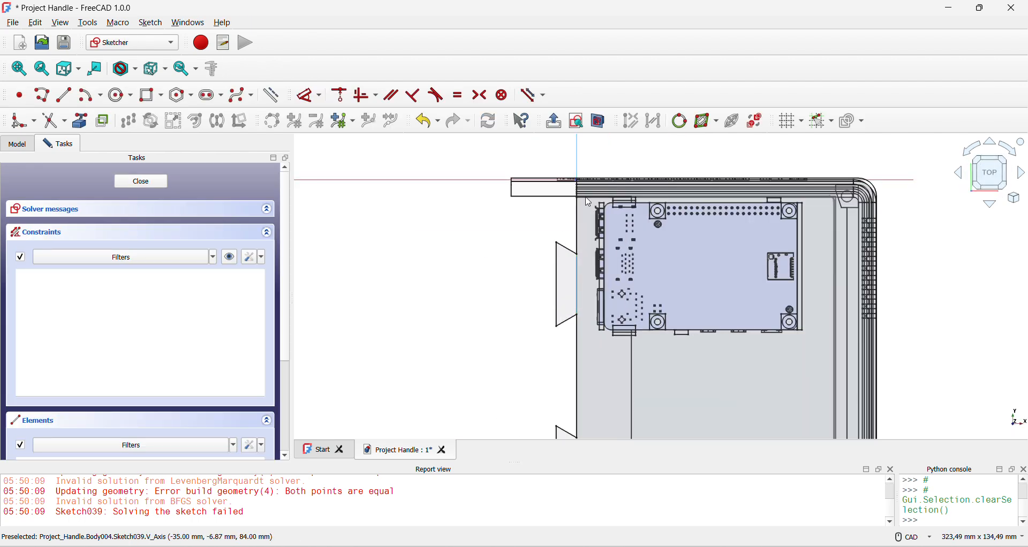
pyautogui.scroll(-1, 634, 261)
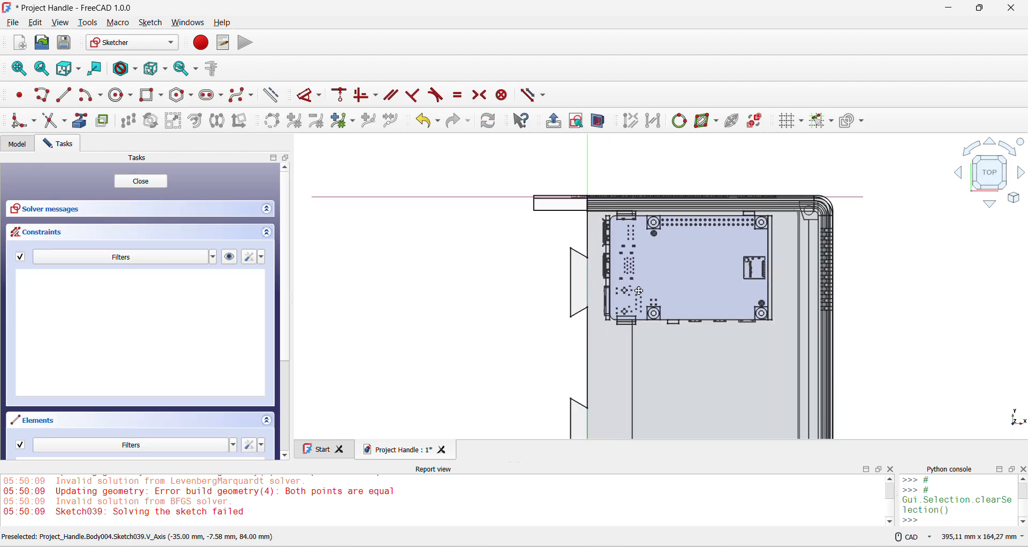
pyautogui.moveTo(607, 434); pyautogui.dragTo(572, 306, button='middle')
pyautogui.click(151, 94)
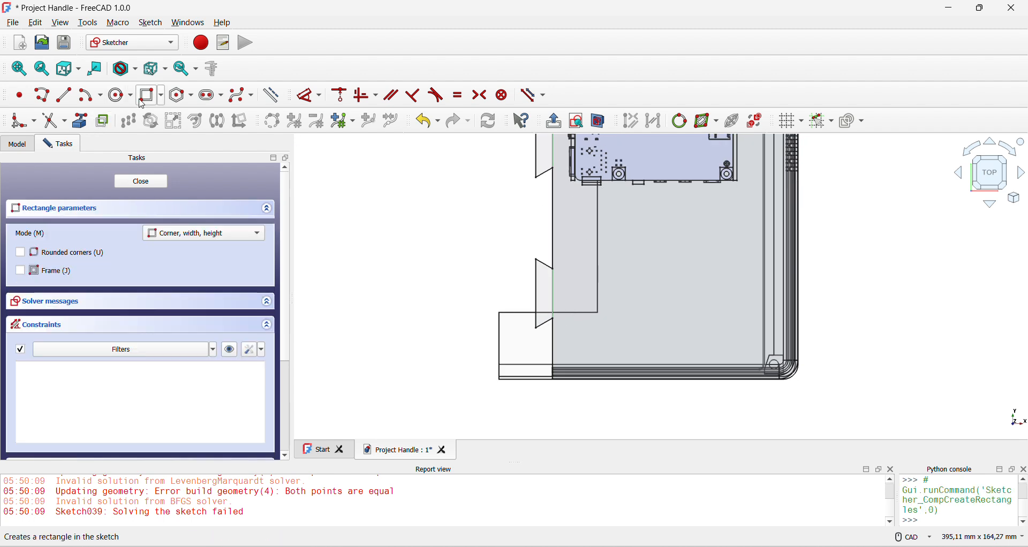
pyautogui.scroll(2, 340, 236)
pyautogui.scroll(1, 513, 197)
pyautogui.click(496, 183)
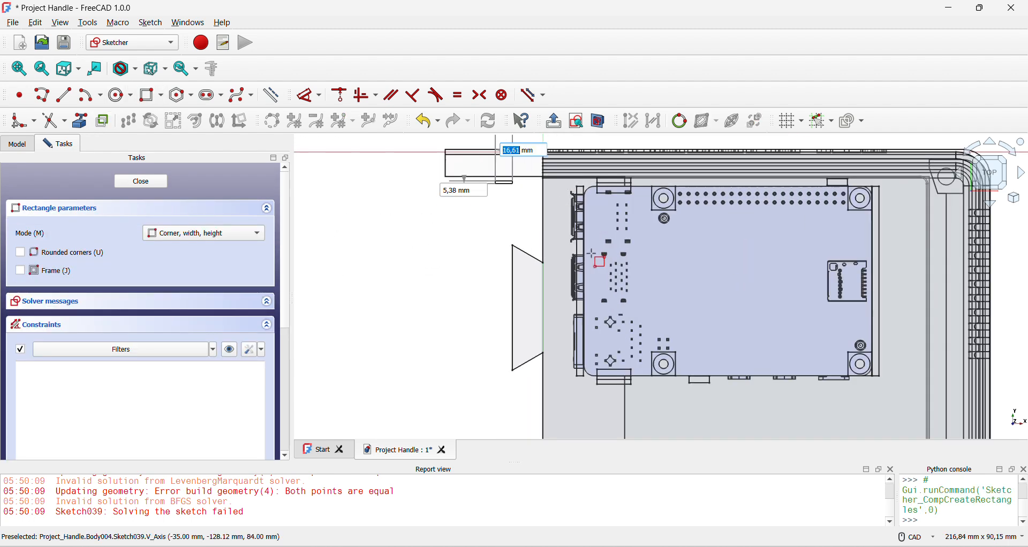
pyautogui.moveTo(592, 303); pyautogui.dragTo(566, 164, button='middle')
pyautogui.moveTo(559, 332); pyautogui.dragTo(546, 166, button='middle')
pyautogui.scroll(-1, 554, 206)
pyautogui.scroll(3, 583, 267)
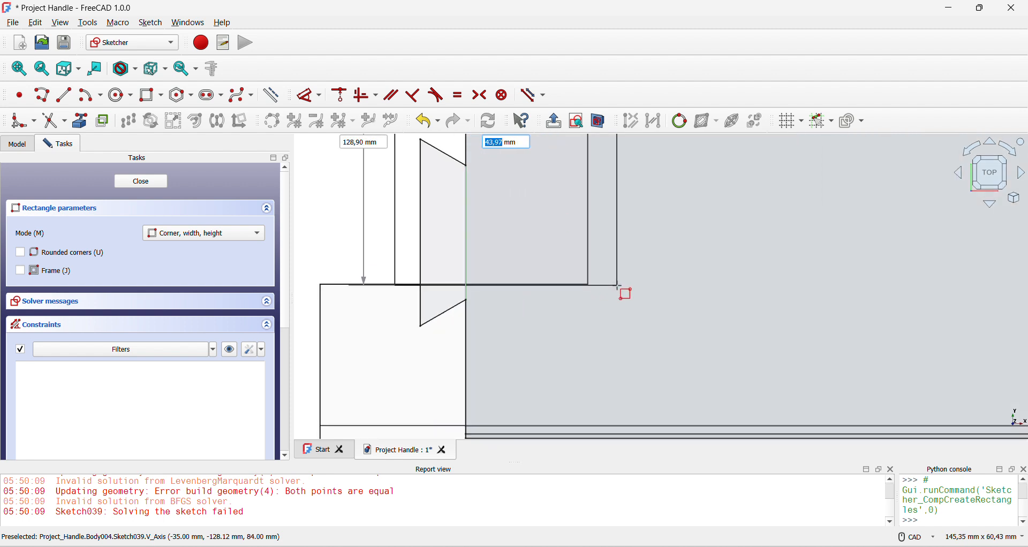
pyautogui.click(616, 286)
pyautogui.rightClick(596, 227)
# - Constrain the vertical distance from the sketch origin to the rectangle's upper-right corner to 7.8 mm
pyautogui.scroll(-3, 562, 320)
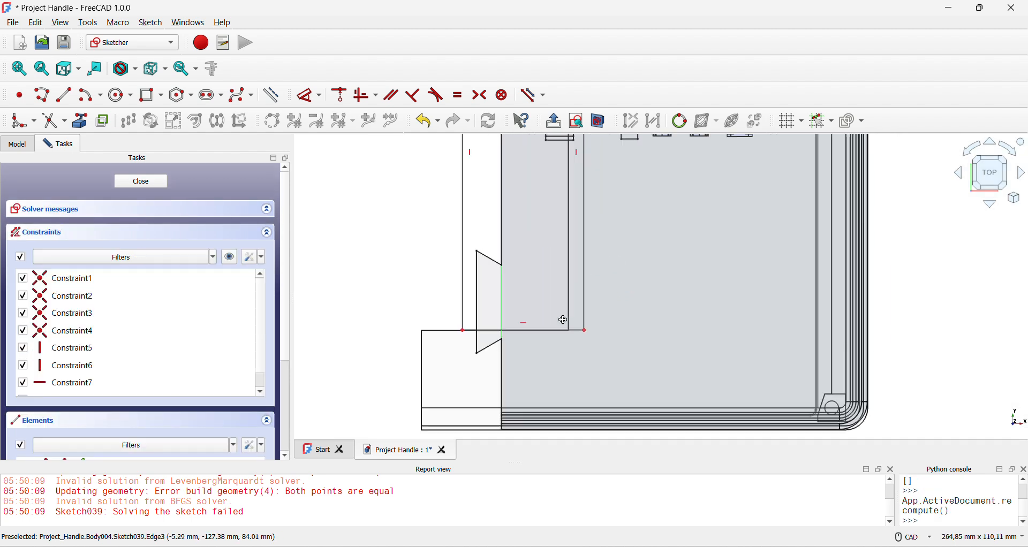
pyautogui.moveTo(562, 320); pyautogui.dragTo(551, 337, button='middle')
pyautogui.moveTo(593, 266); pyautogui.dragTo(579, 376, button='middle')
pyautogui.moveTo(552, 214); pyautogui.dragTo(563, 295, button='middle')
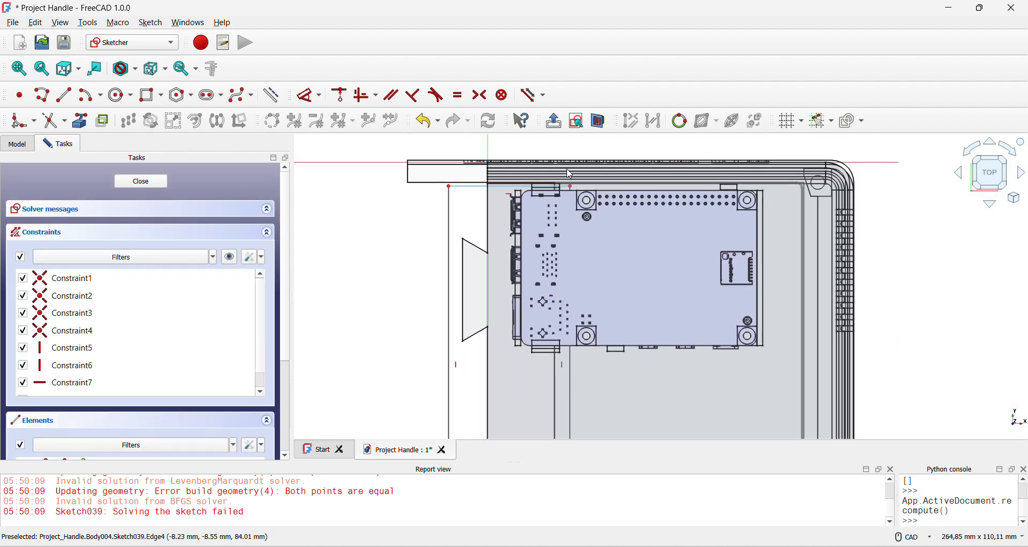
pyautogui.scroll(9, 569, 175)
pyautogui.scroll(-3, 582, 245)
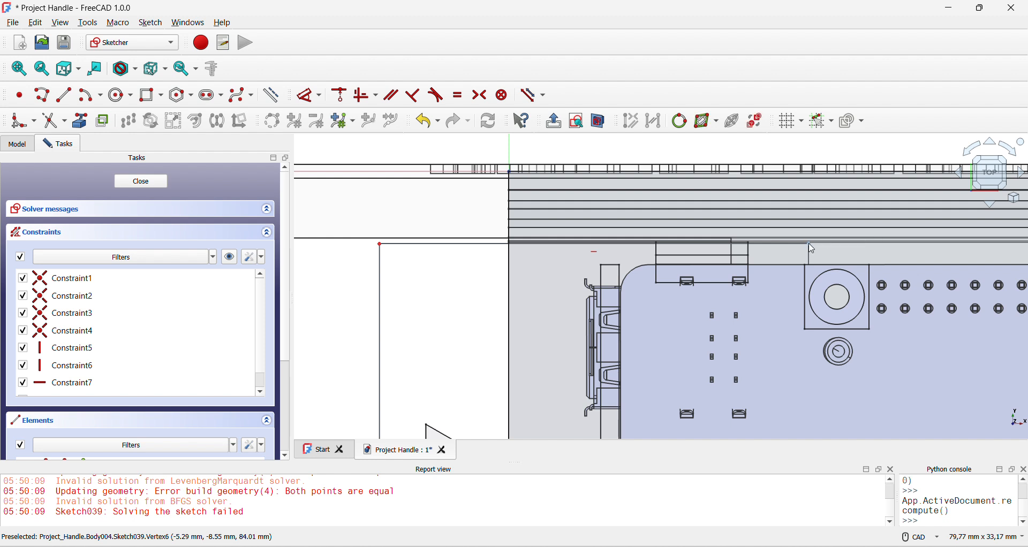
pyautogui.click(808, 245)
pyautogui.click(306, 95)
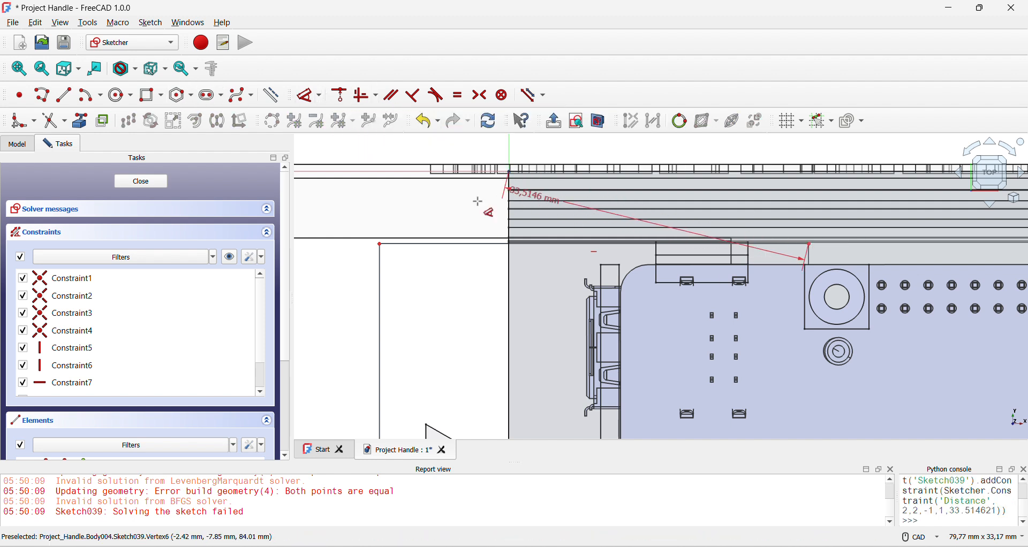
pyautogui.click(449, 210)
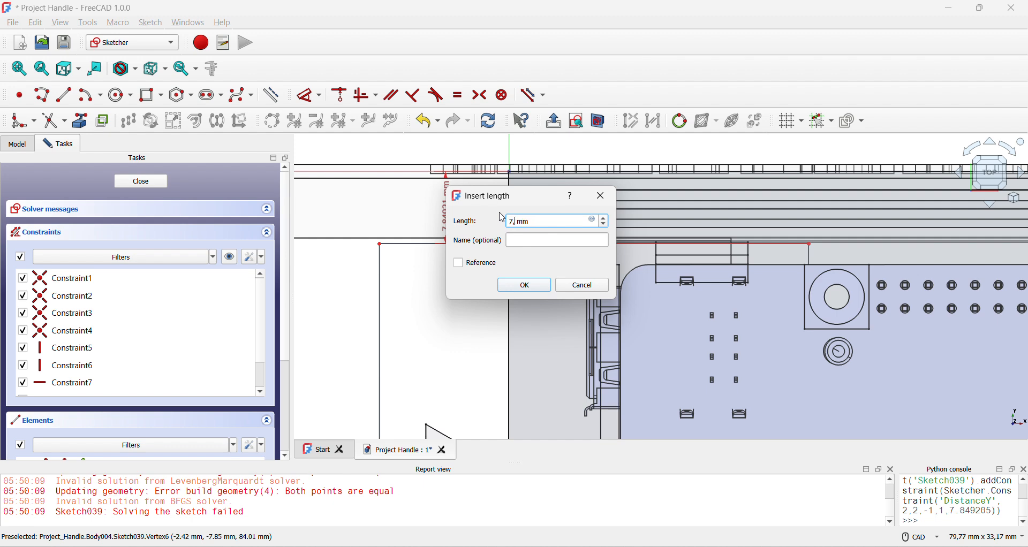
pyautogui.press('Return')
# - Set the vertical distance between the origin and the rectangle's upper edge to 6.1 mm
pyautogui.scroll(4, 501, 251)
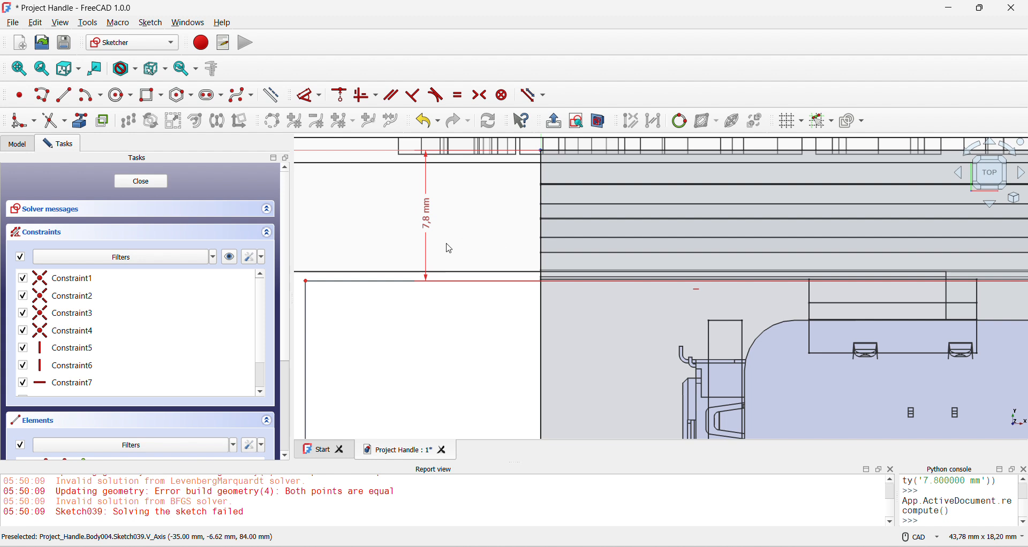
pyautogui.doubleClick(427, 240)
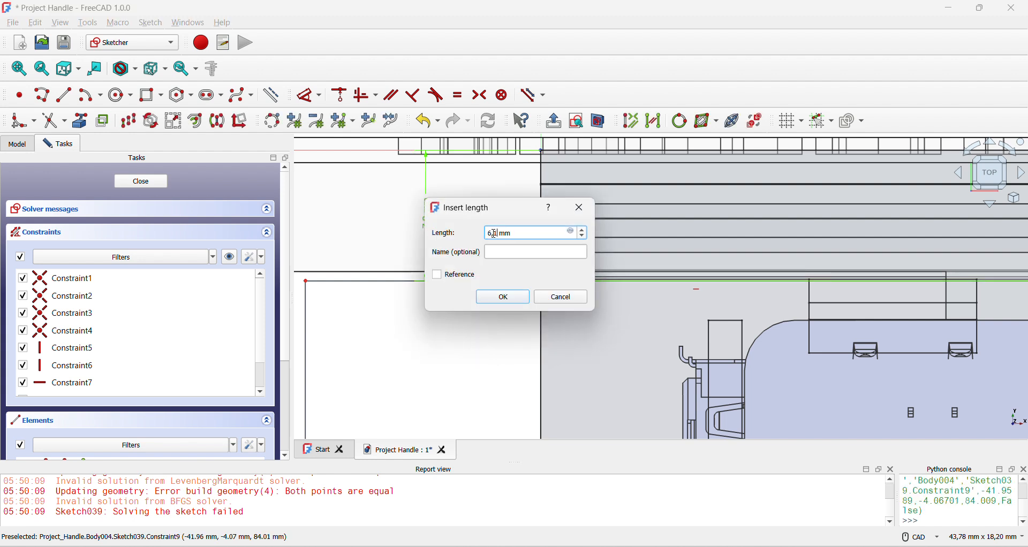
pyautogui.press('Return')
# - Move the rectangle sideways and constrain its upper-left corner onto the sketch's vertical axis
pyautogui.scroll(-3, 581, 224)
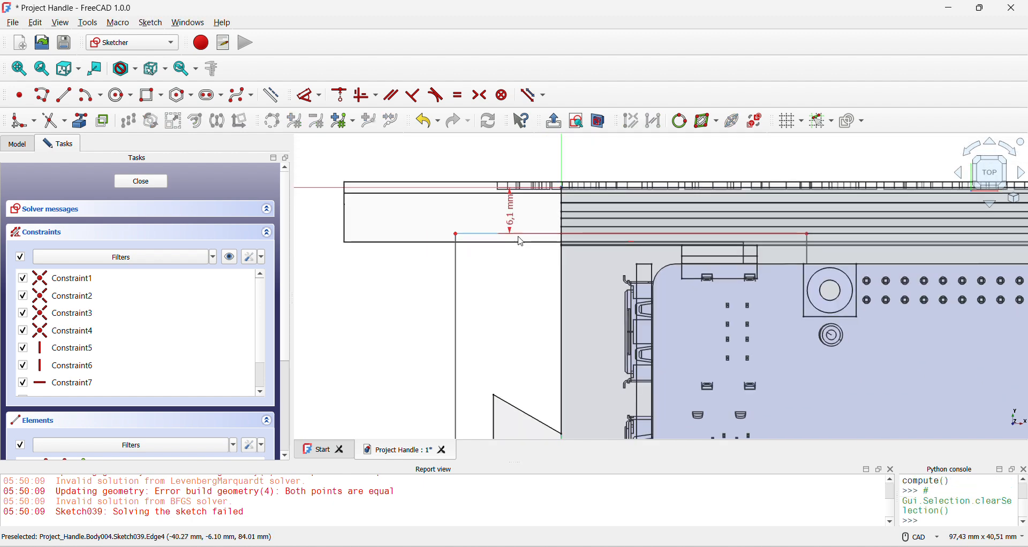
pyautogui.moveTo(496, 240)
pyautogui.mouseDown(button='middle')
pyautogui.moveTo(616, 237)
pyautogui.moveTo(573, 232)
pyautogui.mouseUp(button='middle')
pyautogui.press('2')
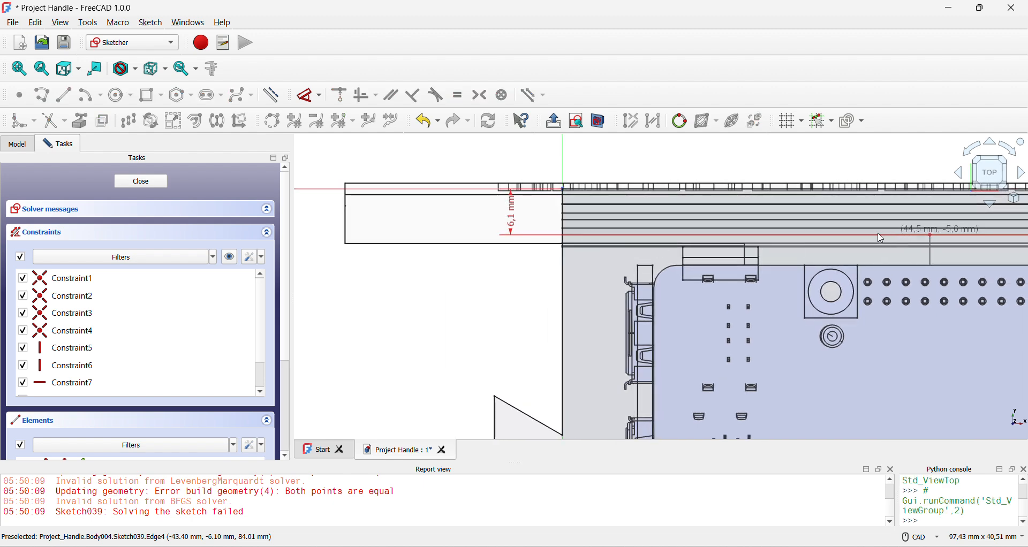
pyautogui.moveTo(891, 233); pyautogui.dragTo(664, 238, button='middle')
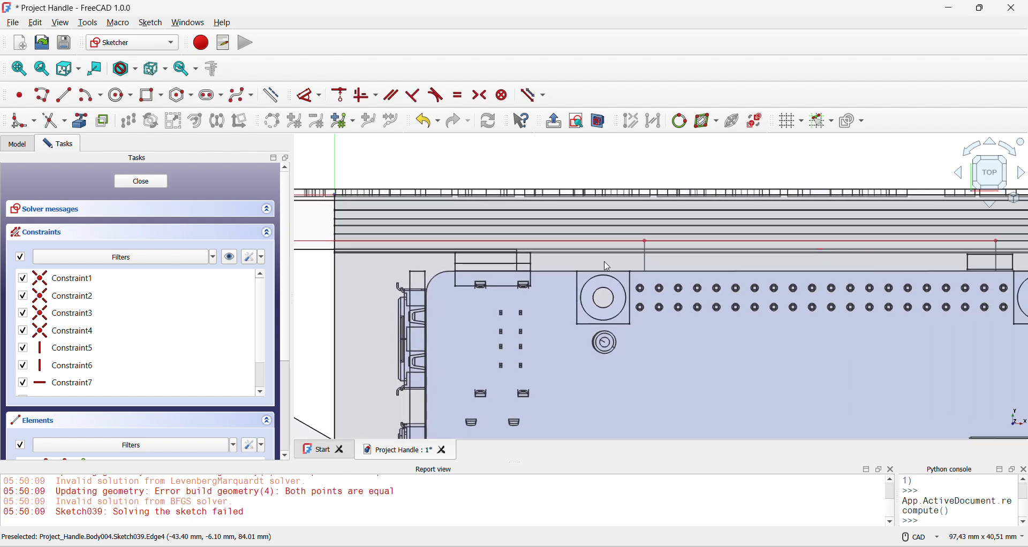
pyautogui.scroll(-2, 611, 264)
pyautogui.click(642, 246)
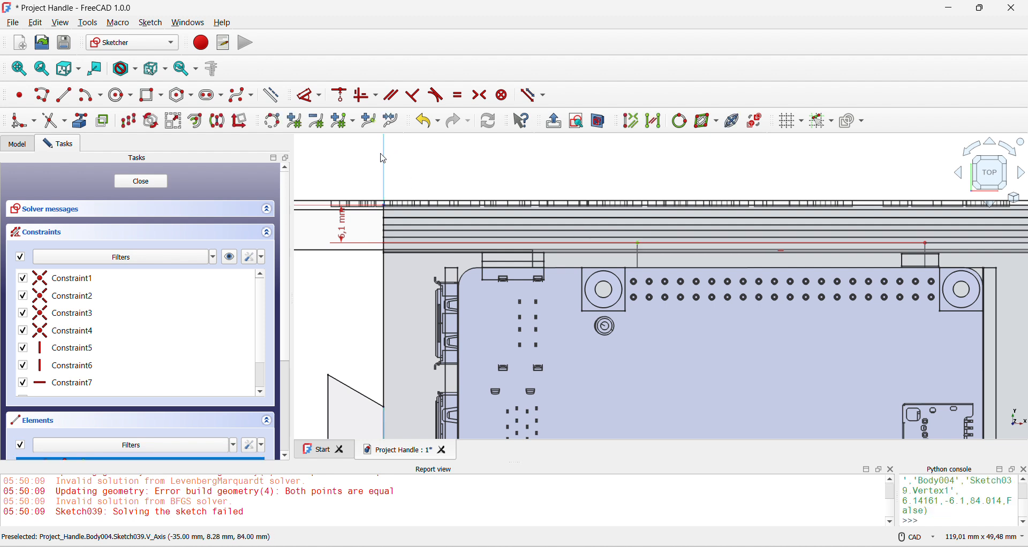
pyautogui.click(384, 159)
pyautogui.click(502, 215)
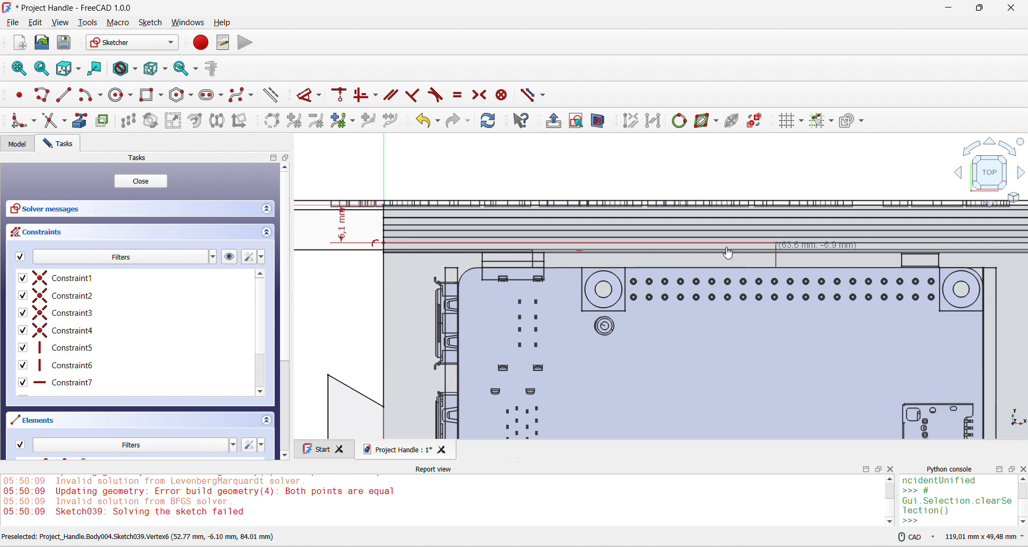
# - Narrow the rectangle and constrain the horizontal length of its upper edge to 27 mm
pyautogui.click(519, 244)
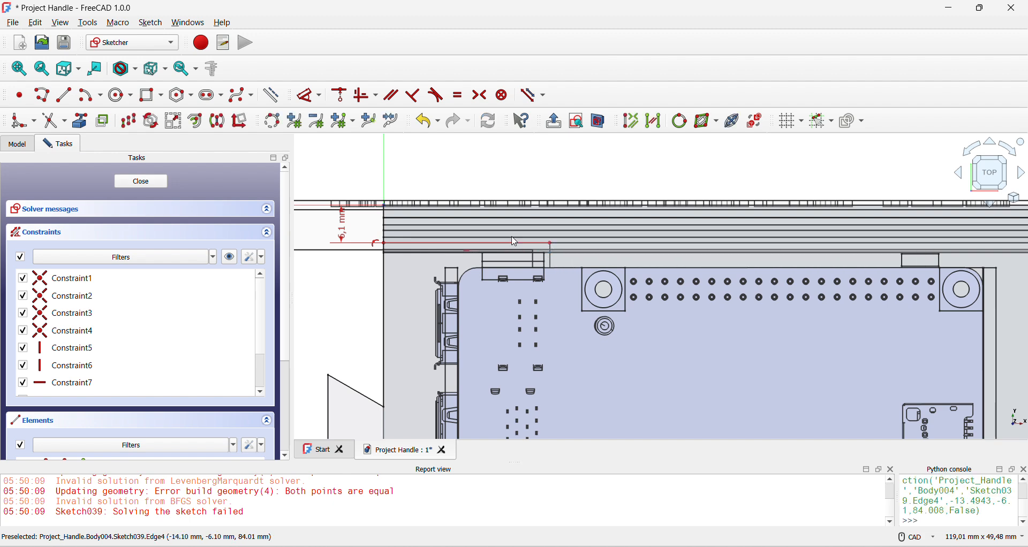
pyautogui.click(309, 95)
pyautogui.click(489, 175)
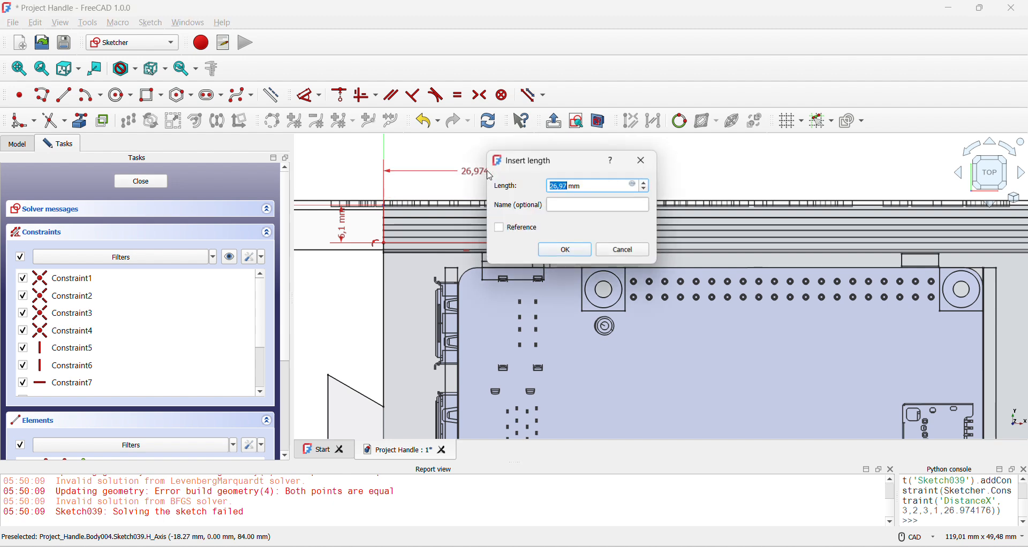
pyautogui.press('Return')
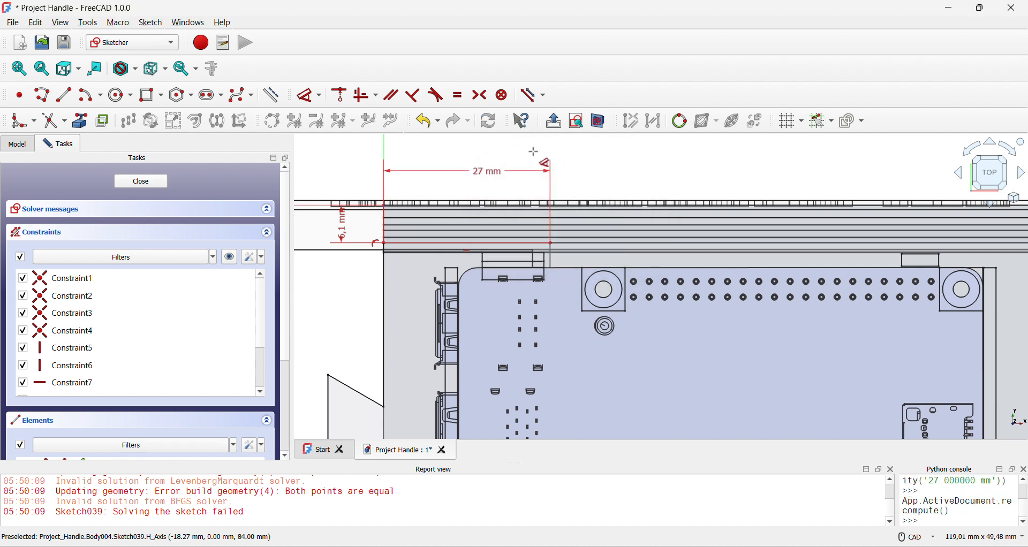
# - Constrain the vertical length of the rectangle's inner long edge to 134 mm
pyautogui.scroll(-6, 487, 243)
pyautogui.moveTo(485, 263); pyautogui.dragTo(489, 148, button='middle')
pyautogui.moveTo(466, 322); pyautogui.dragTo(470, 267, button='middle')
pyautogui.scroll(4, 474, 280)
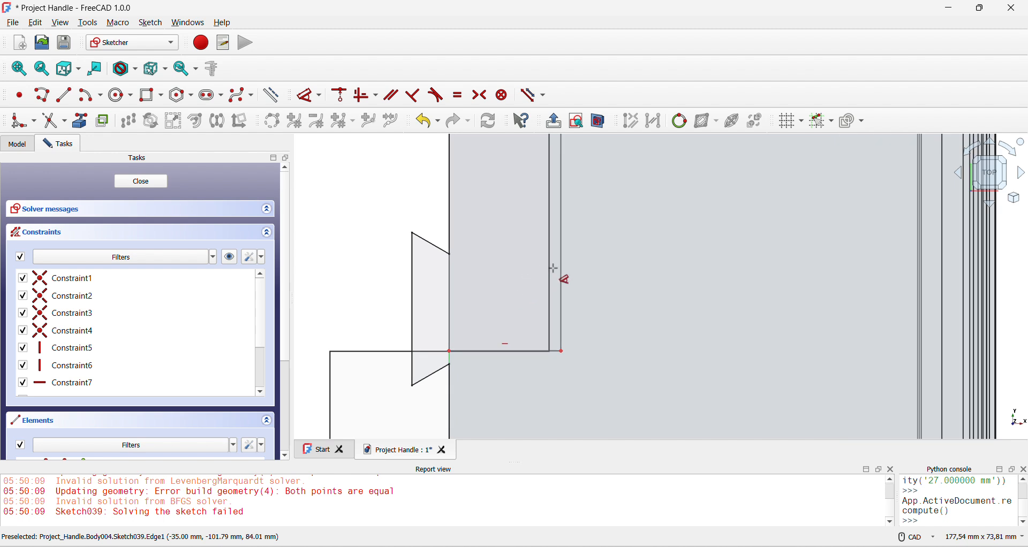
pyautogui.click(559, 269)
pyautogui.click(637, 292)
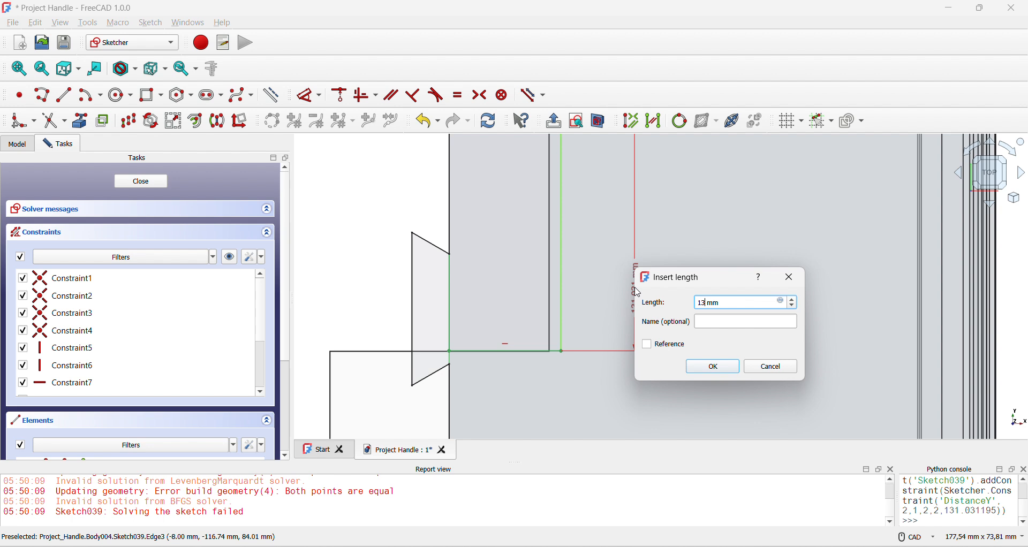
pyautogui.press('Return')
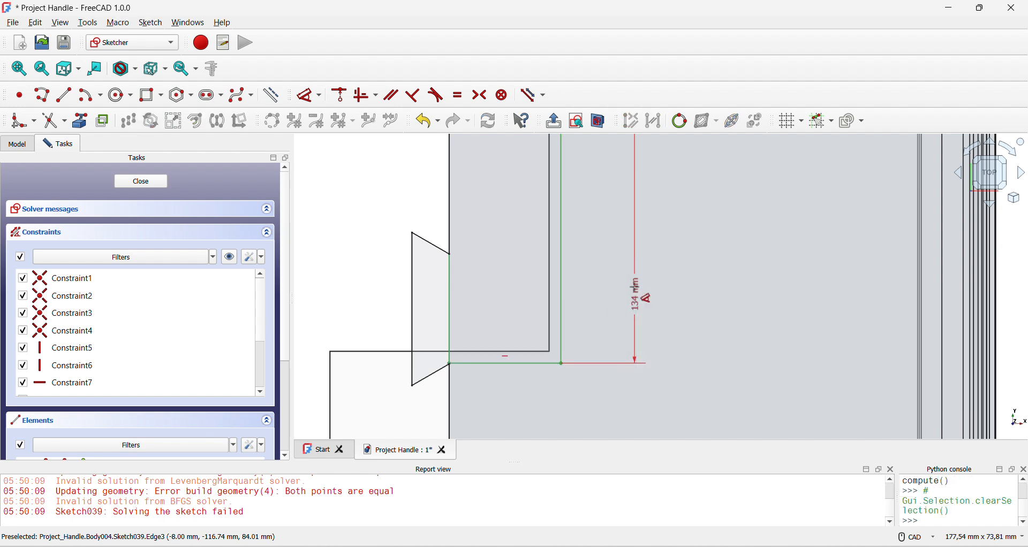
# - Set the rectangle's vertical length to 135 mm
pyautogui.doubleClick(638, 294)
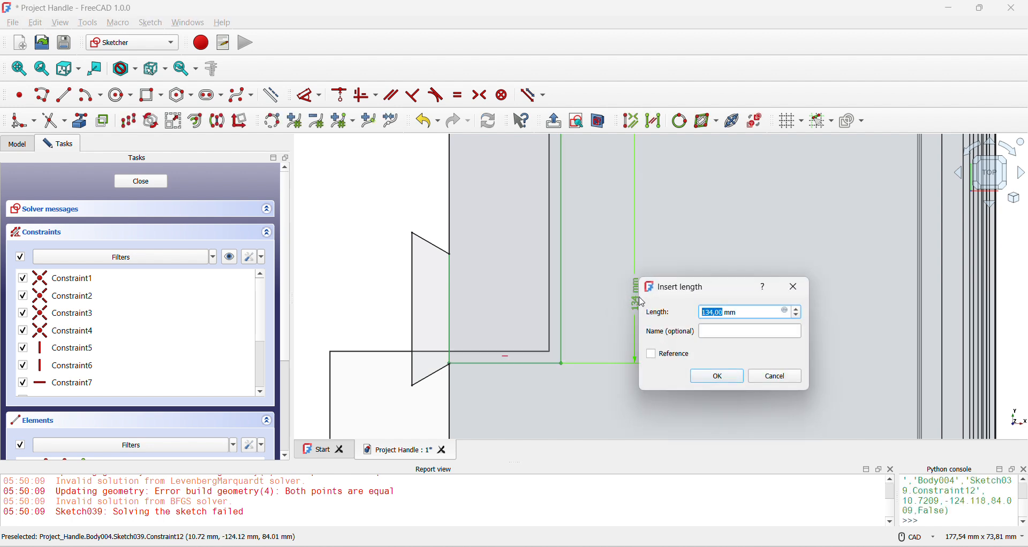
pyautogui.write('135')
pyautogui.press('Return')
pyautogui.scroll(-3, 628, 311)
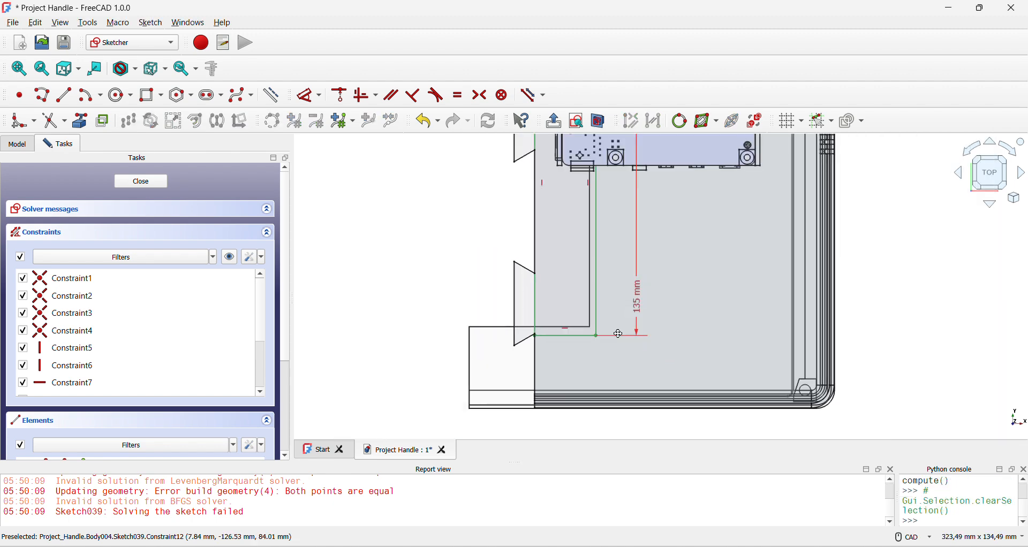
pyautogui.moveTo(627, 311)
pyautogui.mouseDown(button='middle')
pyautogui.moveTo(621, 322)
pyautogui.moveTo(458, 277)
pyautogui.mouseUp(button='middle')
pyautogui.scroll(5, 471, 268)
pyautogui.scroll(-5, 650, 345)
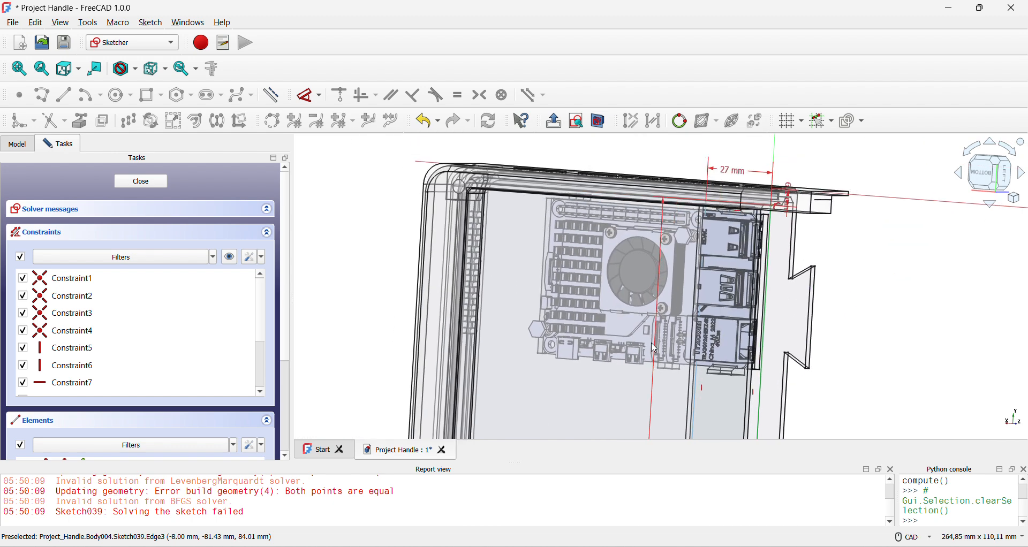
# - Set Sketch039's attachment offset to -4 mm in Z and finish editing the sketch
pyautogui.moveTo(648, 323); pyautogui.dragTo(631, 297, button='middle')
pyautogui.press('2')
pyautogui.scroll(4, 615, 250)
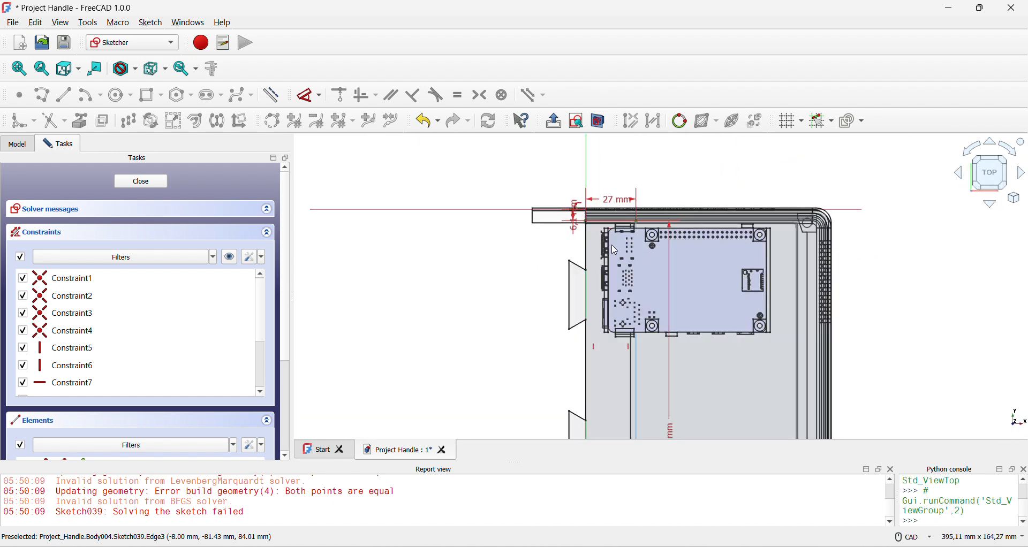
pyautogui.scroll(-2, 614, 250)
pyautogui.press('3')
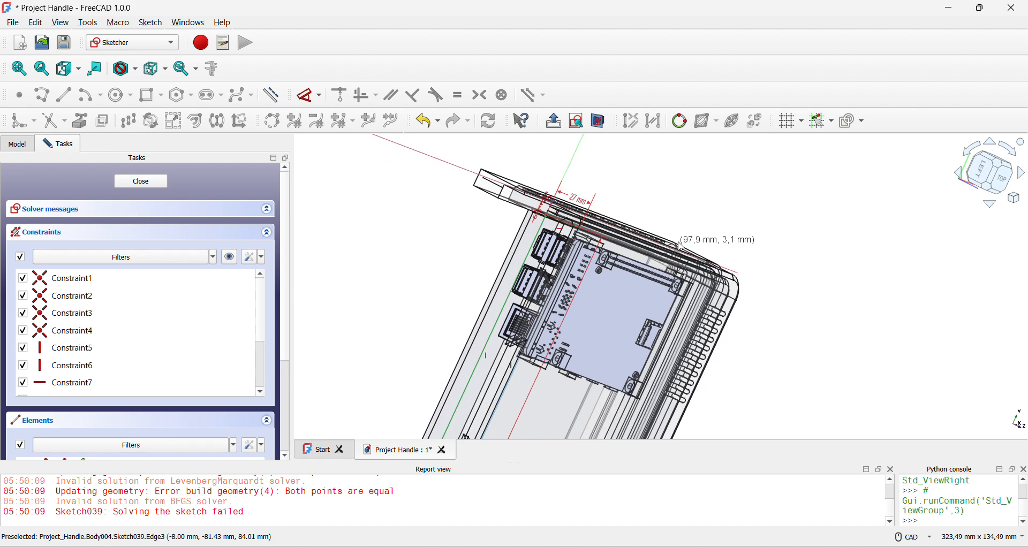
pyautogui.press('4')
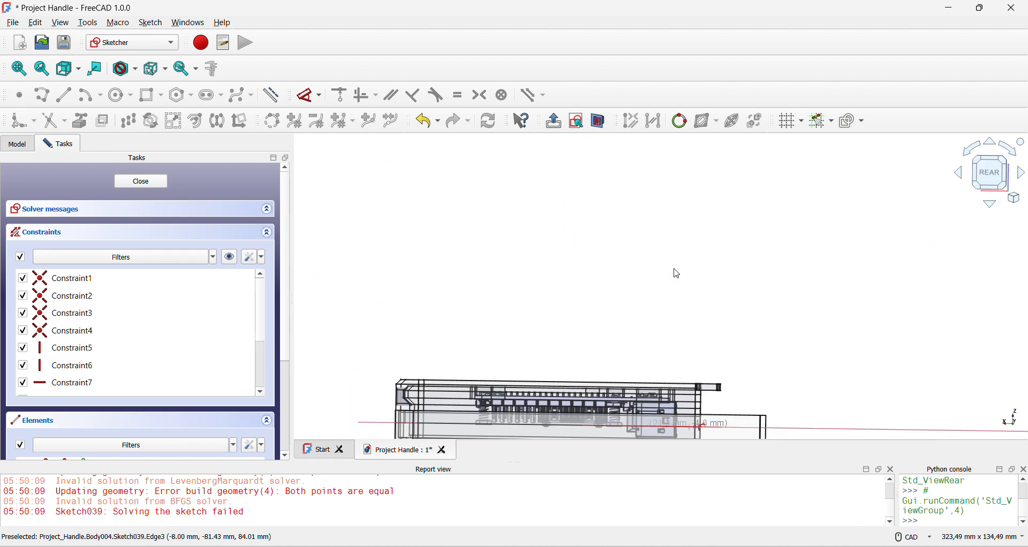
pyautogui.scroll(8, 642, 272)
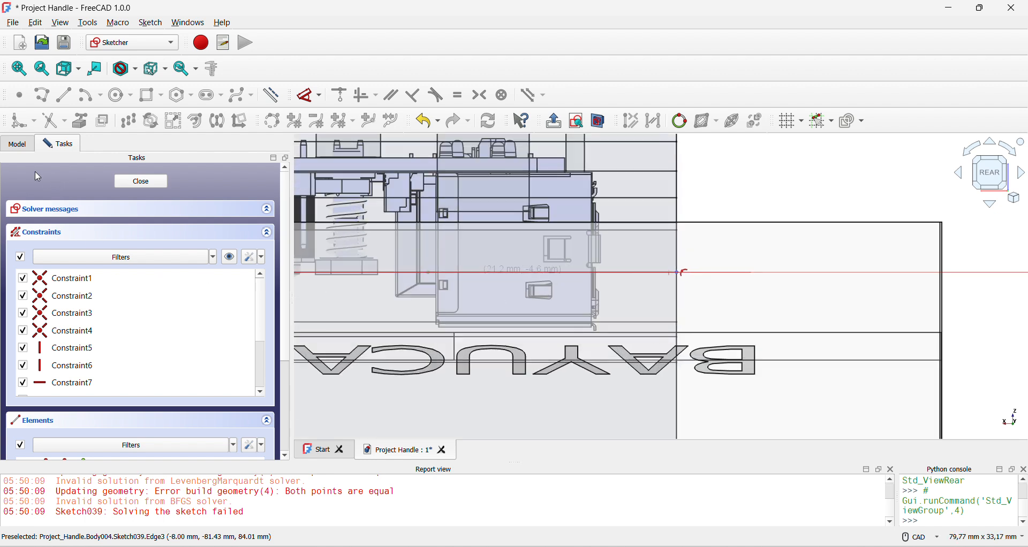
pyautogui.click(17, 144)
pyautogui.click(94, 290)
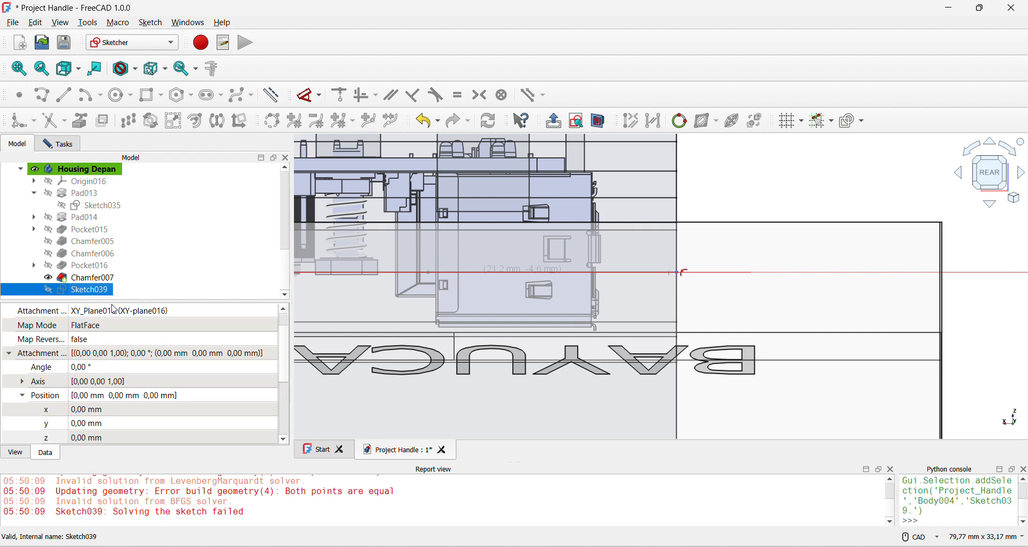
pyautogui.click(124, 437)
pyautogui.scroll(-4, 123, 437)
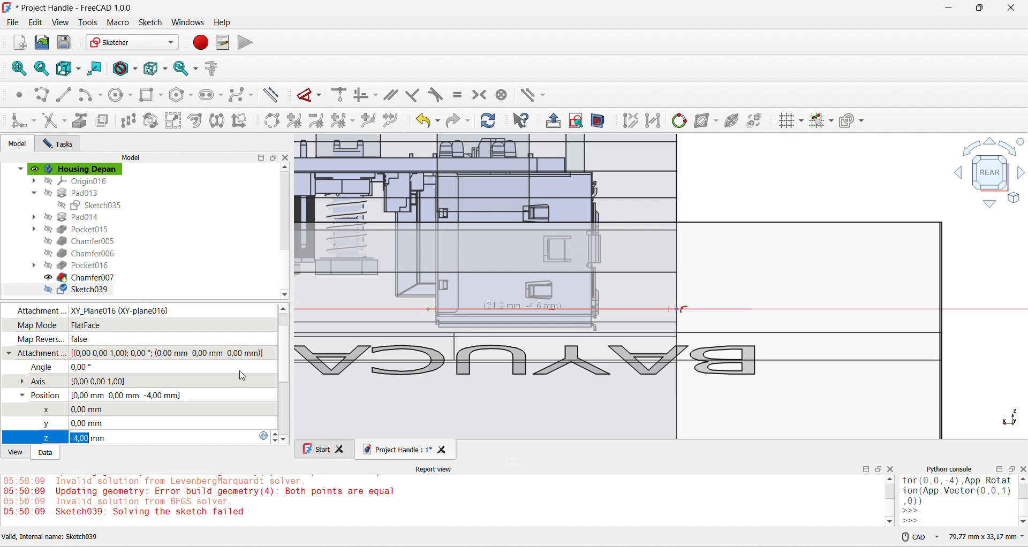
pyautogui.click(65, 148)
pyautogui.click(128, 183)
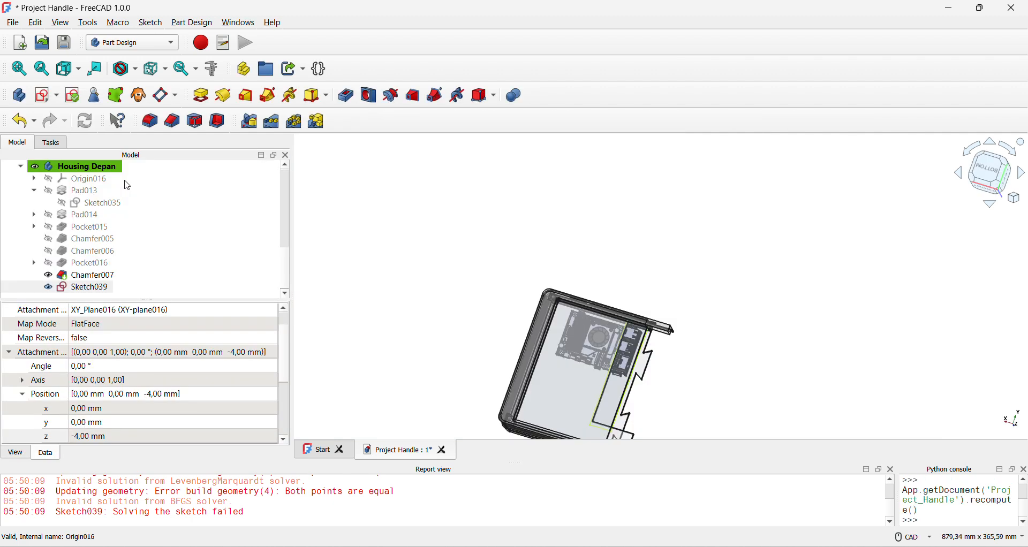
# - Pocket Sketch039 by 8 mm along the sketch normal into the Housing Depan body
pyautogui.click(104, 289)
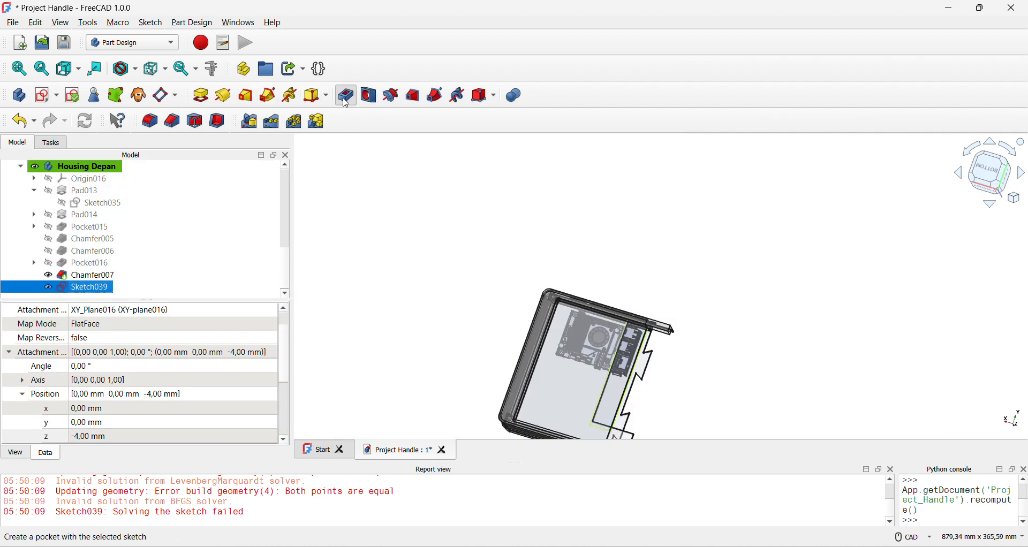
pyautogui.scroll(5, 631, 390)
pyautogui.moveTo(601, 383); pyautogui.dragTo(102, 257, button='middle')
pyautogui.scroll(1, 200, 256)
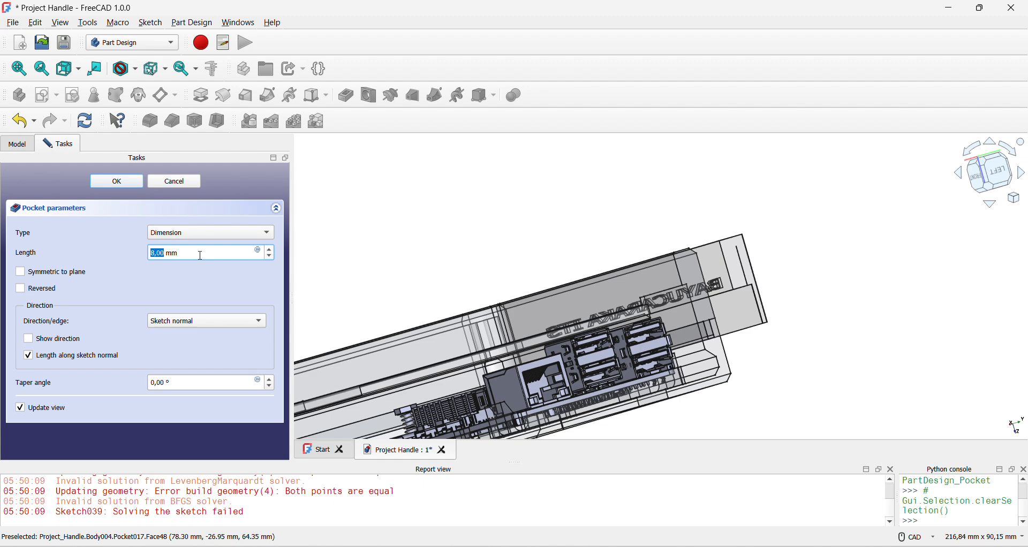
pyautogui.moveTo(702, 268); pyautogui.dragTo(493, 300, button='middle')
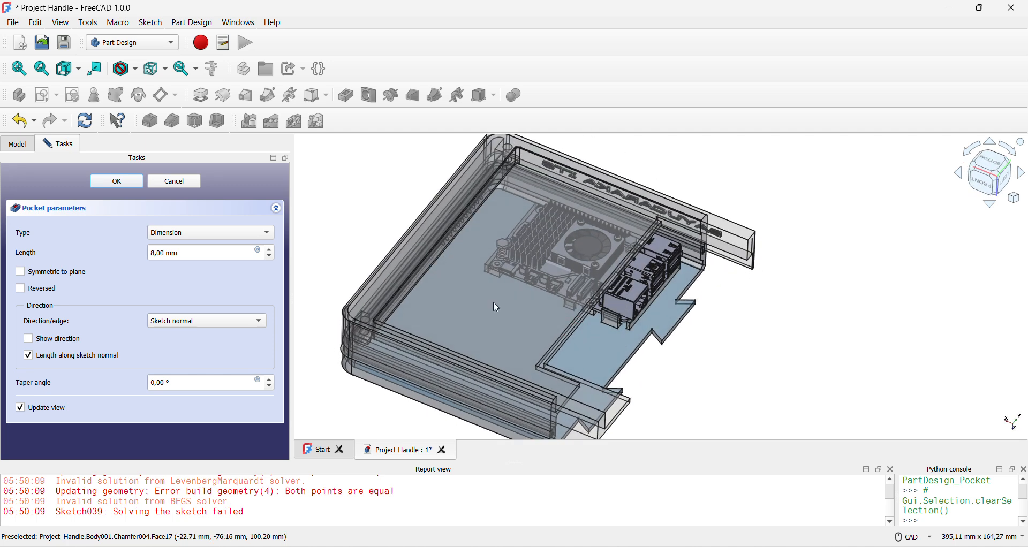
pyautogui.click(140, 186)
# - Hide the GCS TOP 1, RASPBERRY_PI_5+cooler v606 and Housing Belakang - Raspi parts around the Housing Depan body
pyautogui.scroll(3, 647, 230)
pyautogui.press('2')
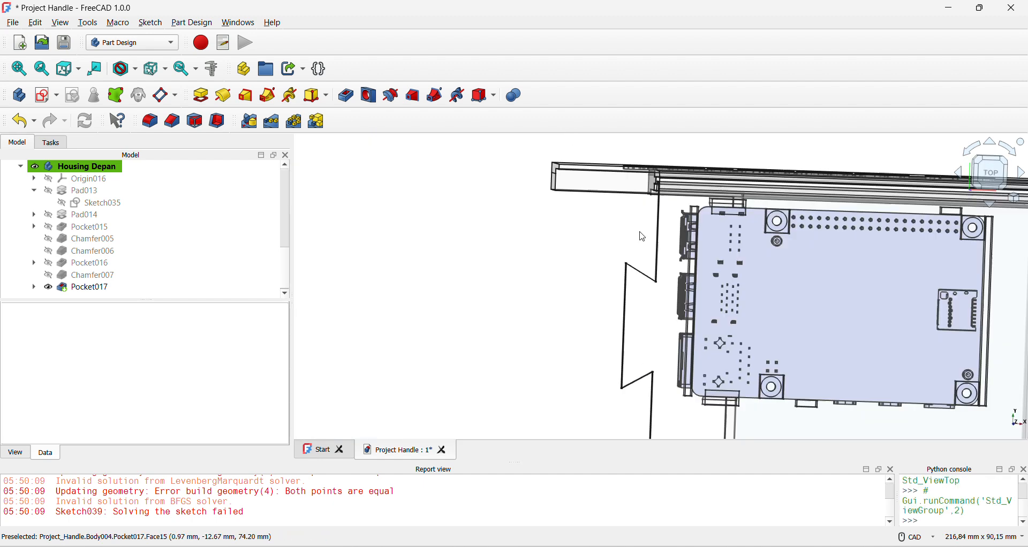
pyautogui.press('3')
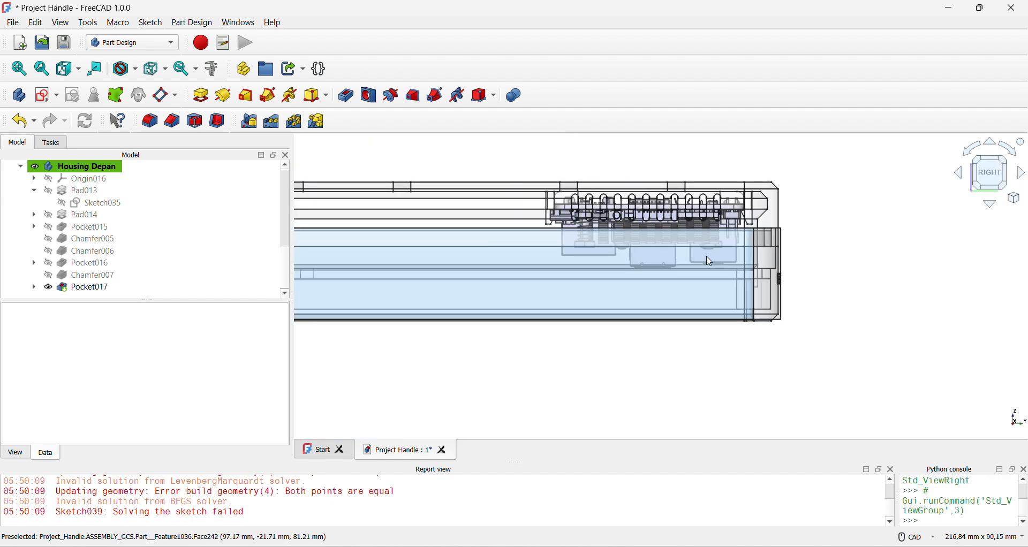
pyautogui.scroll(3, 767, 282)
pyautogui.scroll(3, 766, 282)
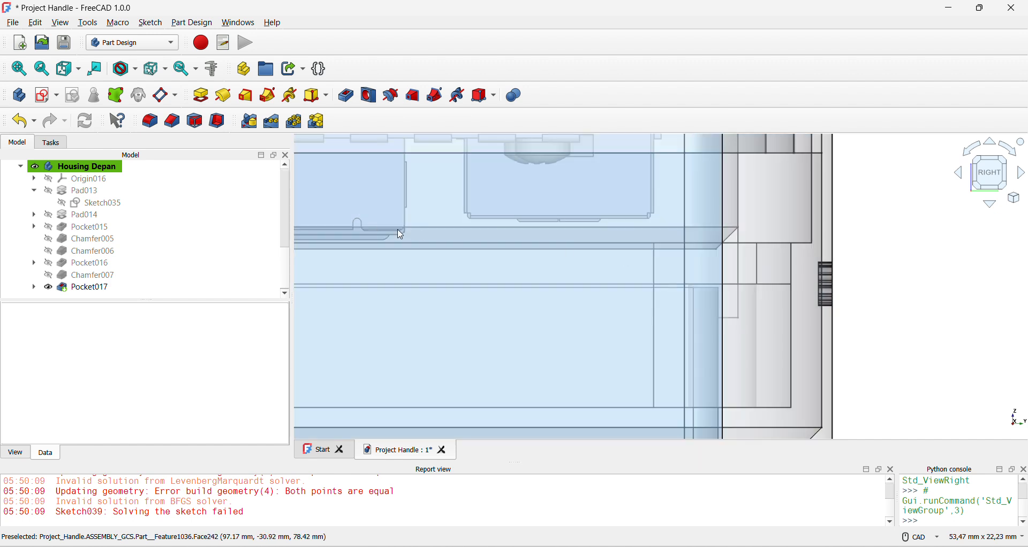
pyautogui.click(35, 289)
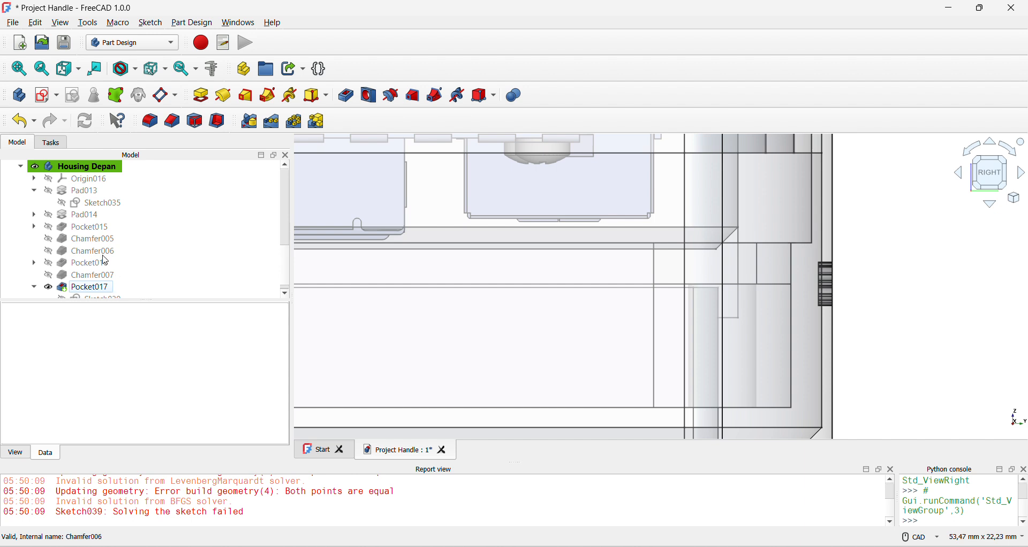
pyautogui.scroll(8, 105, 261)
pyautogui.scroll(-2, 101, 260)
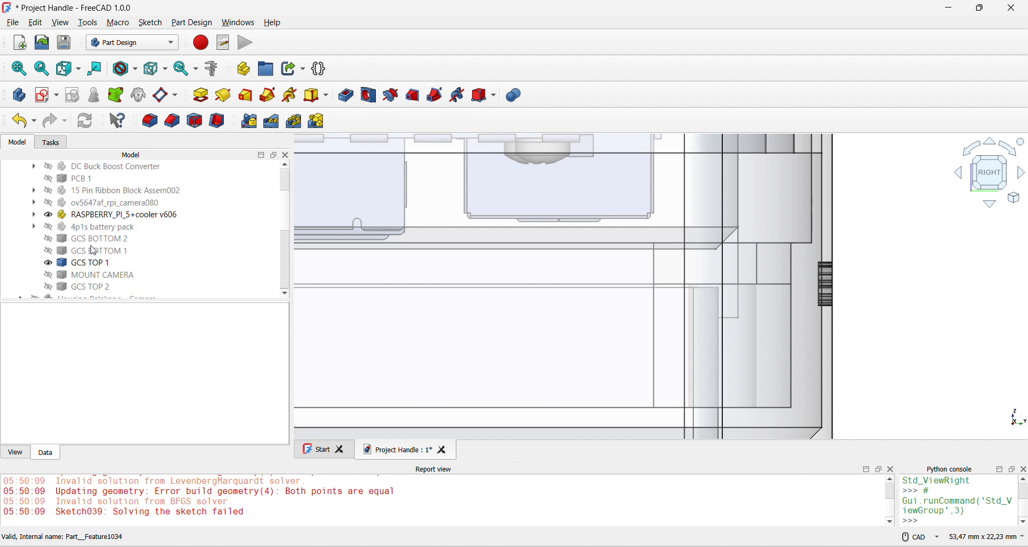
pyautogui.click(85, 263)
pyautogui.press('space')
pyautogui.click(125, 216)
pyautogui.scroll(-3, 107, 250)
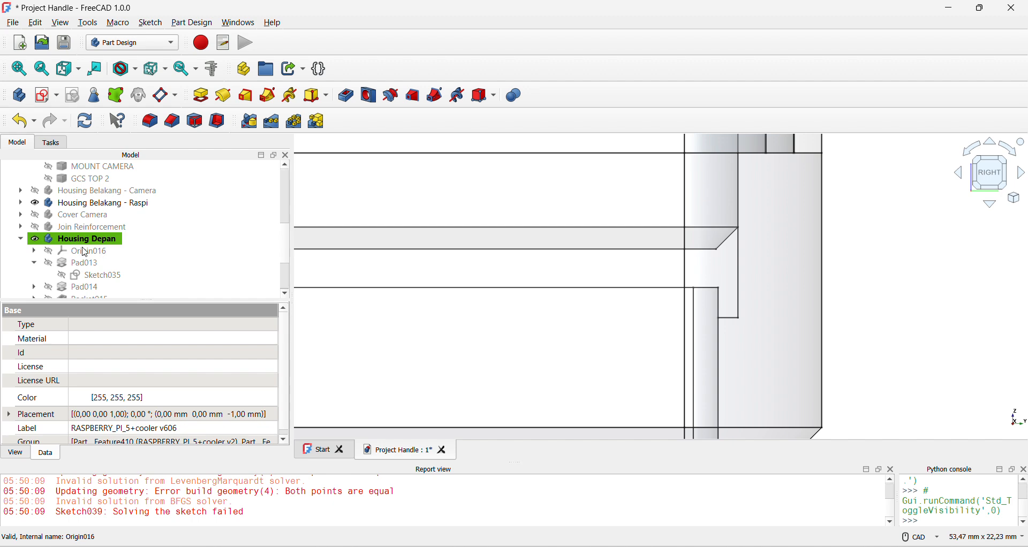
pyautogui.click(110, 204)
pyautogui.scroll(-3, 107, 268)
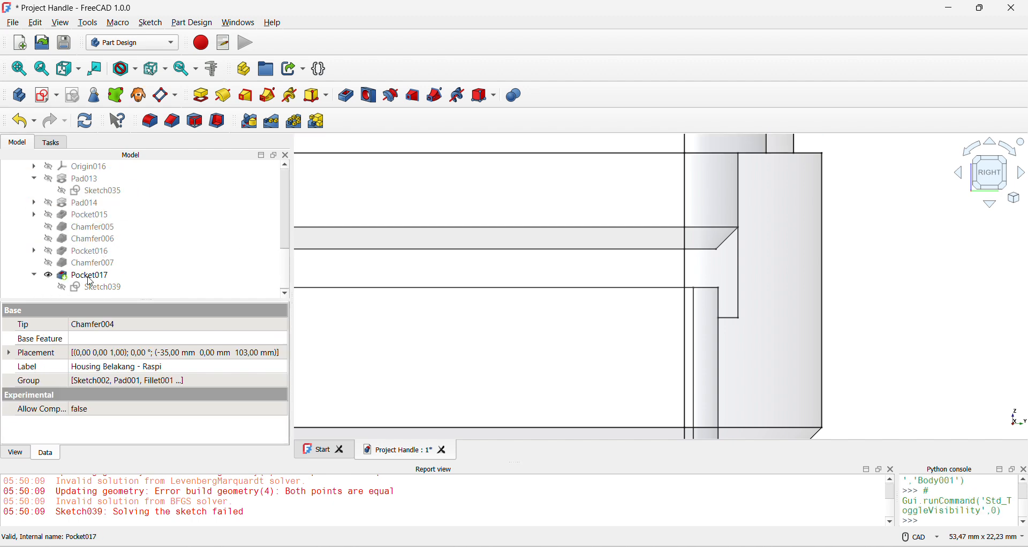
# - Reopen Sketch039 for editing and switch the 6.1 mm vertical distance constraint to a reference dimension
pyautogui.click(88, 263)
pyautogui.doubleClick(99, 288)
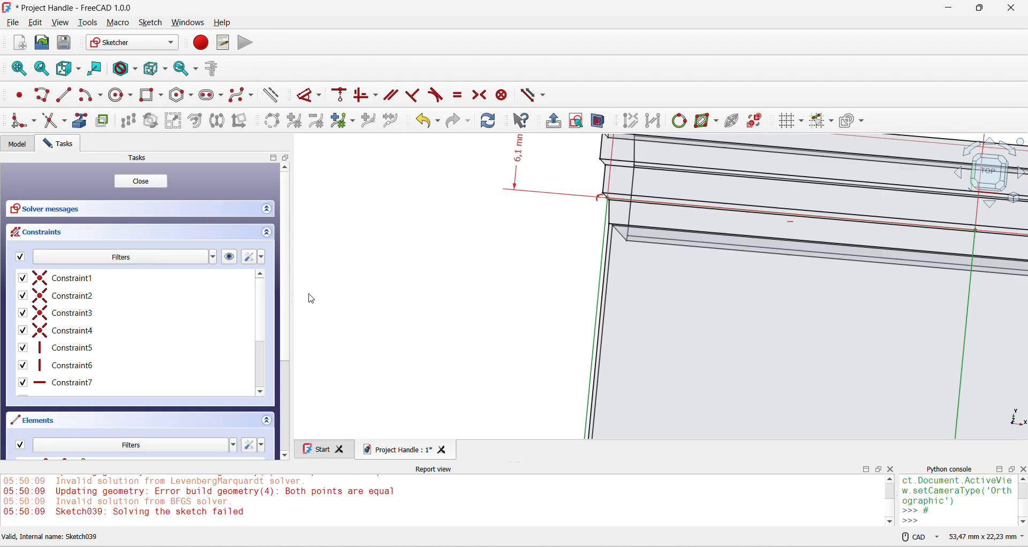
pyautogui.scroll(5, 739, 287)
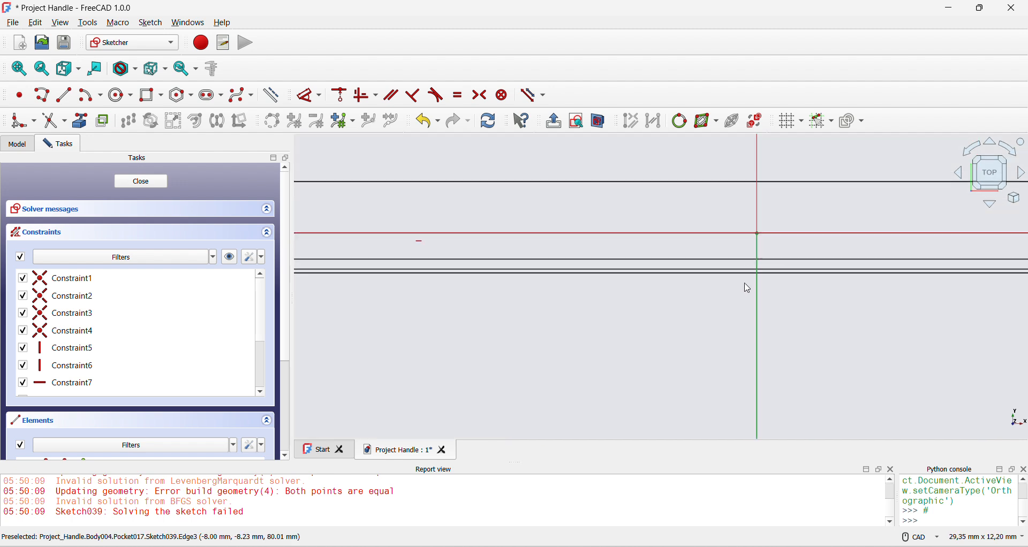
pyautogui.scroll(-5, 762, 275)
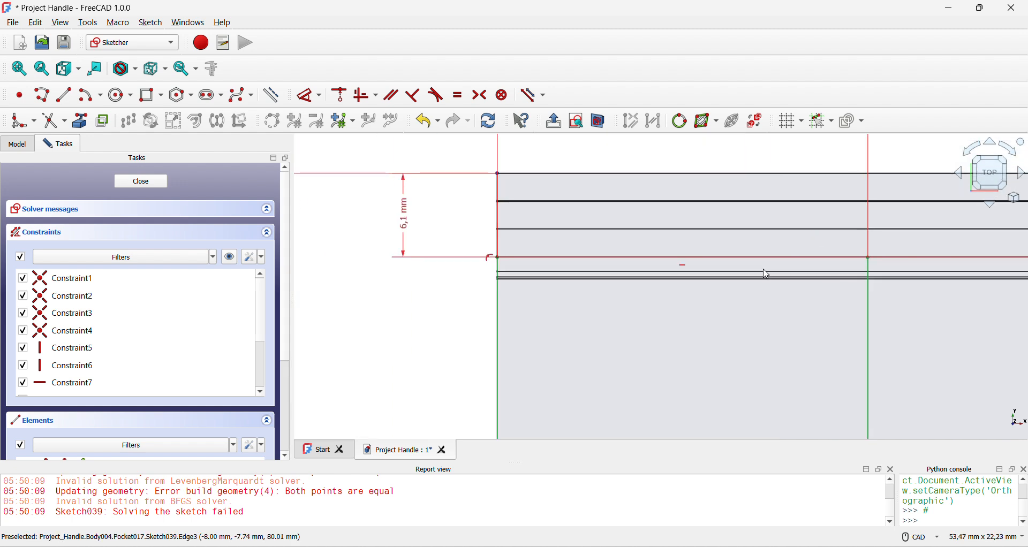
pyautogui.doubleClick(404, 228)
pyautogui.click(542, 299)
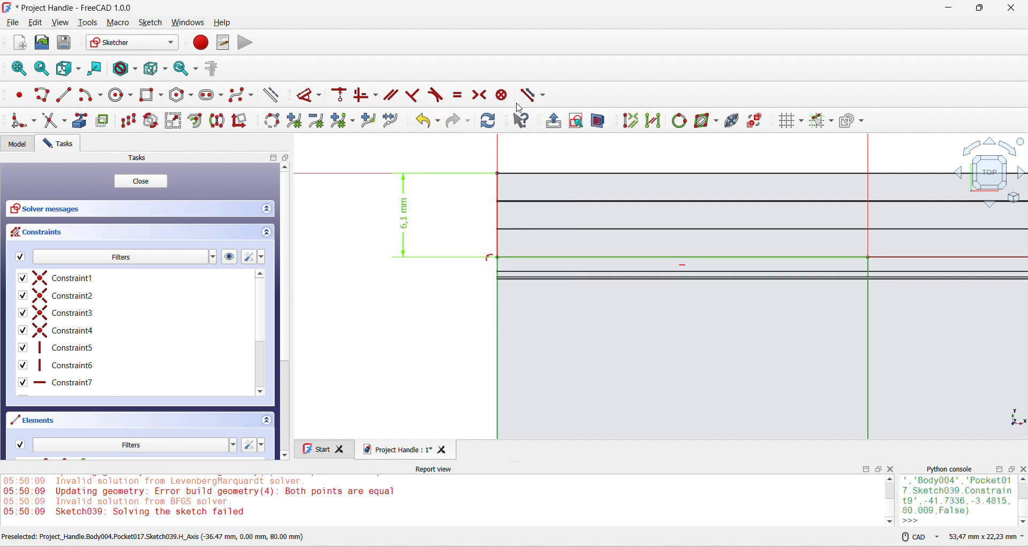
pyautogui.click(463, 249)
pyautogui.scroll(2, 482, 272)
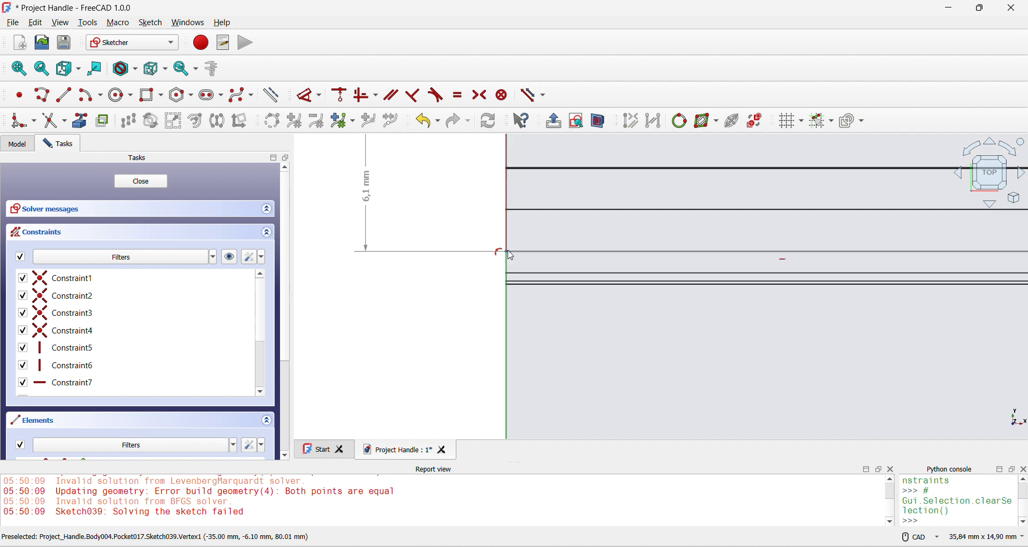
# - Move the rectangle's upper edge away from the origin, set its vertical distance to 7.7 mm and close the sketch
pyautogui.moveTo(511, 255); pyautogui.dragTo(513, 290)
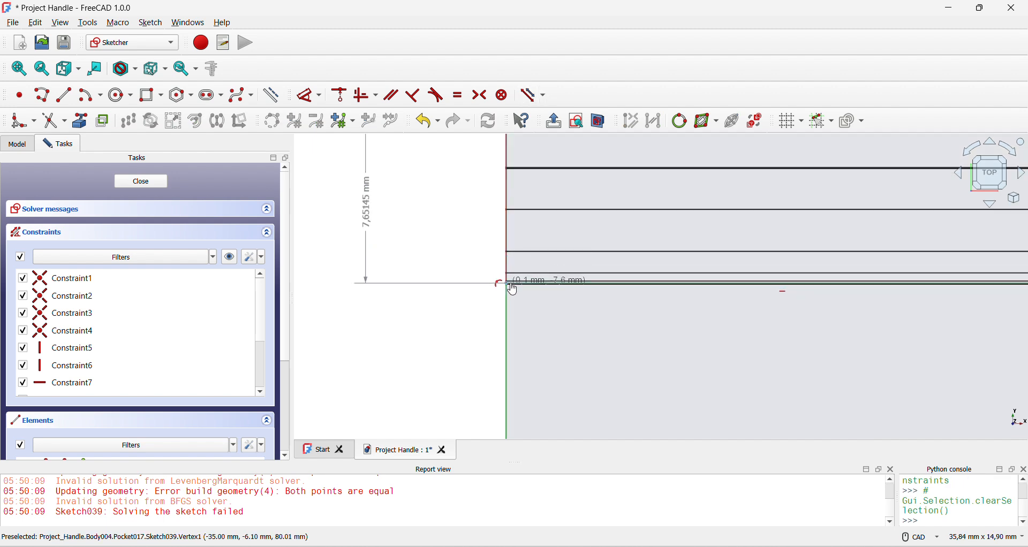
pyautogui.click(442, 263)
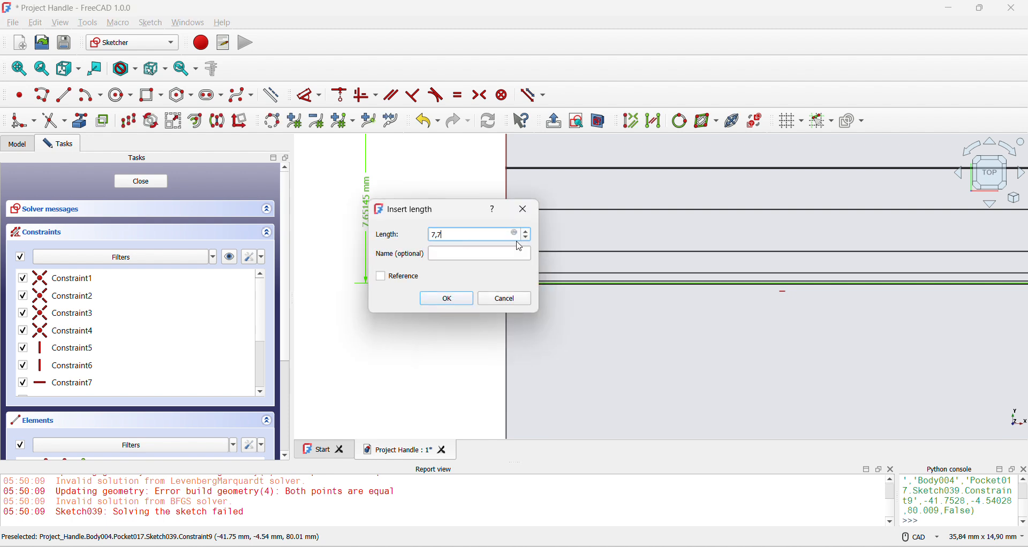
pyautogui.write('7,7')
pyautogui.press('Return')
pyautogui.scroll(6, 591, 309)
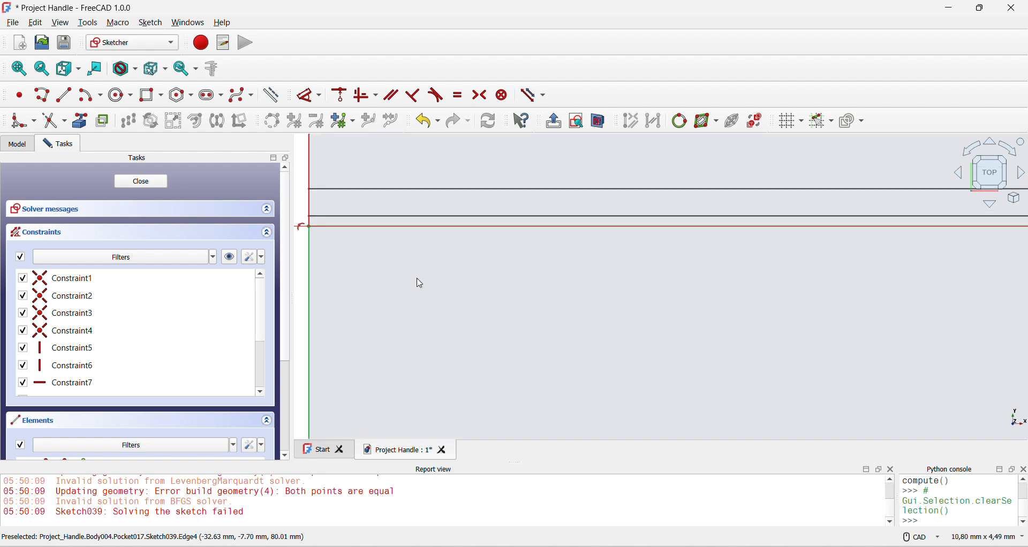
pyautogui.scroll(-2, 417, 278)
pyautogui.moveTo(417, 278); pyautogui.dragTo(593, 305, button='middle')
pyautogui.scroll(-4, 592, 305)
pyautogui.click(141, 182)
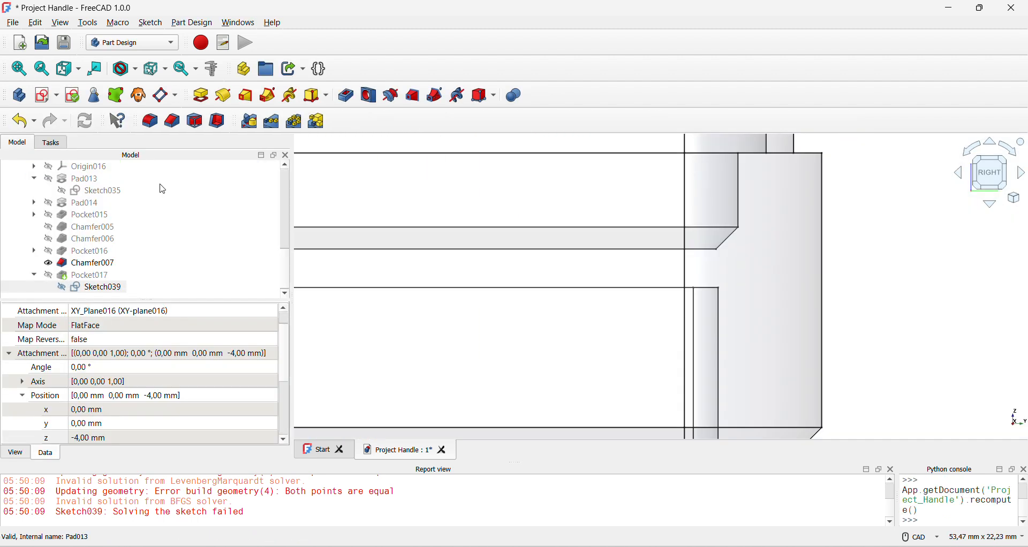
# - Make the Pocket017 feature visible again in the Housing Depan body
pyautogui.scroll(-3, 671, 252)
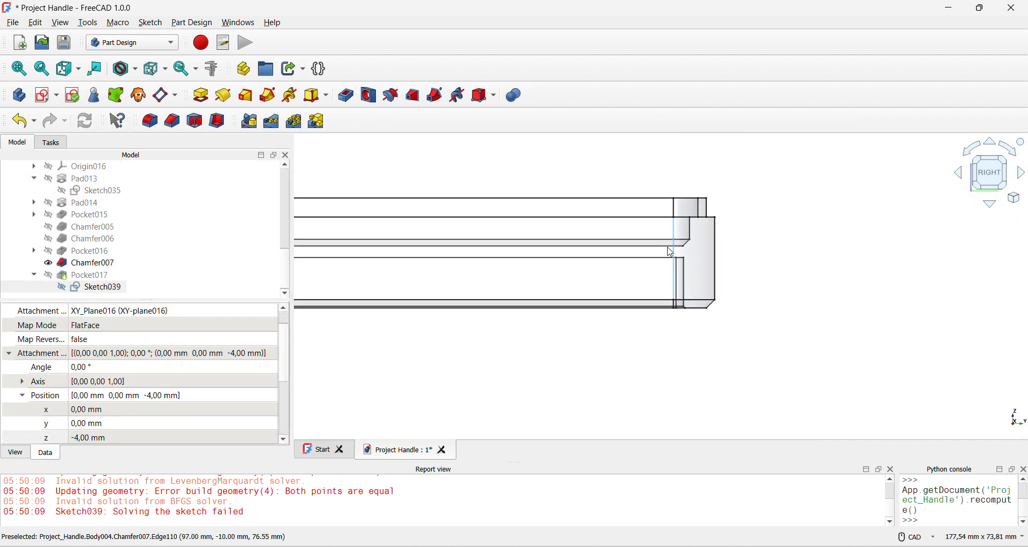
pyautogui.click(83, 277)
pyautogui.press('space')
# - Examine the Housing Depan body and its rectangular cutout from several angles
pyautogui.moveTo(680, 234); pyautogui.dragTo(693, 395, button='middle')
pyautogui.scroll(-4, 692, 394)
pyautogui.scroll(-6, 683, 294)
pyautogui.moveTo(642, 250); pyautogui.dragTo(753, 325, button='middle')
pyautogui.scroll(6, 660, 239)
pyautogui.scroll(-3, 741, 327)
pyautogui.click(542, 281)
pyautogui.moveTo(702, 258); pyautogui.dragTo(523, 232, button='middle')
pyautogui.scroll(-1, 420, 284)
pyautogui.scroll(-1, 602, 259)
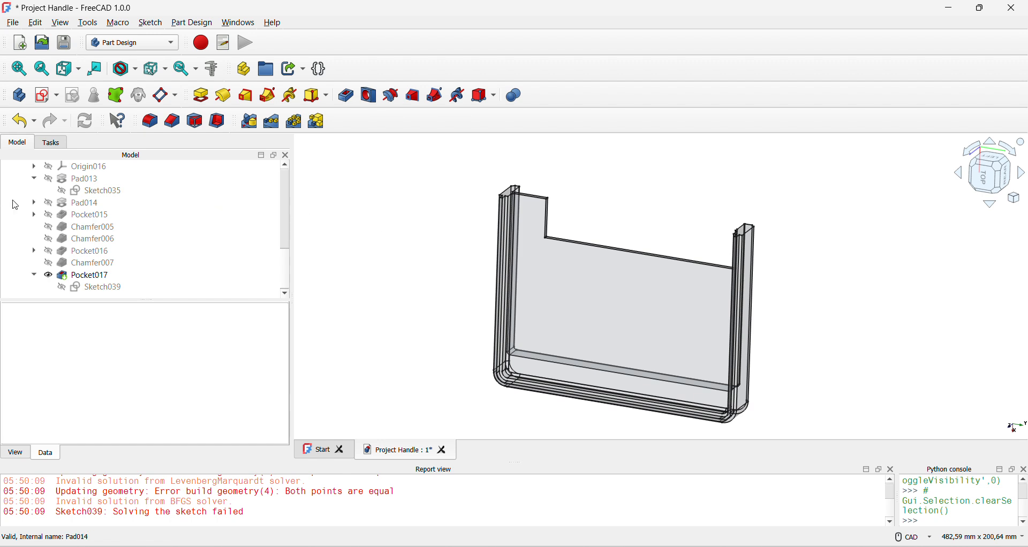
# - Export the Housing Depan body as Project Handle-Housing Depan .step into a new STEP folder inside Camera Detection
pyautogui.scroll(3, 32, 214)
pyautogui.click(92, 264)
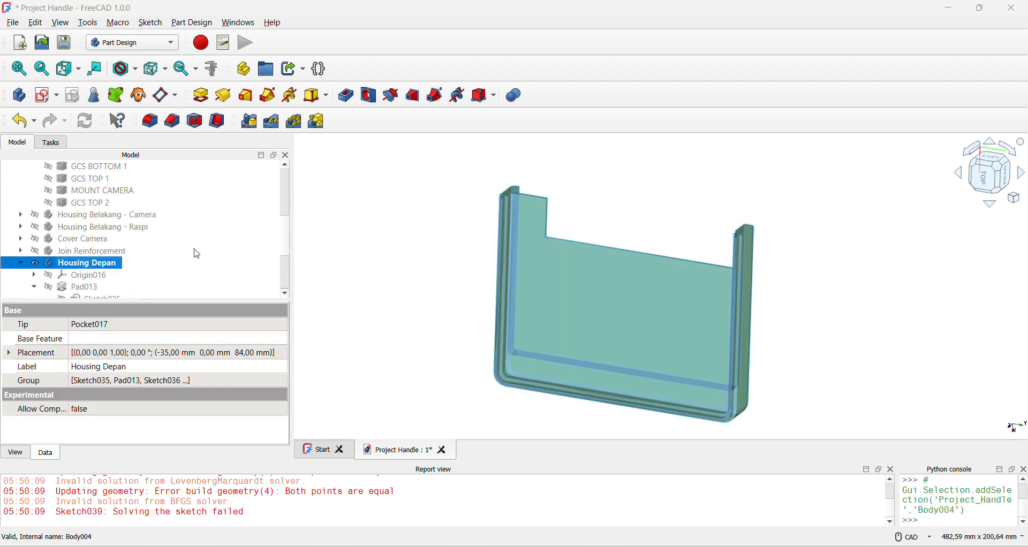
pyautogui.hotkey('ctrl', 'e')
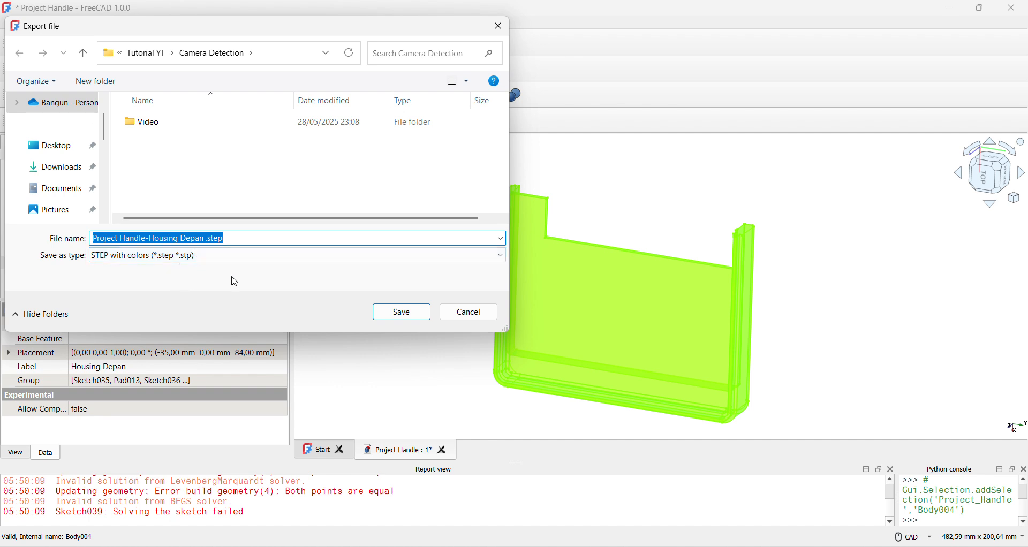
pyautogui.click(96, 81)
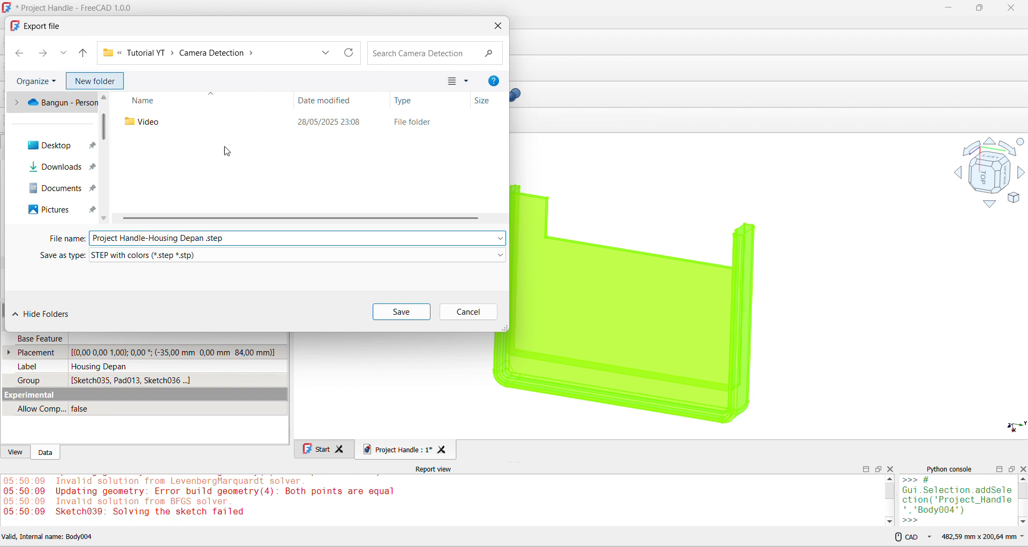
pyautogui.write('ST')
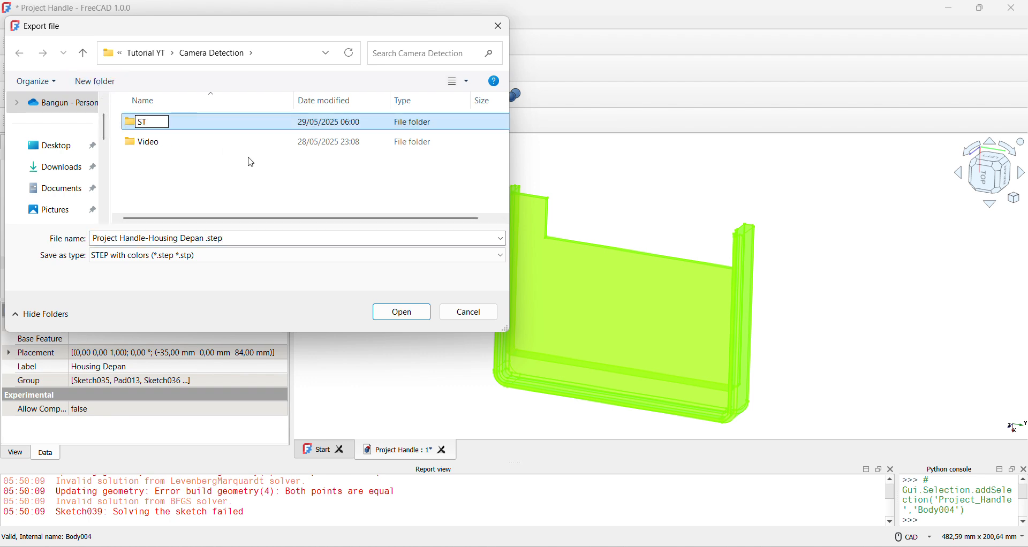
pyautogui.write('EP')
pyautogui.press('Return')
pyautogui.press('Return')
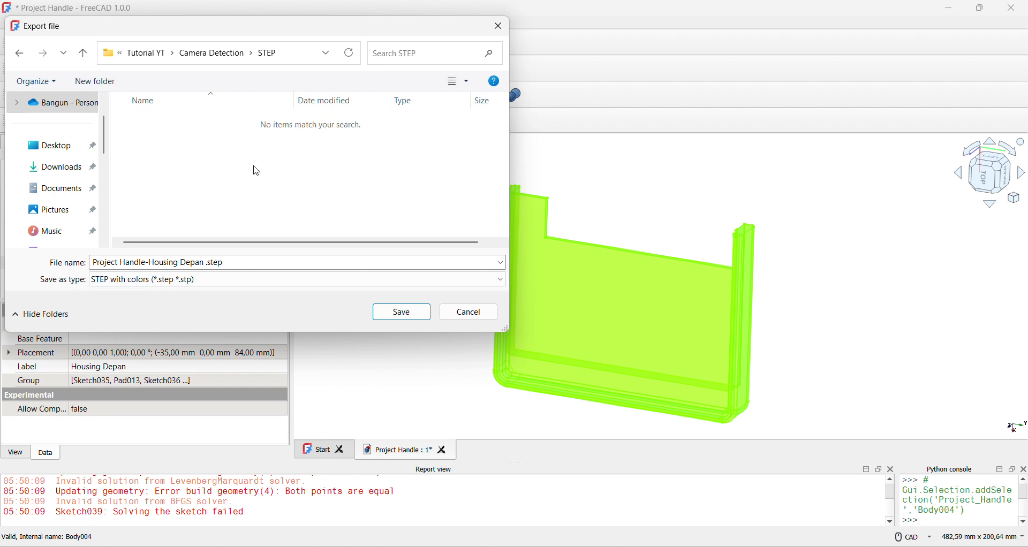
pyautogui.click(403, 313)
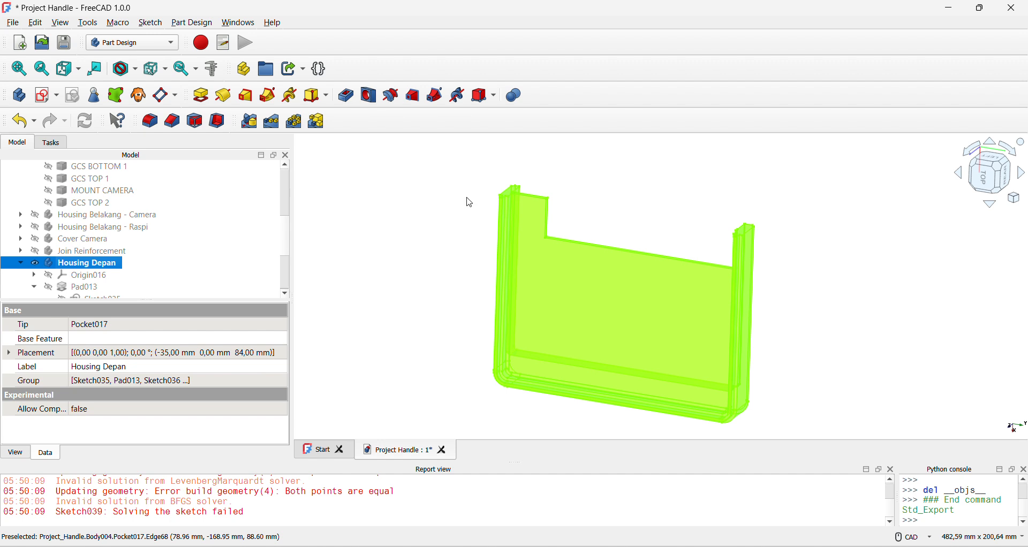
# - Switch to Bambu Studio and slice the plate holding the Housing Depan model, dismissing the slicing notices
pyautogui.click(445, 30)
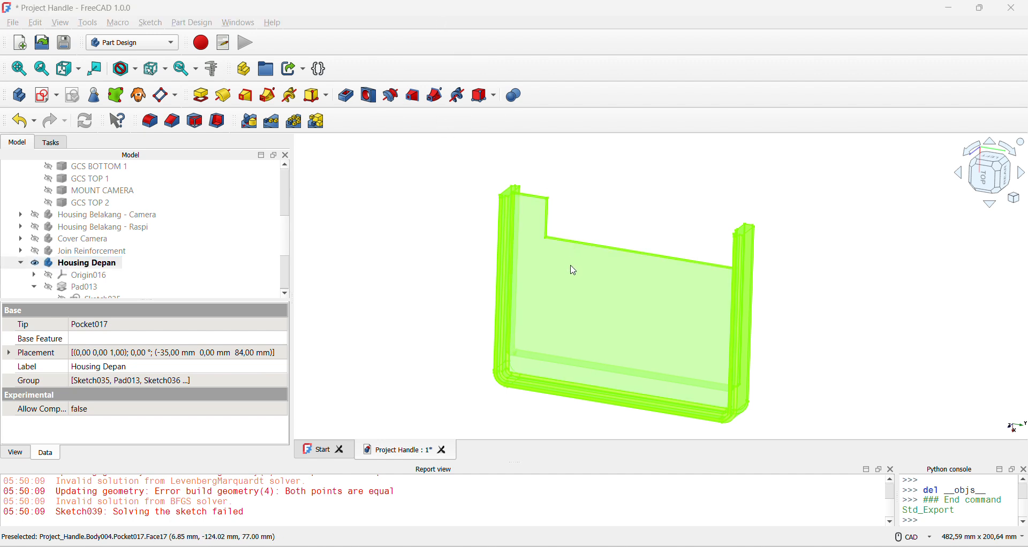
pyautogui.click(682, 493)
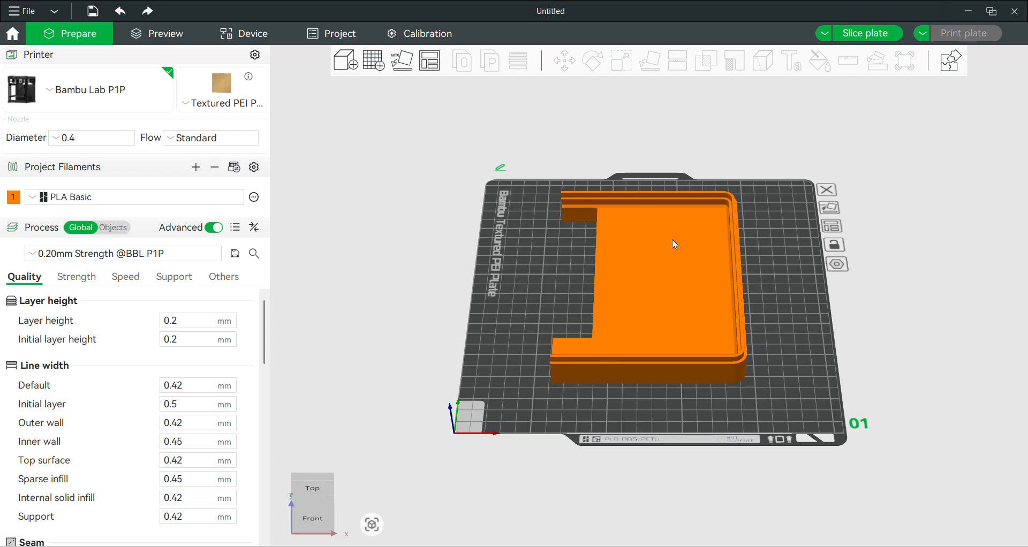
pyautogui.moveTo(497, 373); pyautogui.dragTo(532, 373)
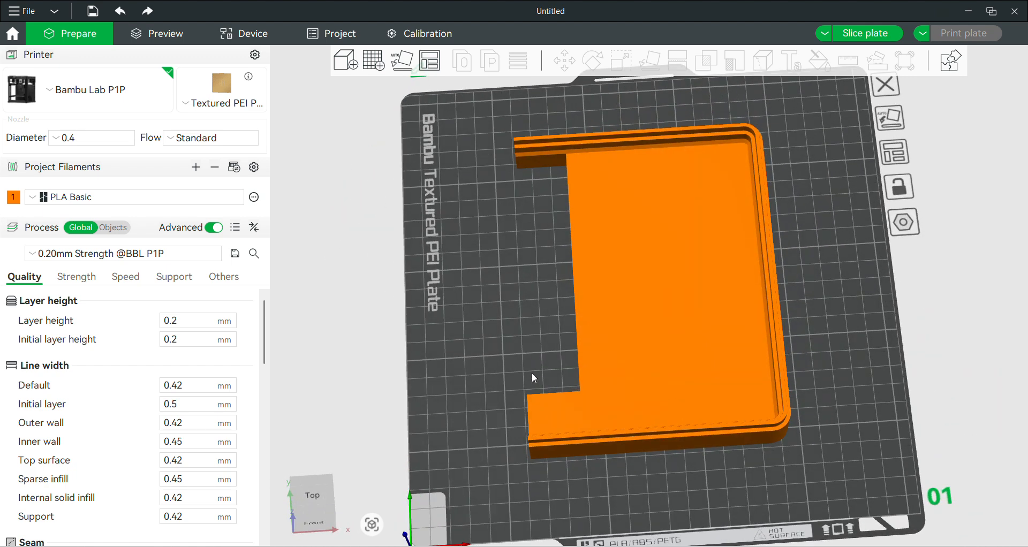
pyautogui.click(884, 40)
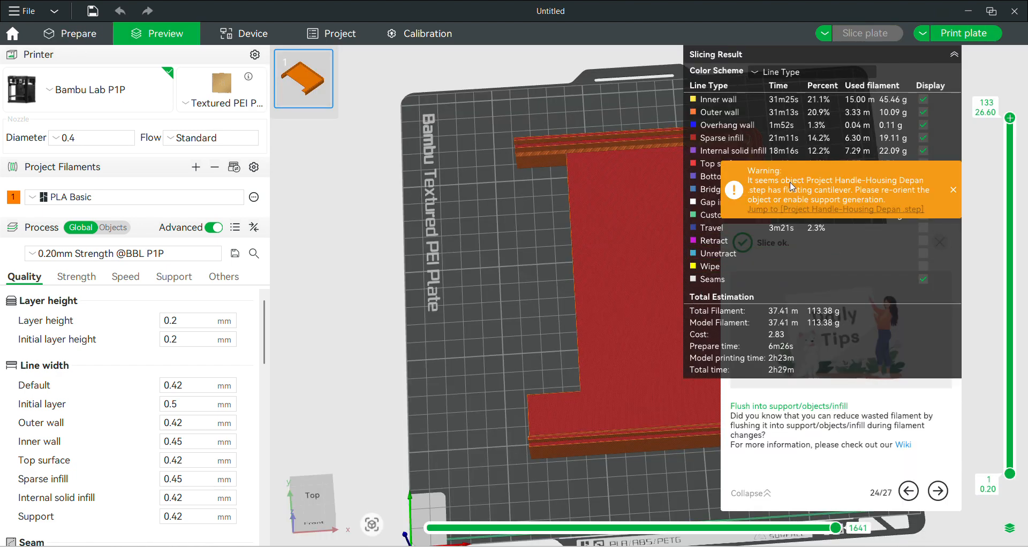
pyautogui.click(948, 192)
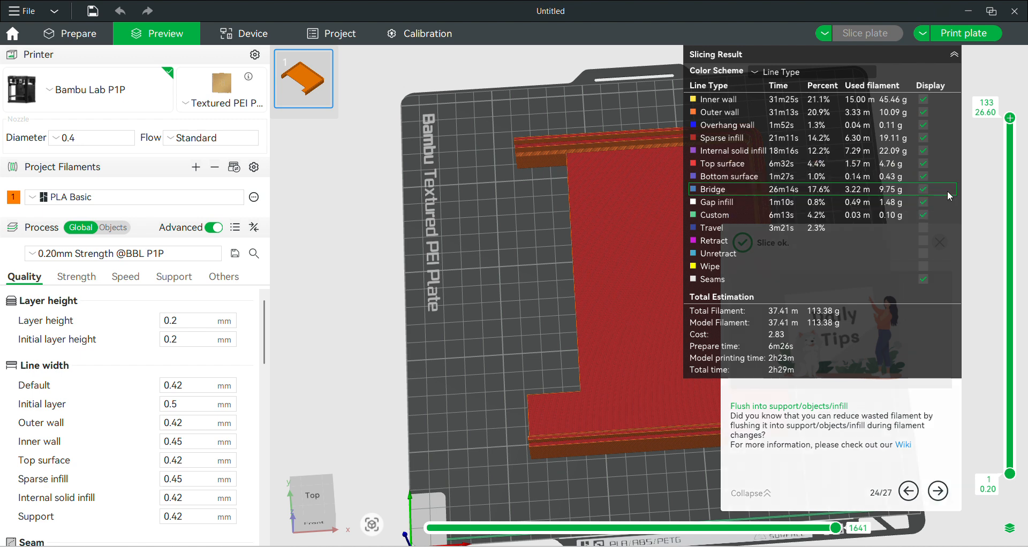
pyautogui.click(953, 54)
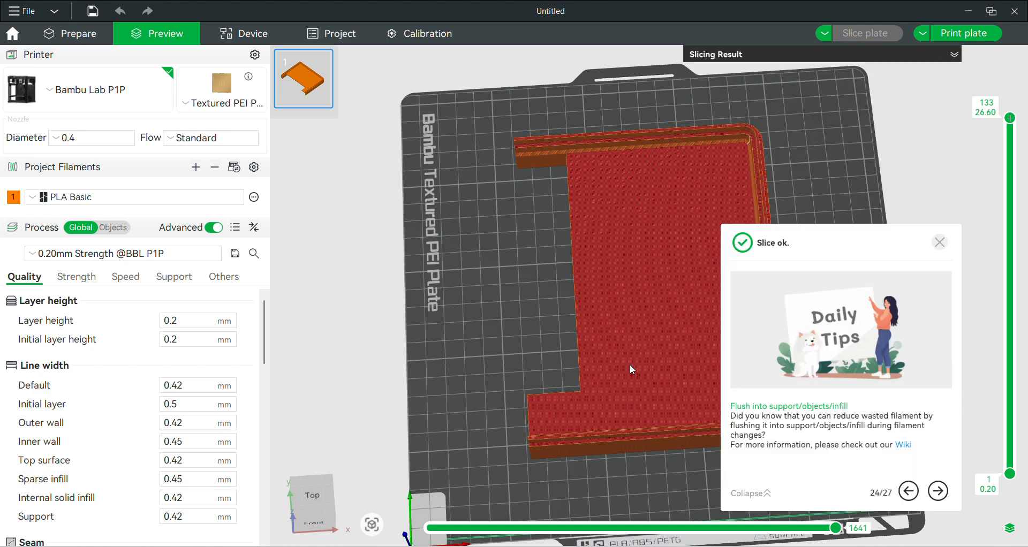
pyautogui.click(940, 242)
# - Examine the sliced Housing Depan preview from below and from its open edge for unsupported areas
pyautogui.moveTo(498, 409); pyautogui.dragTo(544, 338)
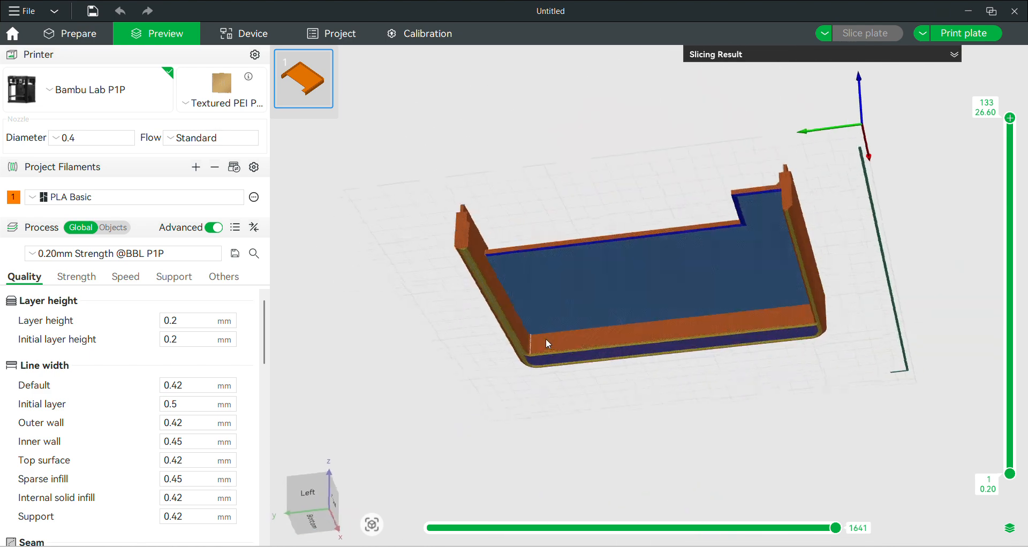
pyautogui.scroll(4, 794, 250)
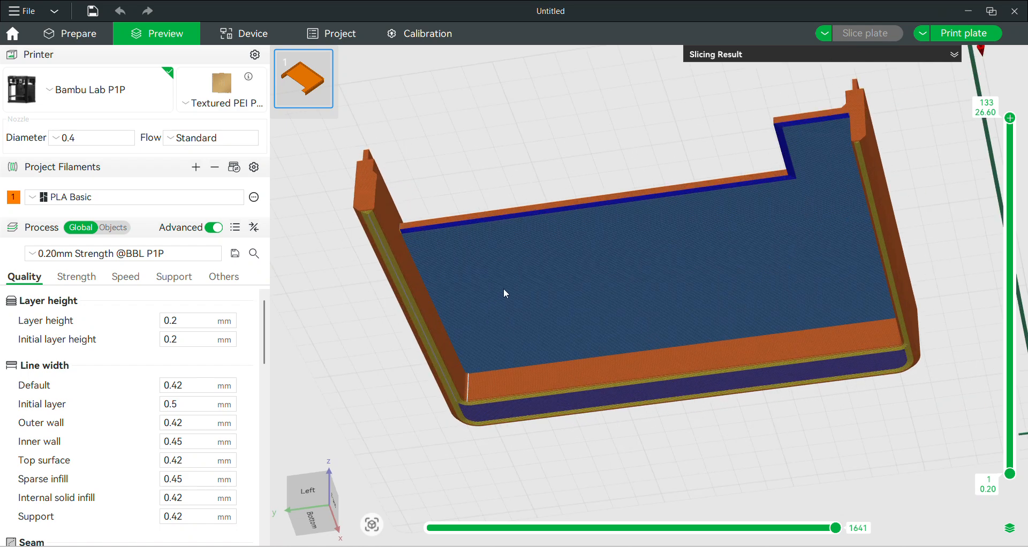
pyautogui.moveTo(580, 134); pyautogui.dragTo(560, 174)
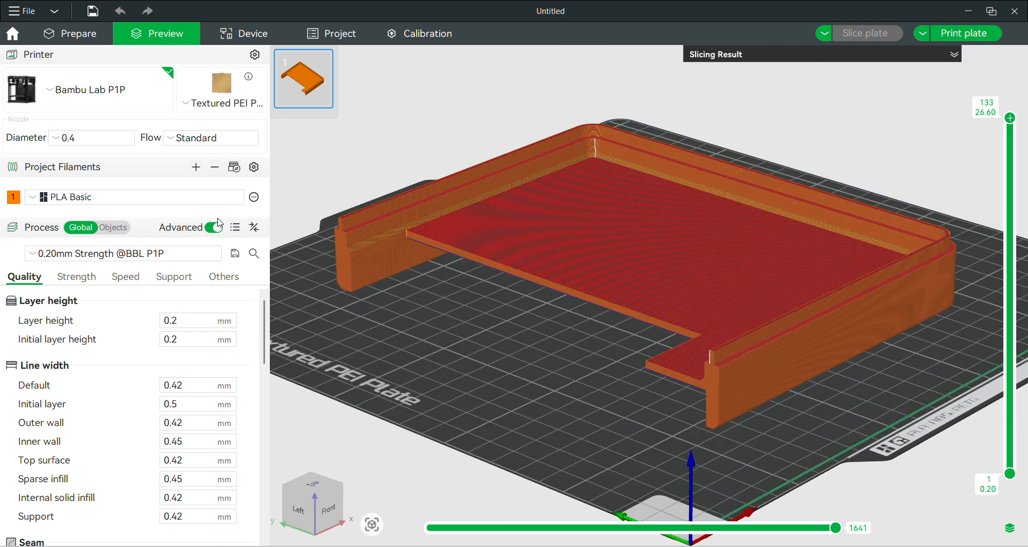
# - Try support of type normal(manual) for the part, disable support again and reslice the plate
pyautogui.click(178, 279)
pyautogui.click(166, 320)
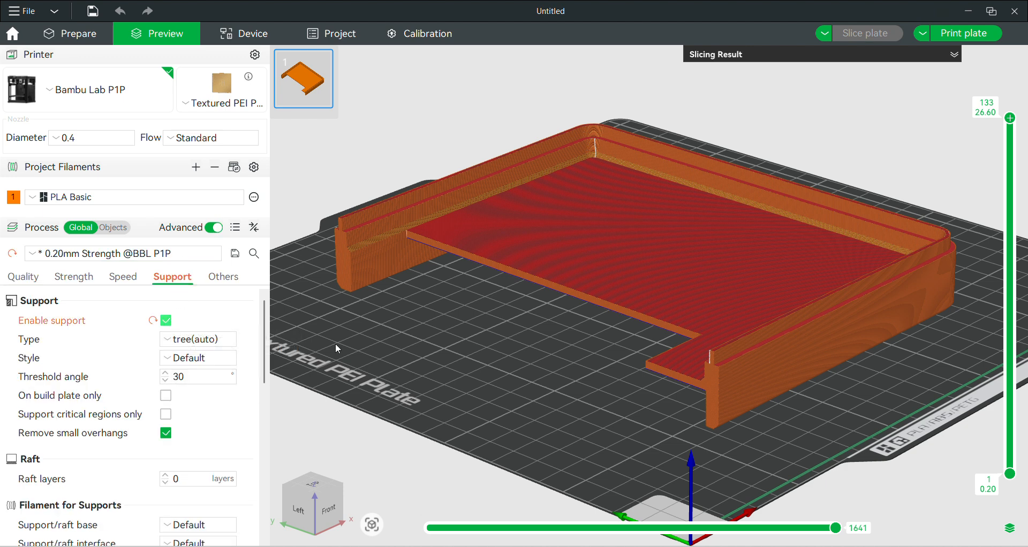
pyautogui.click(199, 340)
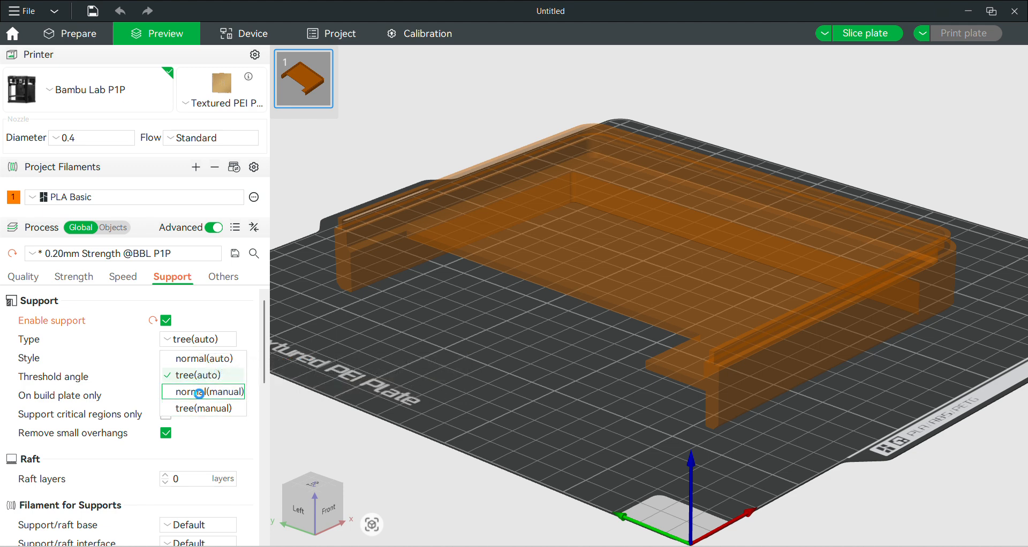
pyautogui.click(199, 393)
pyautogui.click(204, 358)
pyautogui.click(355, 376)
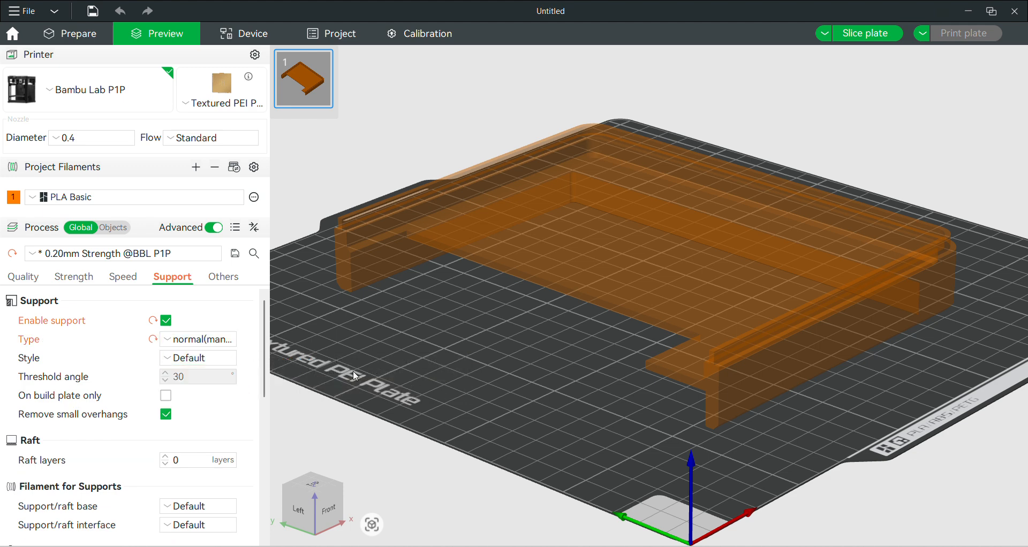
pyautogui.click(166, 320)
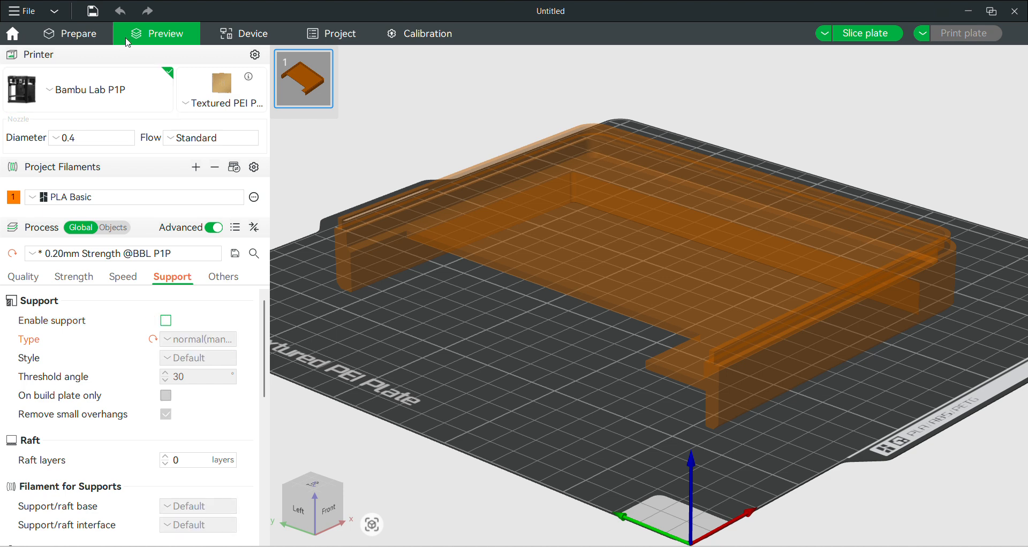
pyautogui.click(882, 34)
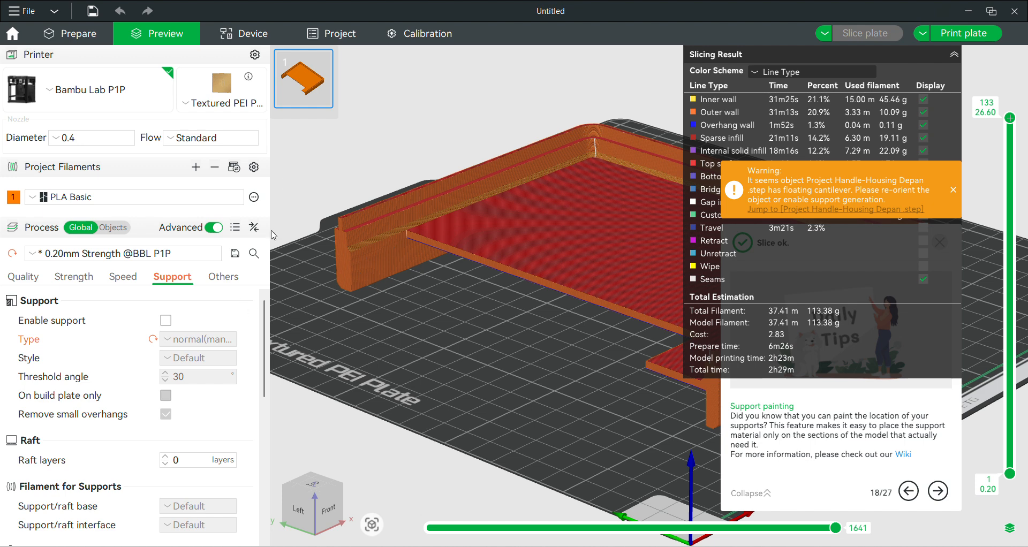
# - Enable support with the type normal(auto) and reslice the Housing Depan plate
pyautogui.click(165, 320)
pyautogui.click(179, 343)
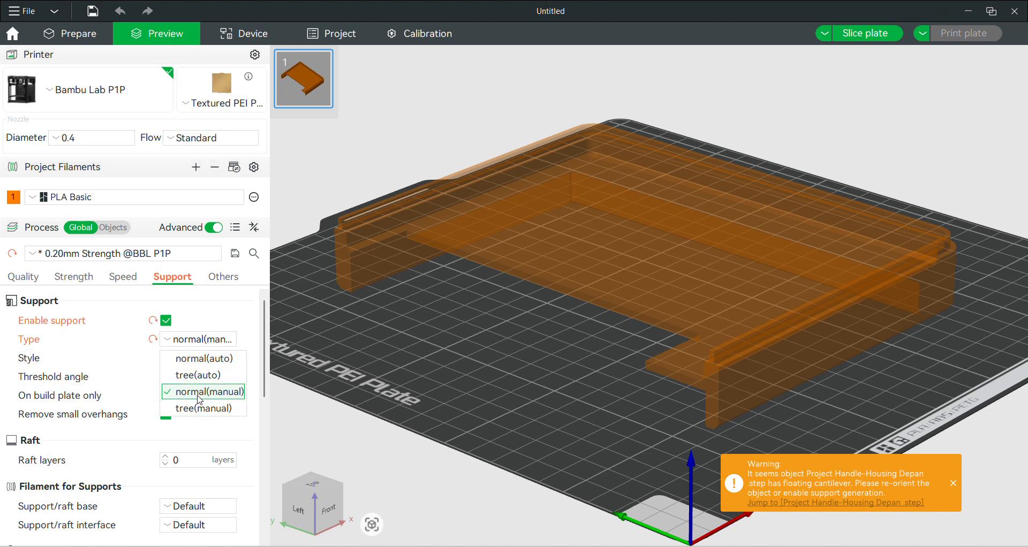
pyautogui.click(204, 359)
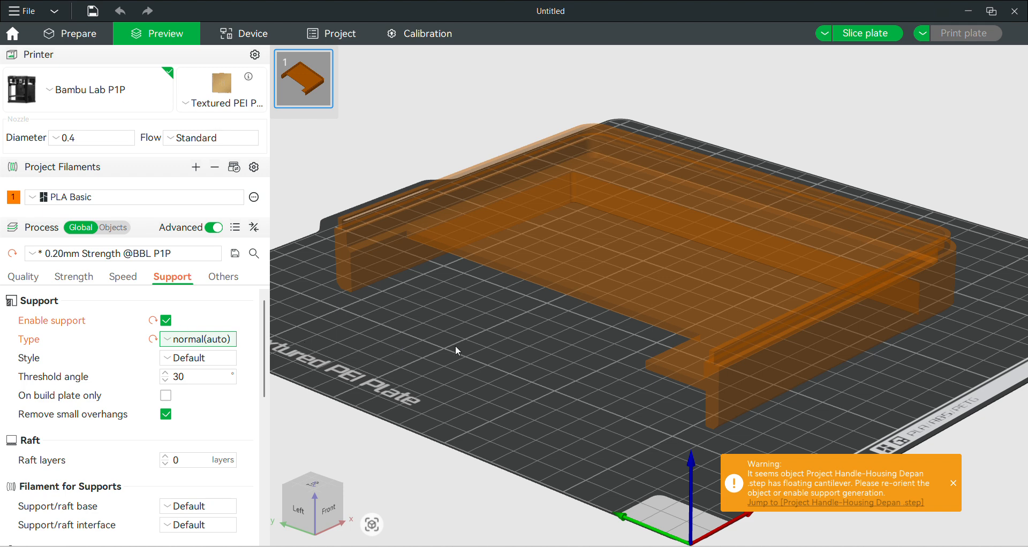
pyautogui.click(865, 33)
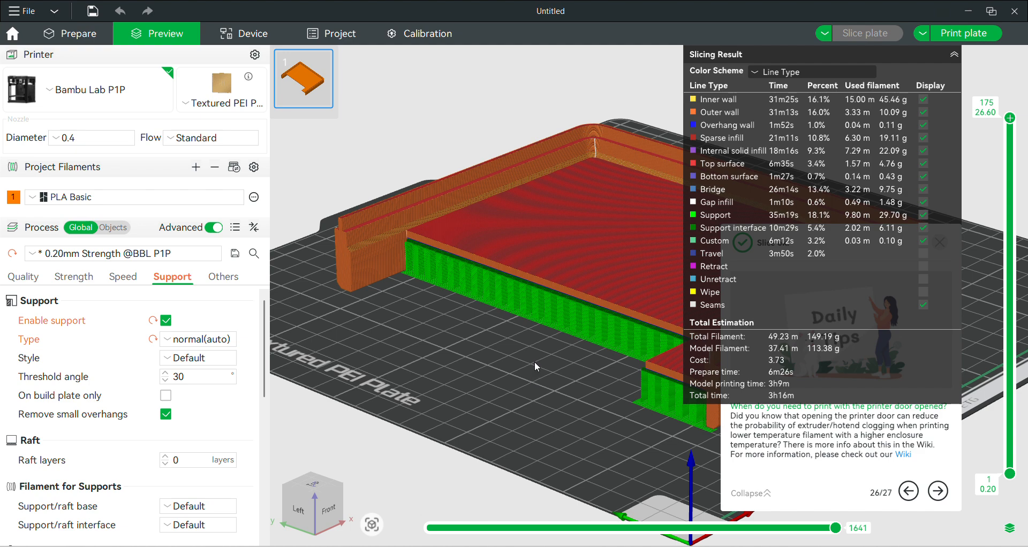
# - Examine the generated supports under the Housing Depan floor and around its cutout, close up and from several angles
pyautogui.moveTo(528, 387); pyautogui.dragTo(550, 357)
pyautogui.moveTo(550, 300); pyautogui.dragTo(412, 350, button='right')
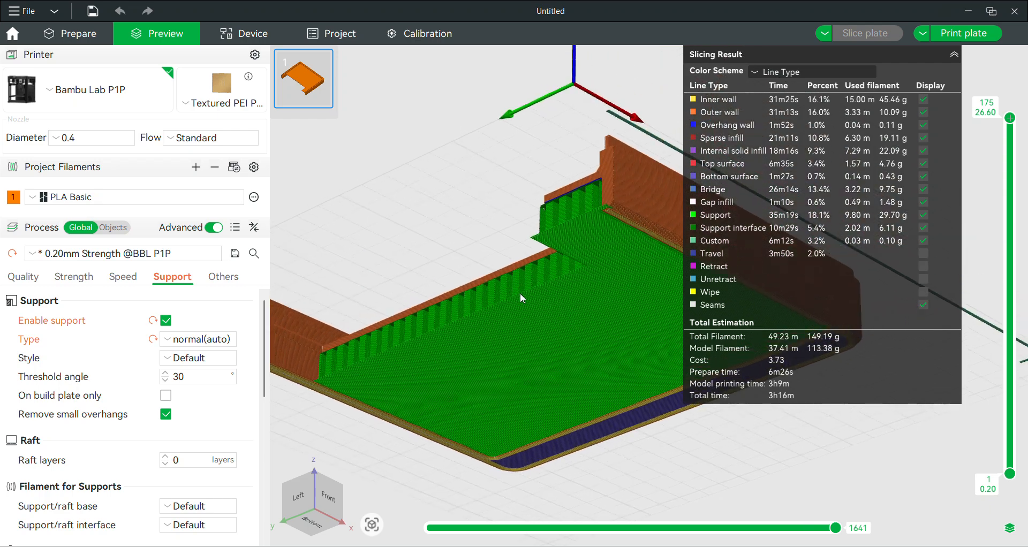
pyautogui.scroll(3, 573, 242)
pyautogui.scroll(-3, 573, 241)
pyautogui.scroll(4, 544, 216)
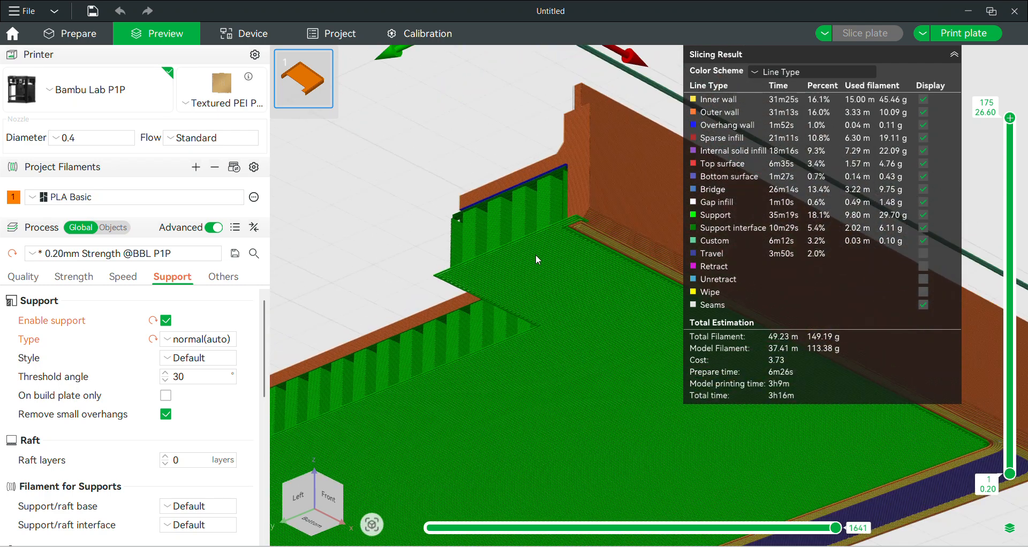
pyautogui.moveTo(576, 270); pyautogui.dragTo(562, 246)
pyautogui.moveTo(596, 332); pyautogui.dragTo(539, 231, button='right')
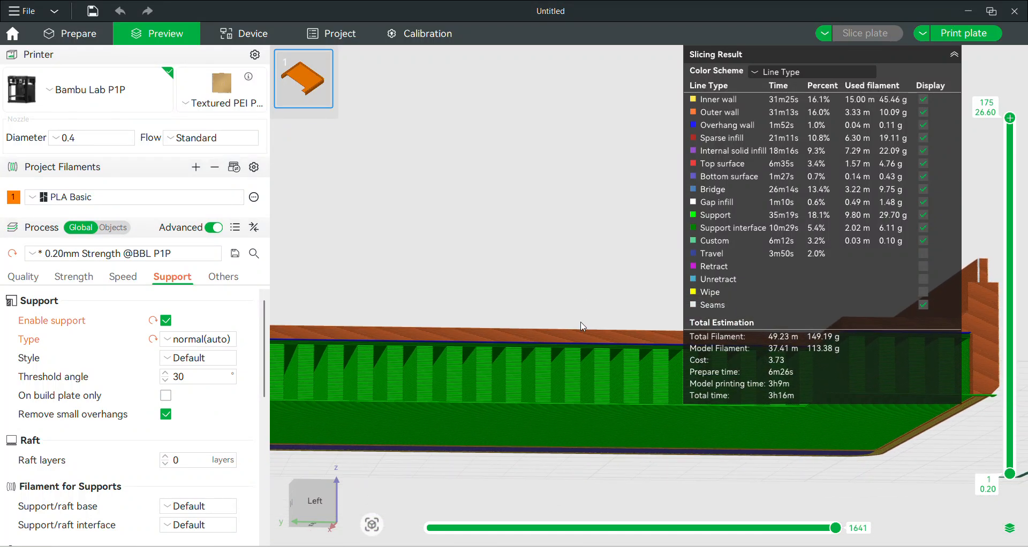
pyautogui.scroll(3, 563, 326)
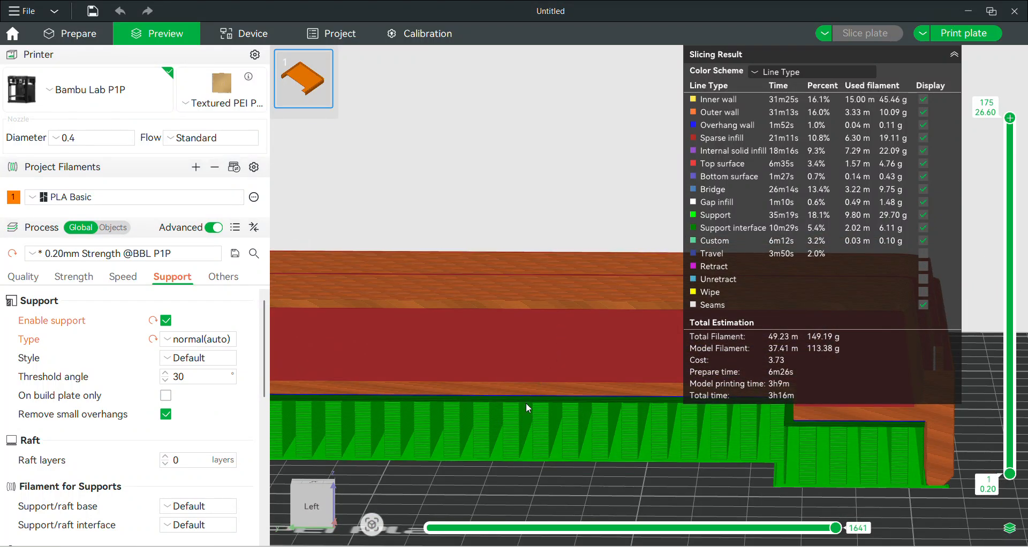
pyautogui.scroll(2, 525, 402)
pyautogui.moveTo(524, 402); pyautogui.dragTo(527, 298, button='right')
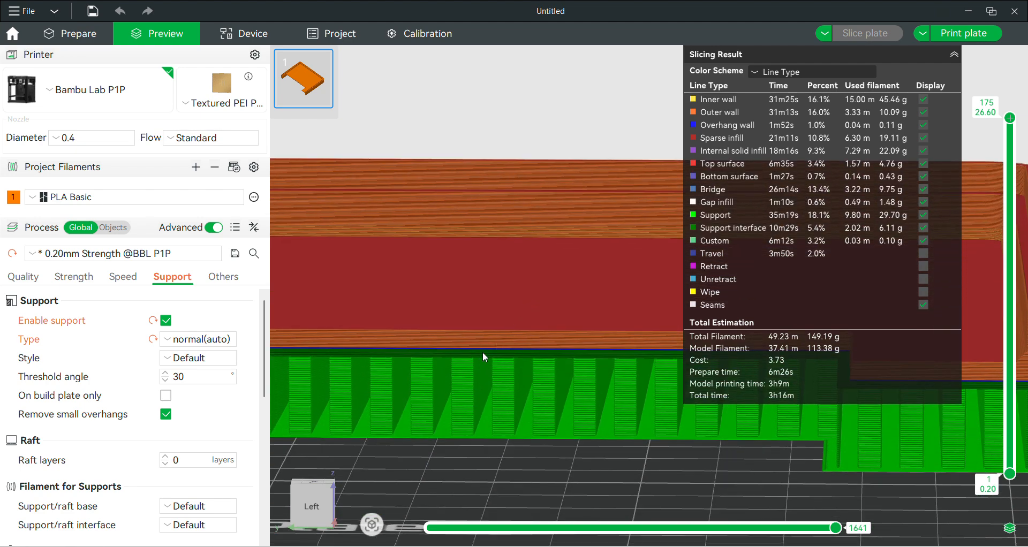
pyautogui.moveTo(482, 352); pyautogui.dragTo(547, 348)
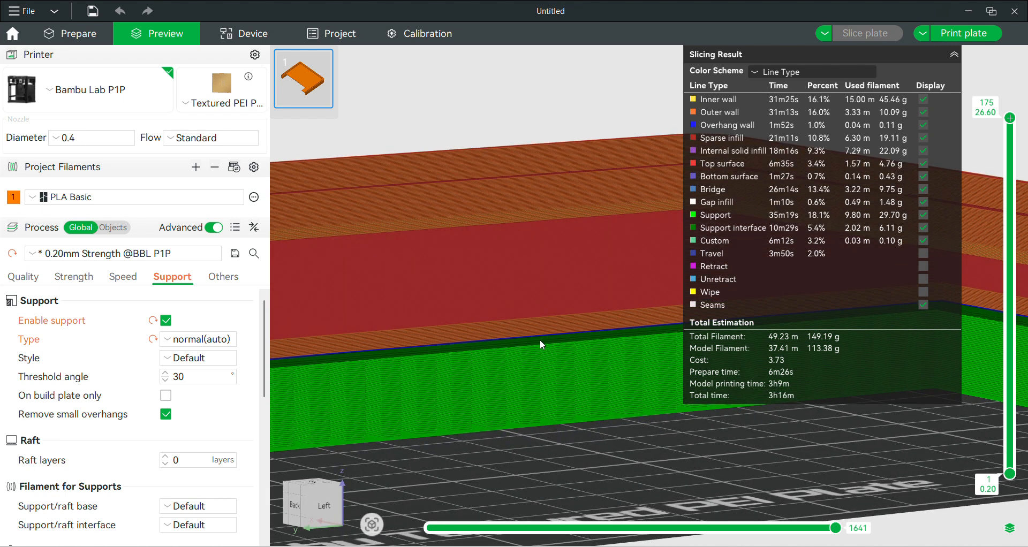
pyautogui.scroll(-5, 549, 354)
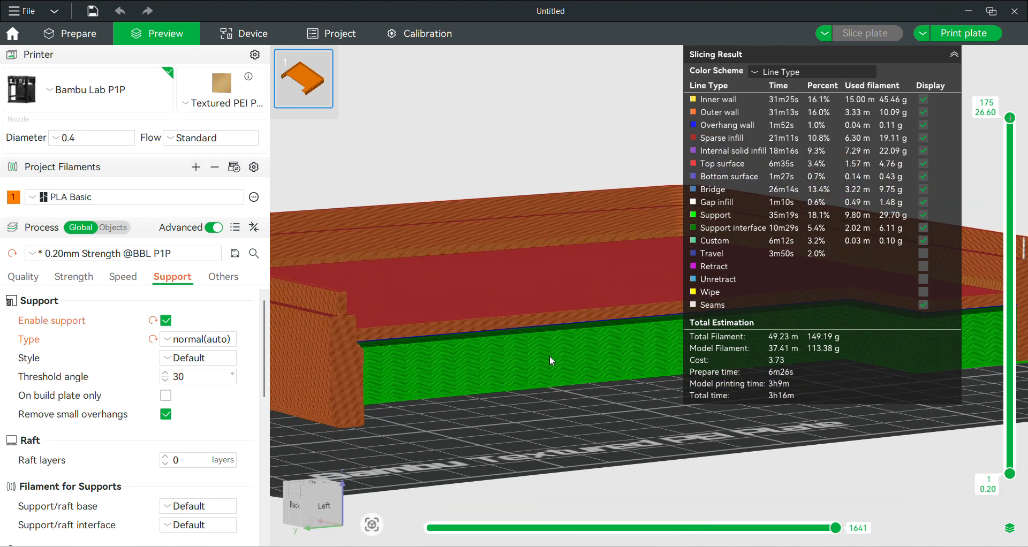
pyautogui.moveTo(566, 393); pyautogui.dragTo(560, 415)
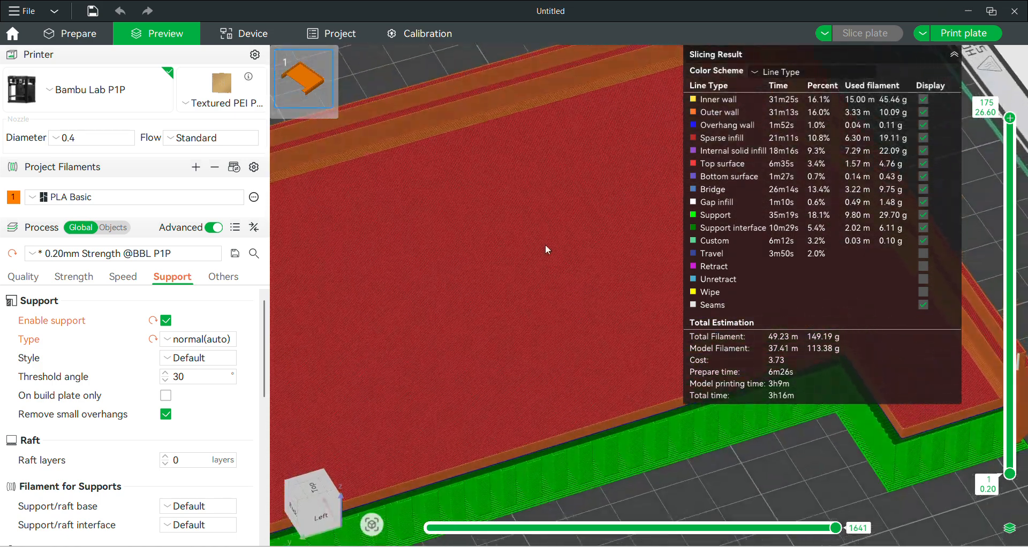
pyautogui.moveTo(543, 172); pyautogui.dragTo(537, 485)
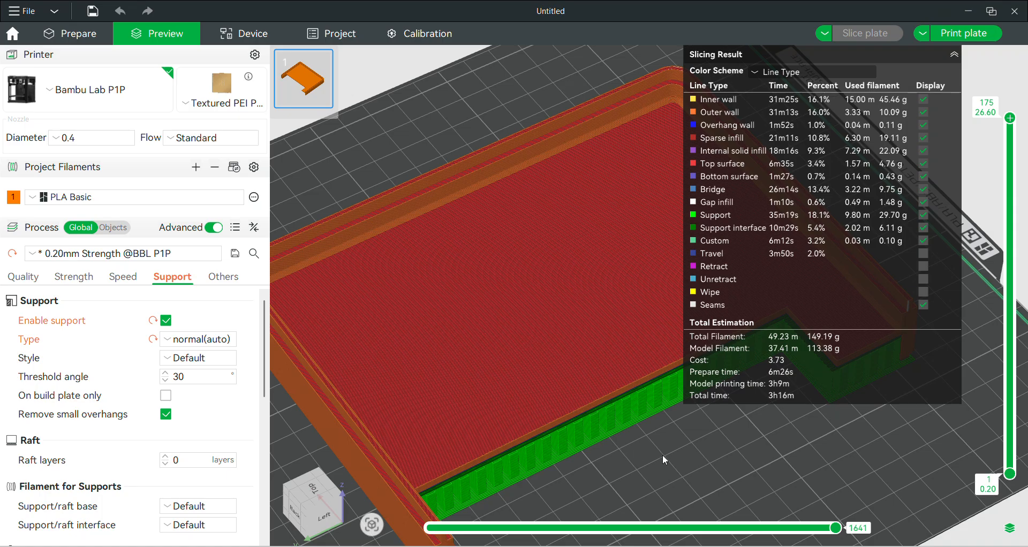
pyautogui.moveTo(662, 454); pyautogui.dragTo(697, 459)
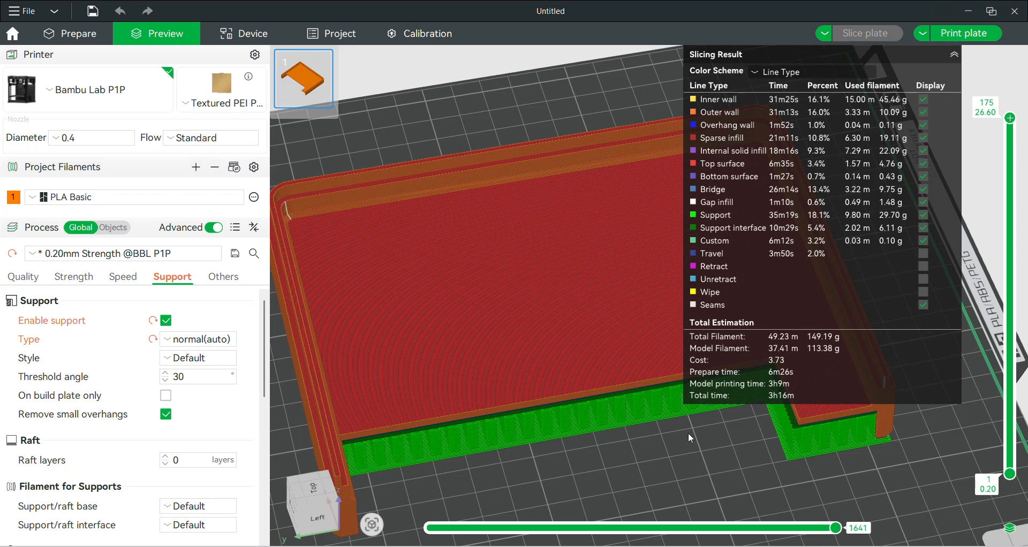